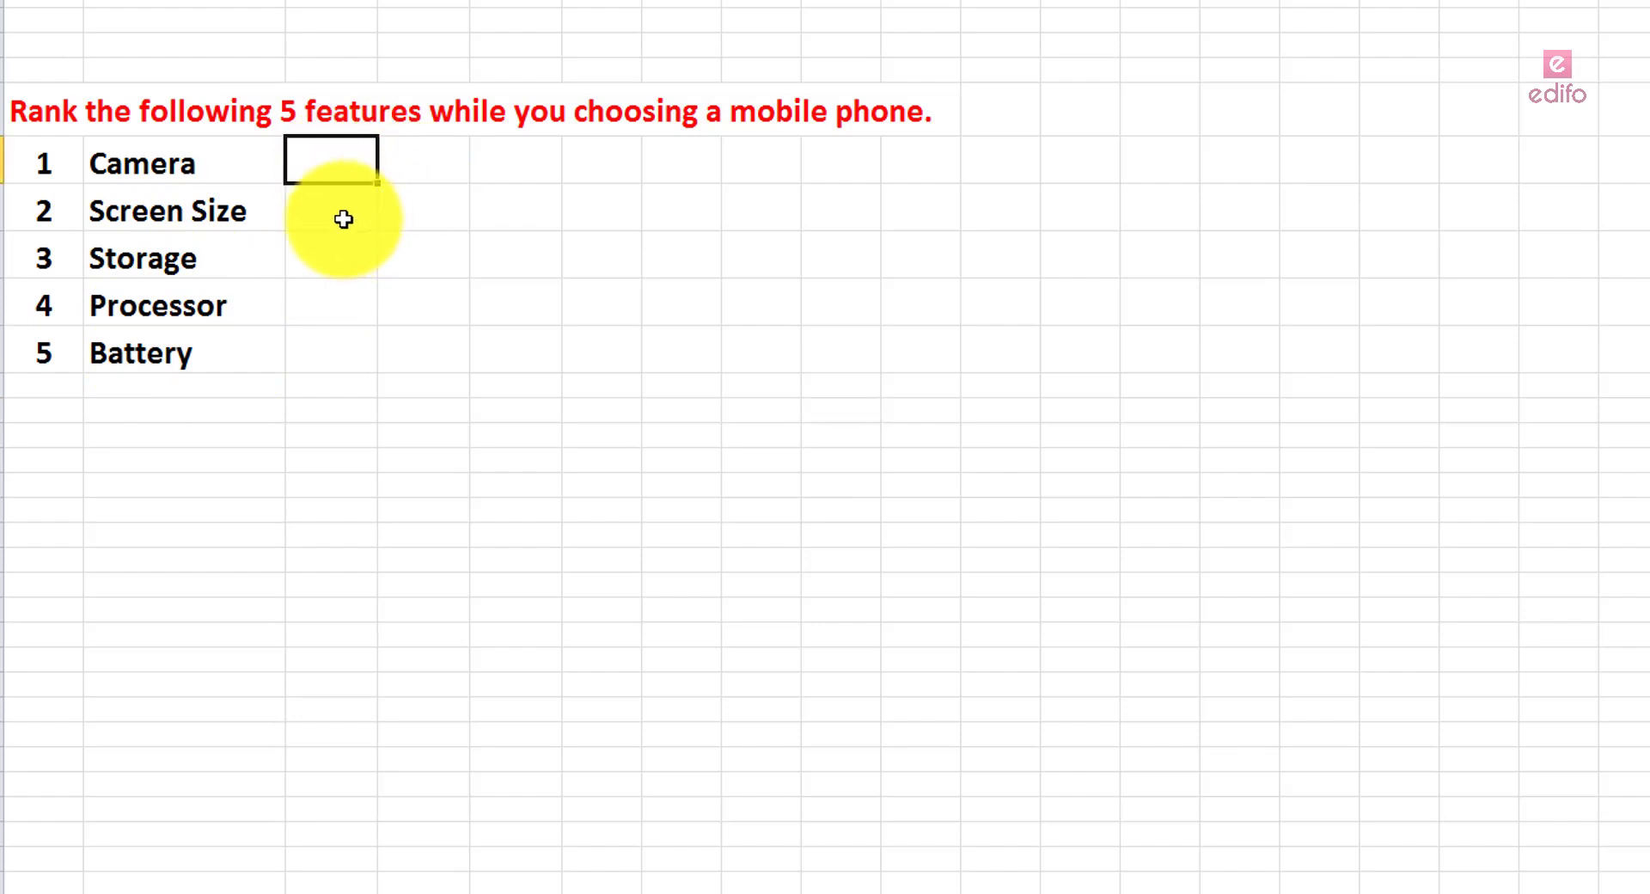
# - Enter the first respondent's ranks: Storage 1, Camera 2, Screen Size 3, Battery 4, Processor 5
pyautogui.click(325, 257)
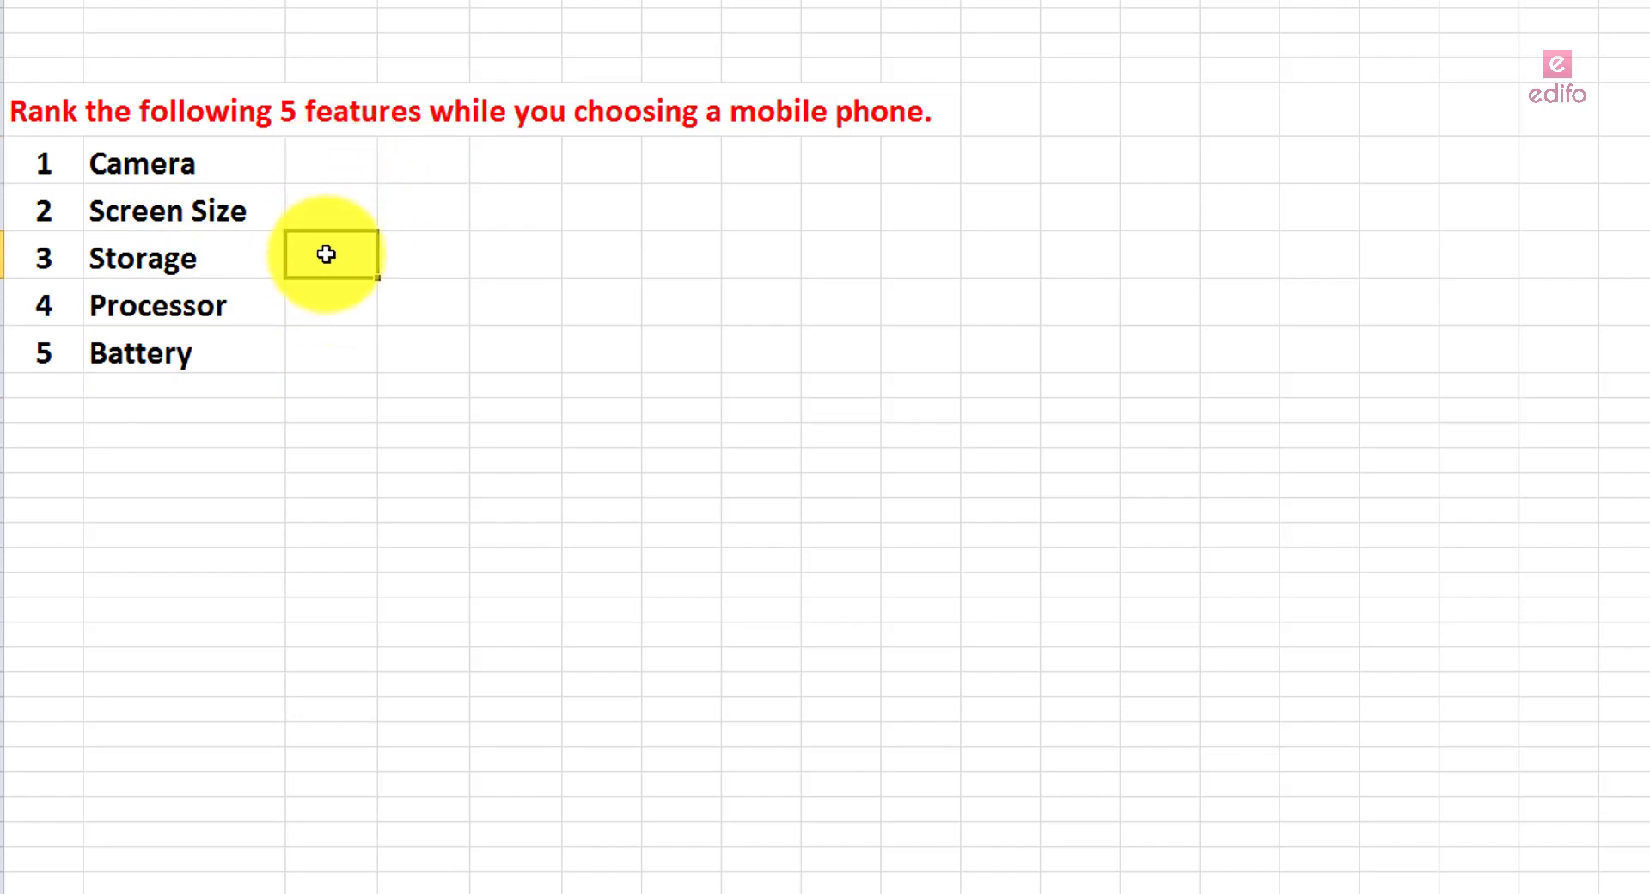
pyautogui.write('1')
pyautogui.click(348, 168)
pyautogui.write('2')
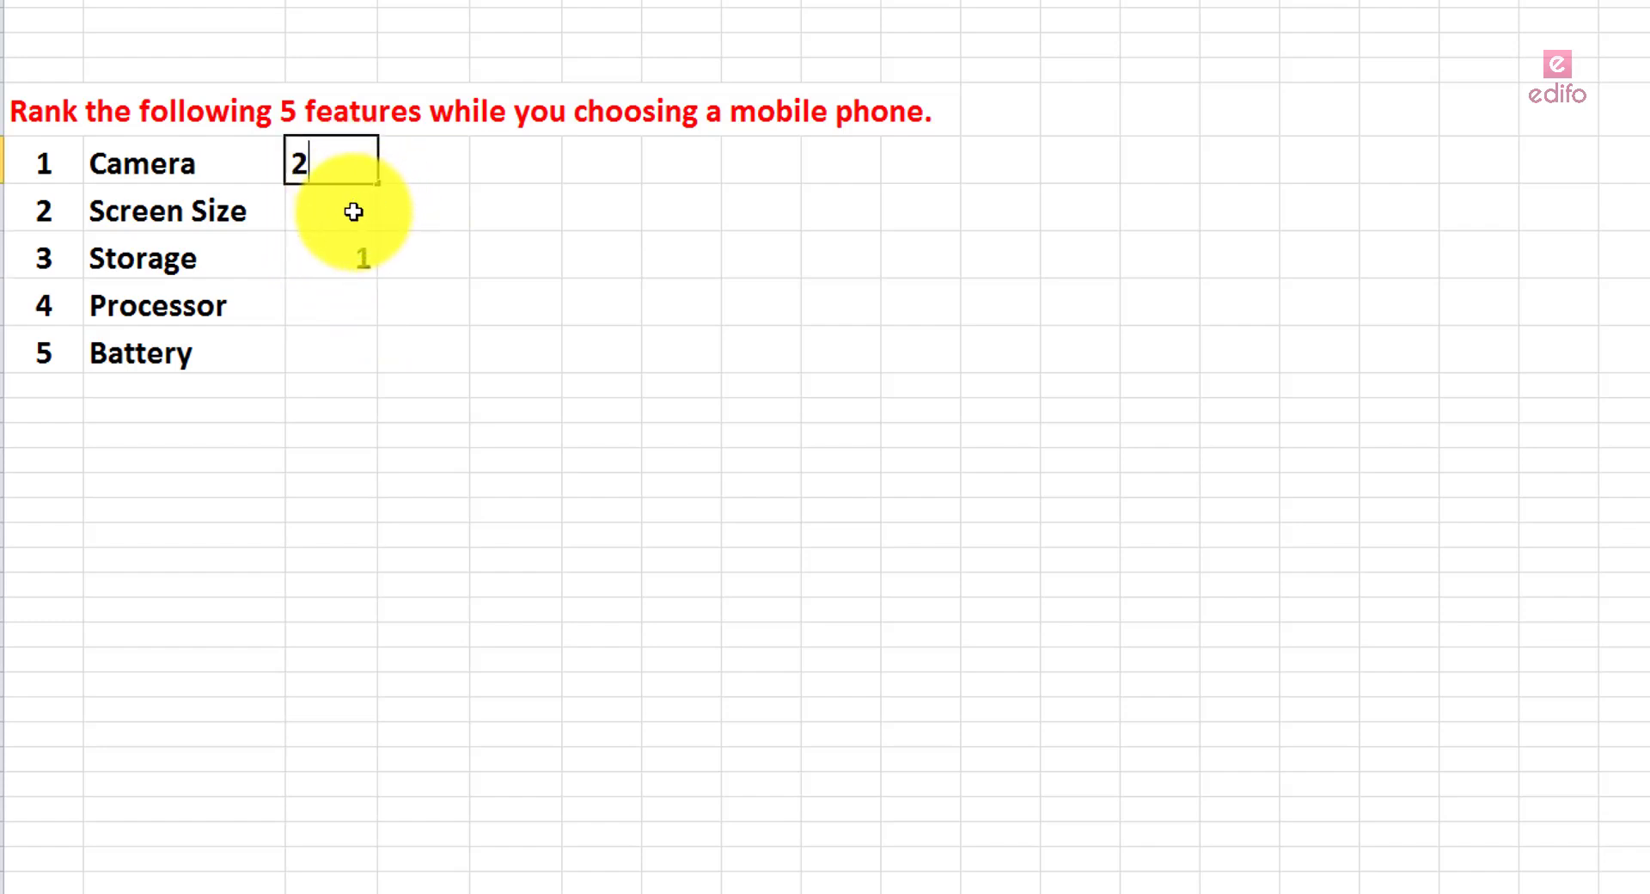
pyautogui.click(353, 212)
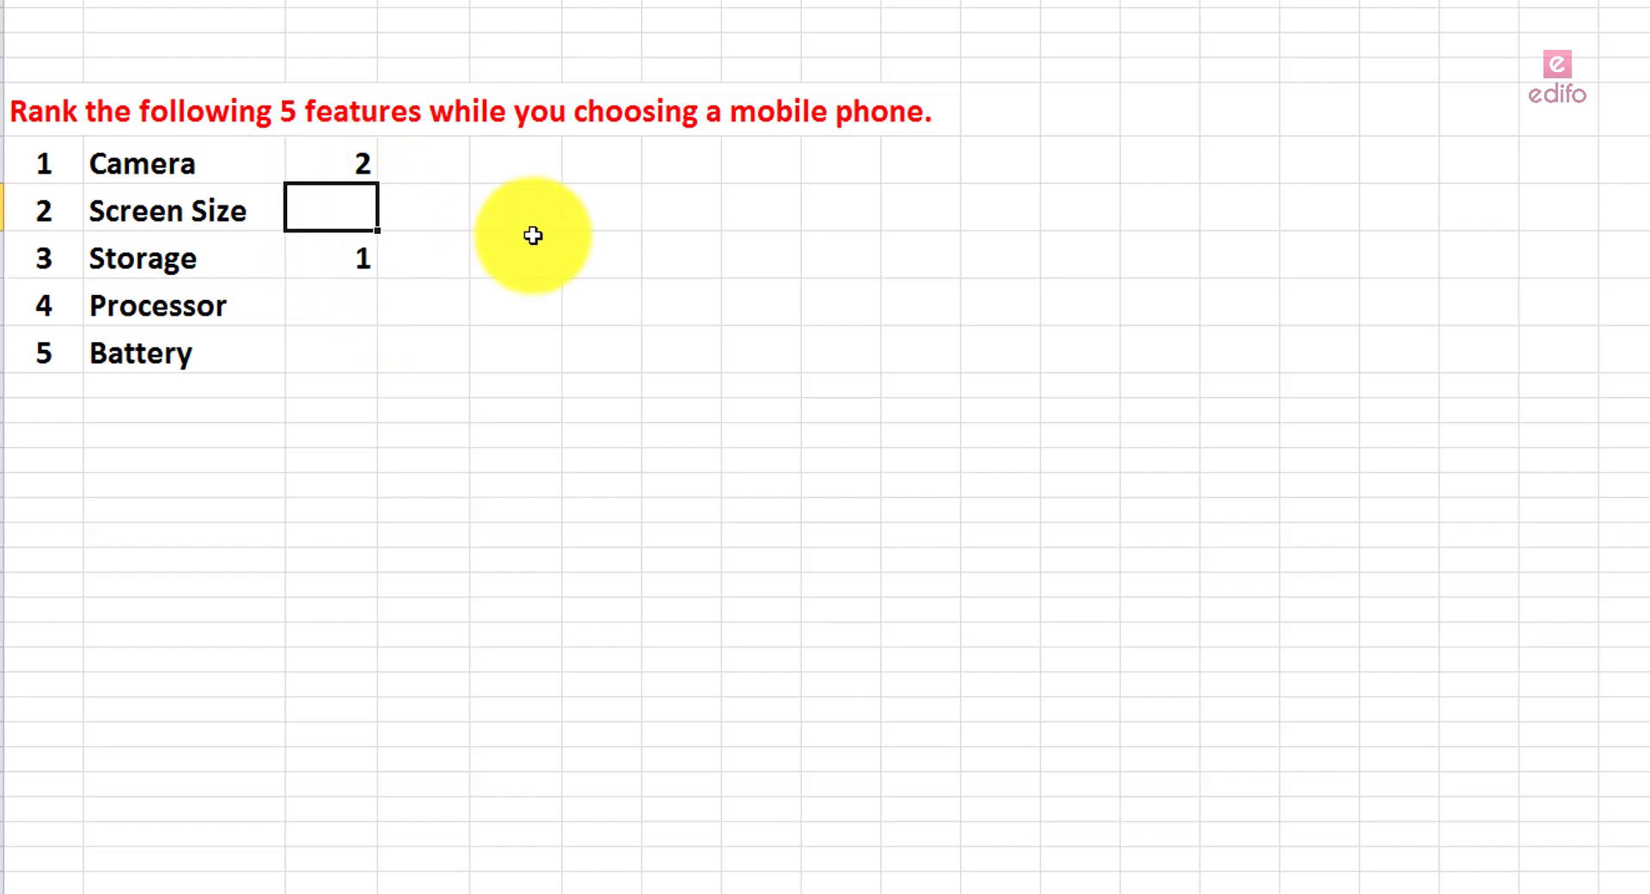
pyautogui.write('3')
pyautogui.click(338, 344)
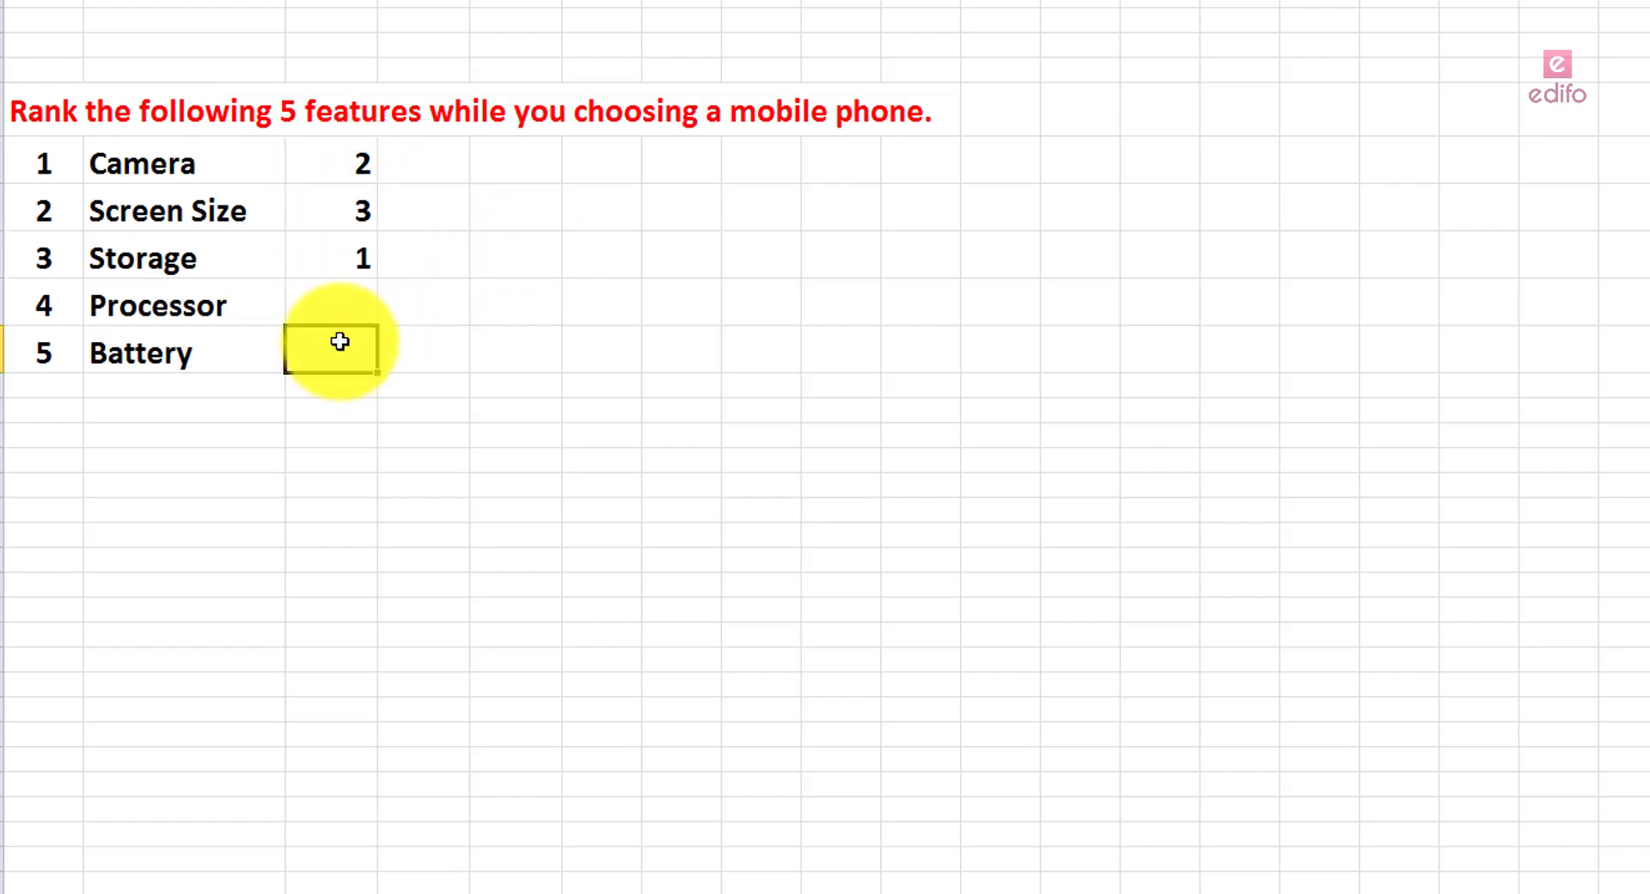
pyautogui.write('4')
pyautogui.click(339, 296)
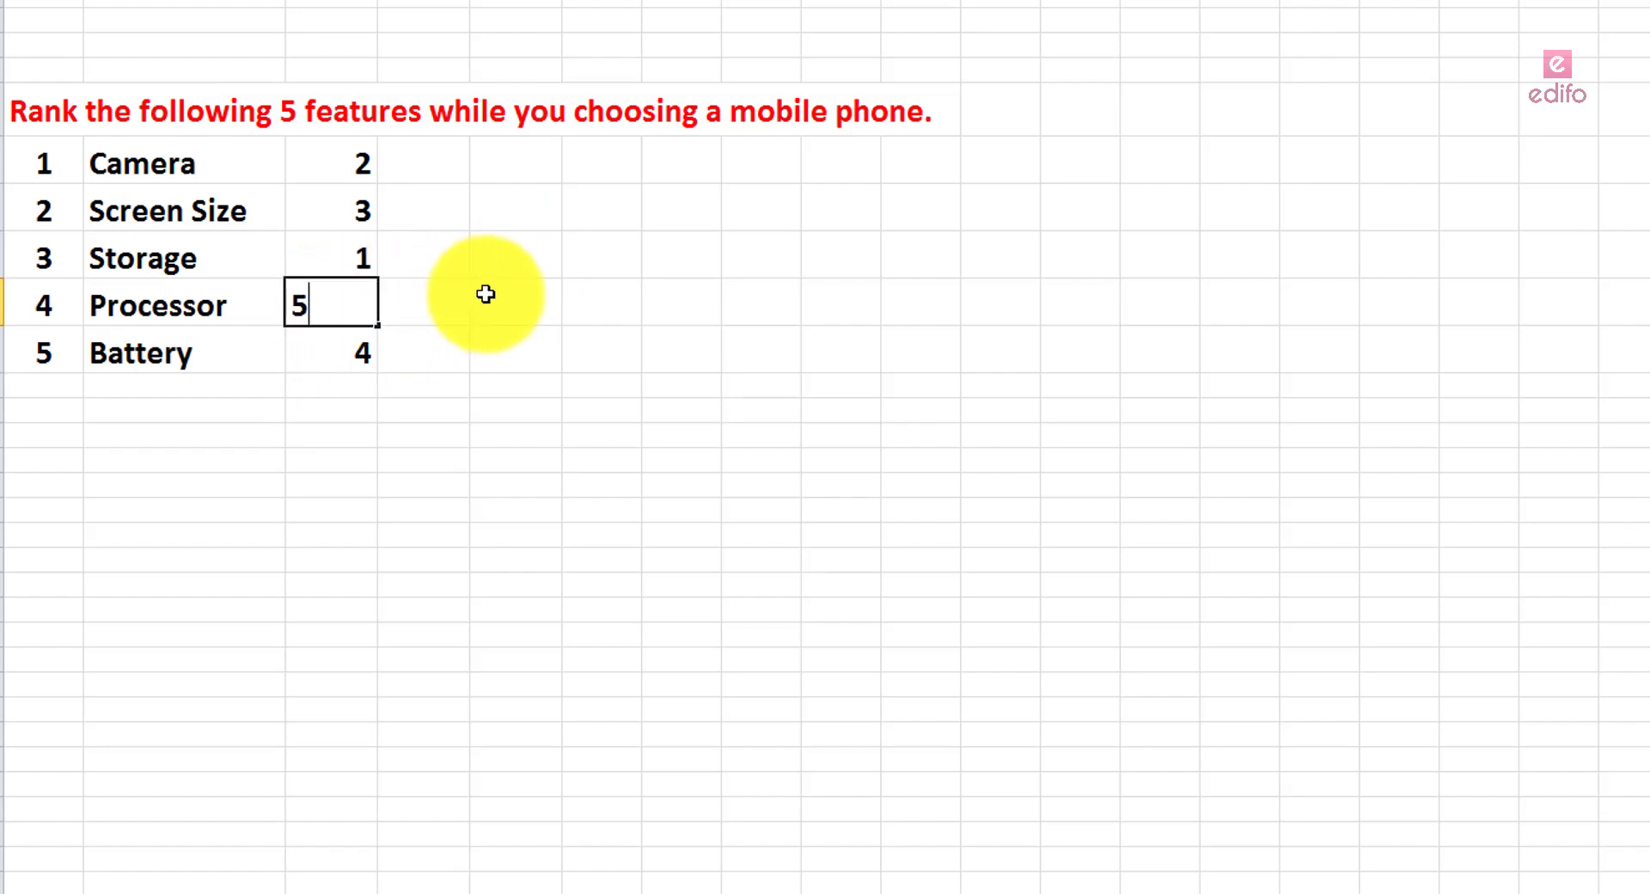
pyautogui.write('5')
pyautogui.click(486, 294)
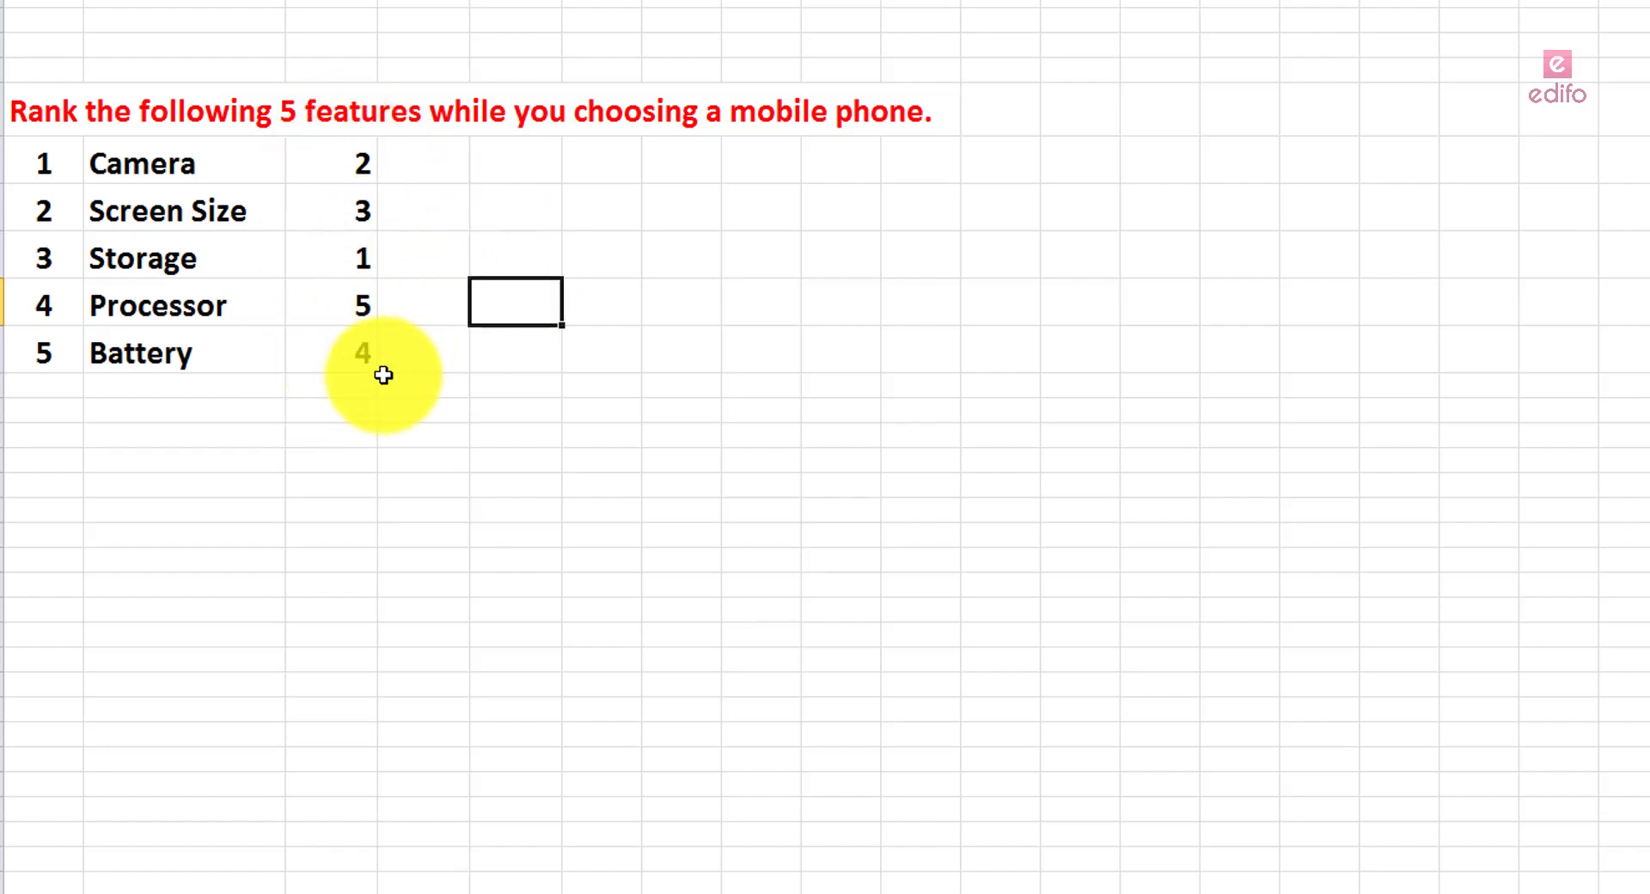
# - Enter the second respondent's ranks: Camera 1, Battery 2, Storage 3, Screen Size 4, Processor 5
pyautogui.click(425, 166)
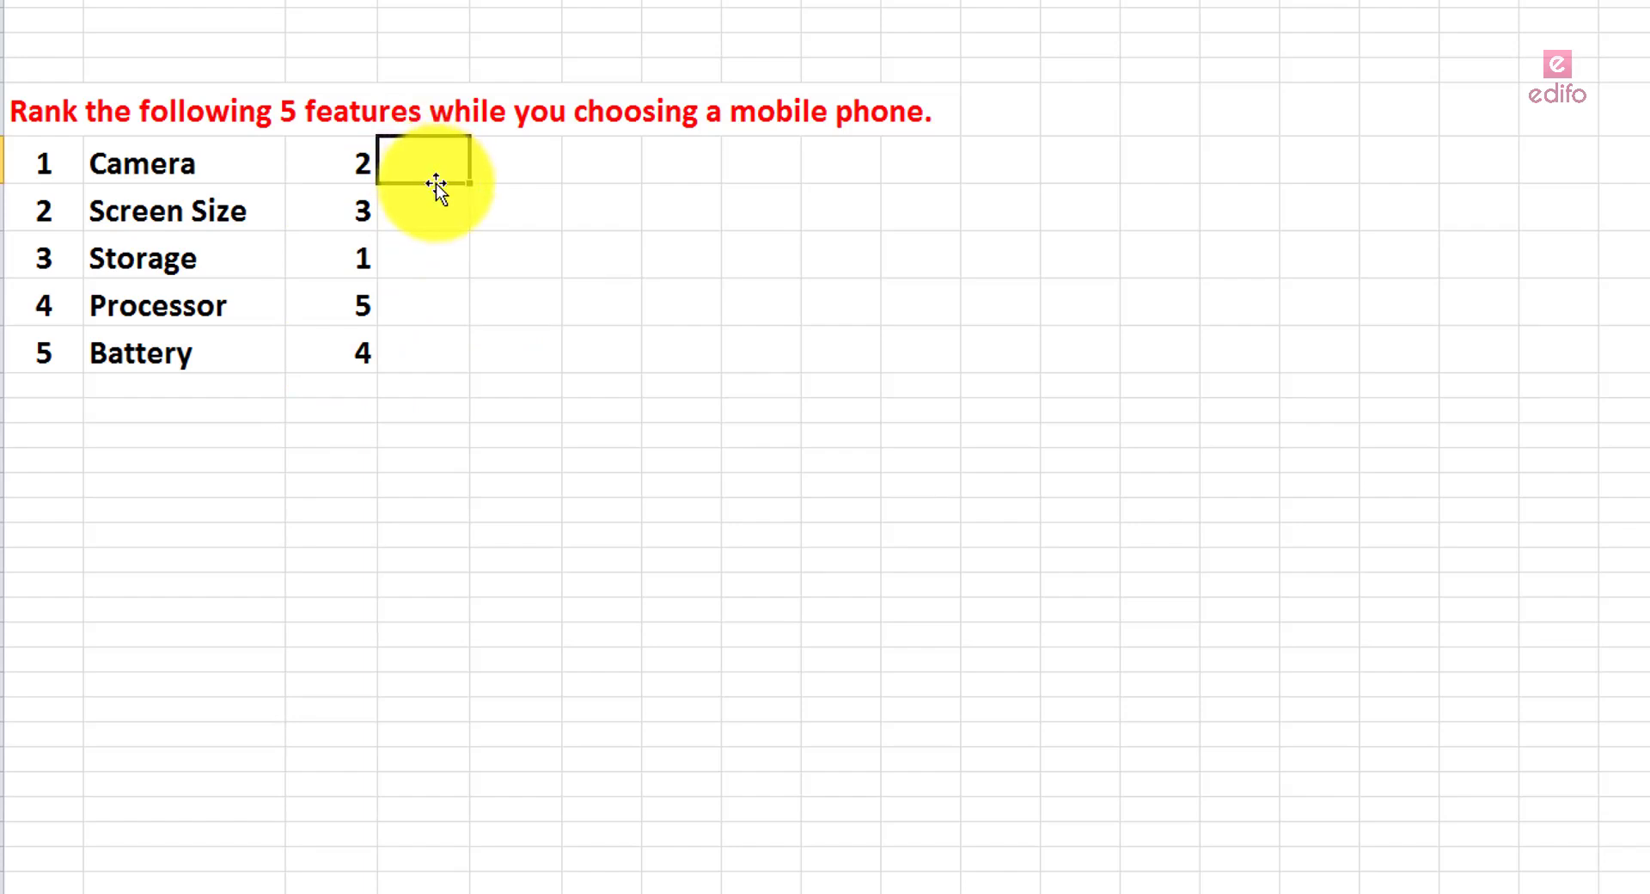
pyautogui.write('1')
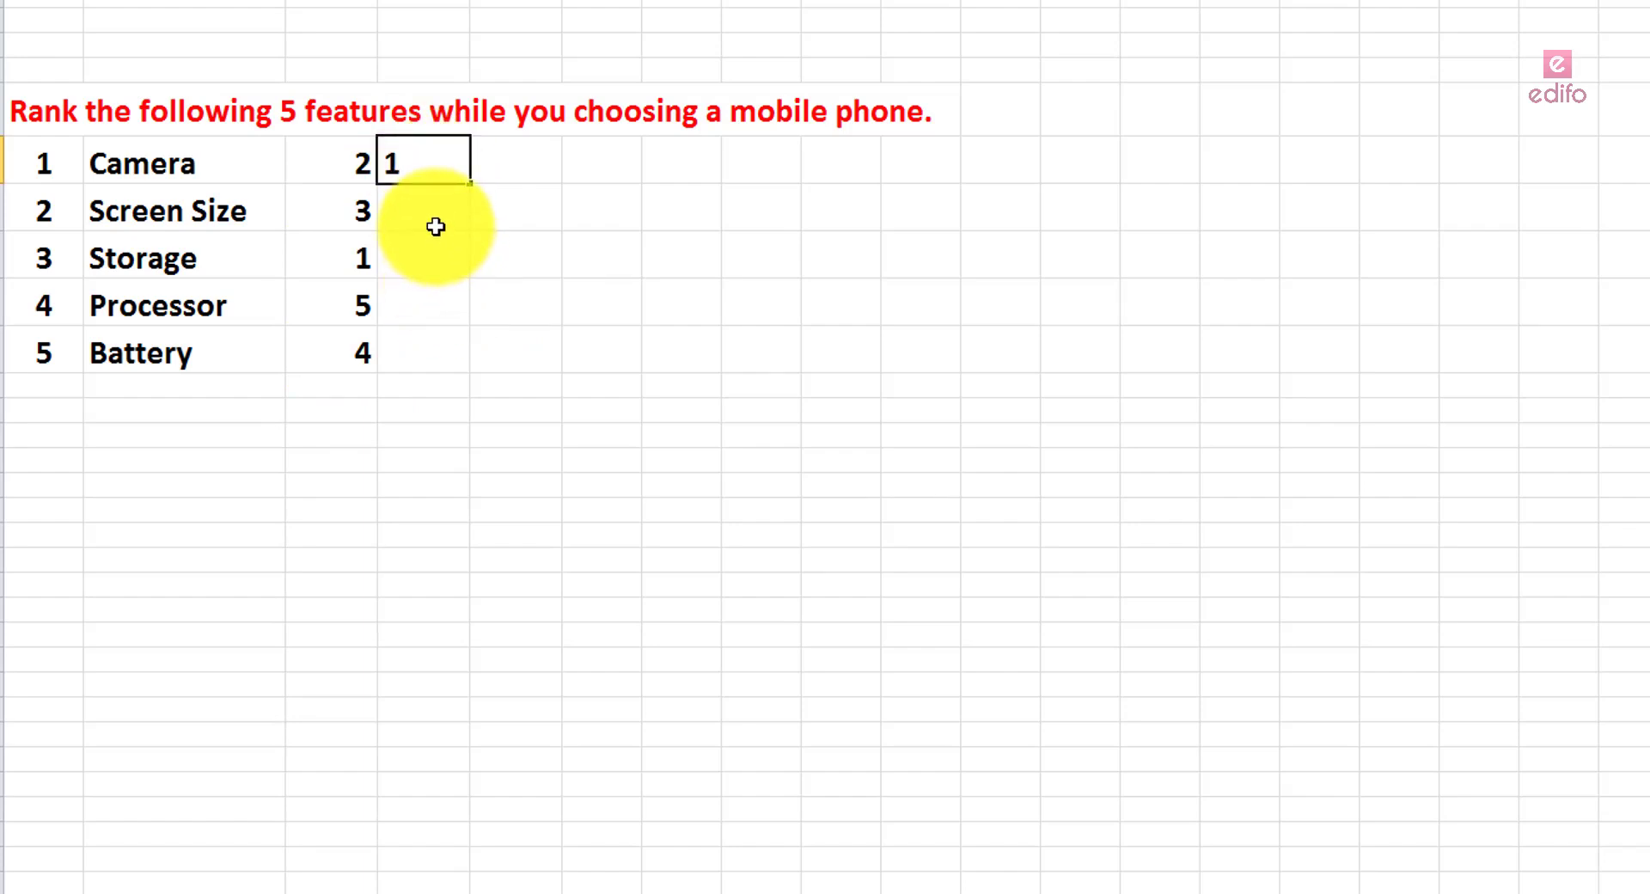
pyautogui.click(440, 346)
pyautogui.write('2')
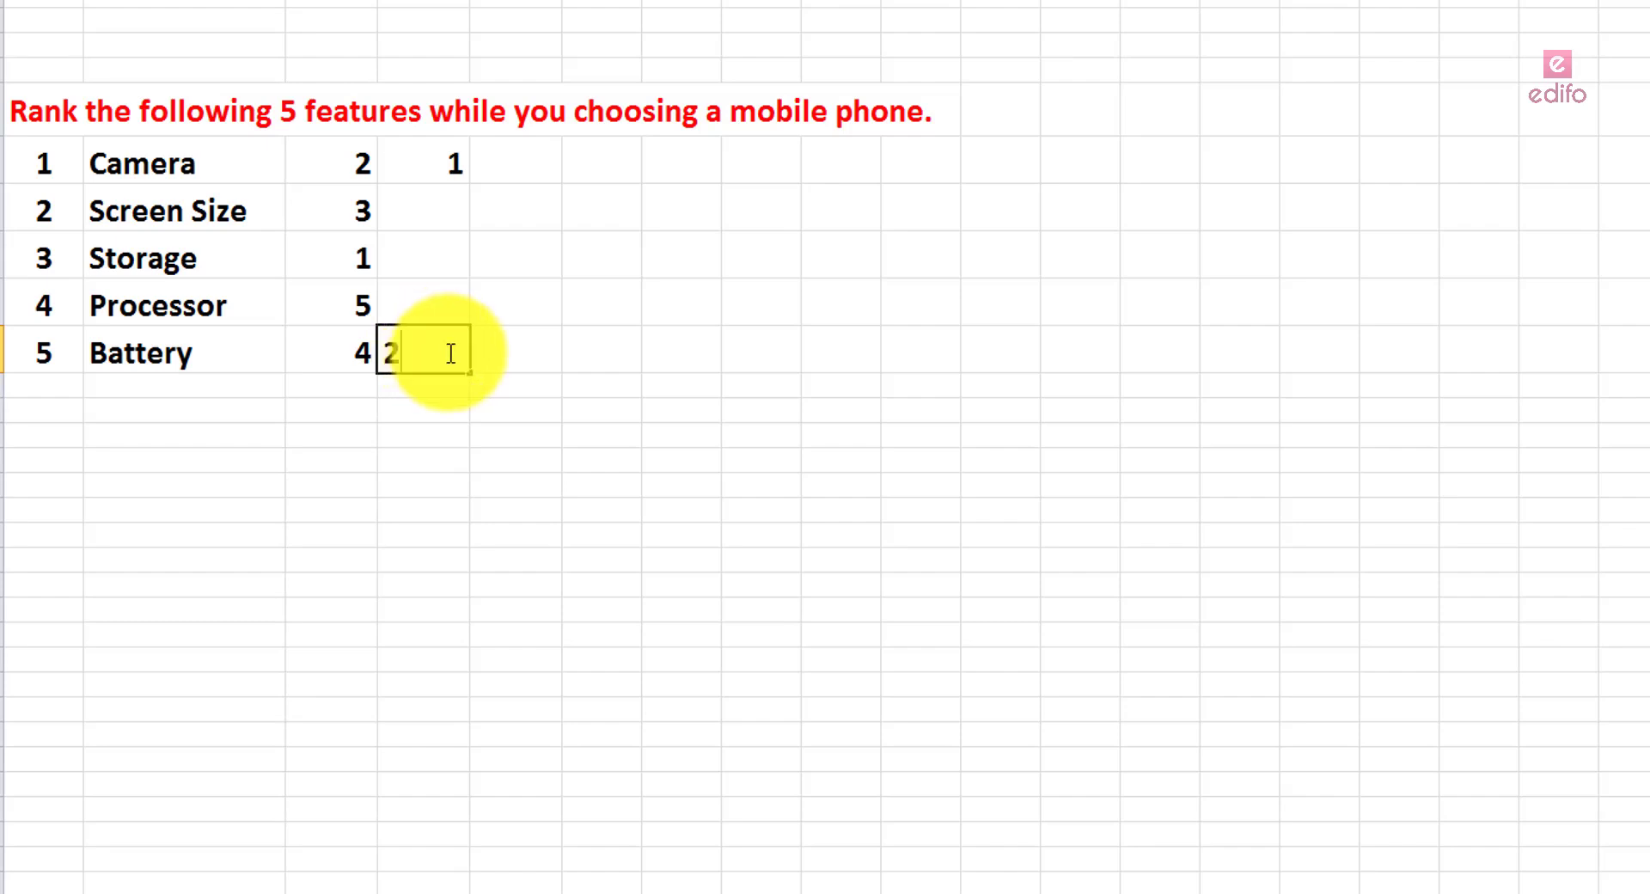
pyautogui.click(436, 270)
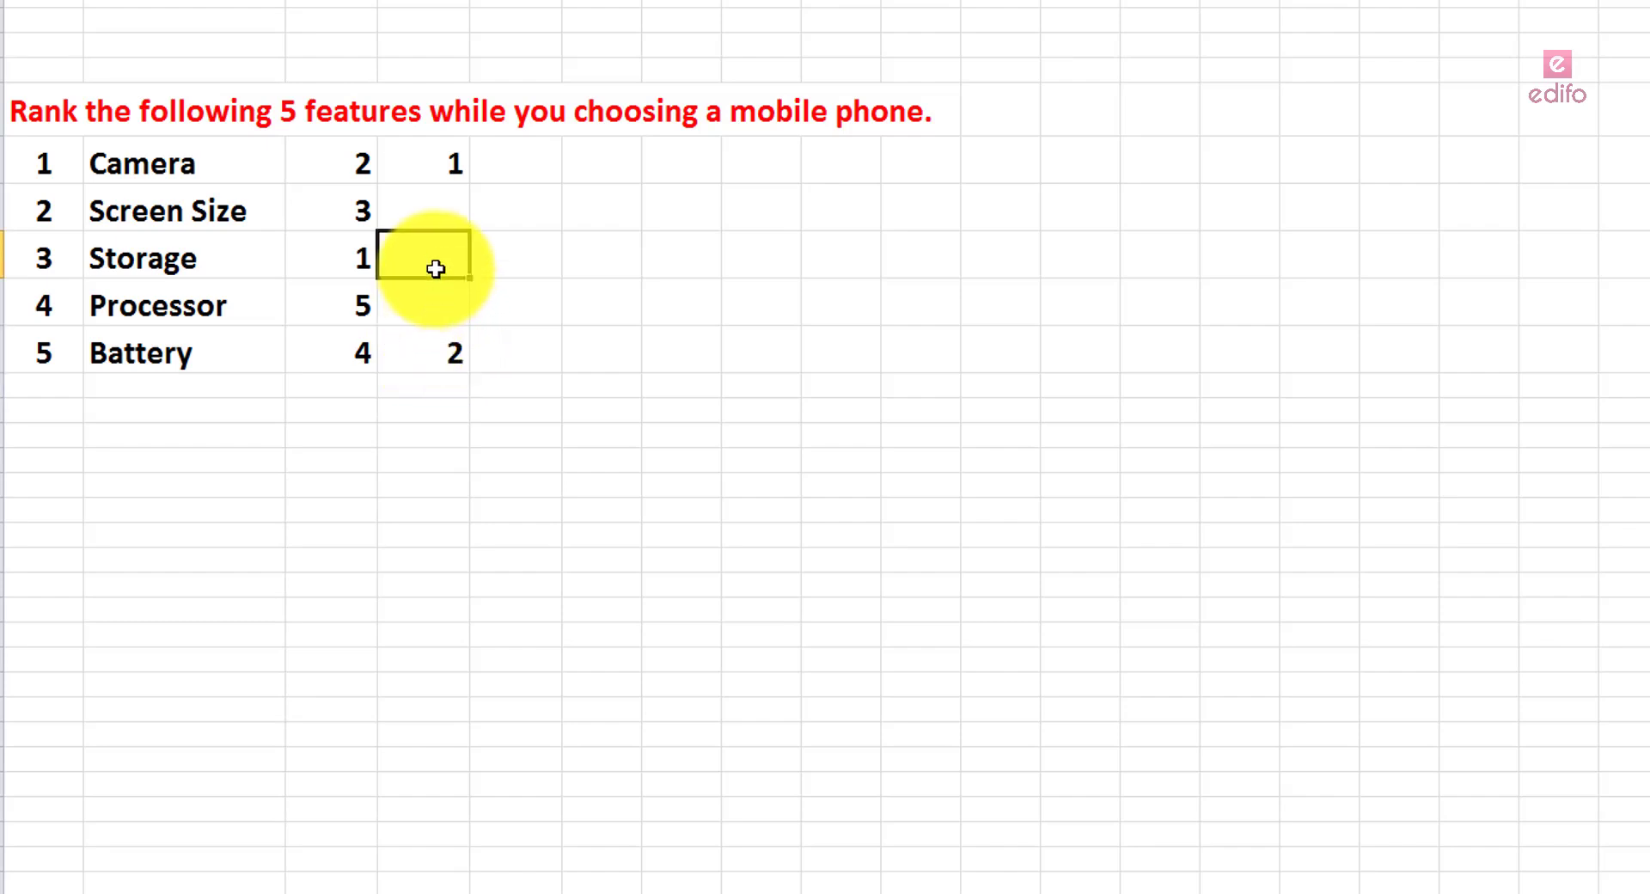
pyautogui.write('3')
pyautogui.click(453, 210)
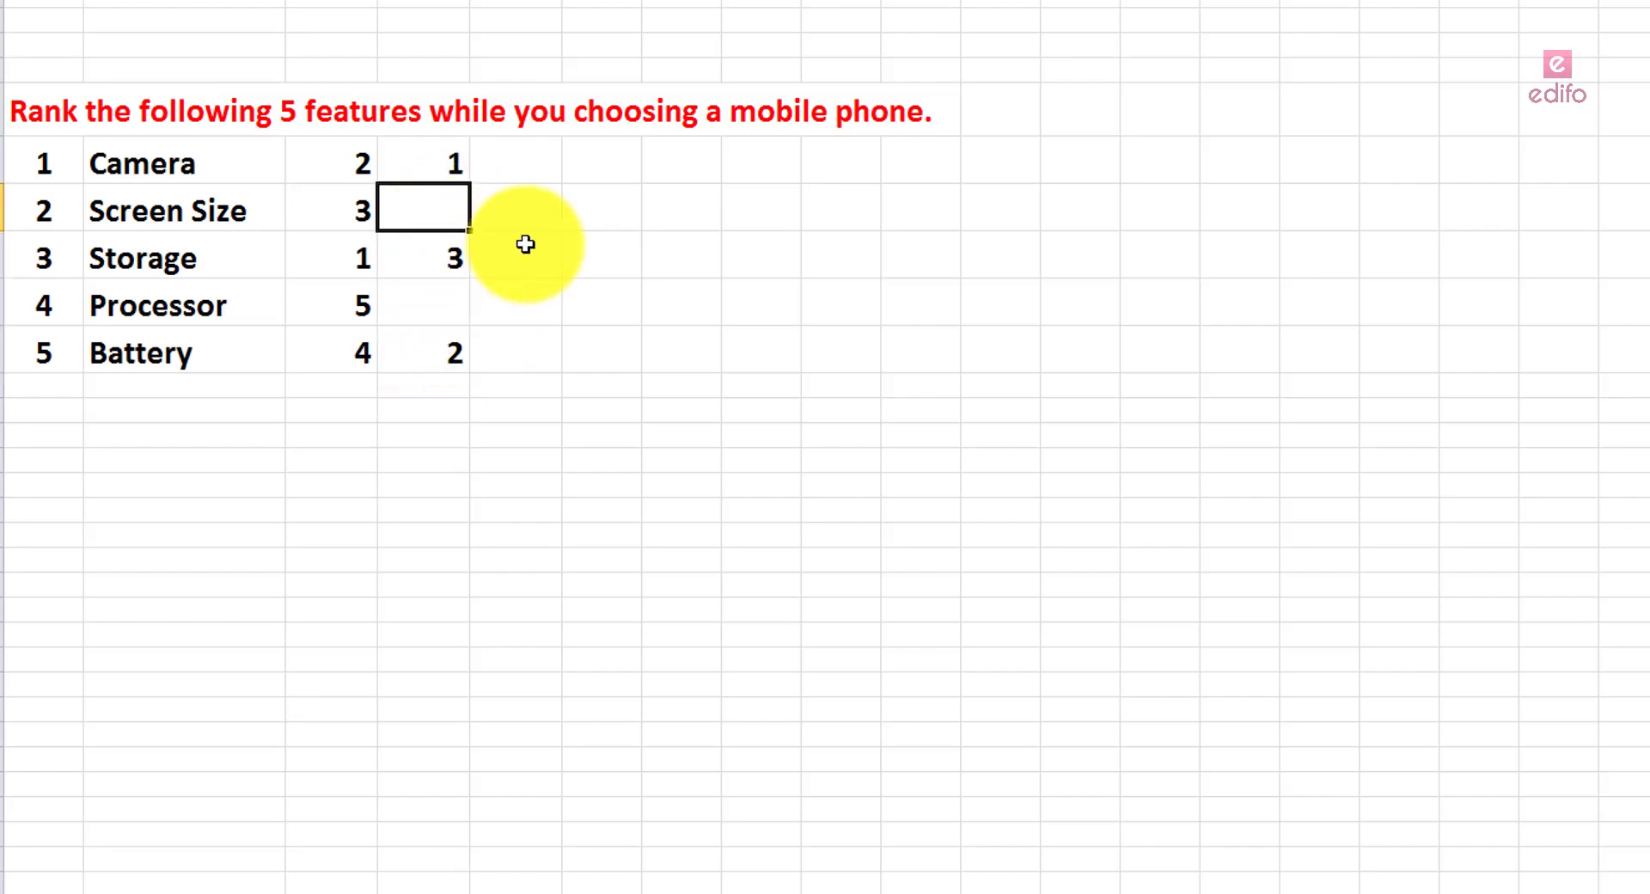
pyautogui.write('4')
pyautogui.click(451, 297)
pyautogui.write('5')
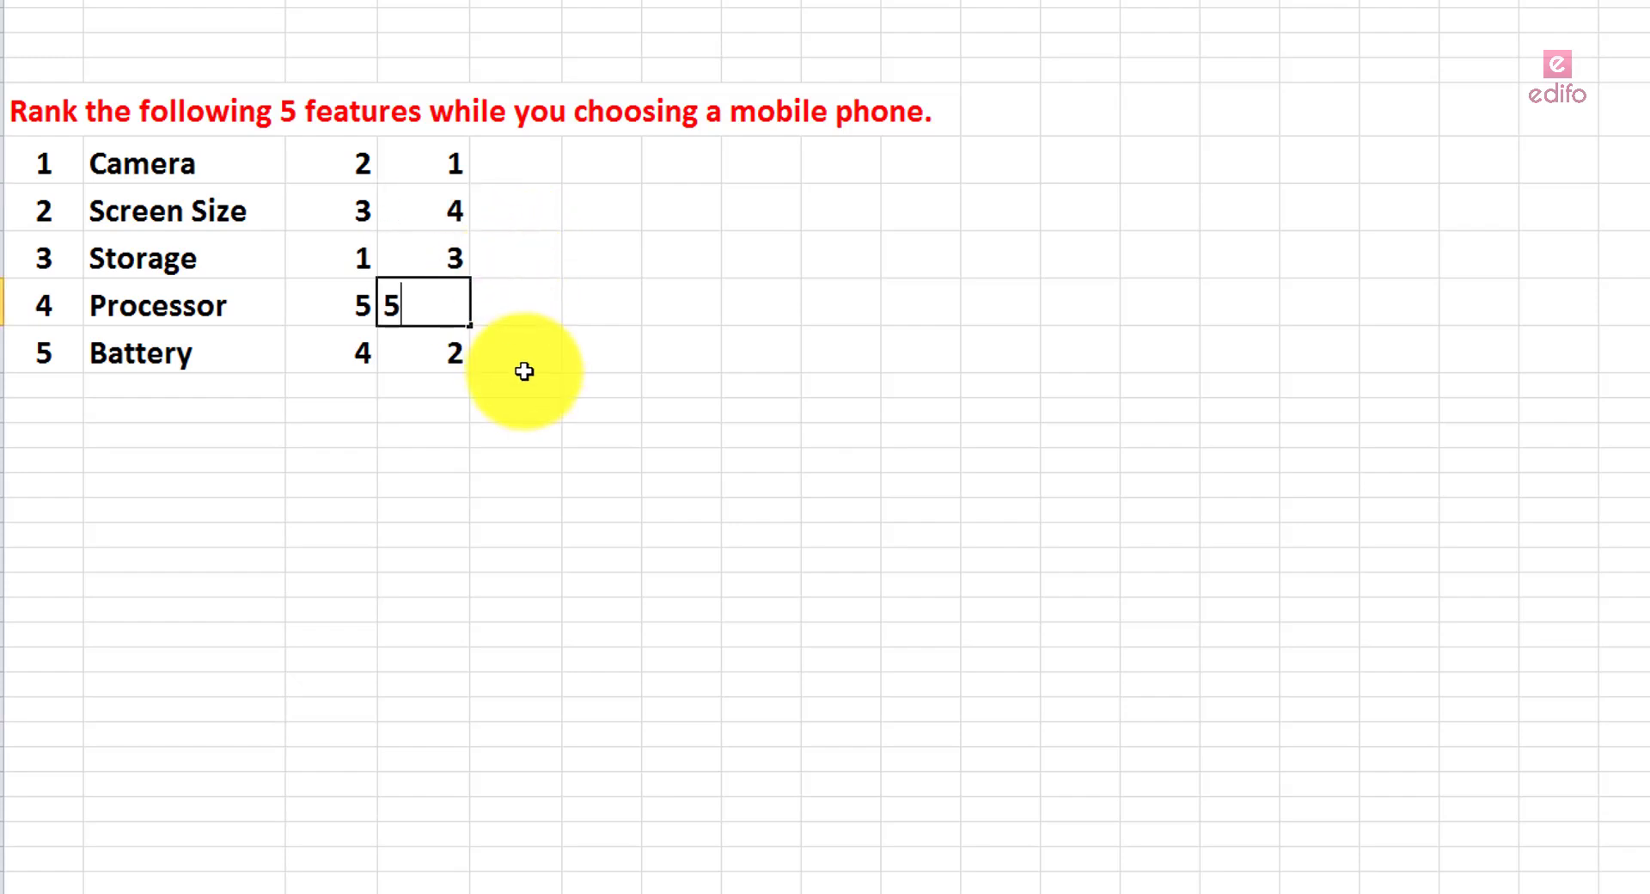
pyautogui.click(525, 366)
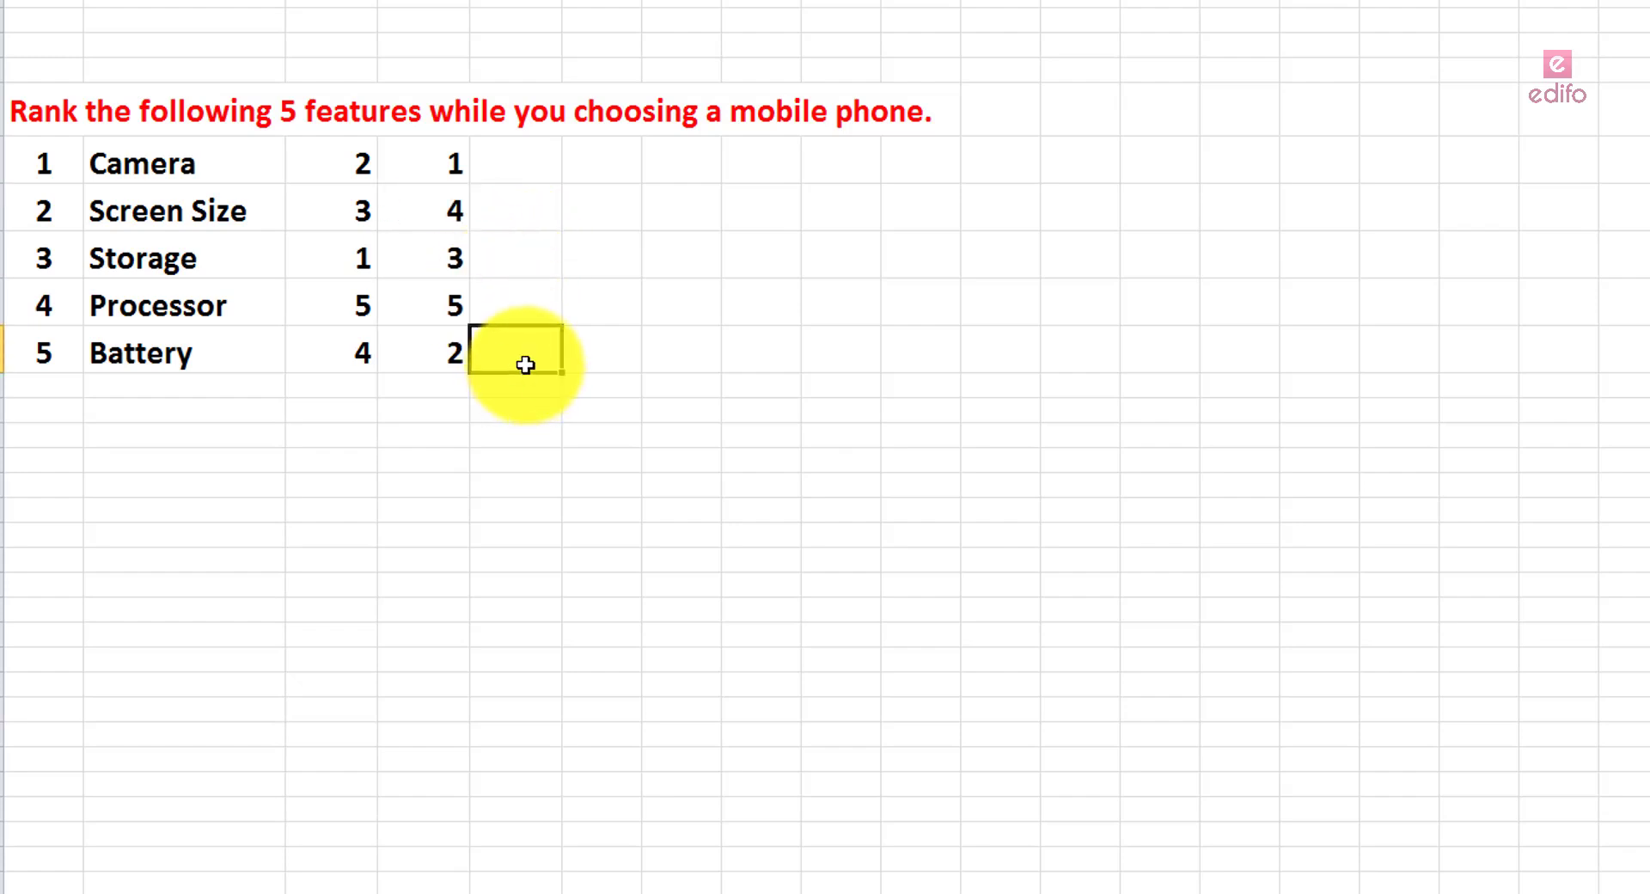
# - Enter the third respondent's ranks: Screen Size 1, Camera 2, Battery 3, Storage 4, Processor 5
pyautogui.click(527, 217)
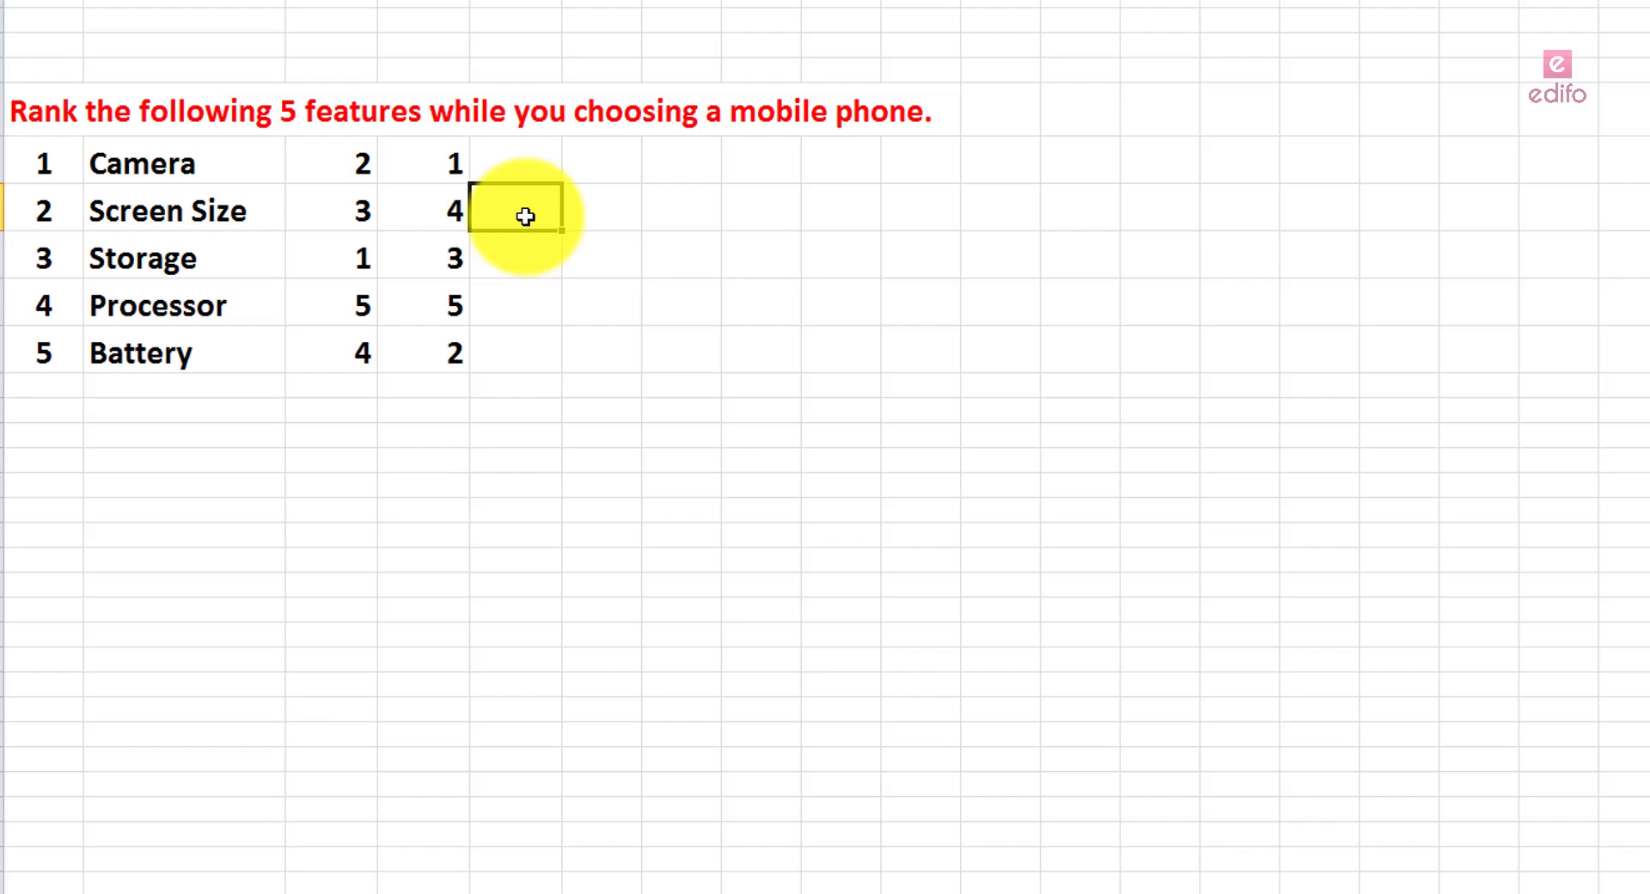
pyautogui.write('1')
pyautogui.click(534, 165)
pyautogui.write('2')
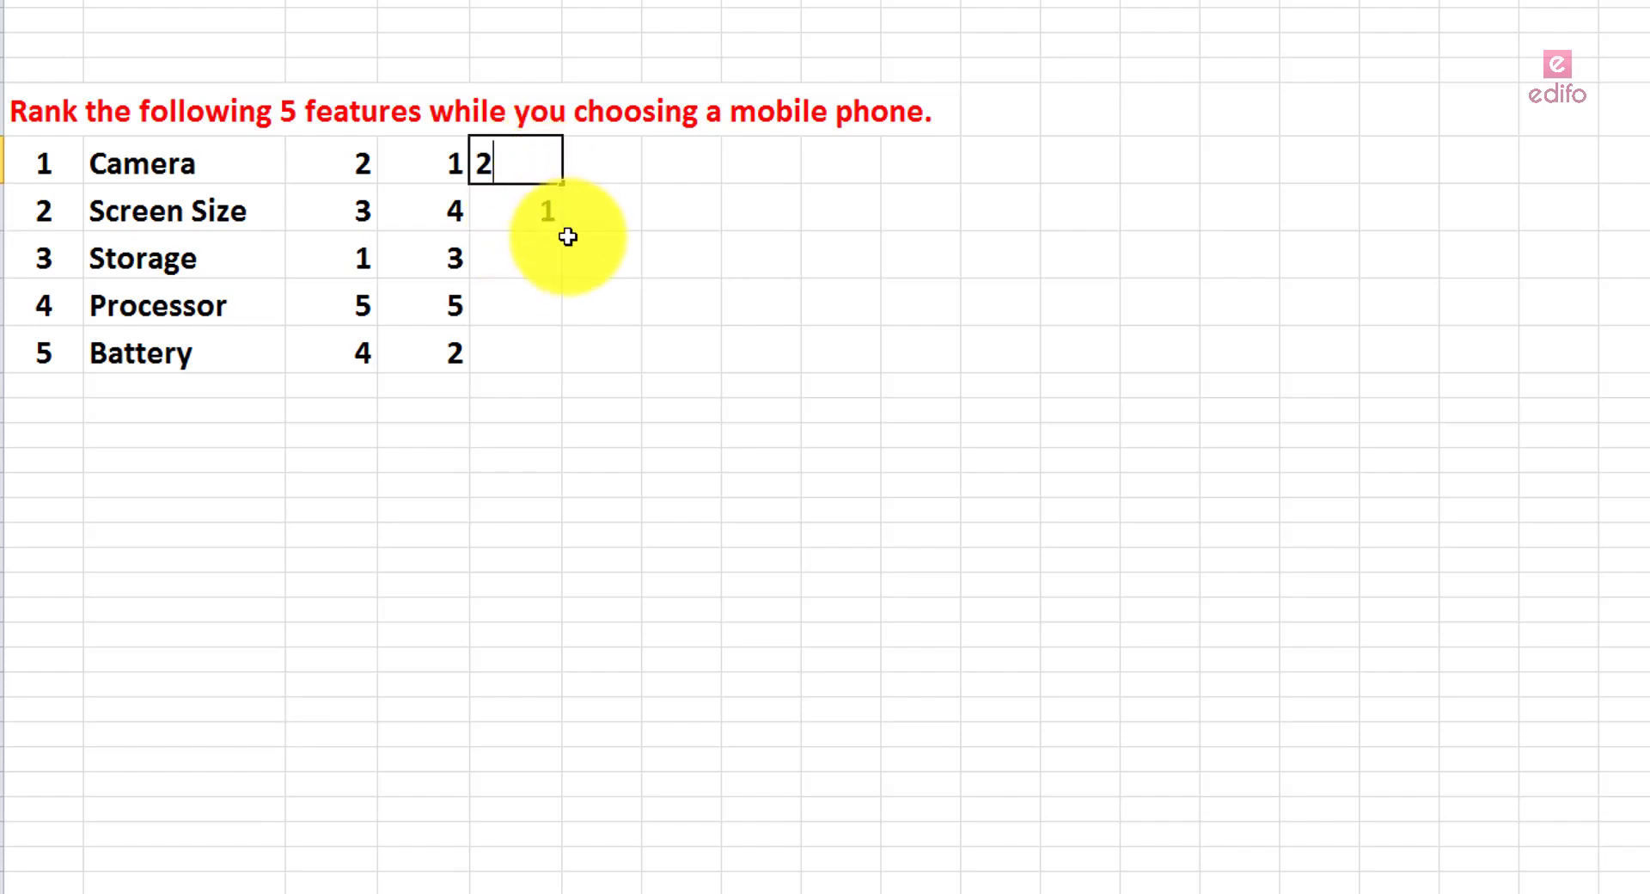
pyautogui.click(525, 347)
pyautogui.write('3')
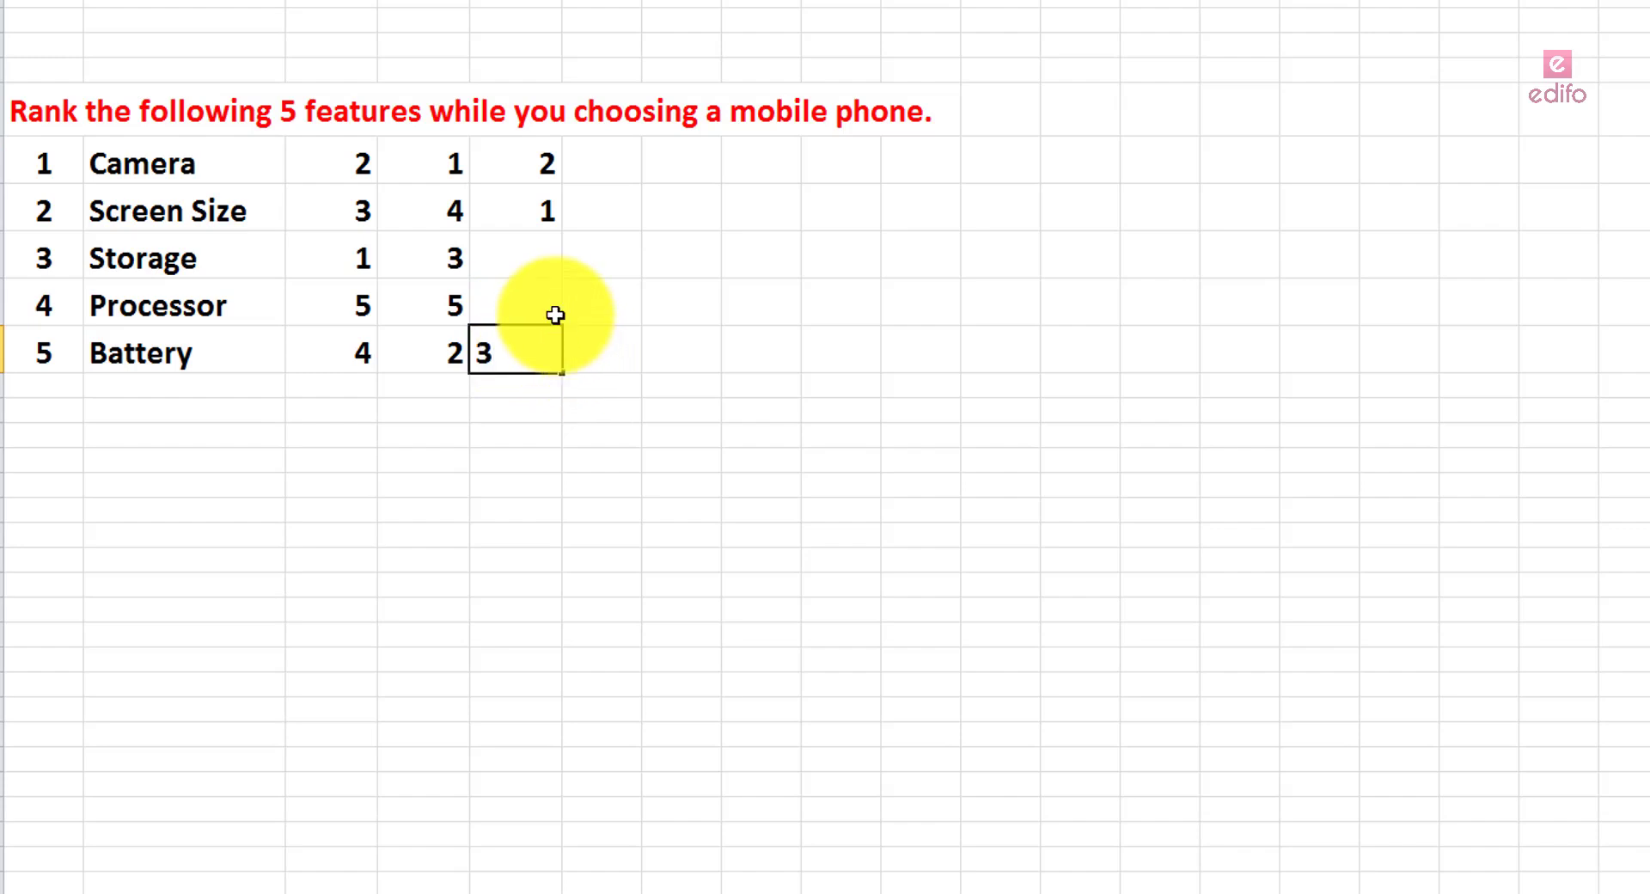
pyautogui.click(535, 265)
pyautogui.write('4')
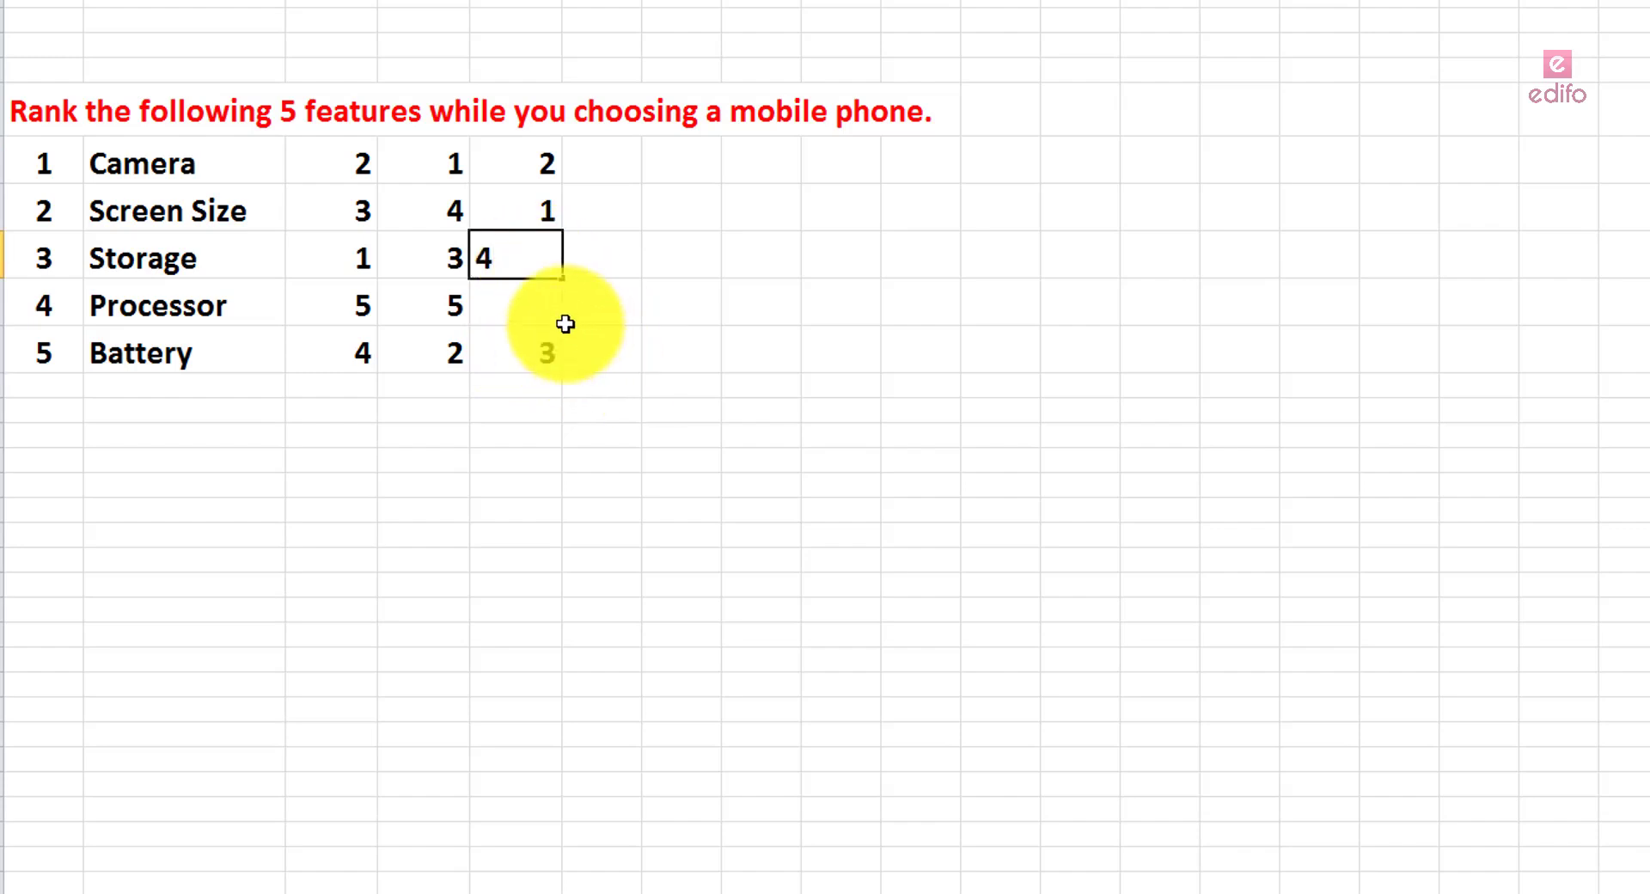
pyautogui.click(534, 305)
pyautogui.write('5')
pyautogui.click(630, 343)
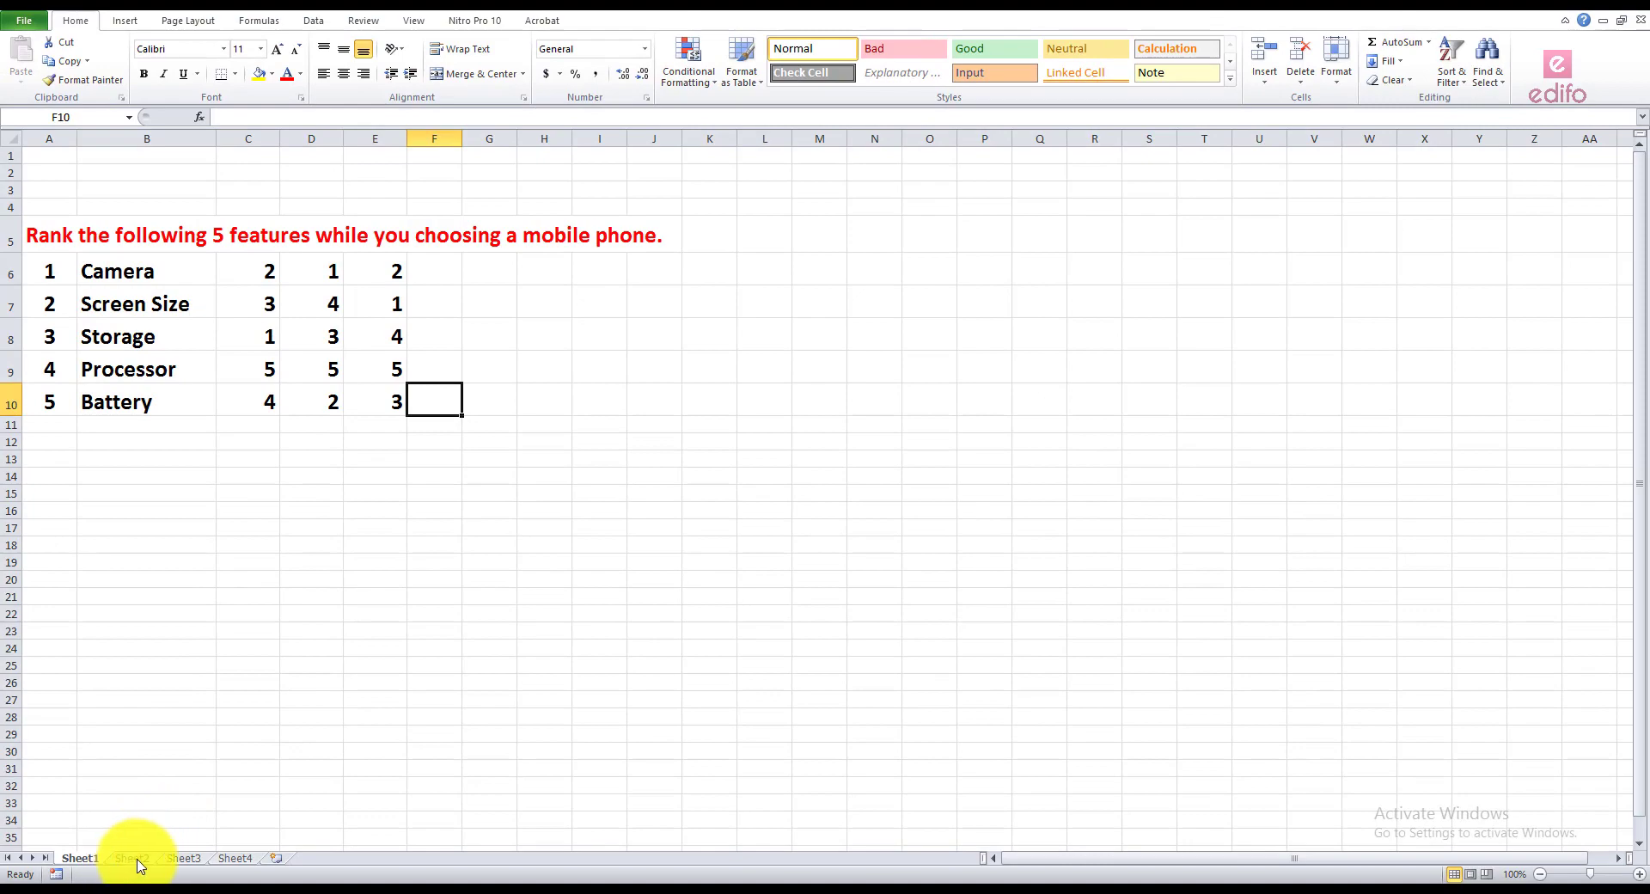
# - On Sheet2, enter headers Repon. No, Camera, Screen Size, Storage, Processor and Battery across row 1
pyautogui.click(137, 859)
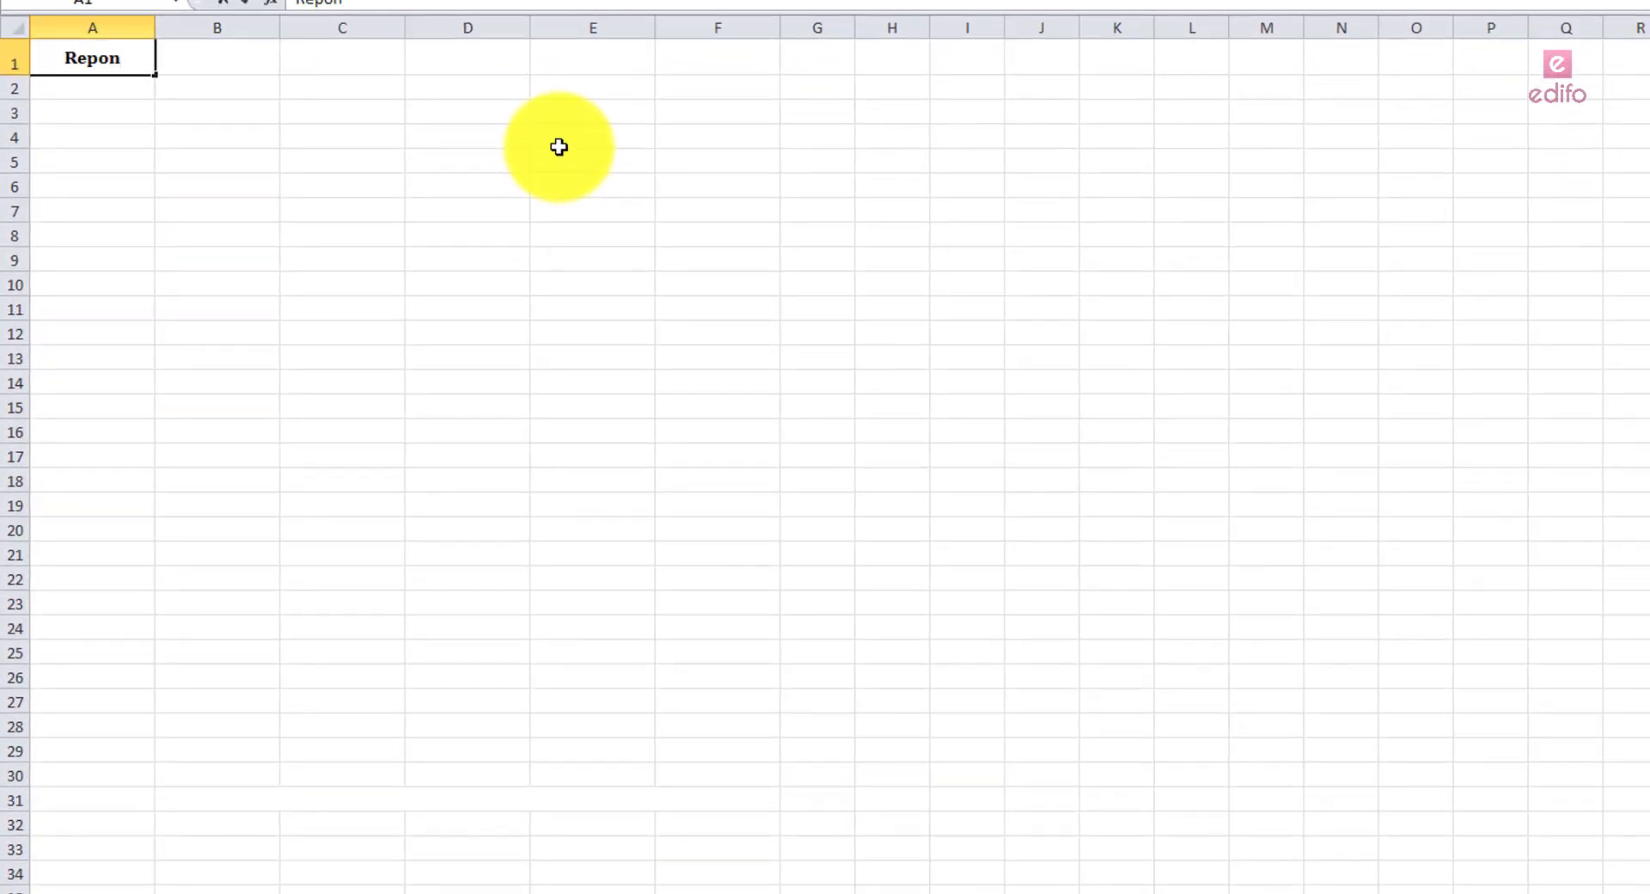
pyautogui.write('Repon. No')
pyautogui.press('Tab')
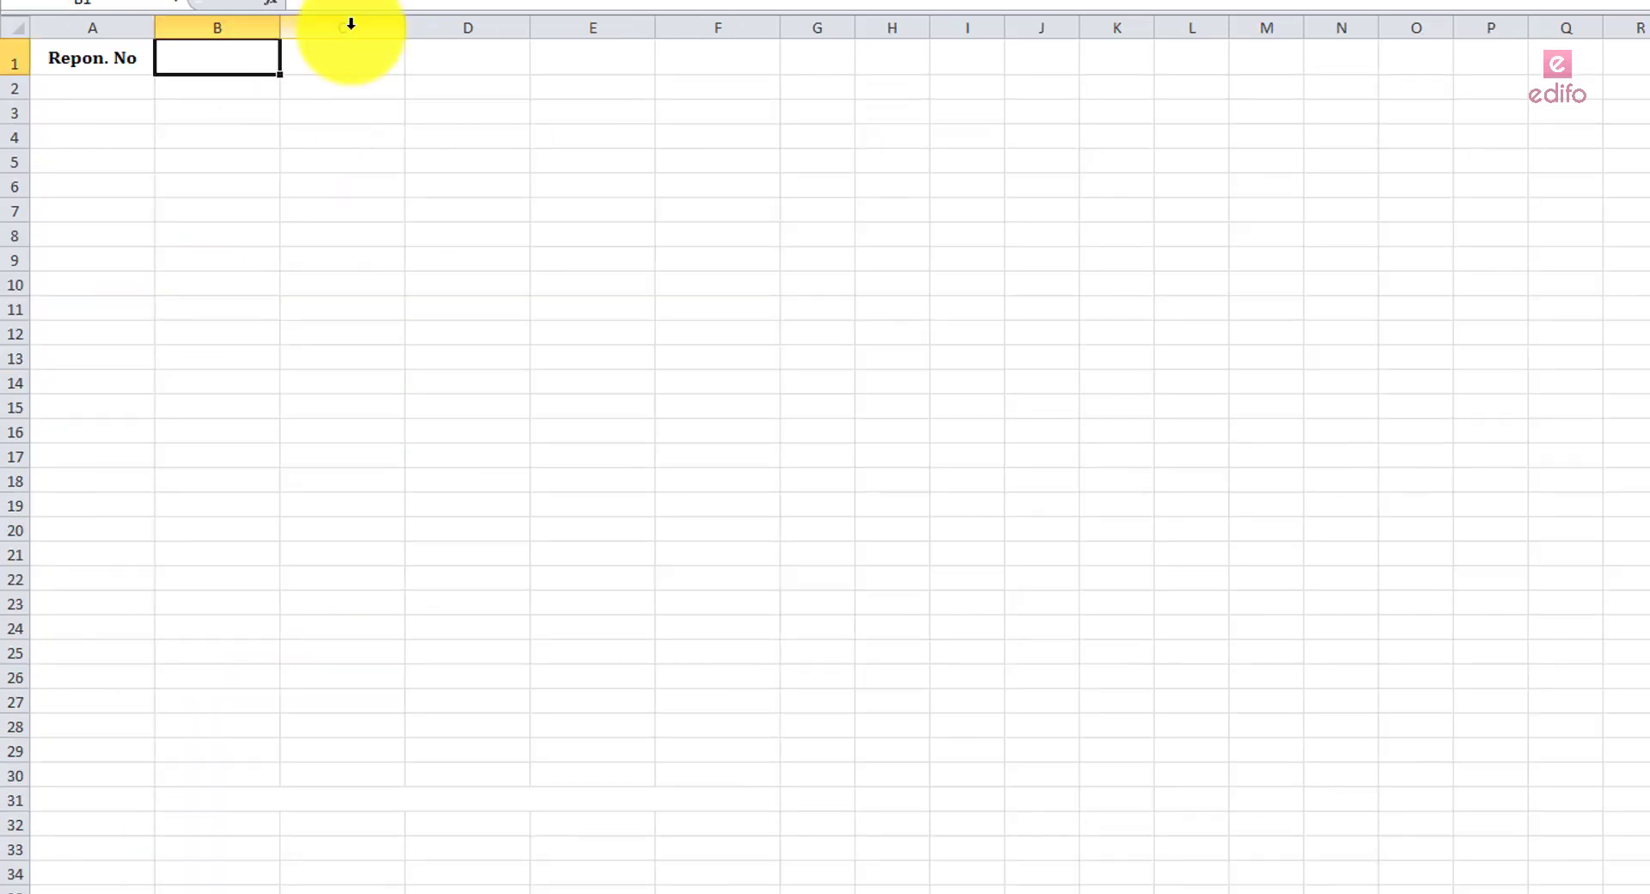
pyautogui.write('Came')
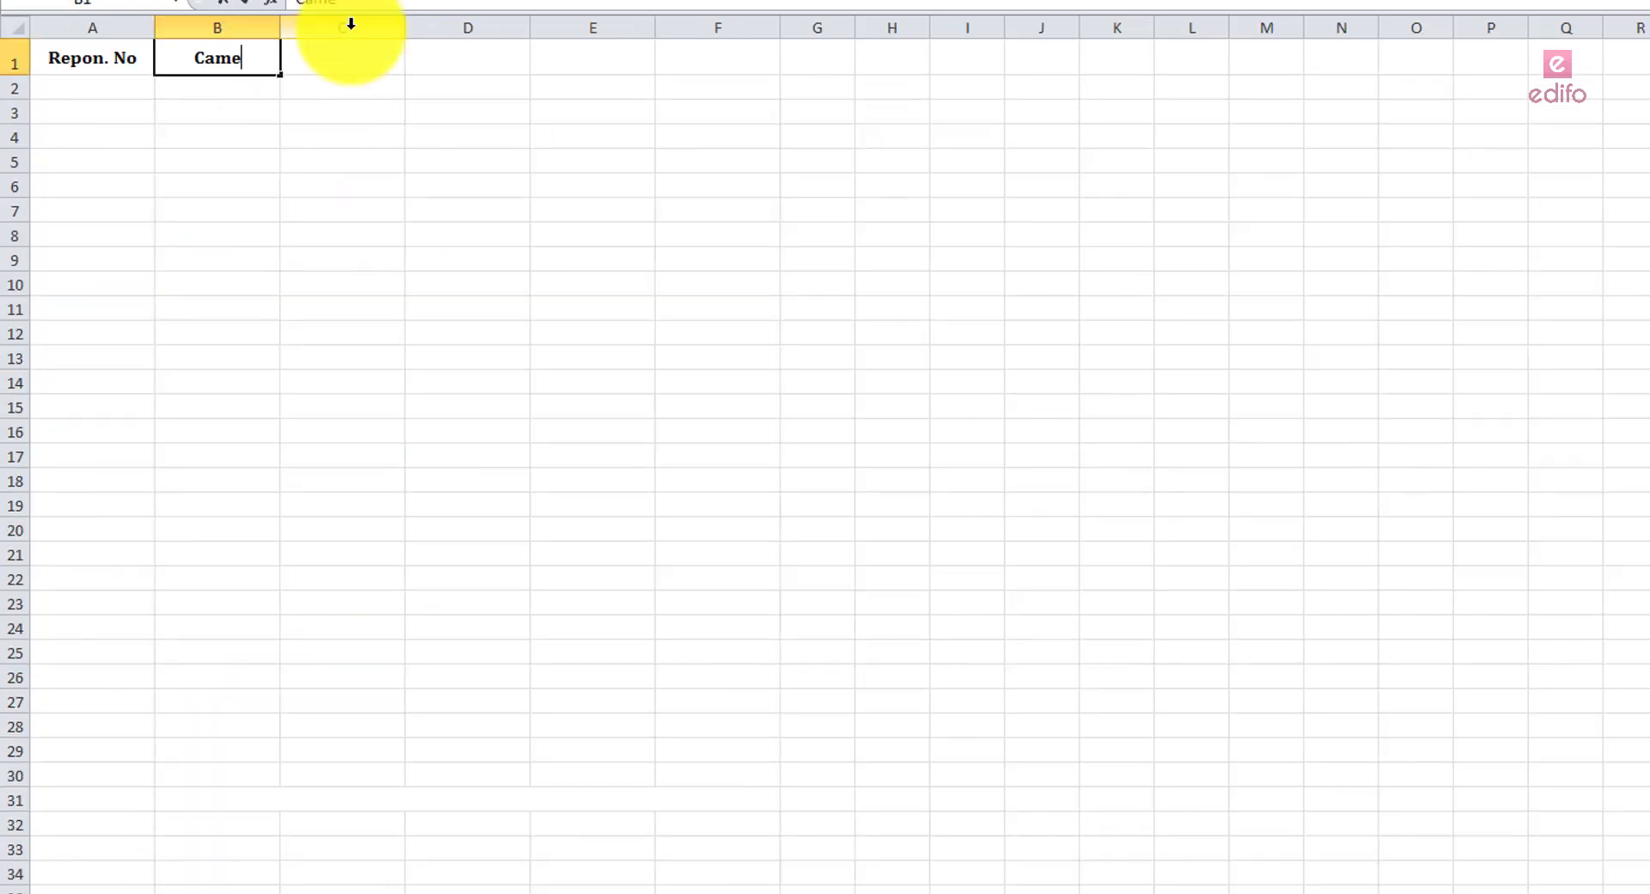
pyautogui.write('ra')
pyautogui.press('Tab')
pyautogui.press('Tab')
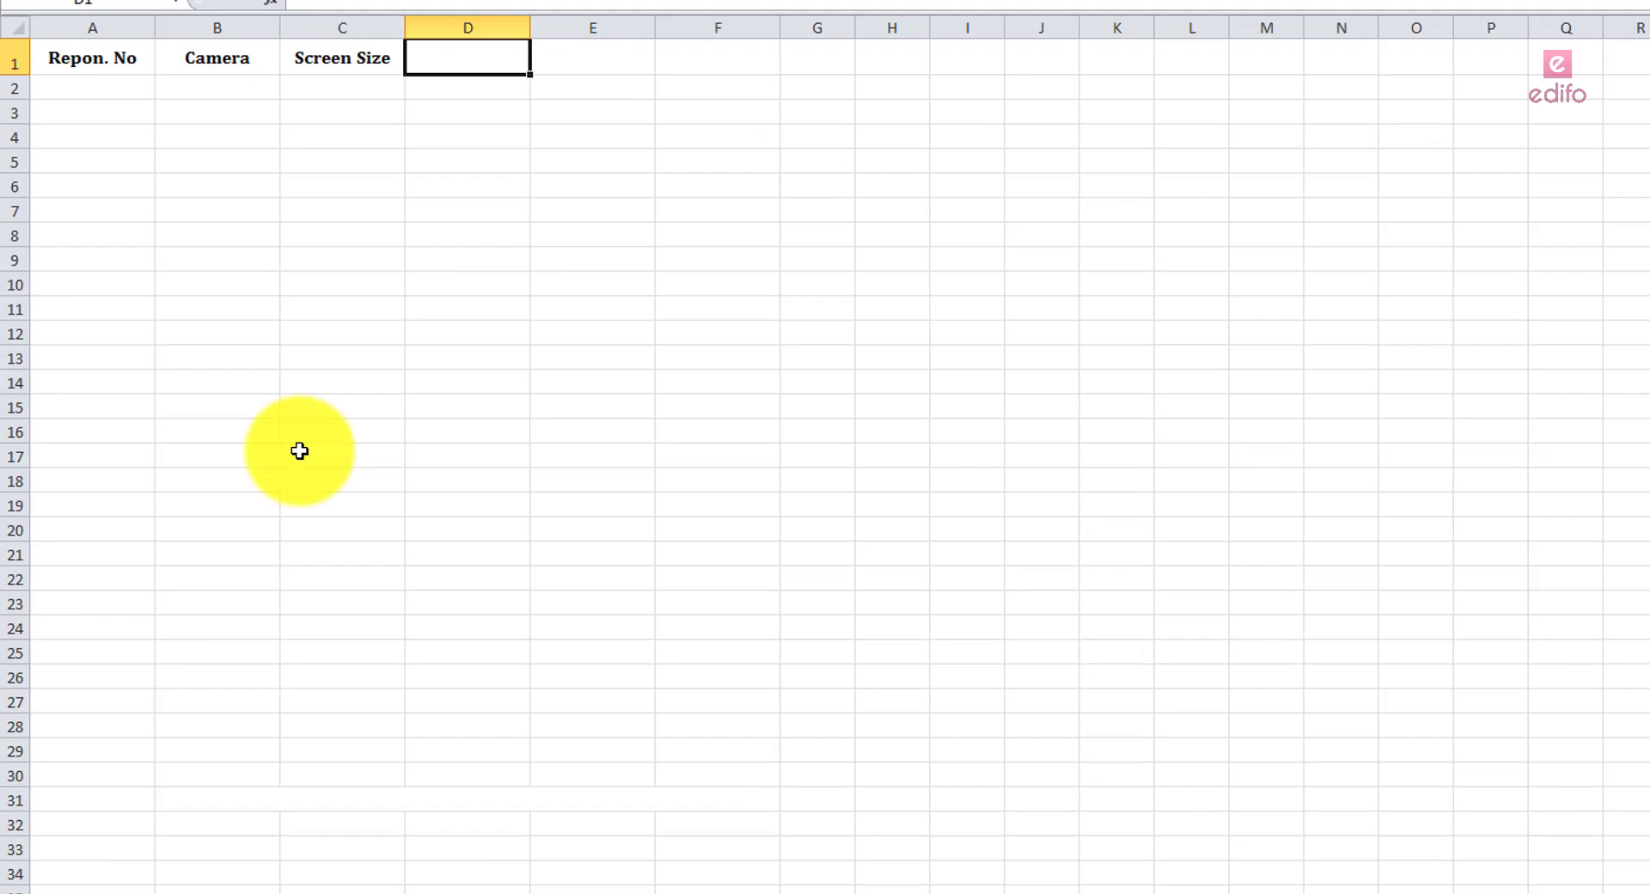
pyautogui.write('Storage')
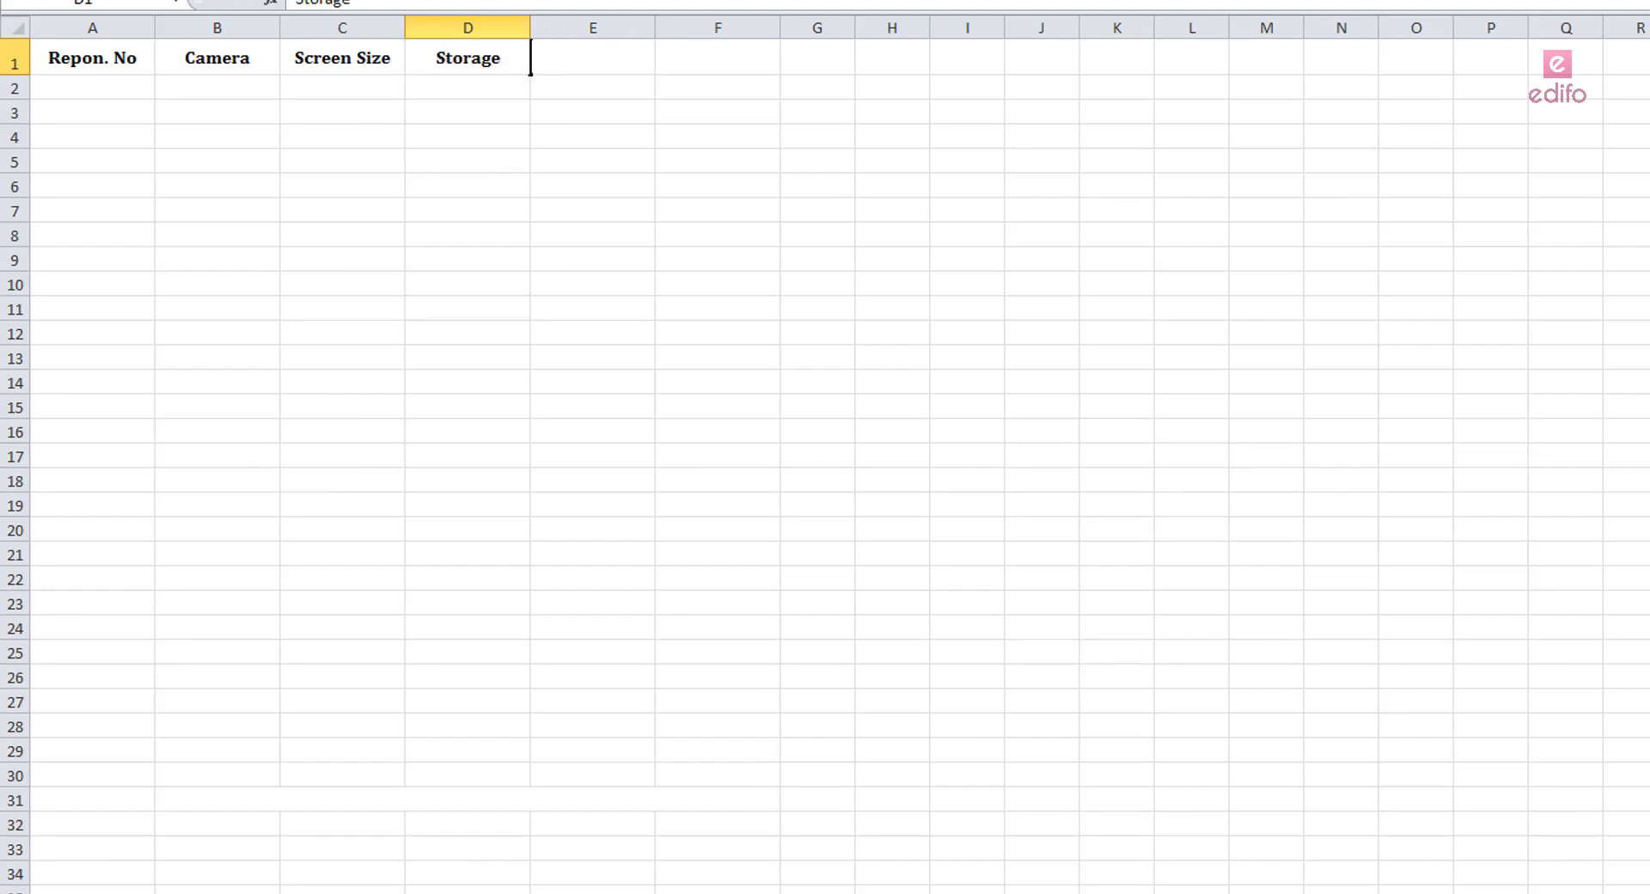
pyautogui.press('Tab')
pyautogui.write('Pro')
pyautogui.press('Tab')
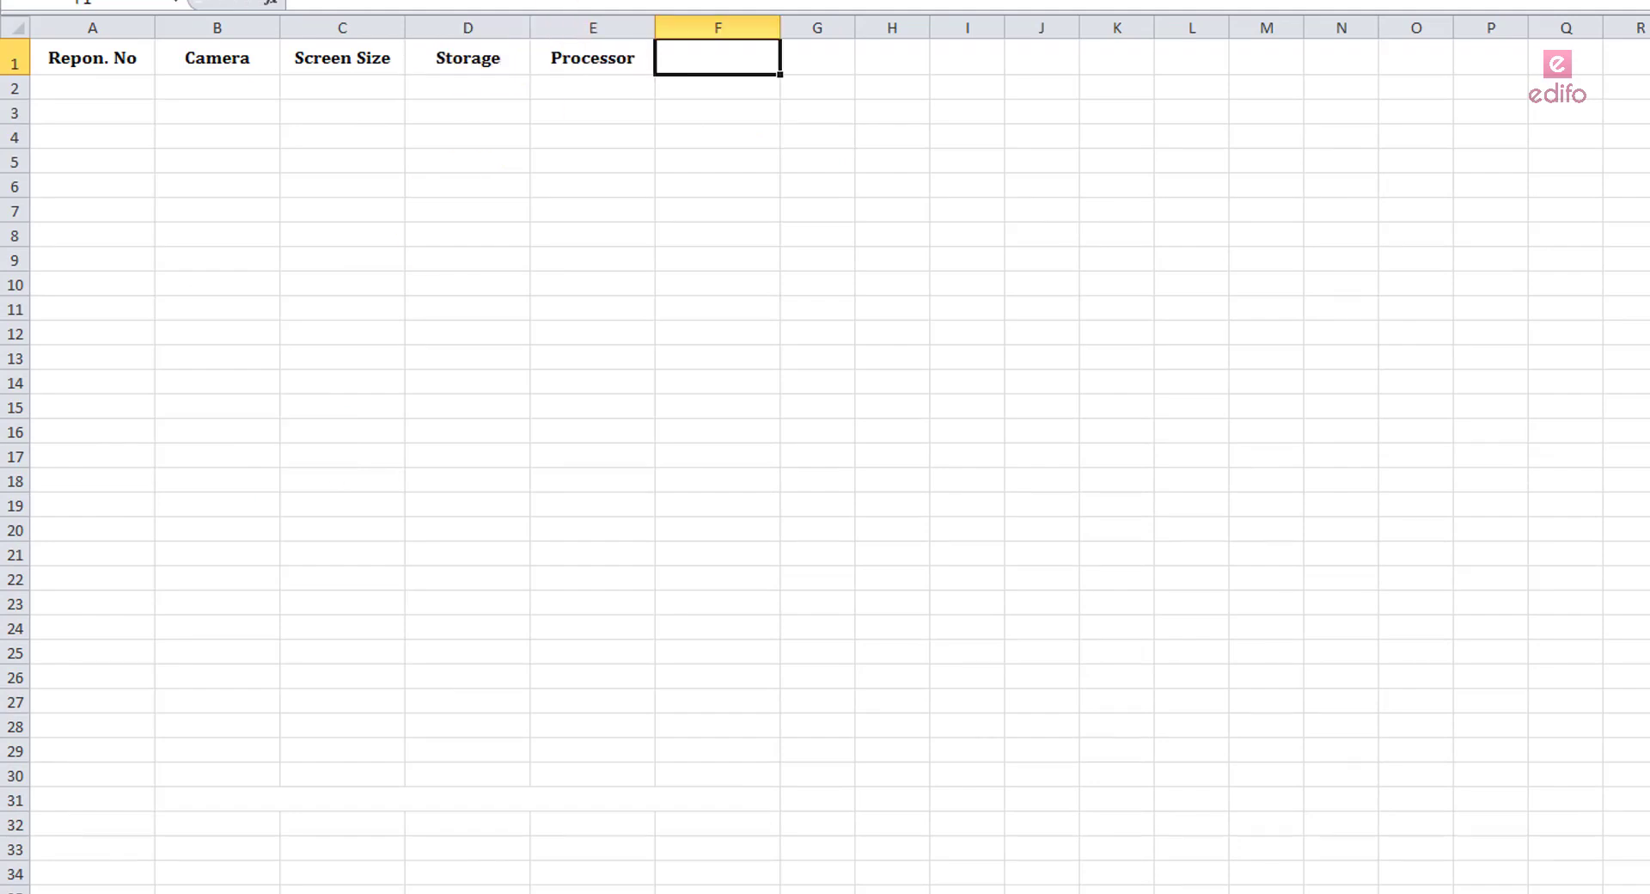
pyautogui.write('Batter')
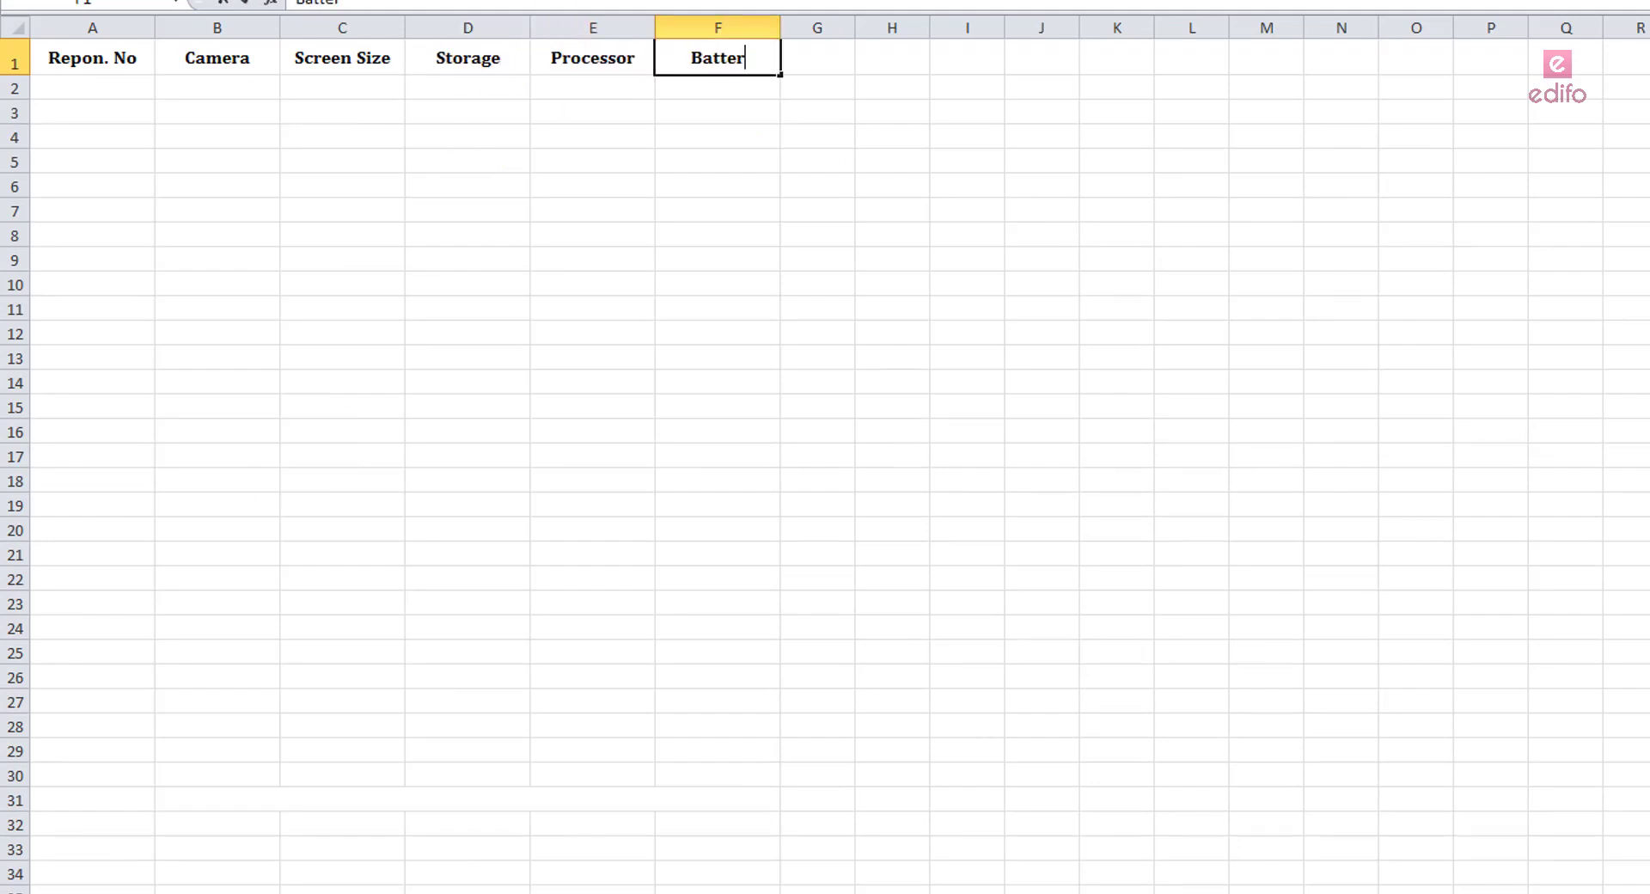
pyautogui.write('y')
pyautogui.press('Return')
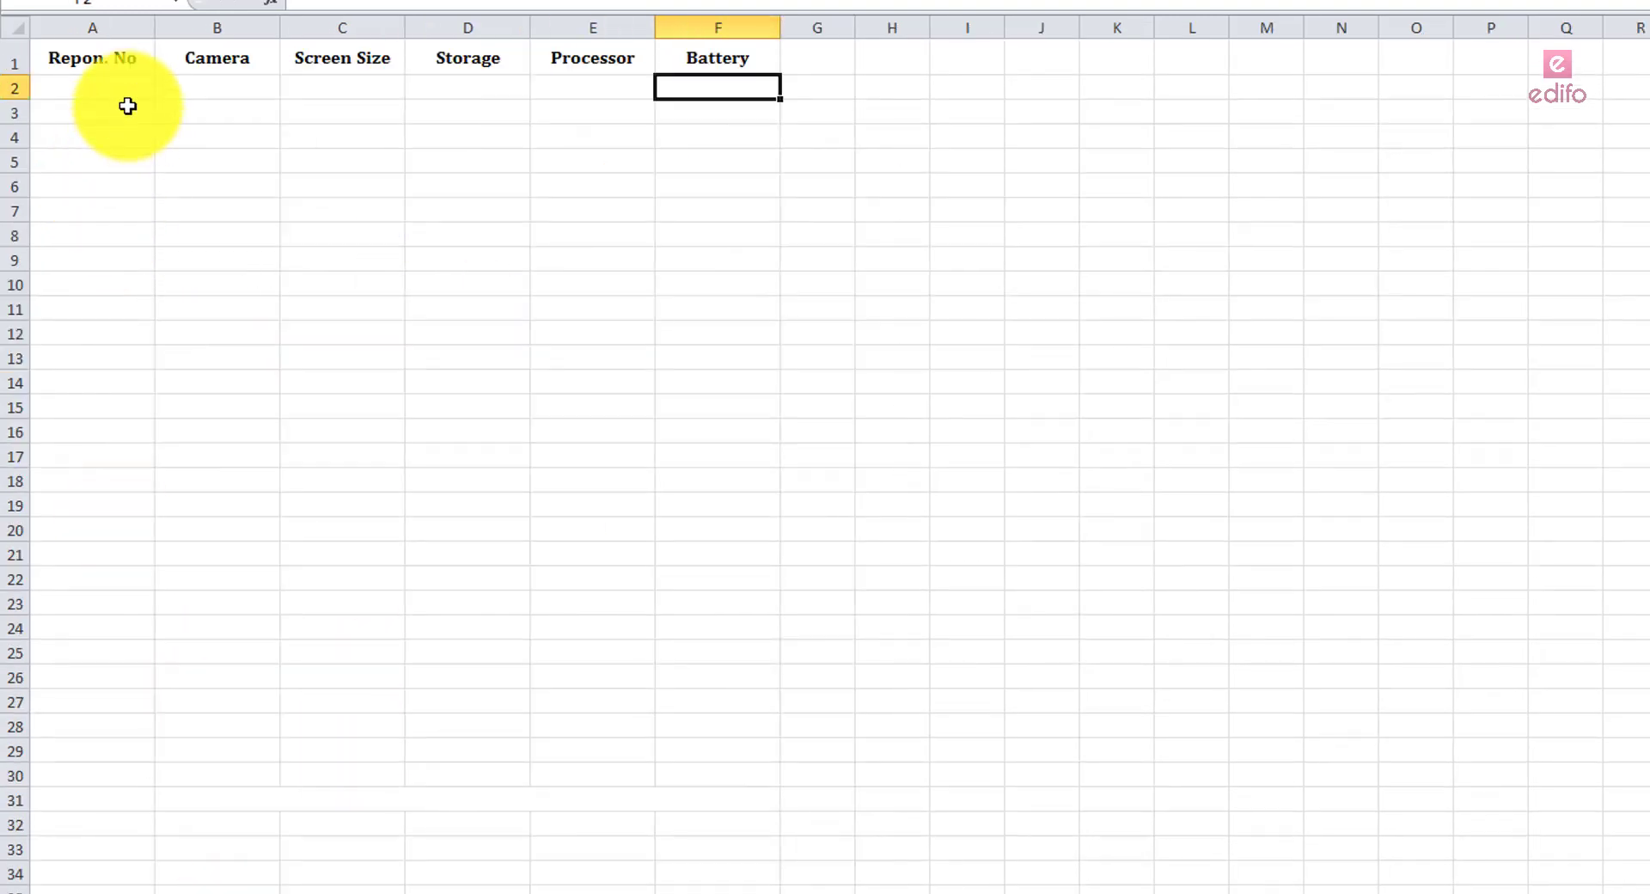
# - Number the responses down column A, starting with 1 in A2
pyautogui.click(146, 87)
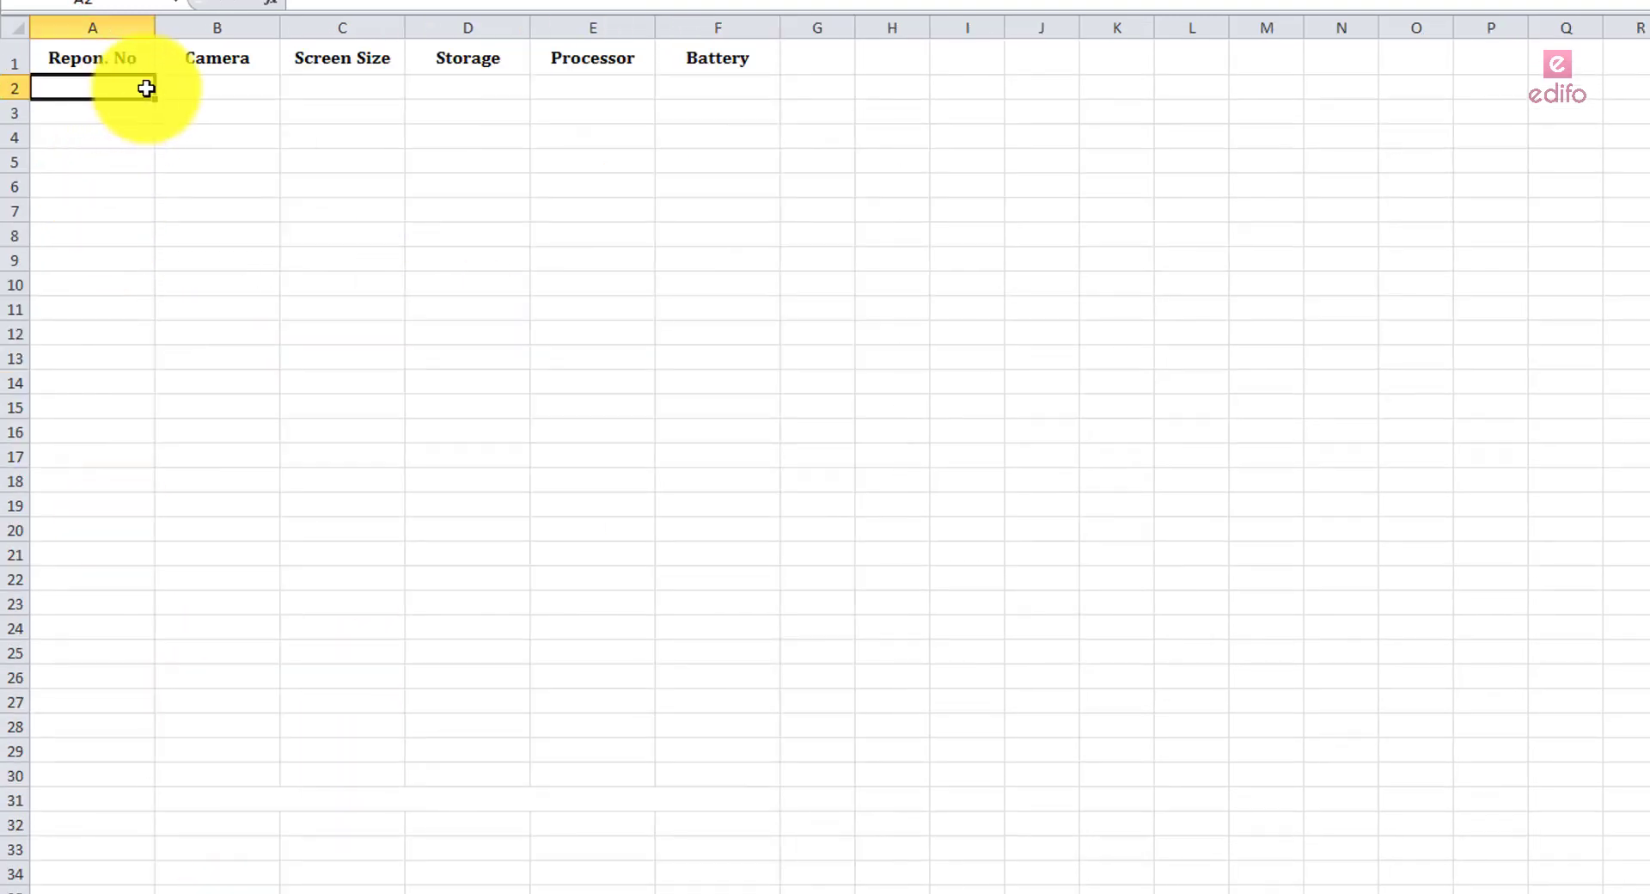
pyautogui.write('1')
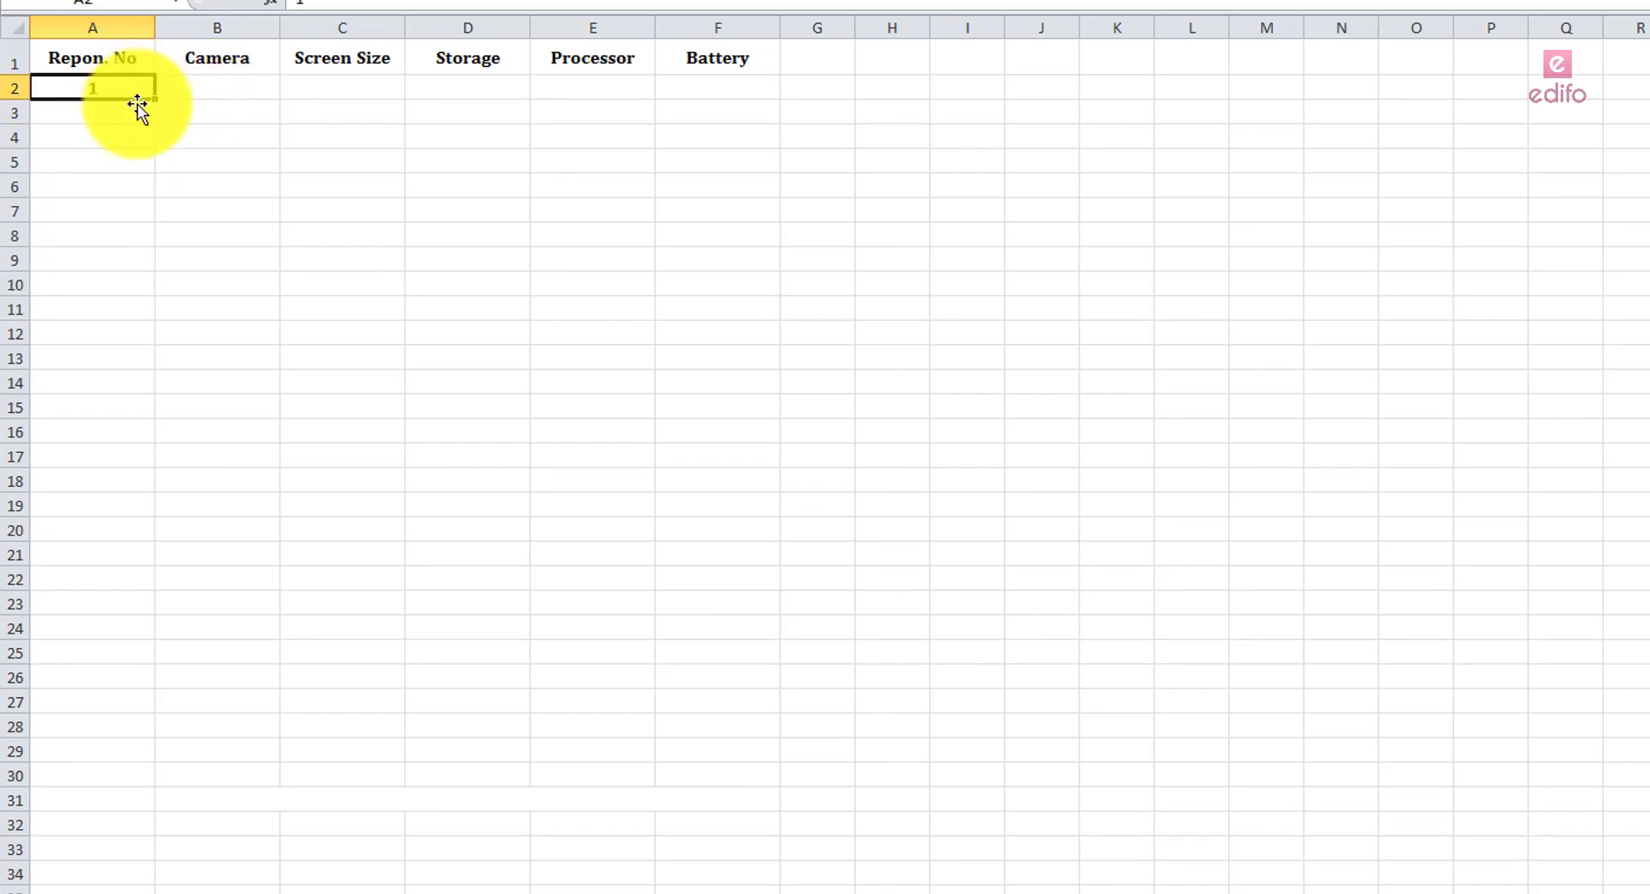
pyautogui.moveTo(155, 99); pyautogui.dragTo(145, 889)
pyautogui.scroll(2, 258, 559)
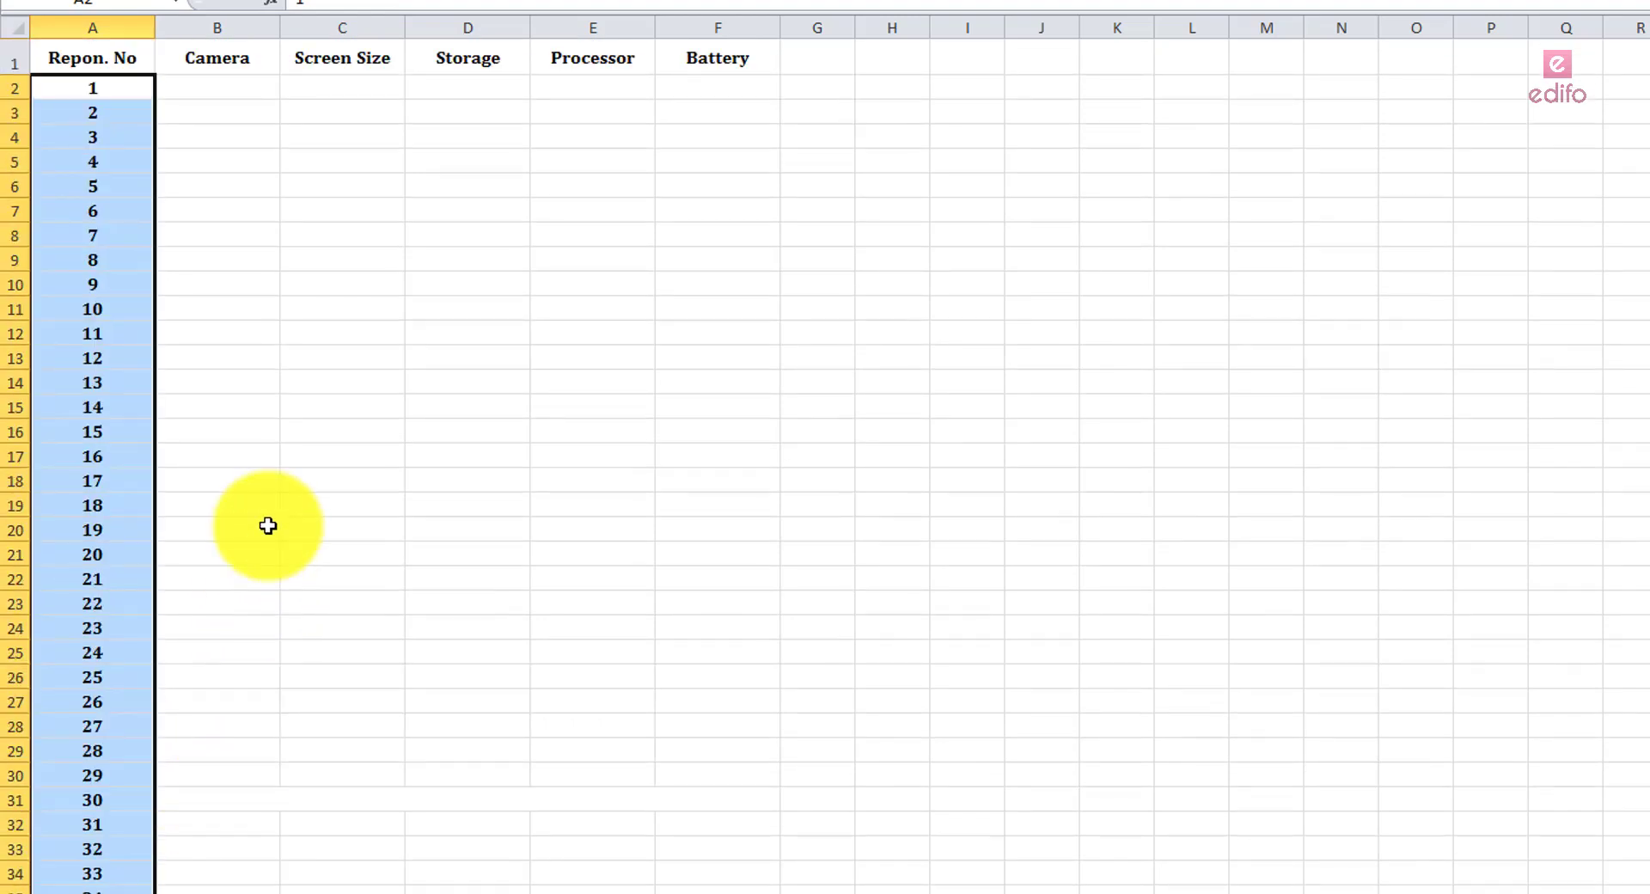
pyautogui.click(226, 87)
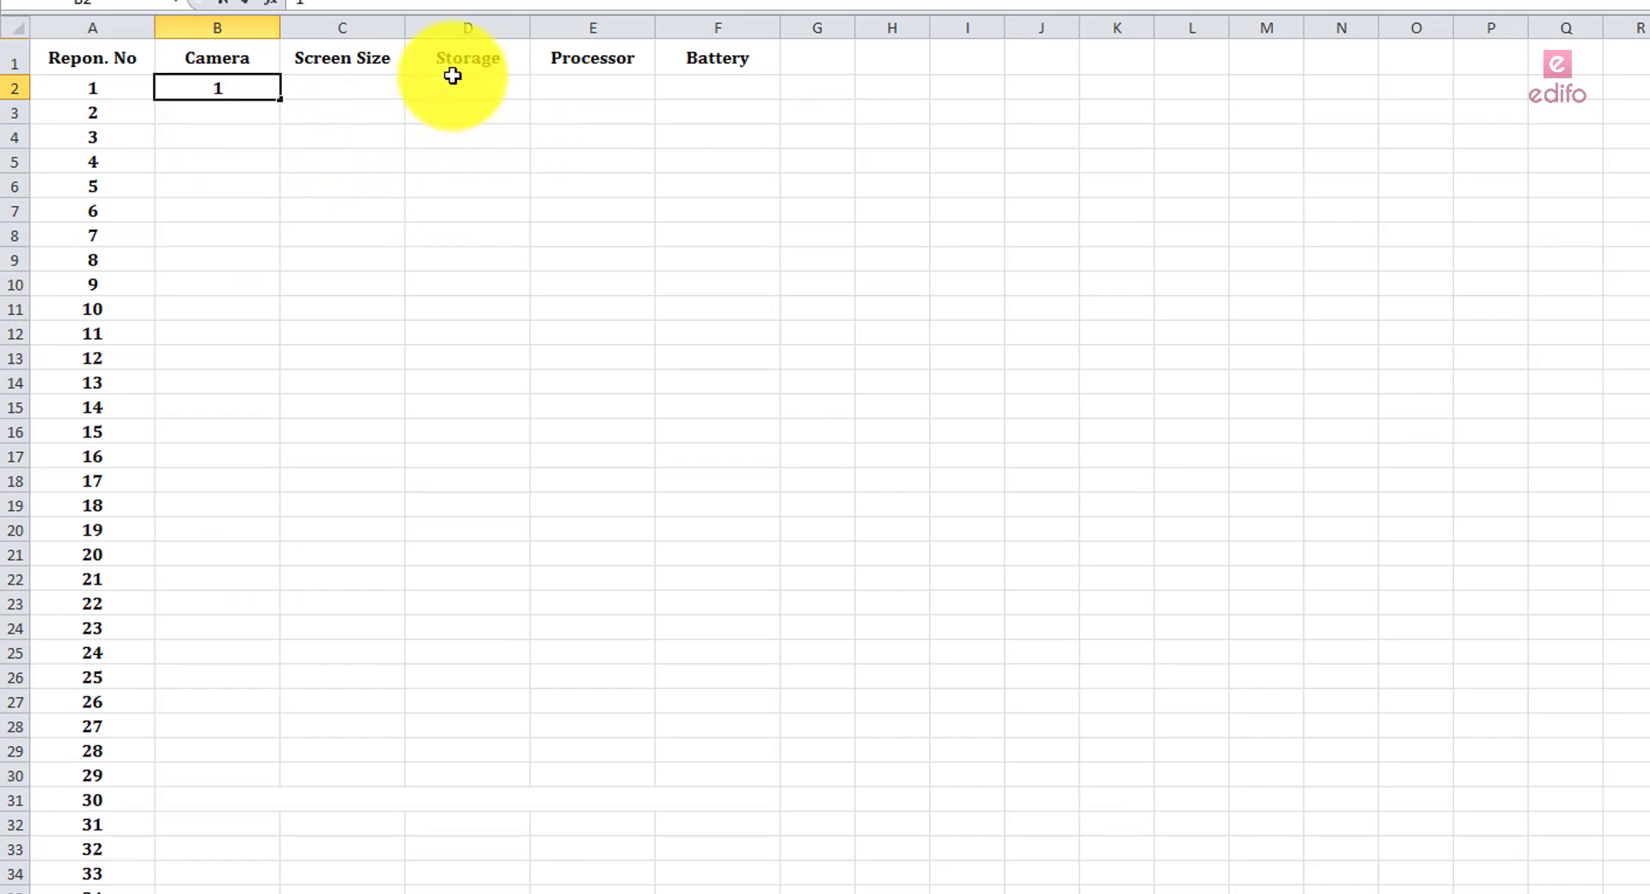
# - Enter respondent 1's ranks: Storage 2, Screen Size 3, Processor 4, Battery 5
pyautogui.click(479, 79)
pyautogui.write('2')
pyautogui.click(379, 85)
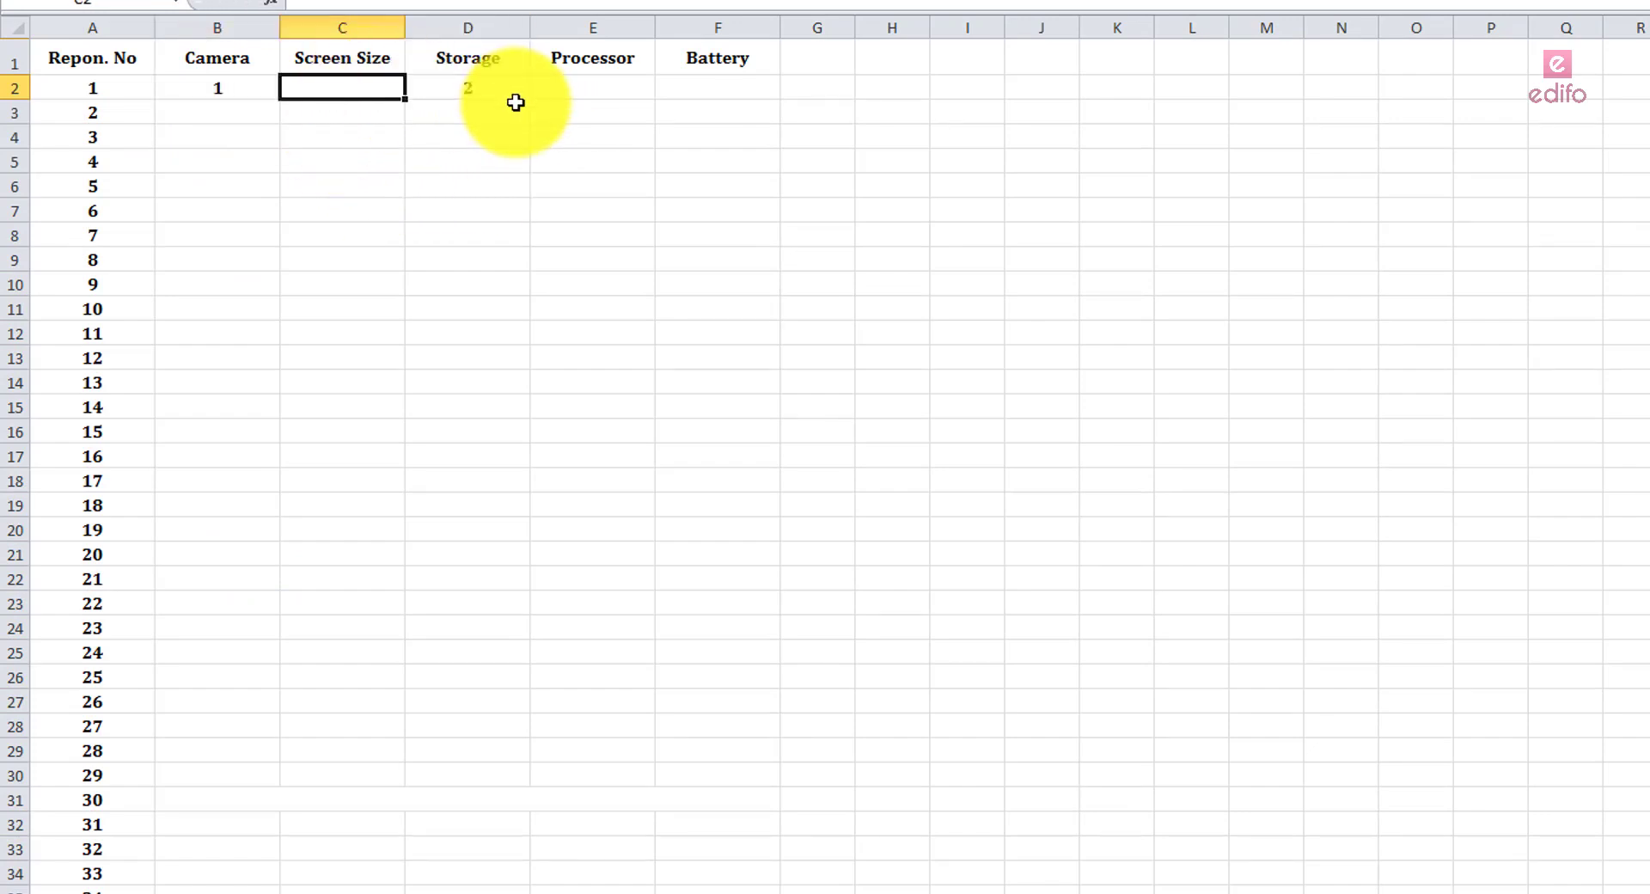
pyautogui.write('3')
pyautogui.click(601, 82)
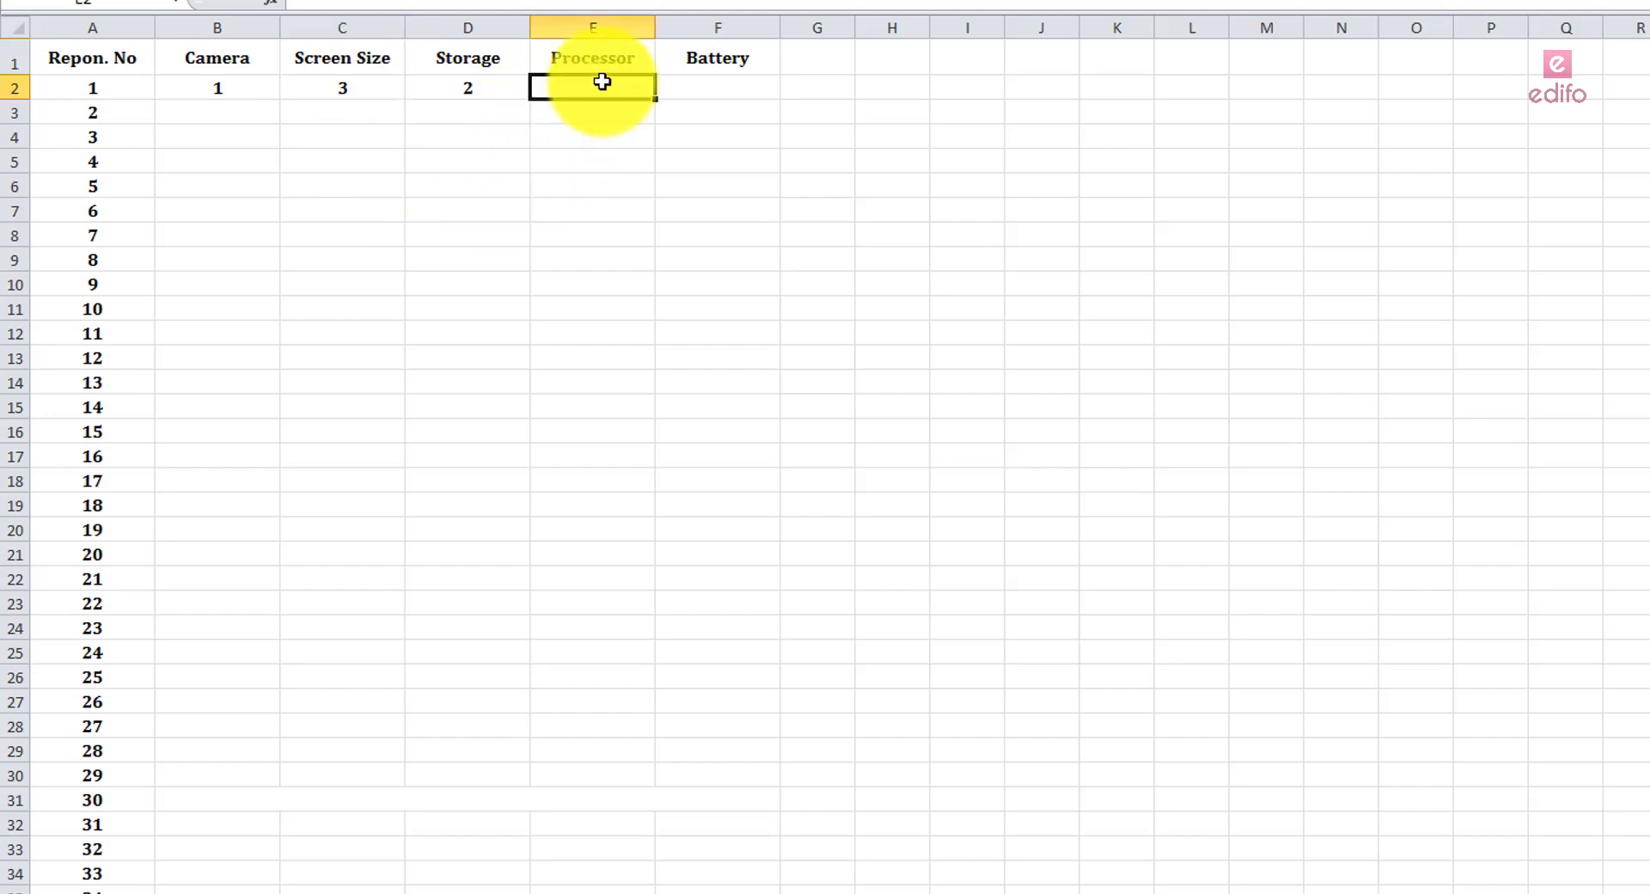
pyautogui.write('4')
pyautogui.click(697, 80)
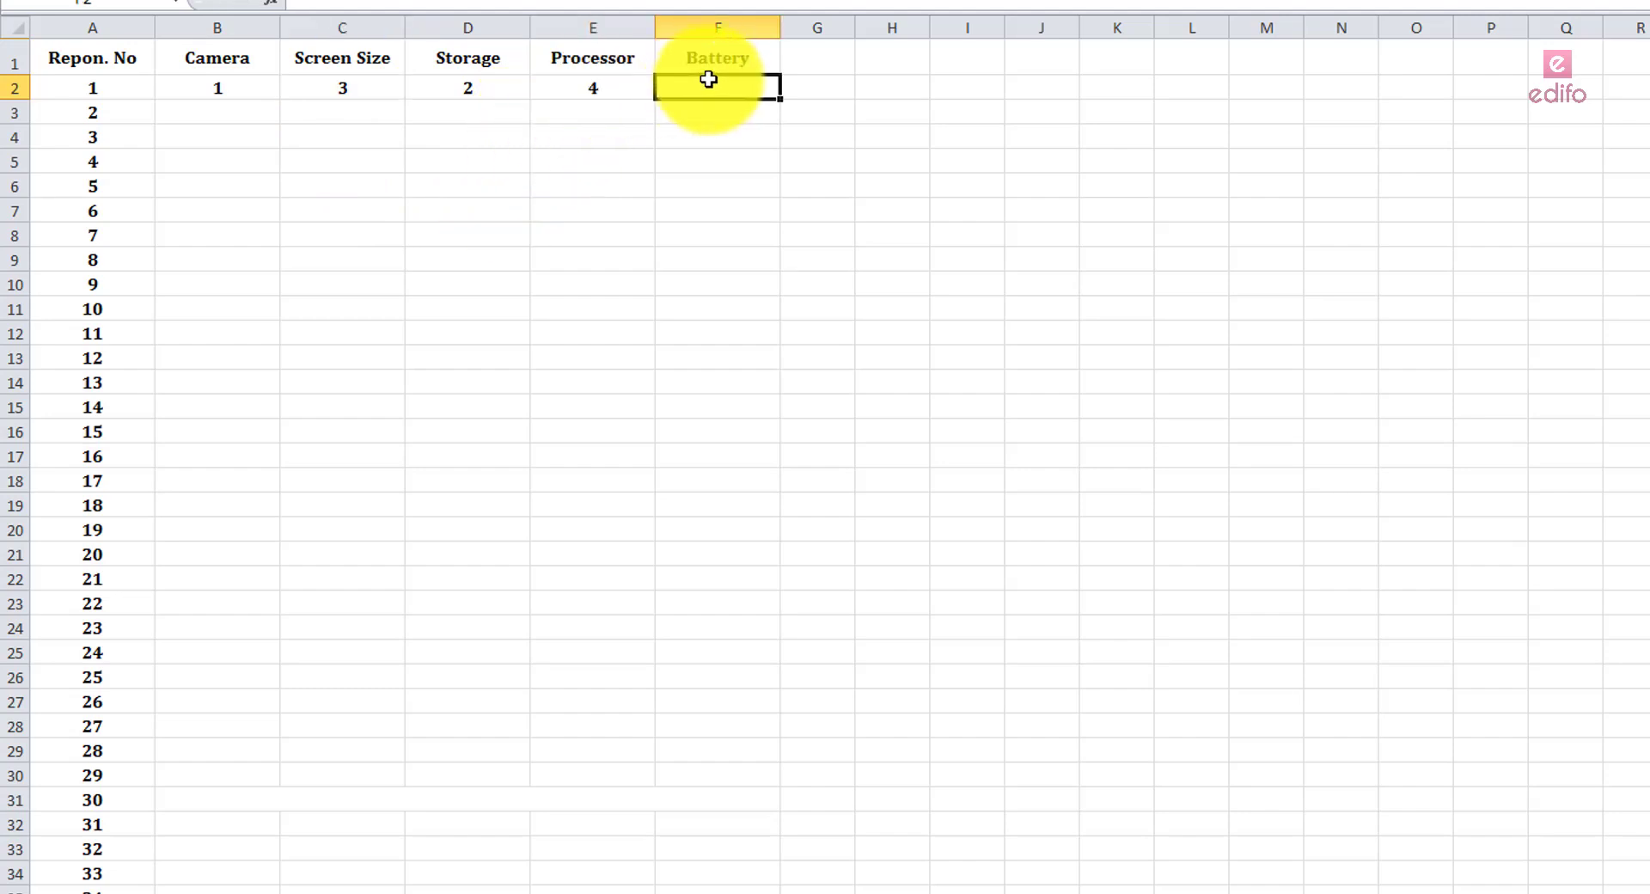
pyautogui.write('5')
pyautogui.click(718, 181)
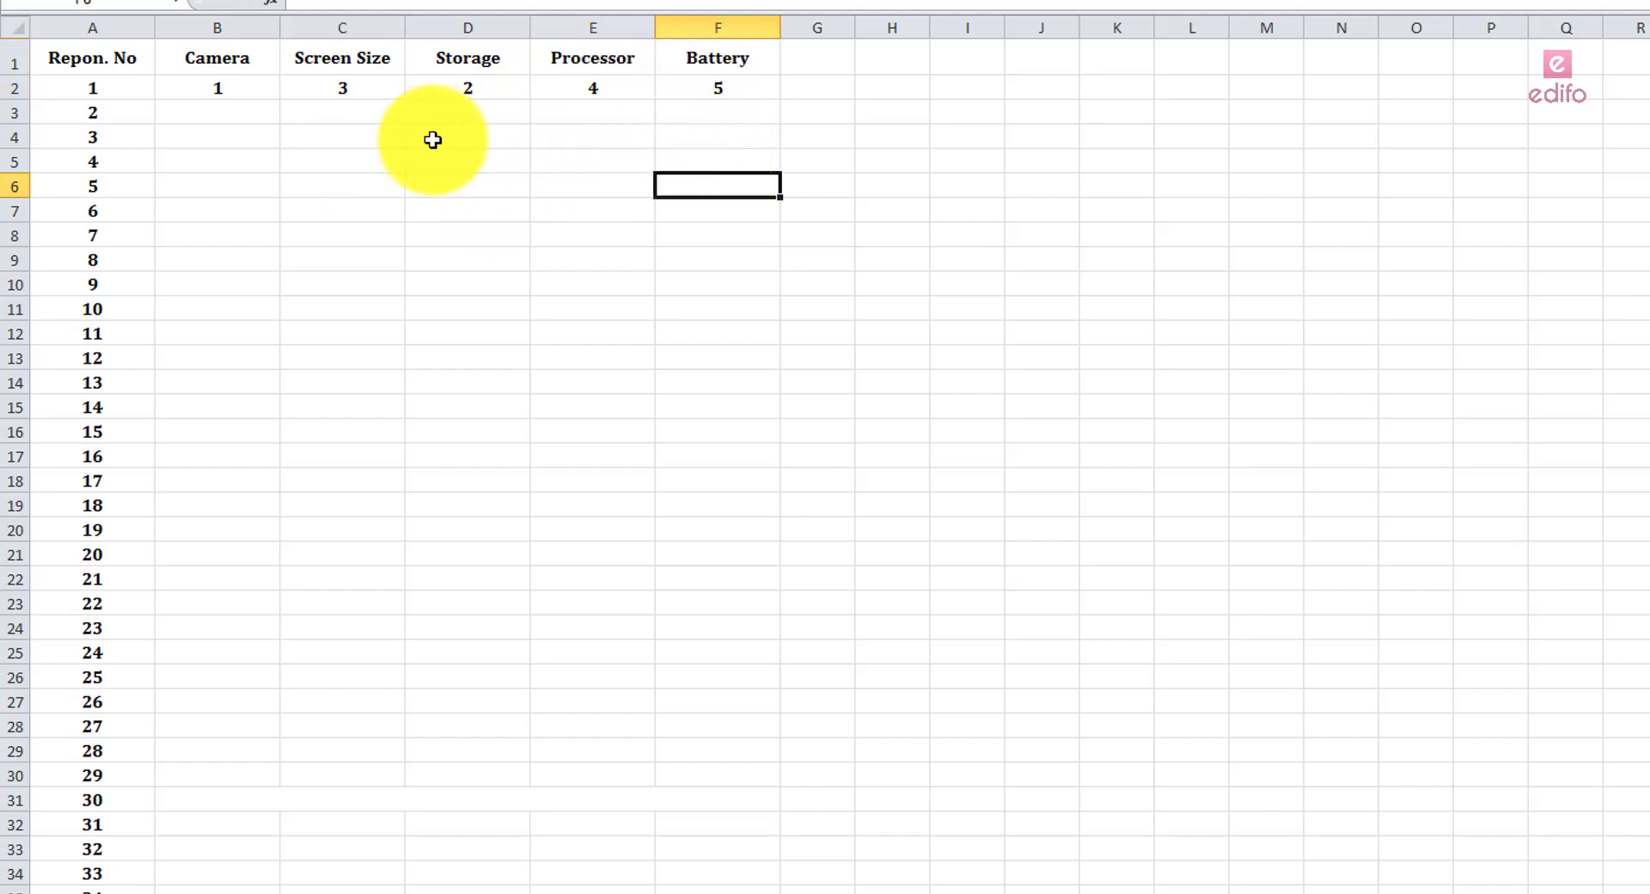
# - Enter respondent 2's ranks, including Screen Size 1, Camera 2, Storage 4 and Processor 5
pyautogui.click(373, 115)
pyautogui.write('1')
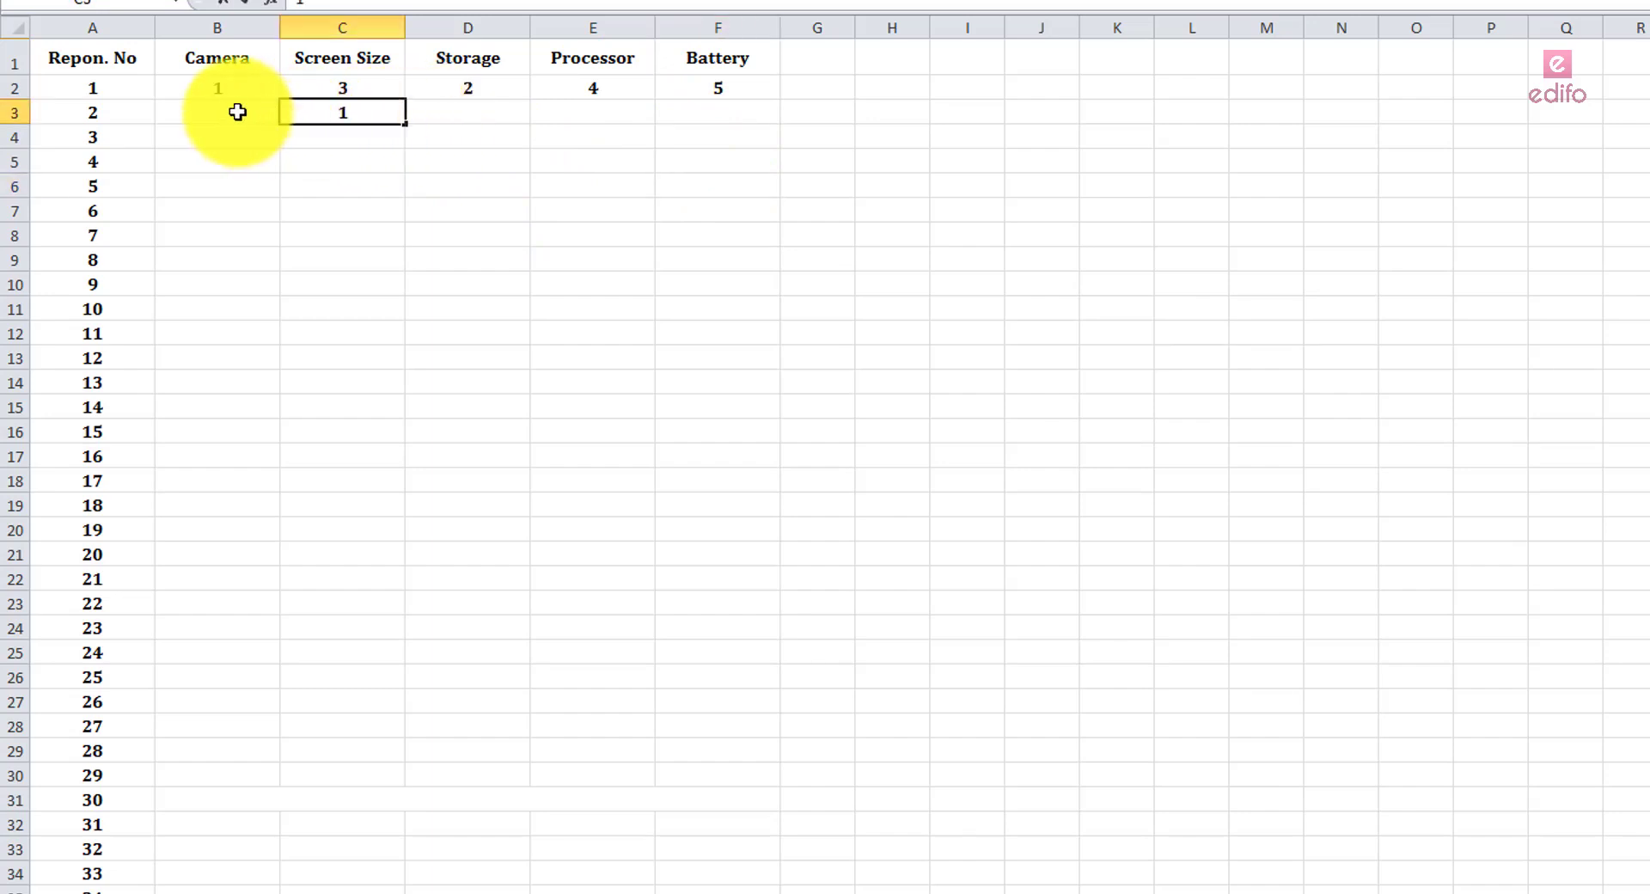
pyautogui.click(237, 112)
pyautogui.write('2')
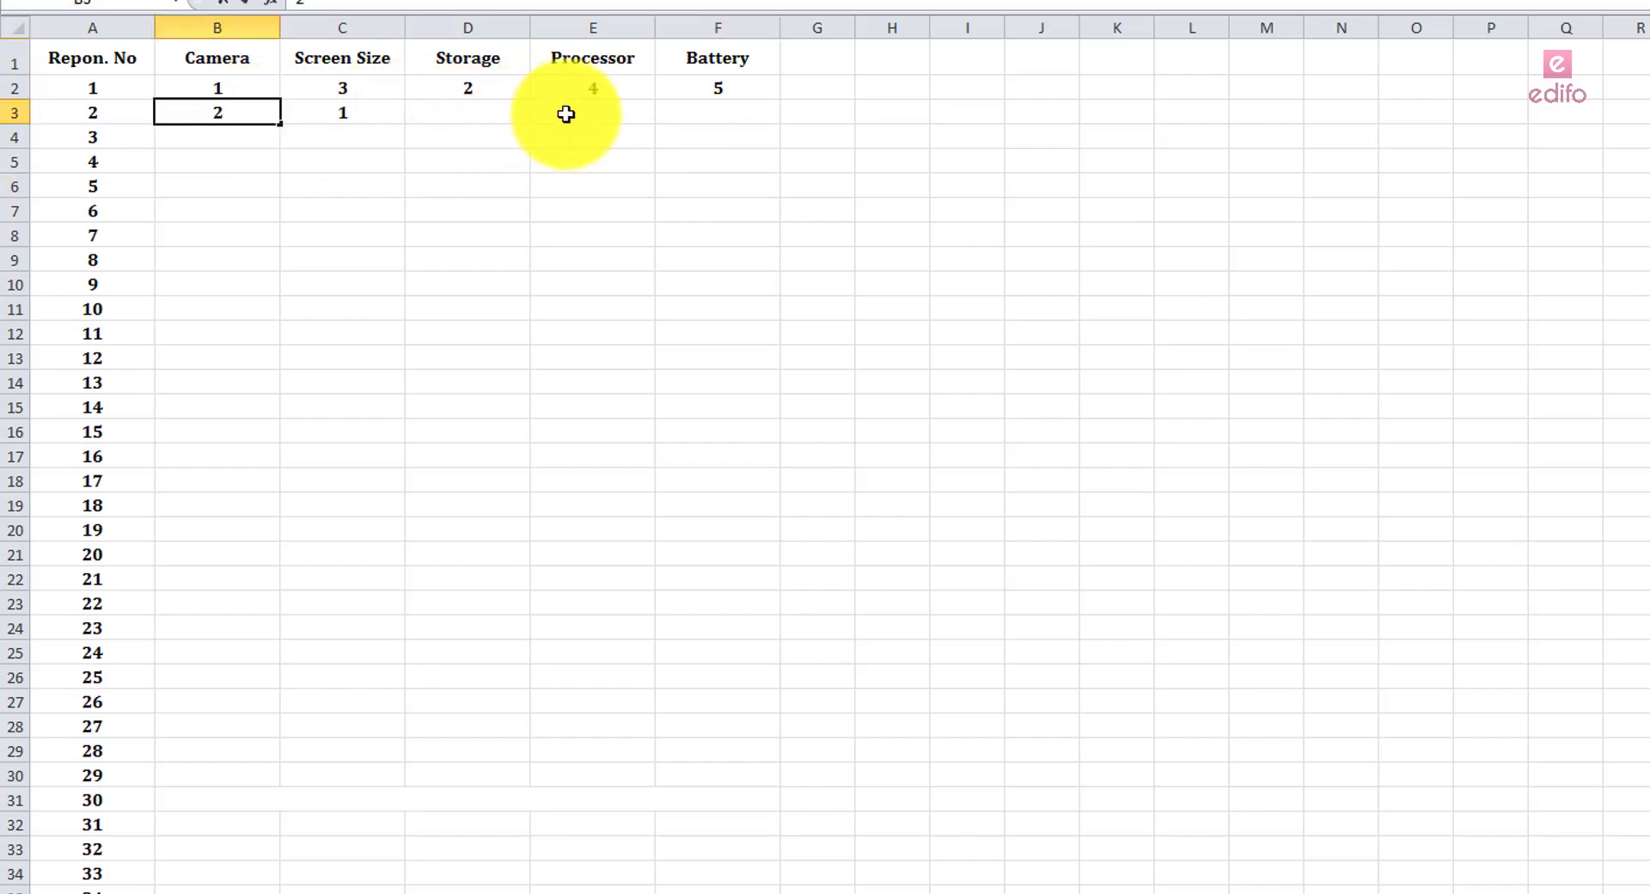
pyautogui.click(707, 114)
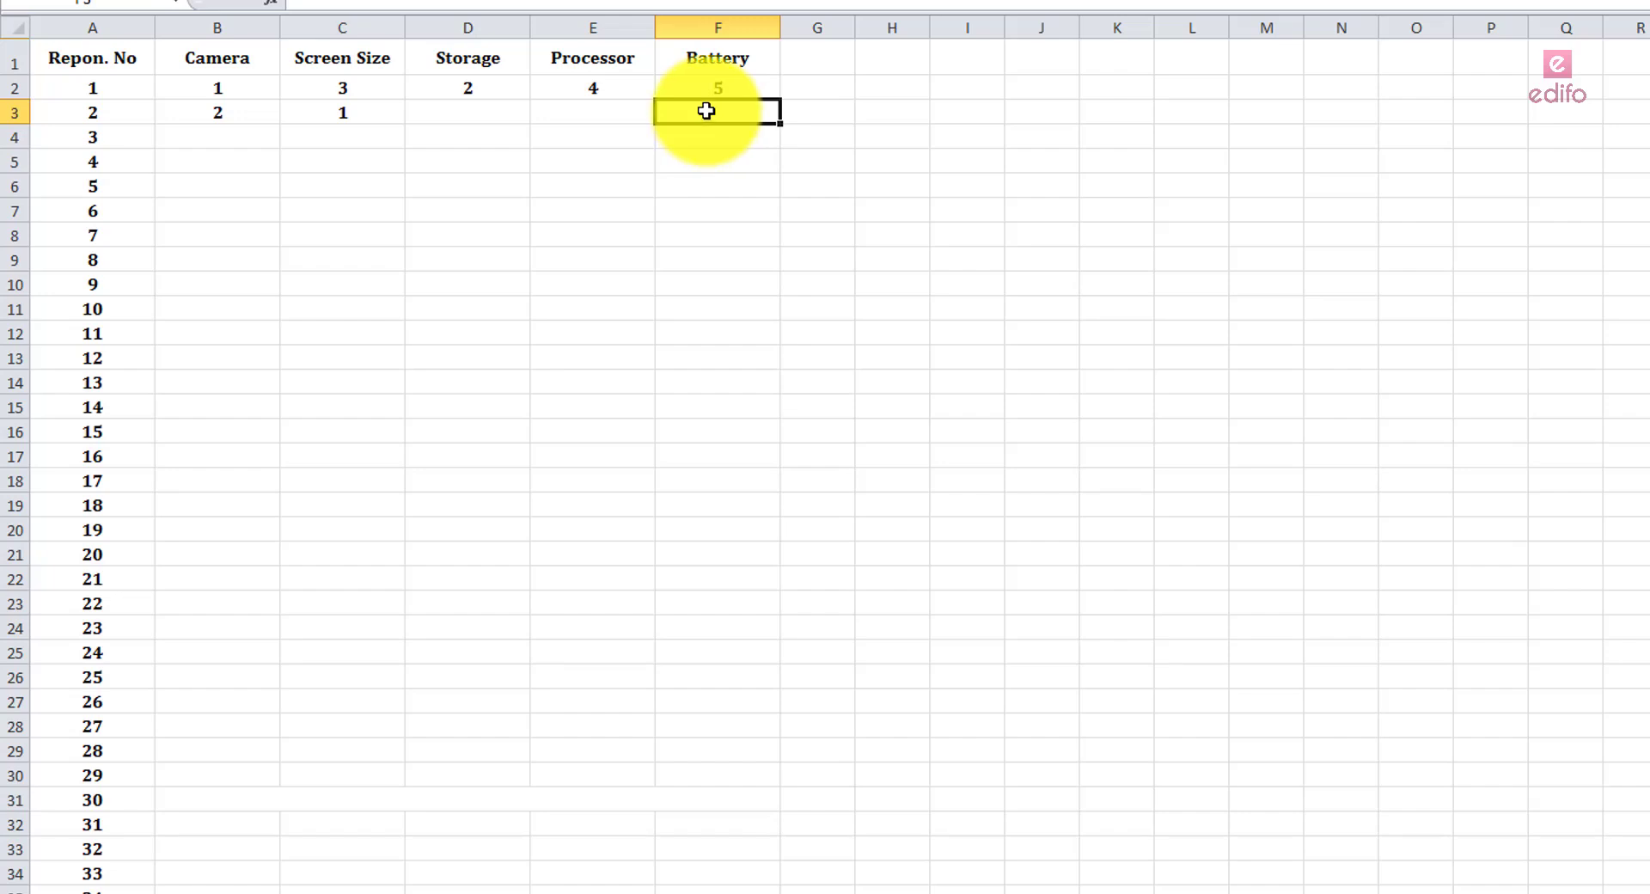
pyautogui.write('4')
pyautogui.click(518, 114)
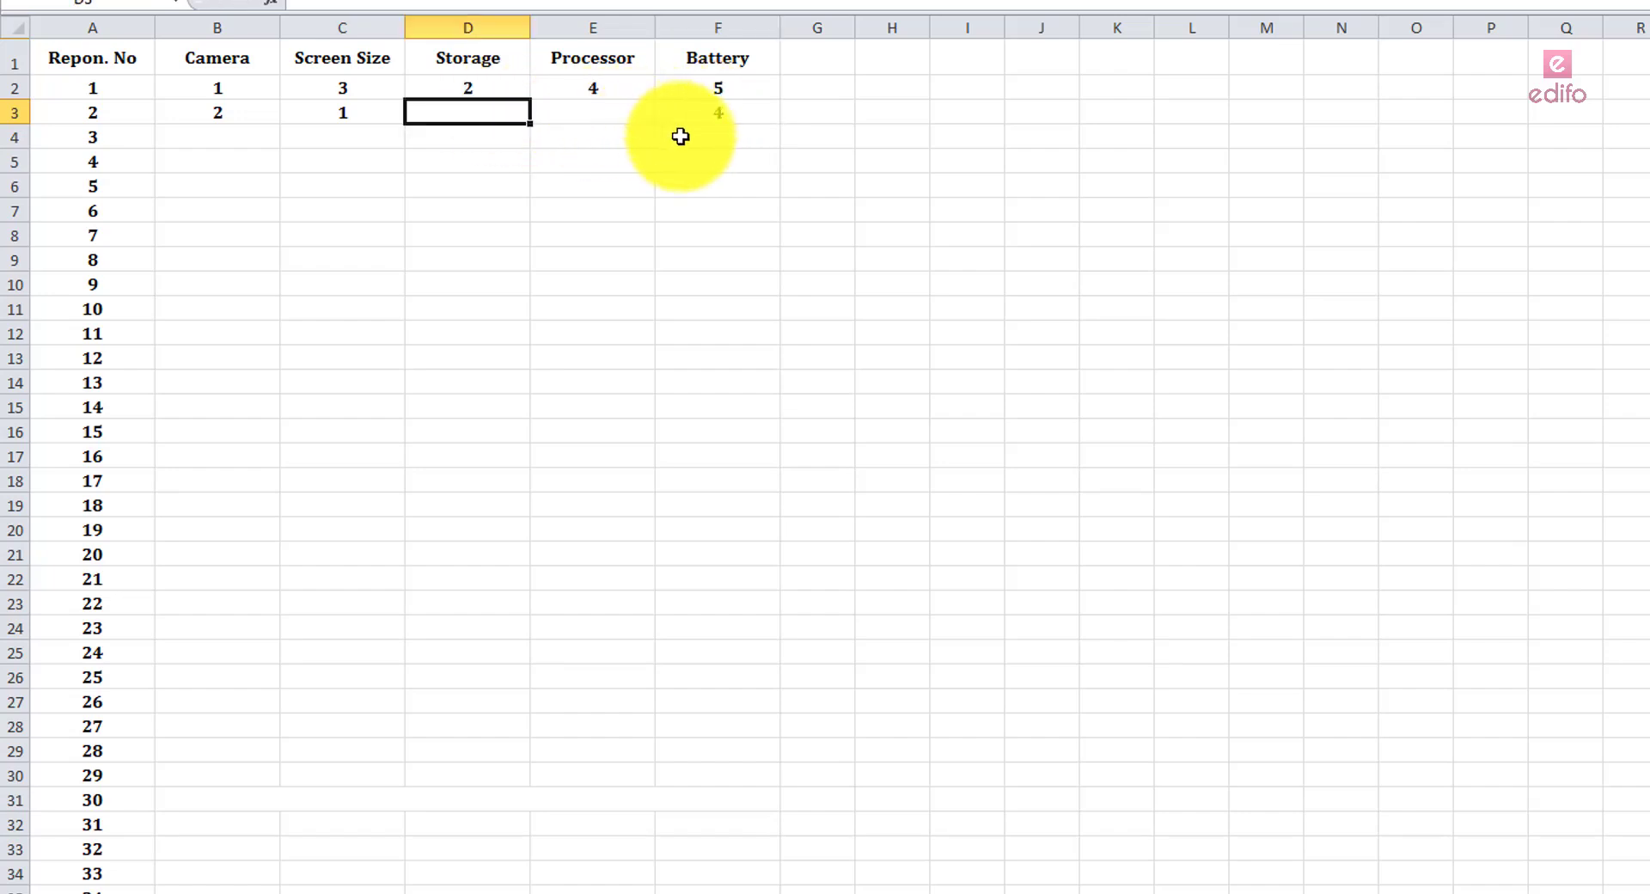
pyautogui.click(745, 114)
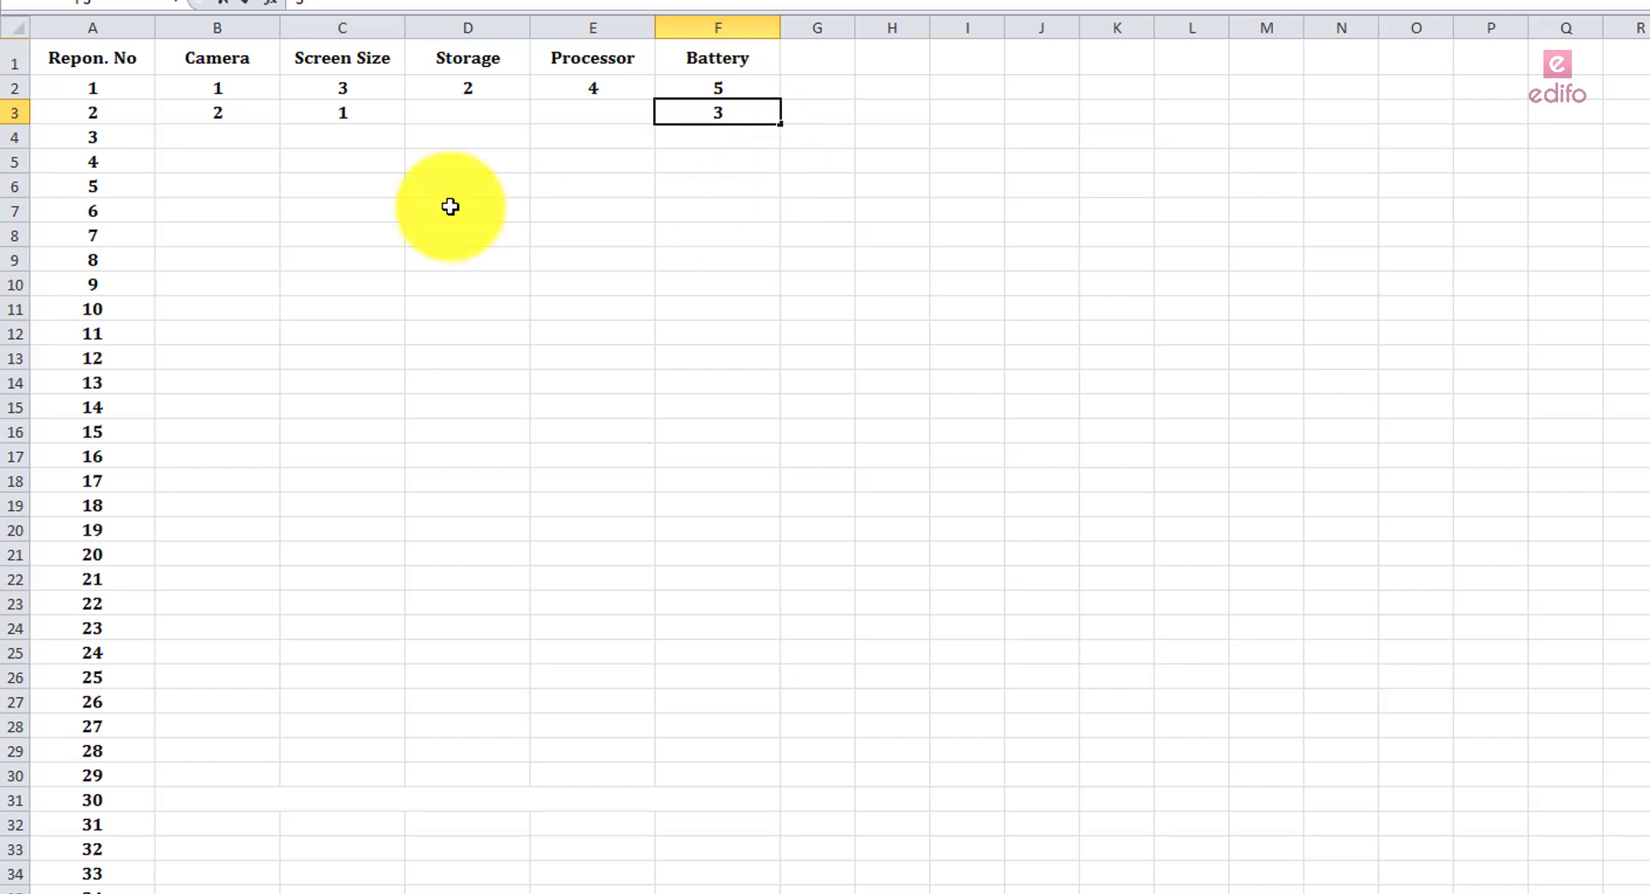
pyautogui.click(481, 112)
pyautogui.write('4')
pyautogui.click(611, 122)
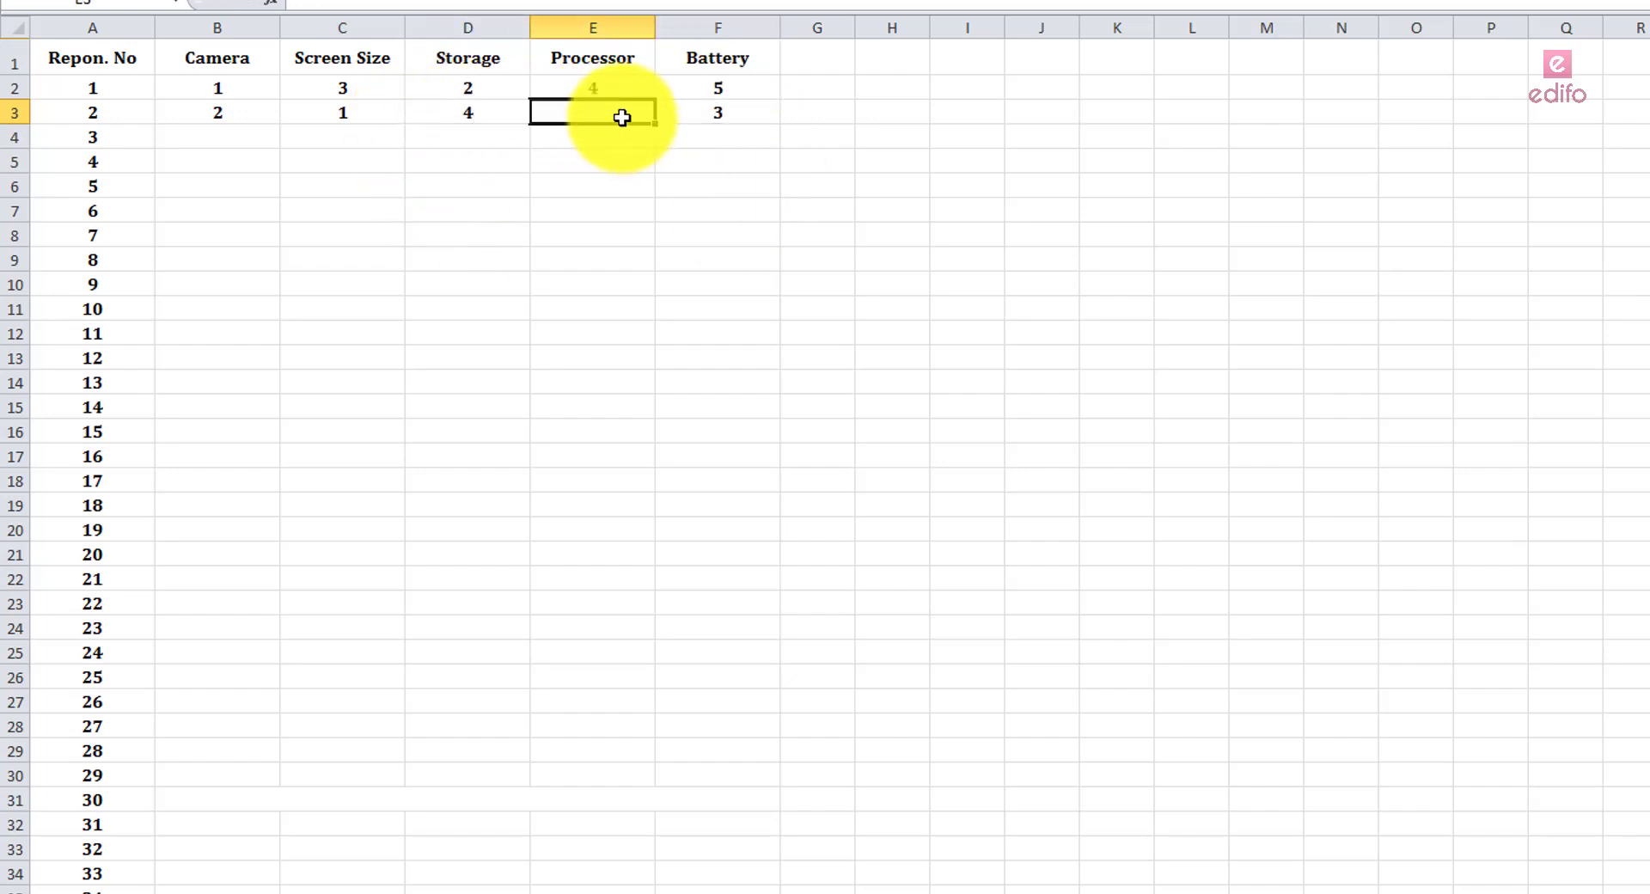
pyautogui.write('5')
pyautogui.press('Return')
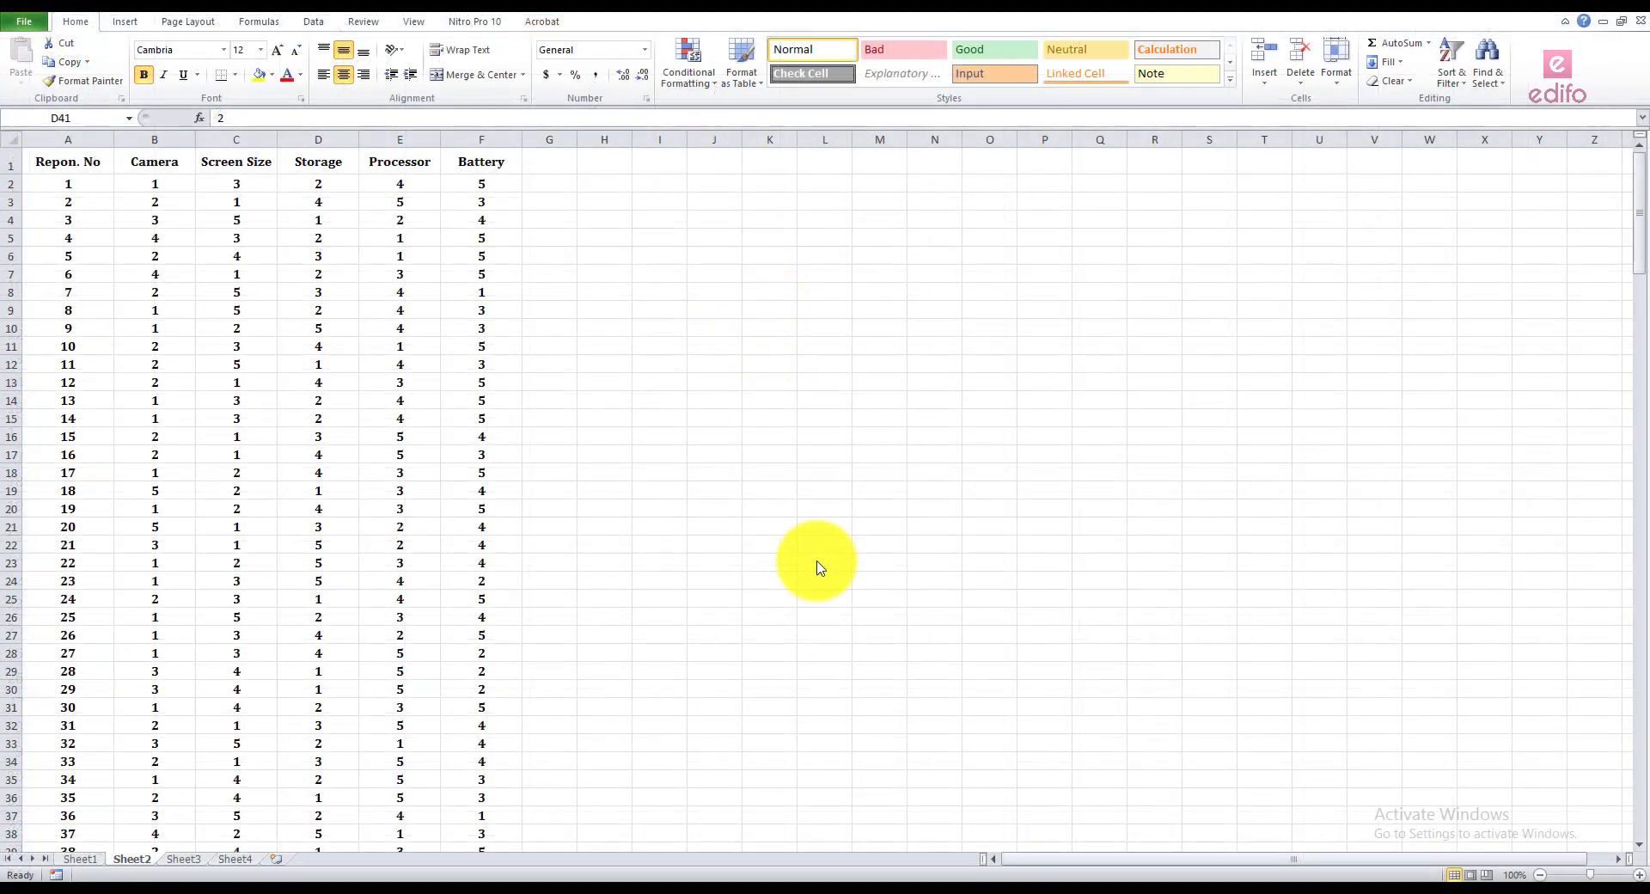
pyautogui.scroll(-6, 608, 484)
pyautogui.scroll(6, 608, 484)
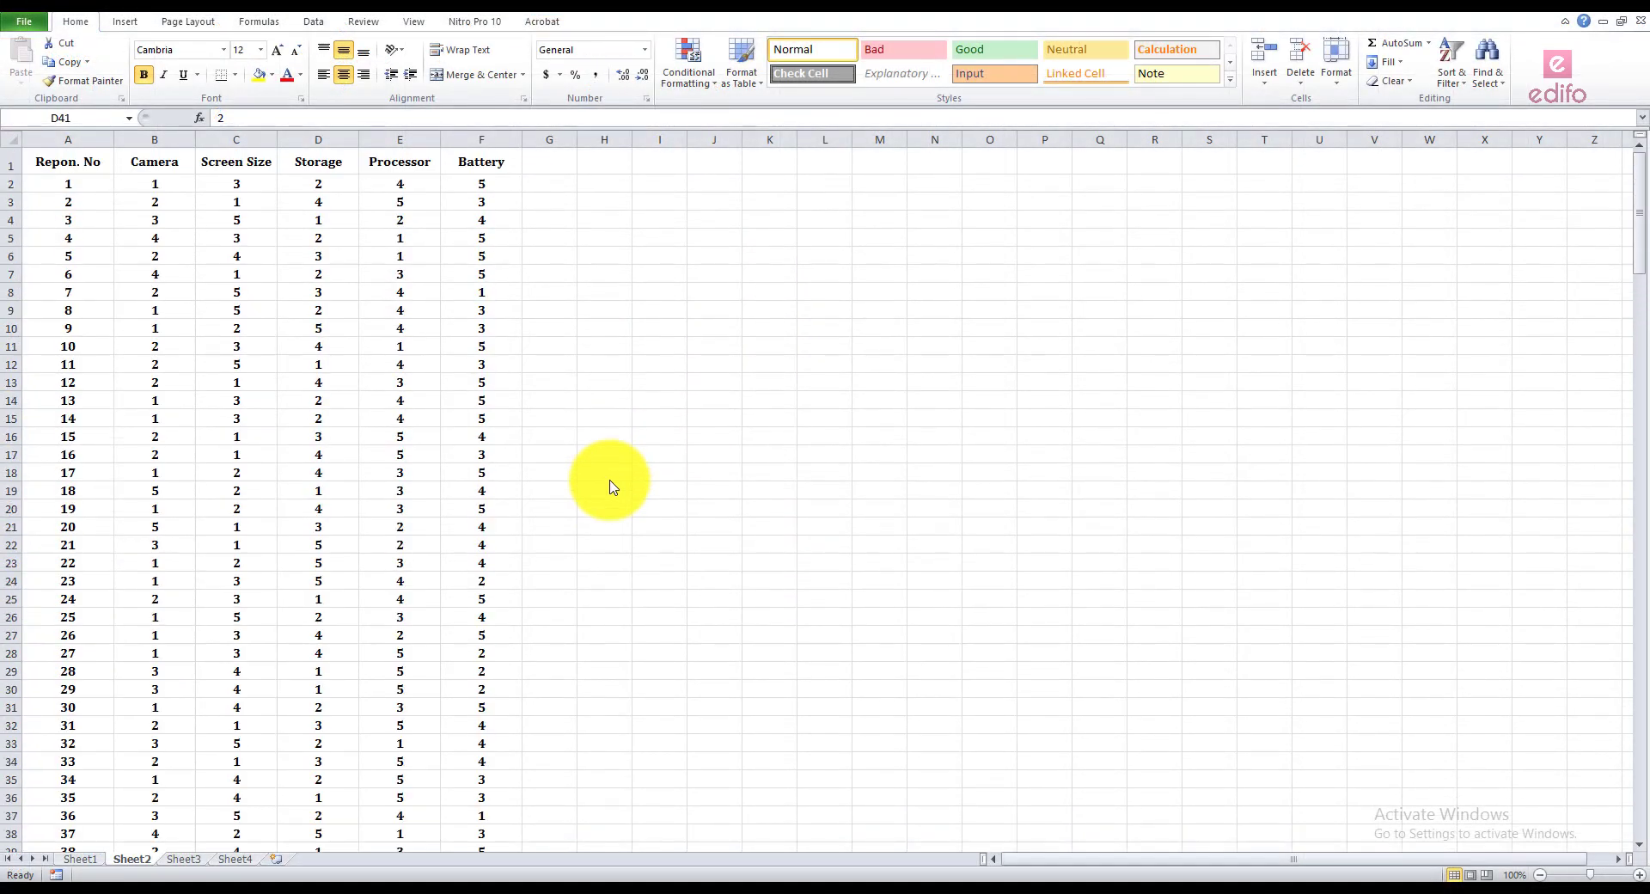
pyautogui.scroll(-4, 195, 529)
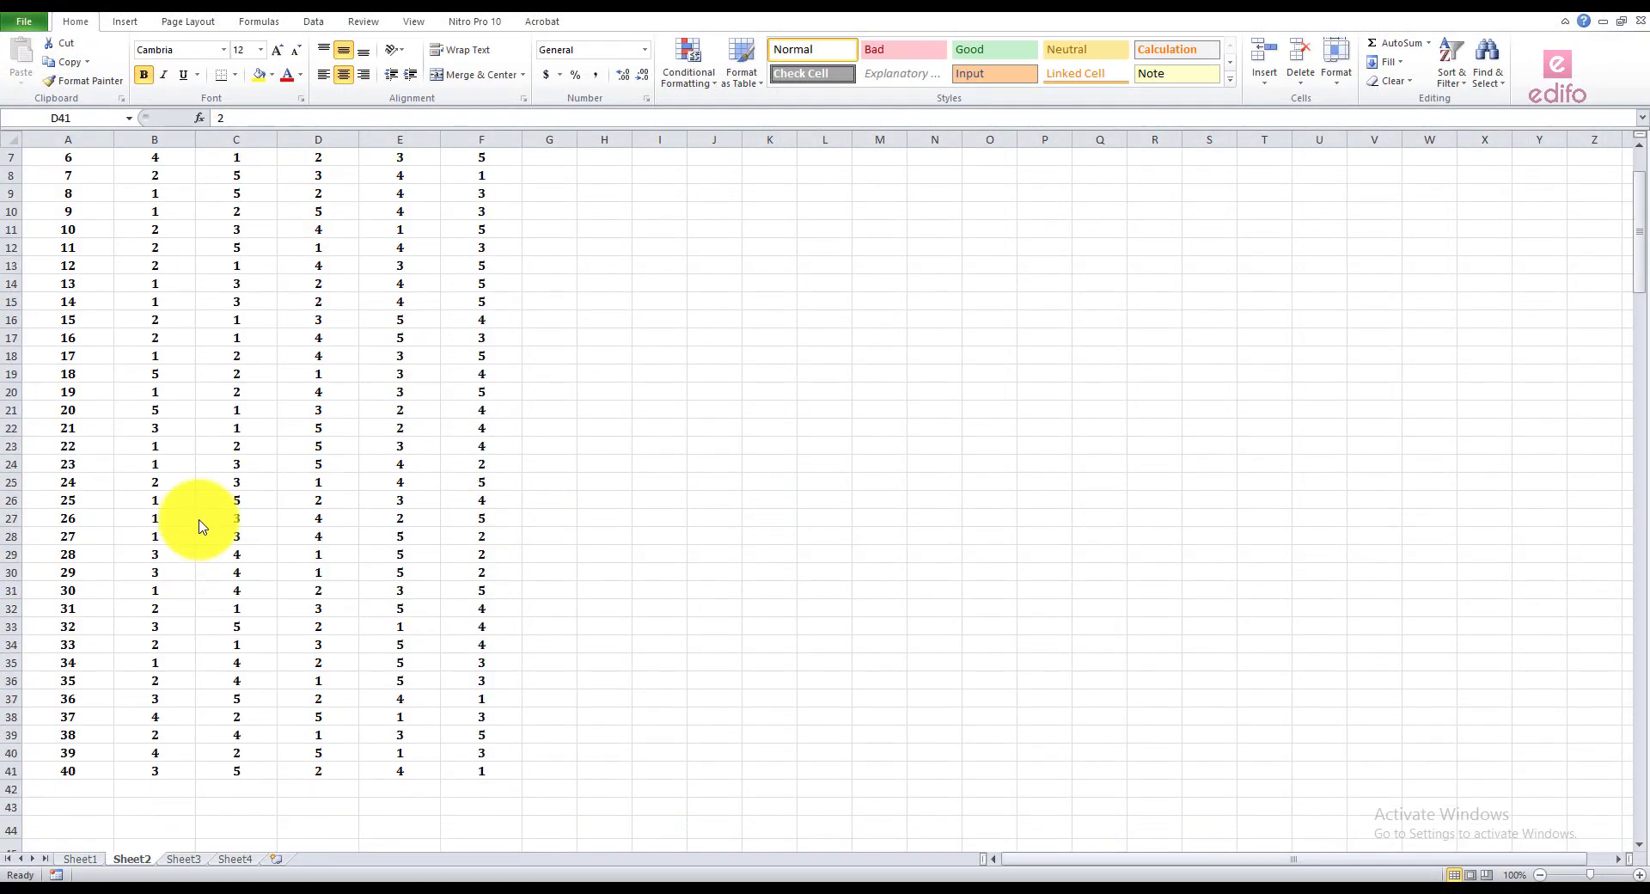
pyautogui.scroll(4, 221, 368)
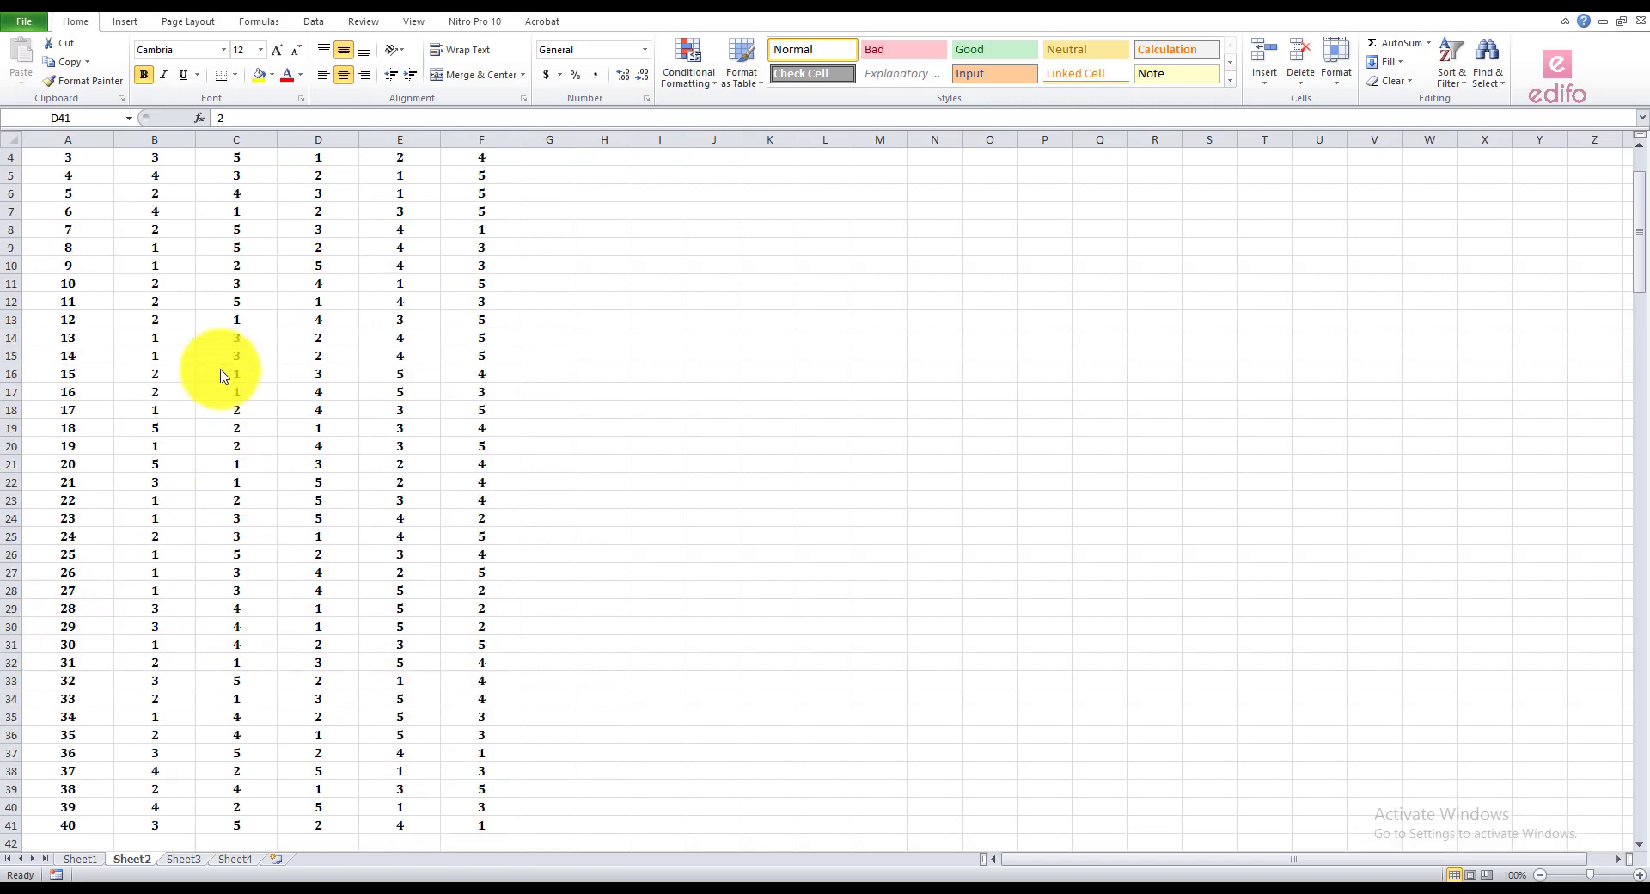
# - Merge and centre A43:F43 and enter the heading FREQUENCIES
pyautogui.scroll(-5, 400, 545)
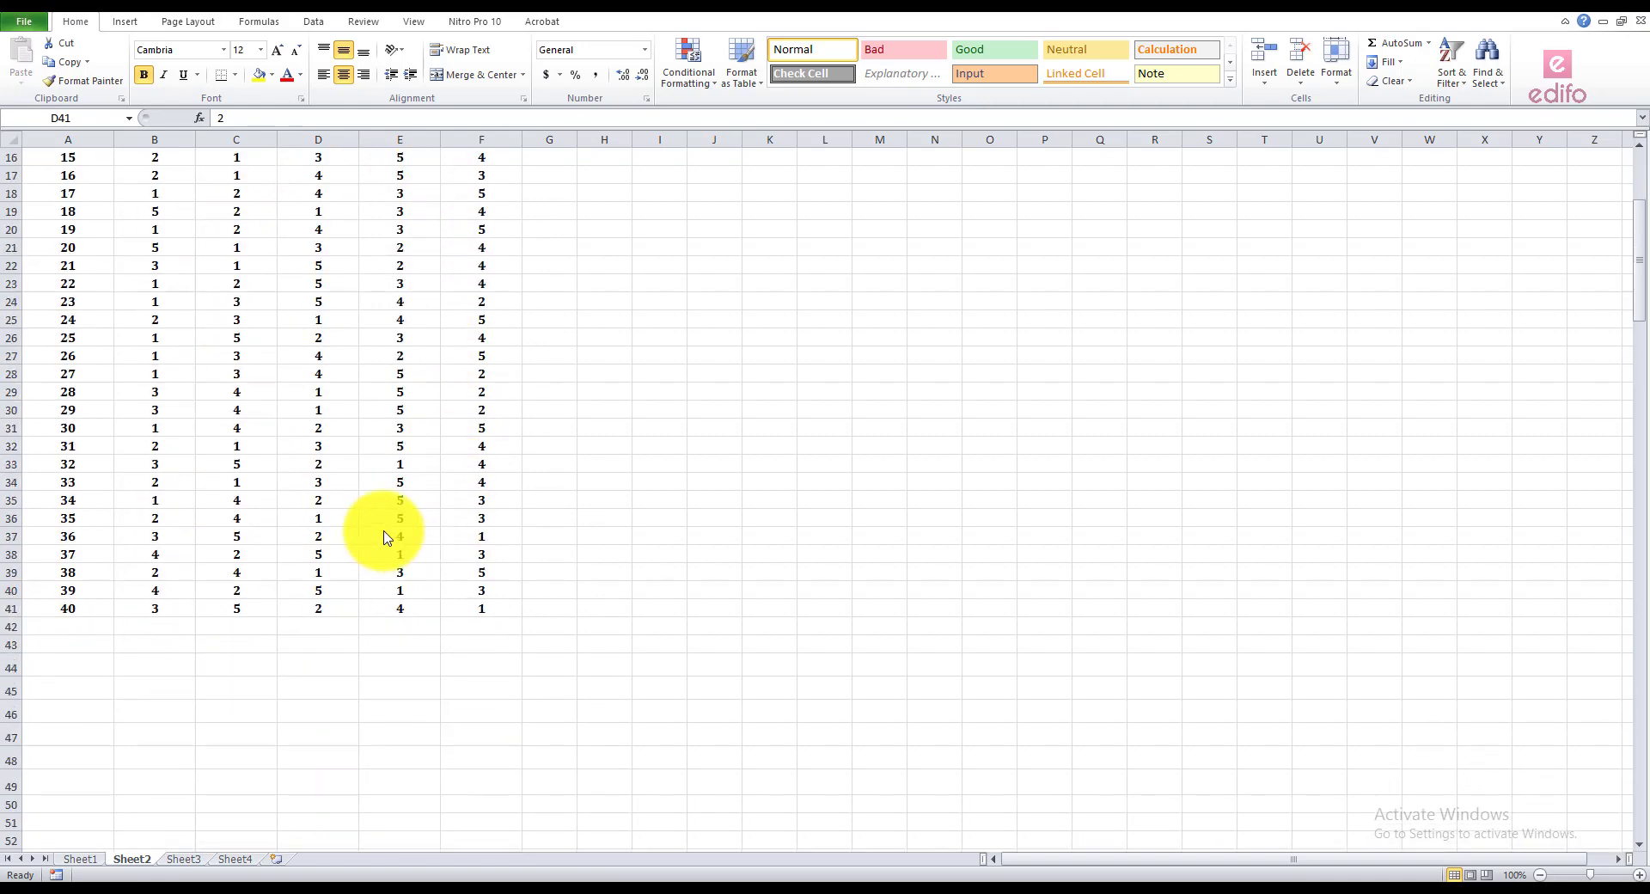
pyautogui.click(142, 644)
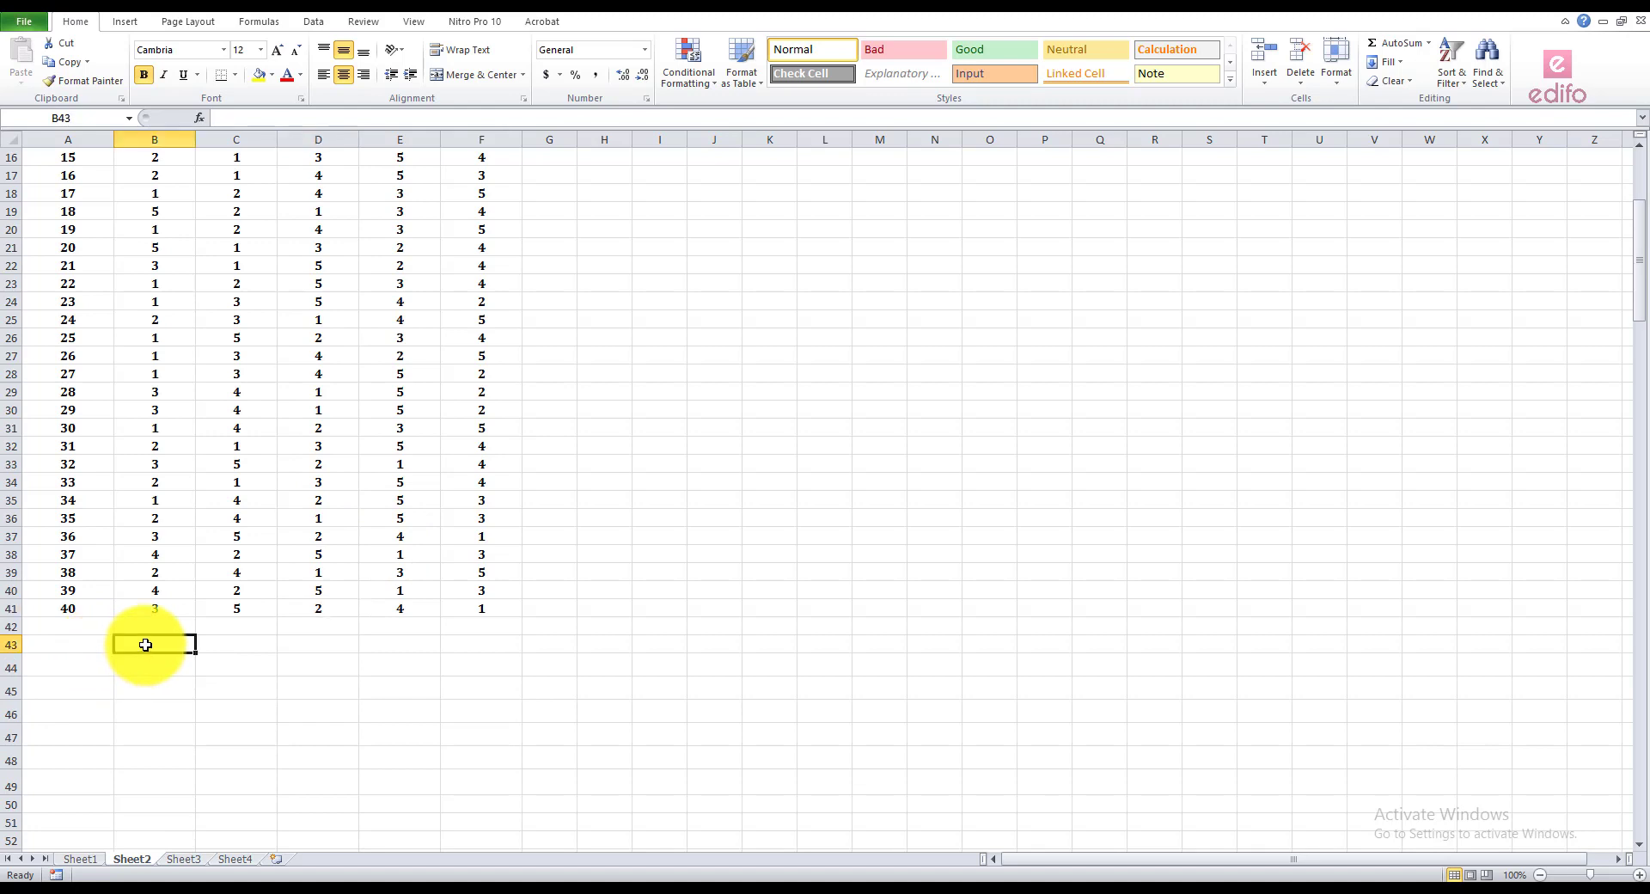
pyautogui.click(81, 645)
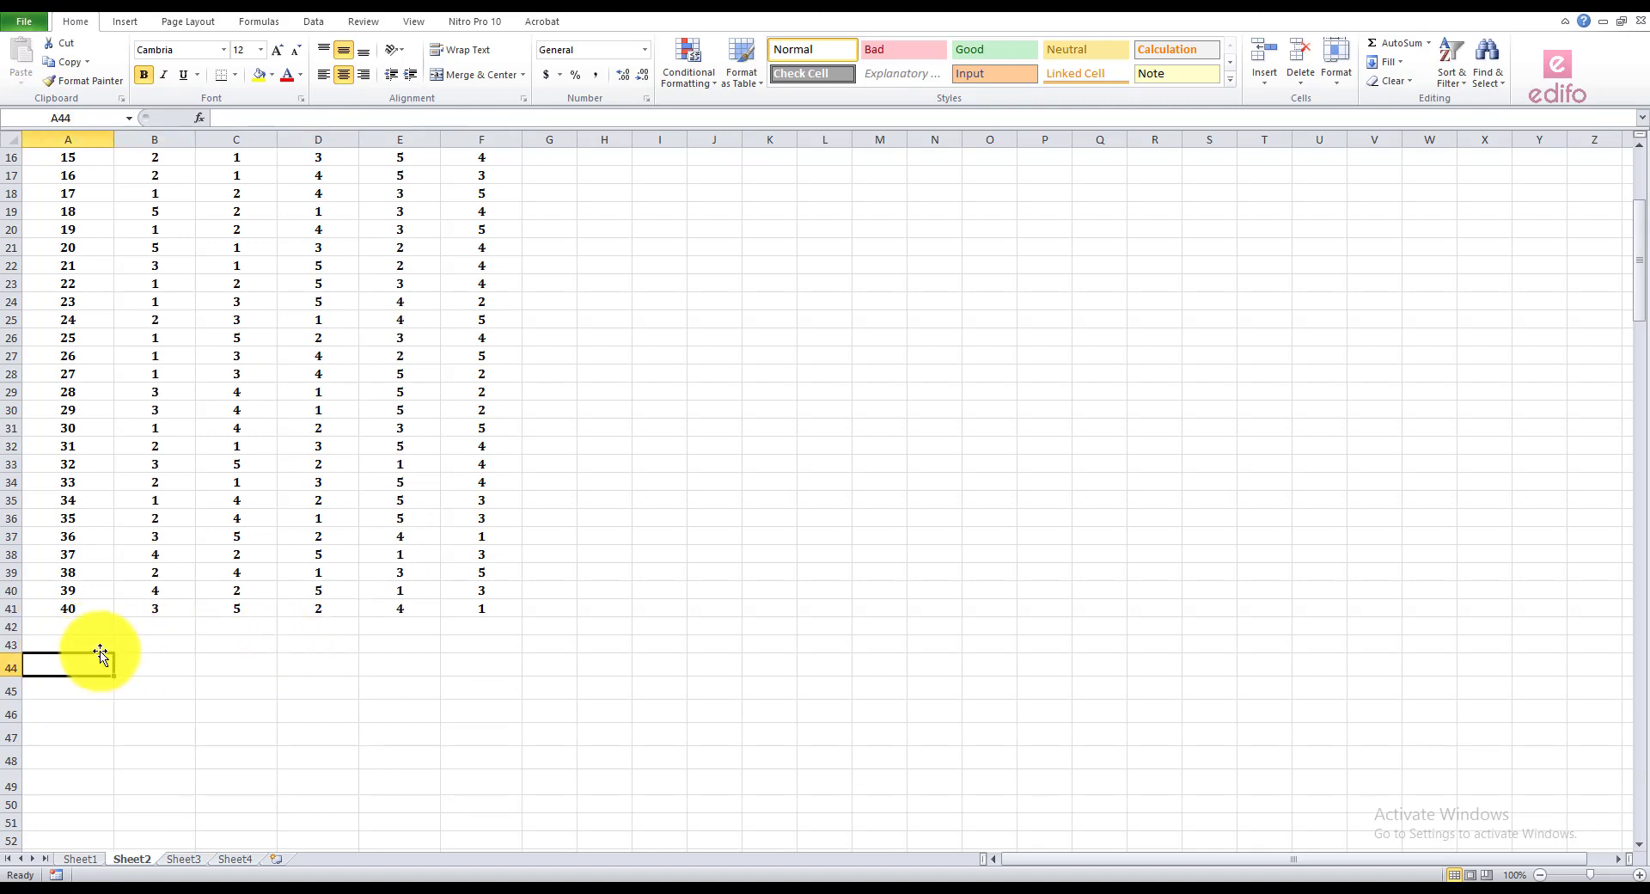
pyautogui.moveTo(102, 643)
pyautogui.mouseDown()
pyautogui.moveTo(497, 655)
pyautogui.moveTo(66, 648)
pyautogui.mouseUp()
pyautogui.click(491, 647)
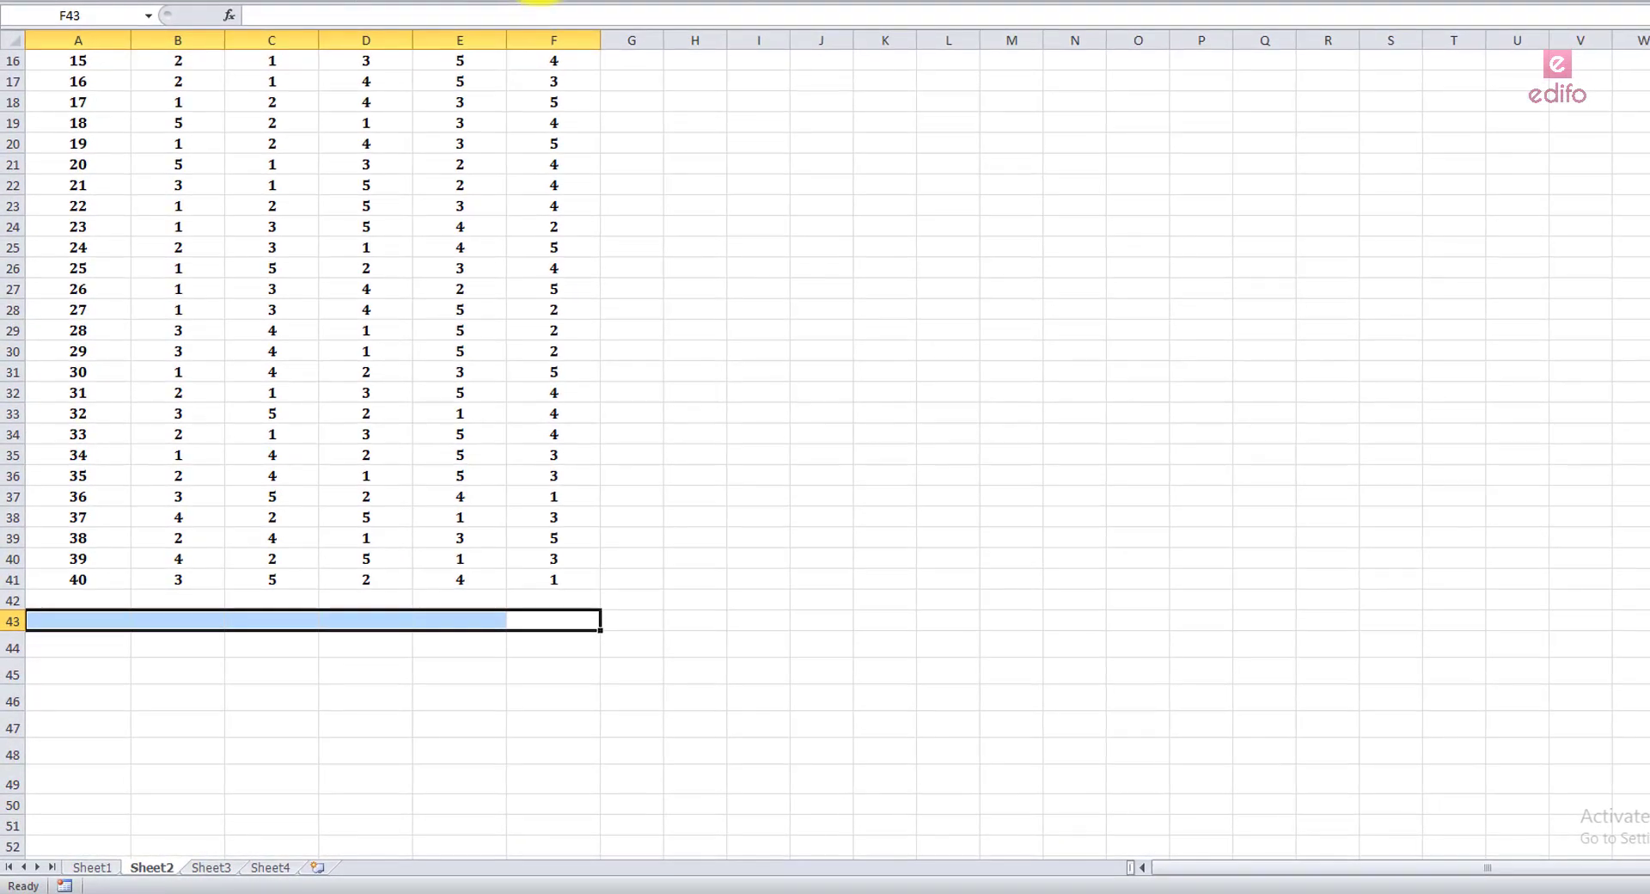
pyautogui.click(484, 62)
pyautogui.write('FREQUENCIES')
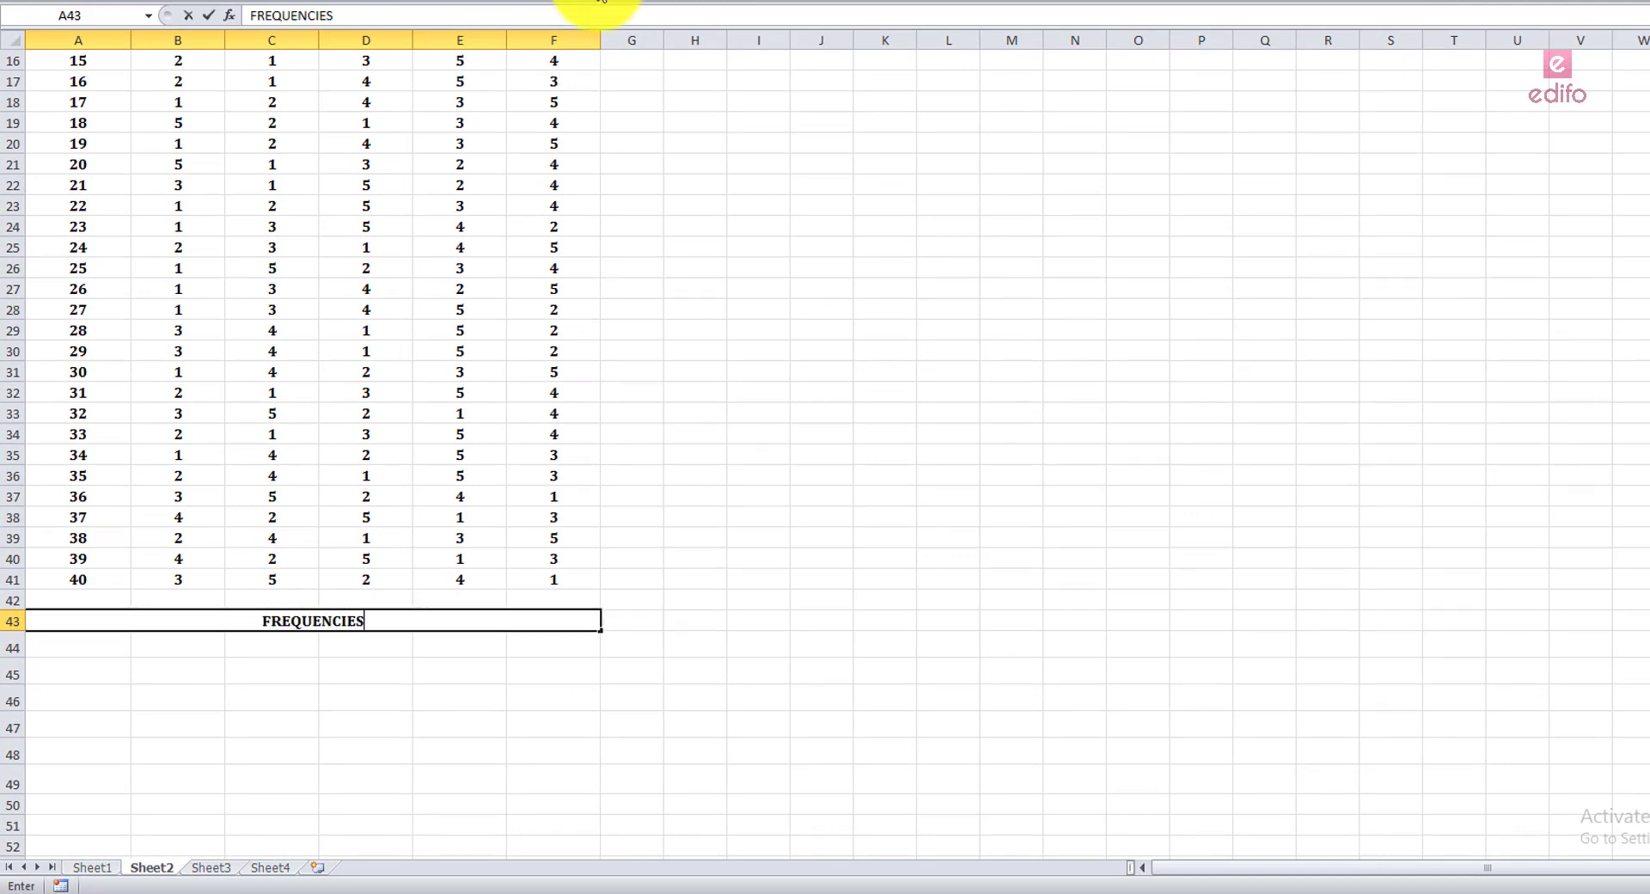
pyautogui.press('Return')
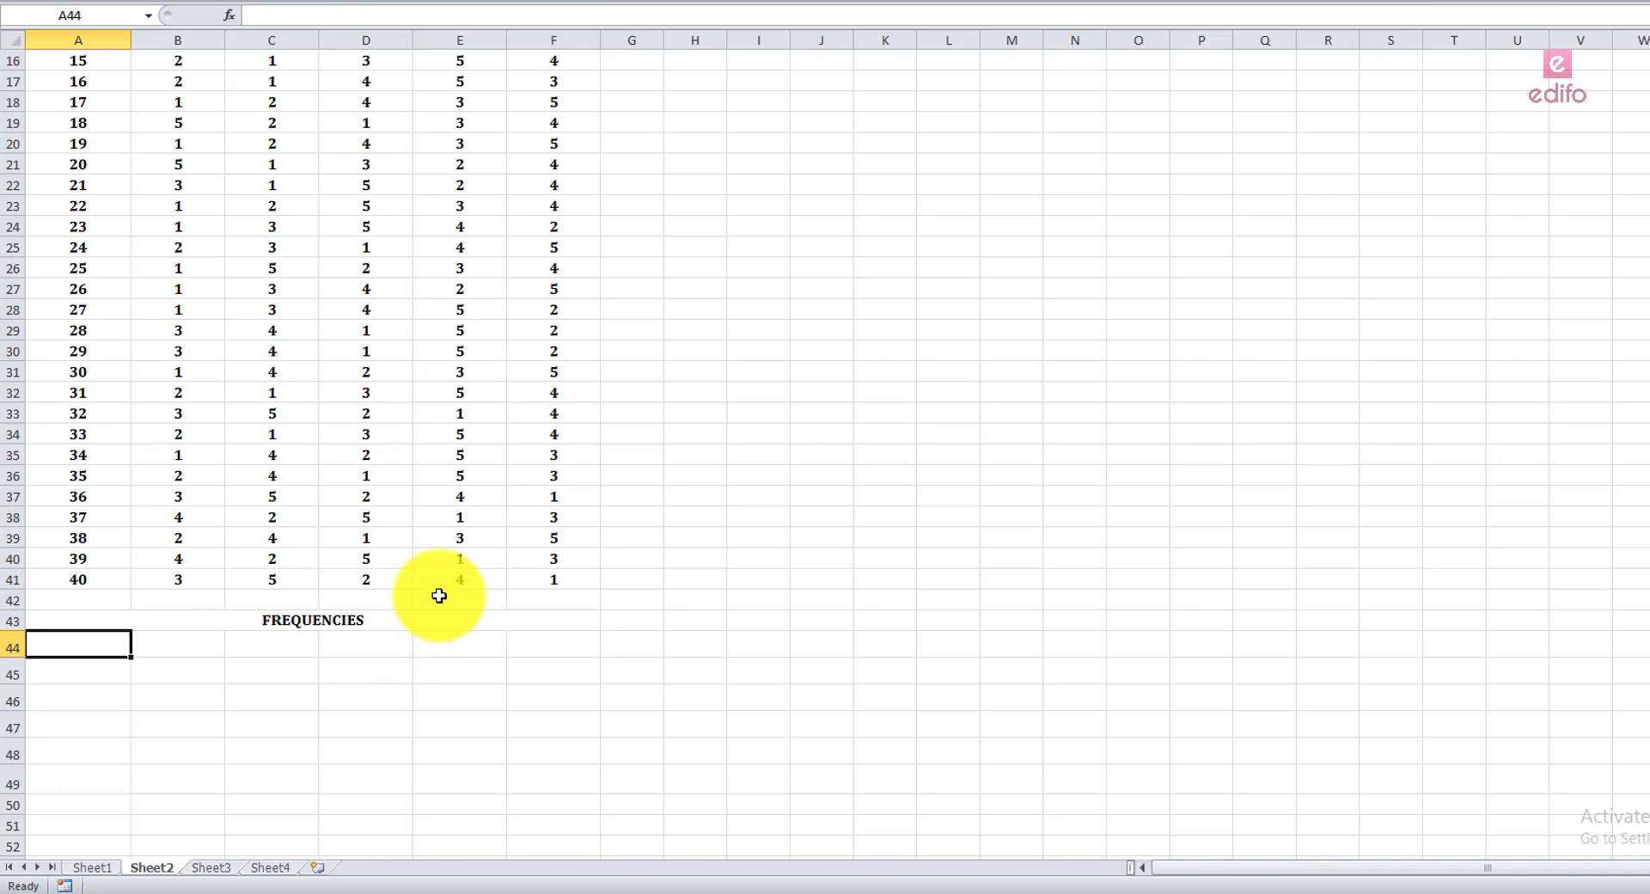
# - List rank values 1, 2, 3, 4 and 5 down A44:A48
pyautogui.write('1')
pyautogui.press('Return')
pyautogui.write('2')
pyautogui.press('Return')
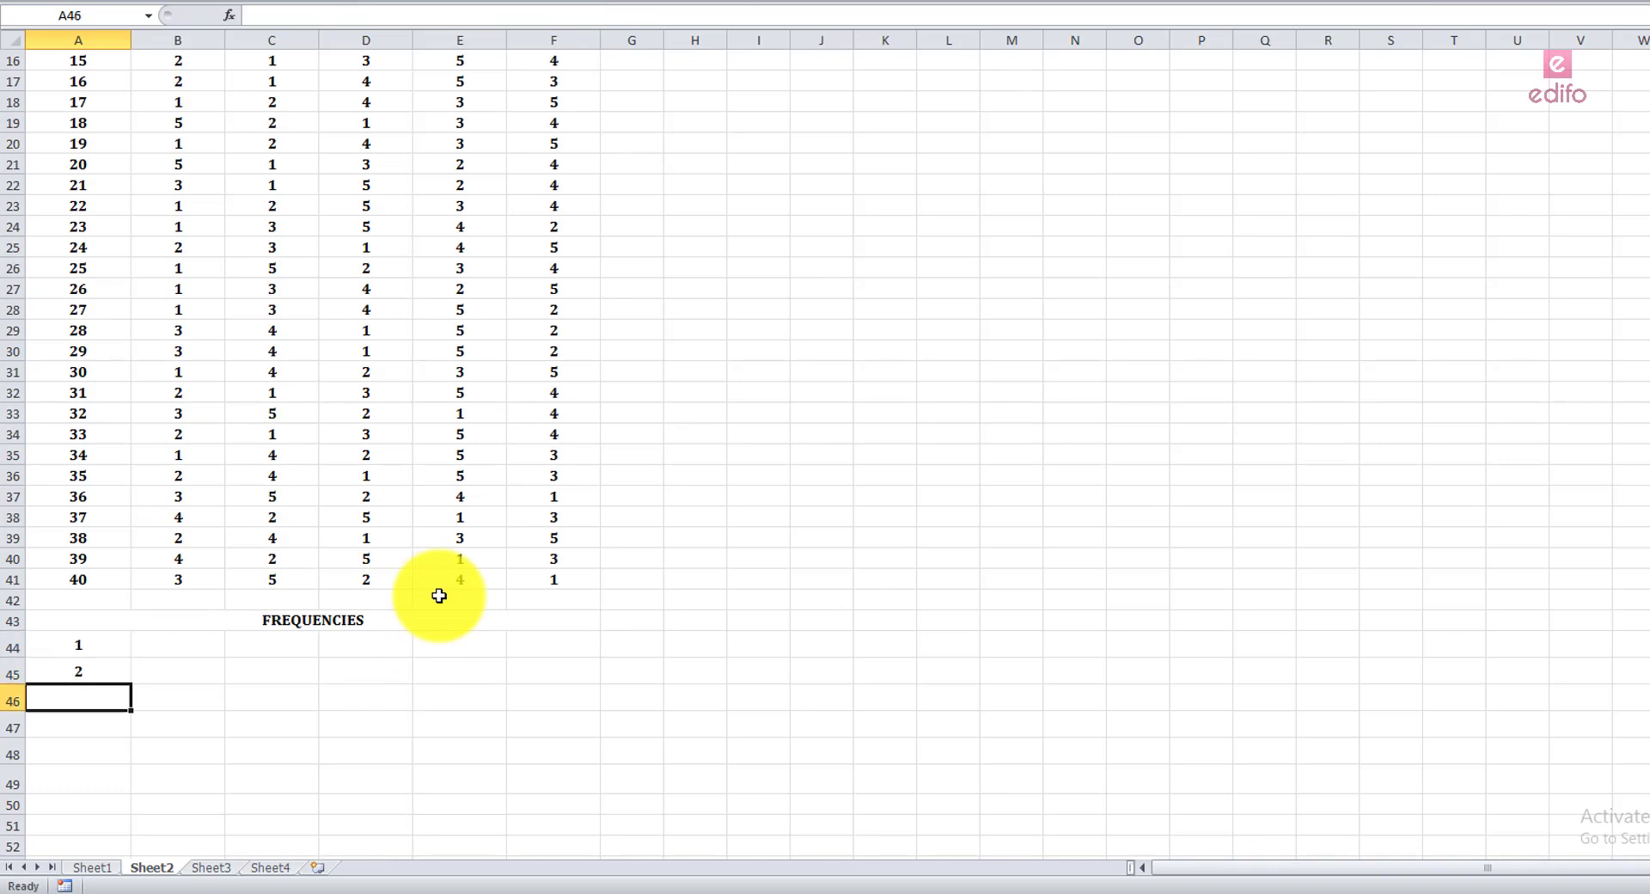
pyautogui.write('3')
pyautogui.press('Return')
pyautogui.write('4')
pyautogui.press('Return')
pyautogui.write('5')
pyautogui.press('Return')
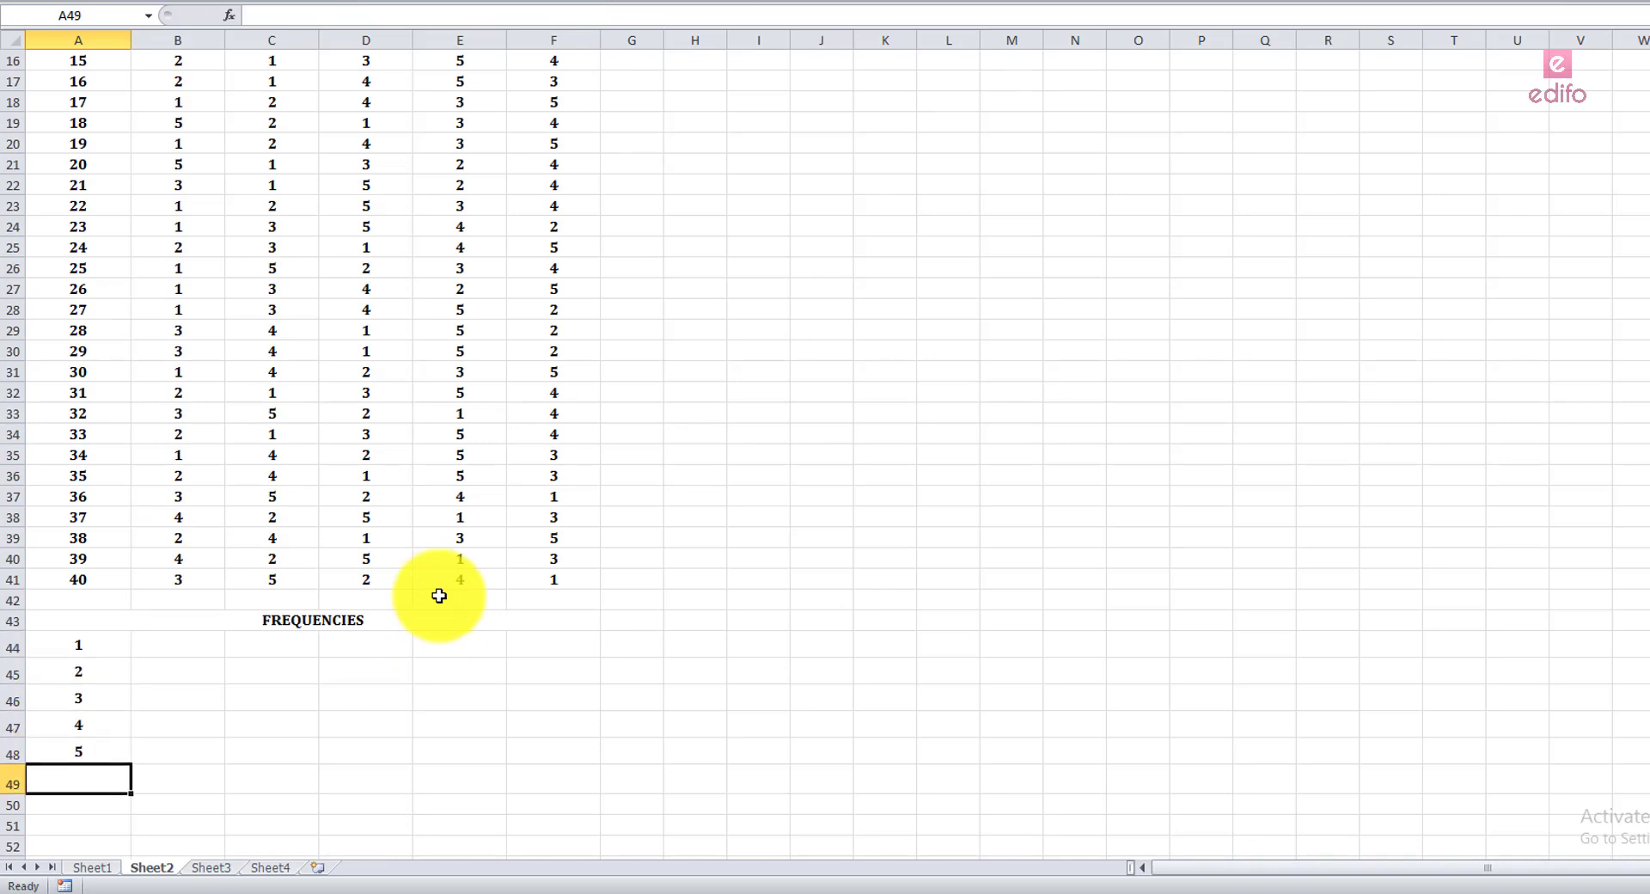
# - In B44, count Camera ranks equal to A44 with =COUNTIF(B2:B41,A44), giving 14
pyautogui.click(175, 645)
pyautogui.write('=')
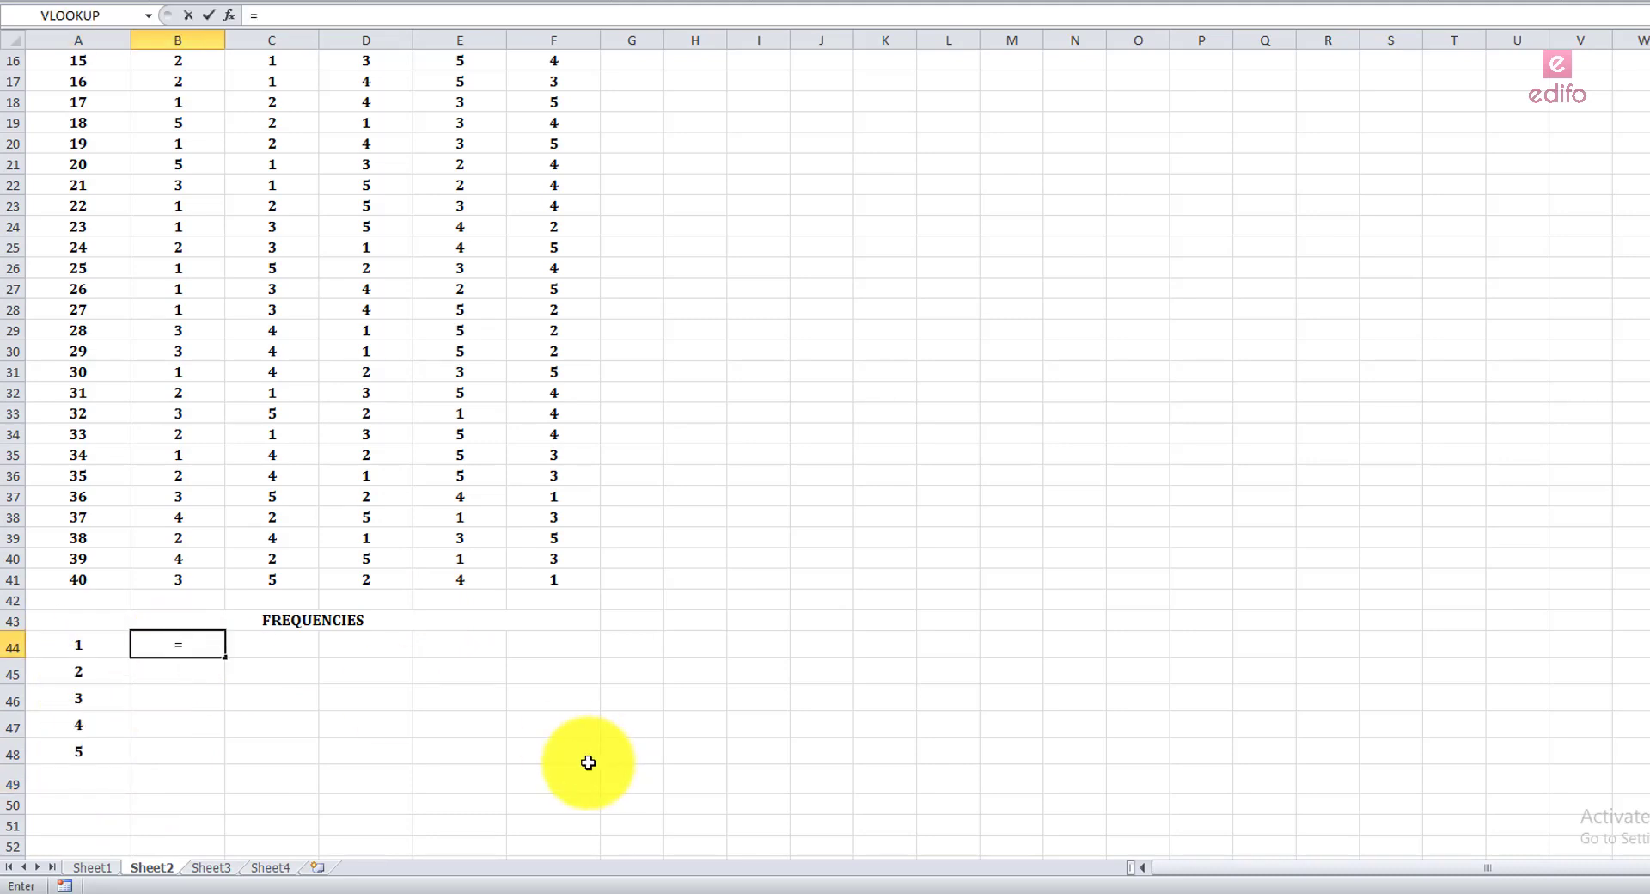
pyautogui.write('COUNTIF(')
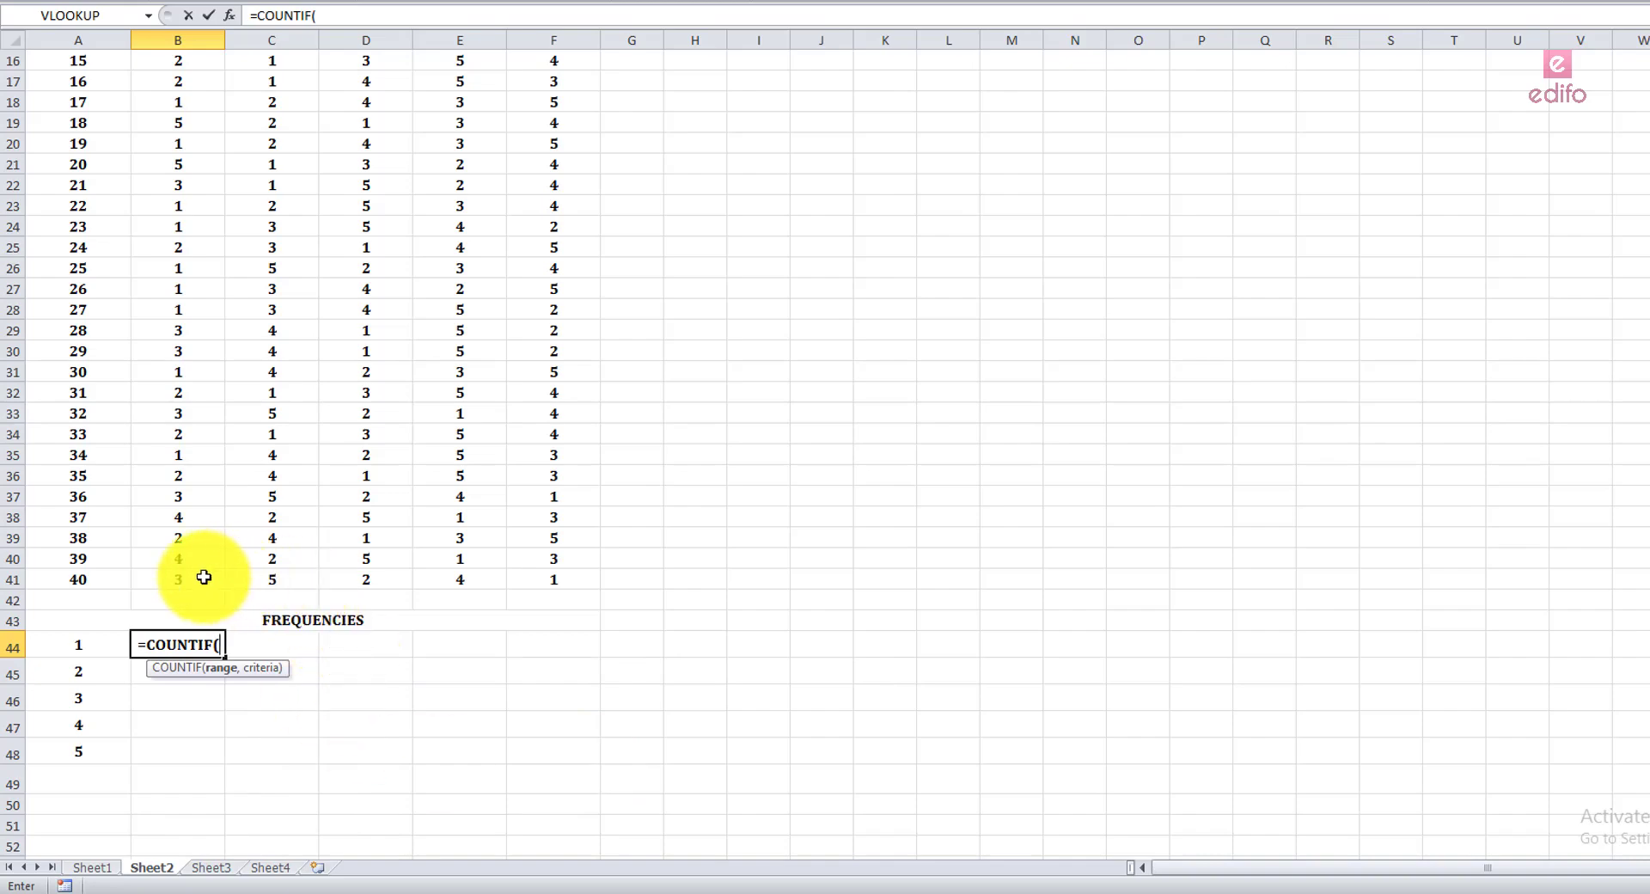
pyautogui.moveTo(204, 577); pyautogui.dragTo(184, 100)
pyautogui.scroll(-6, 378, 447)
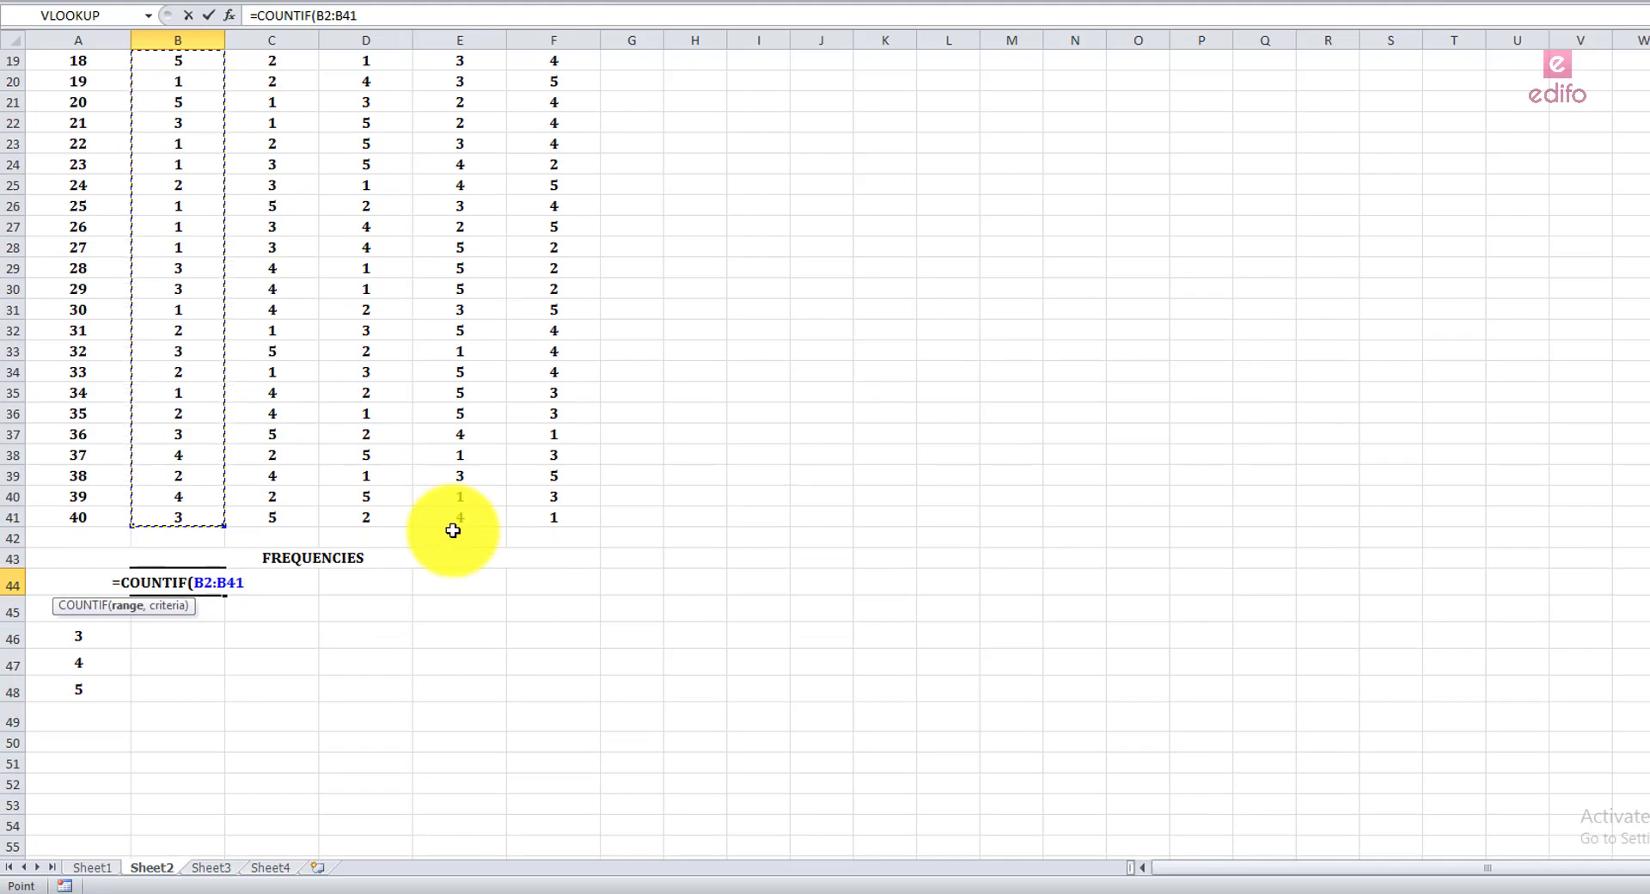
pyautogui.write(',')
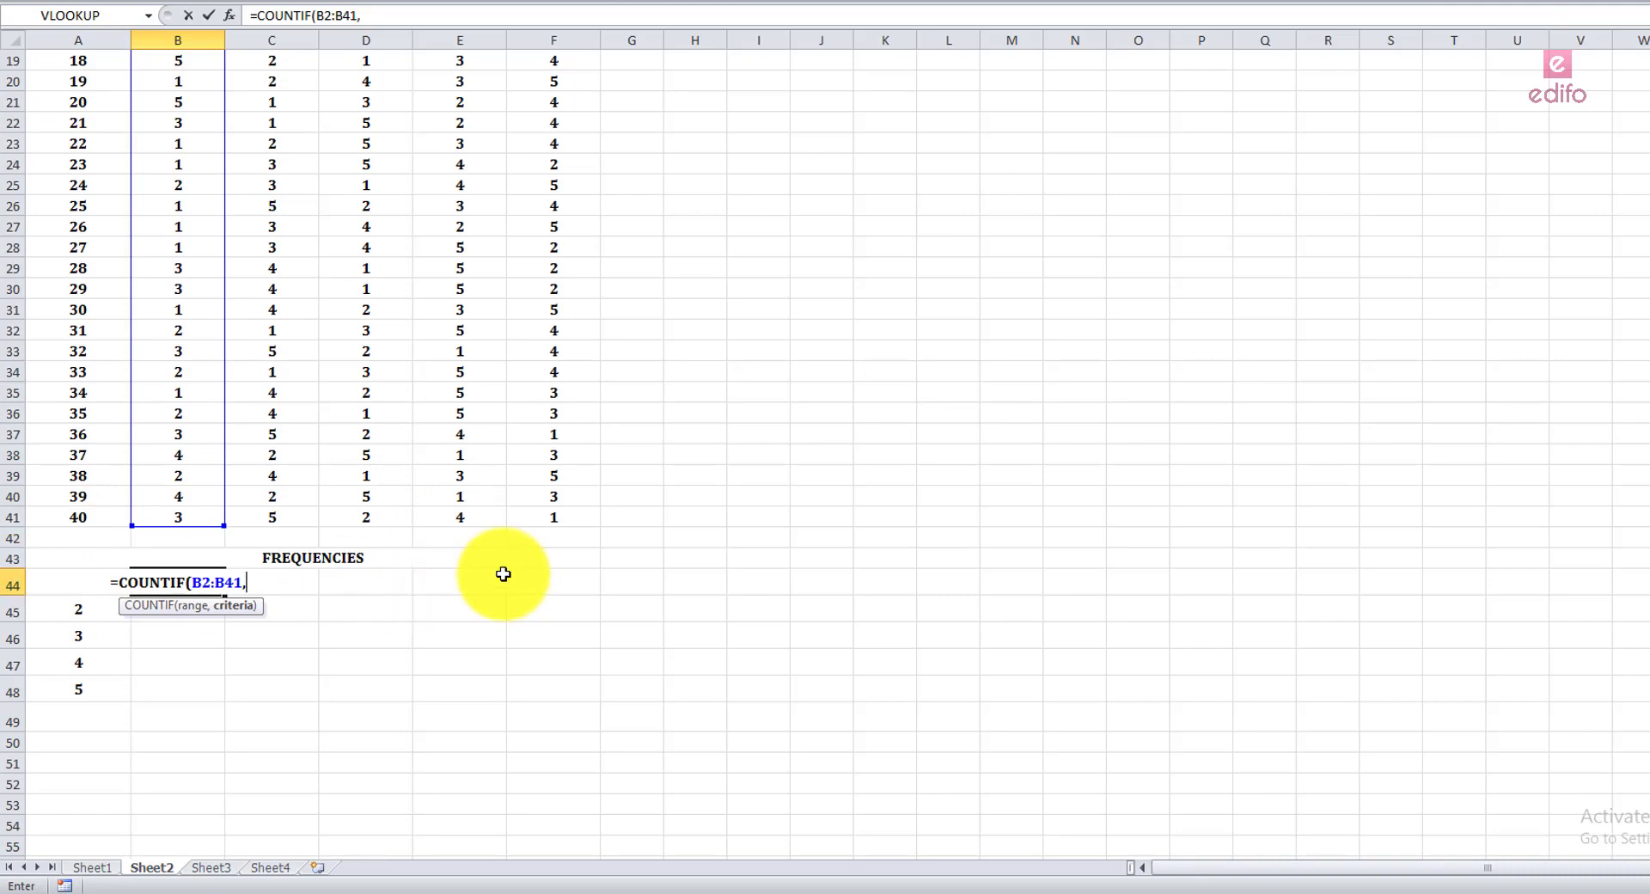
pyautogui.write('A44')
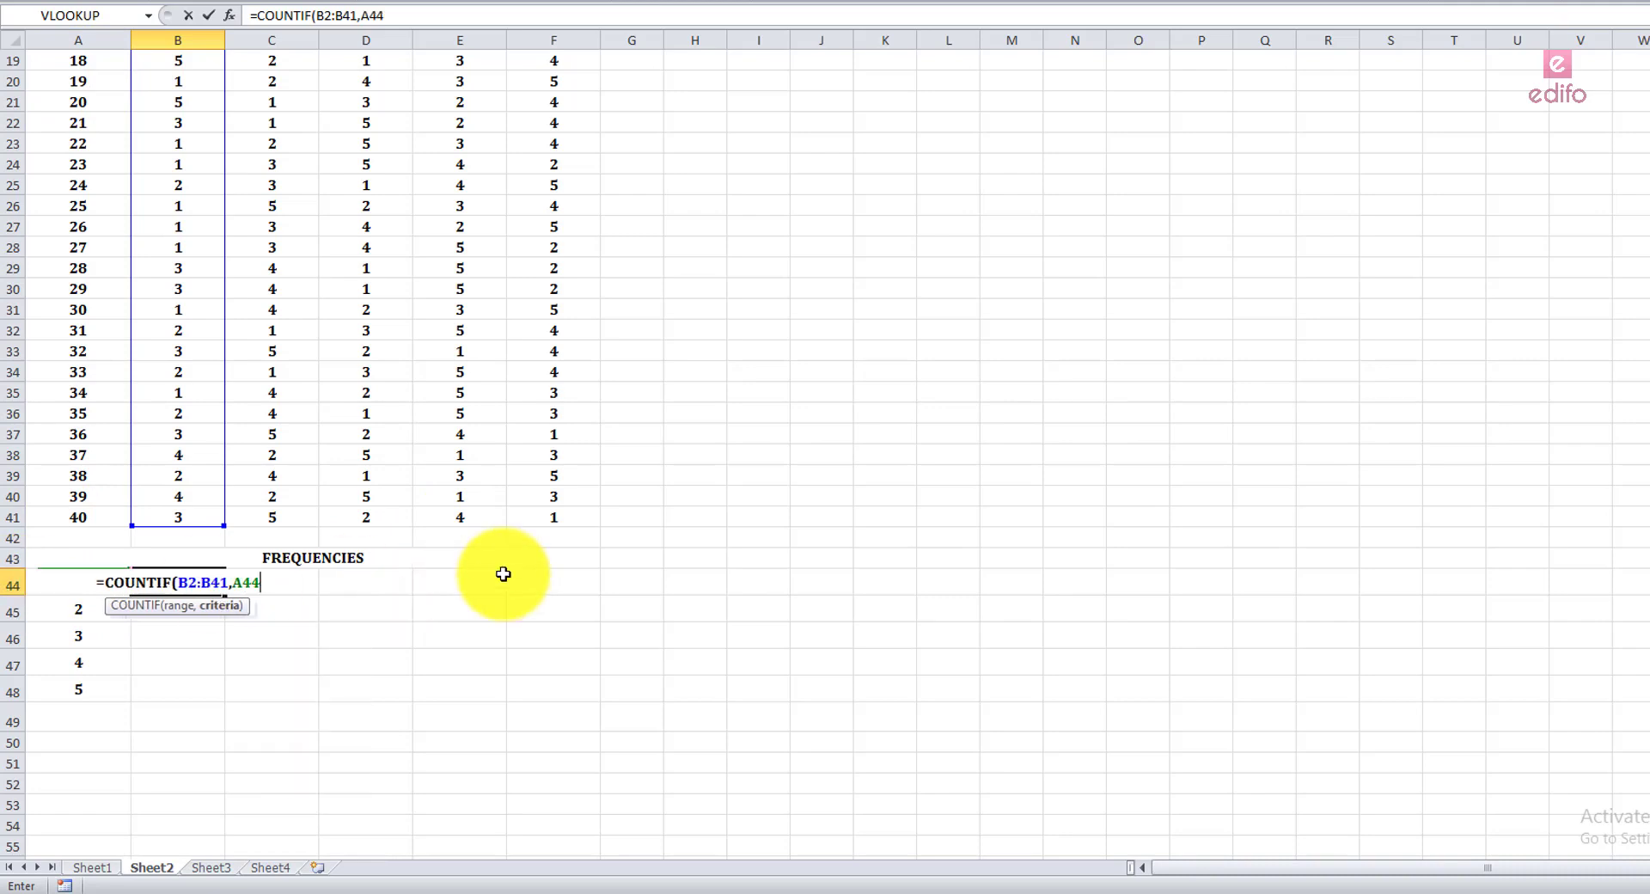
pyautogui.write(')')
pyautogui.press('Return')
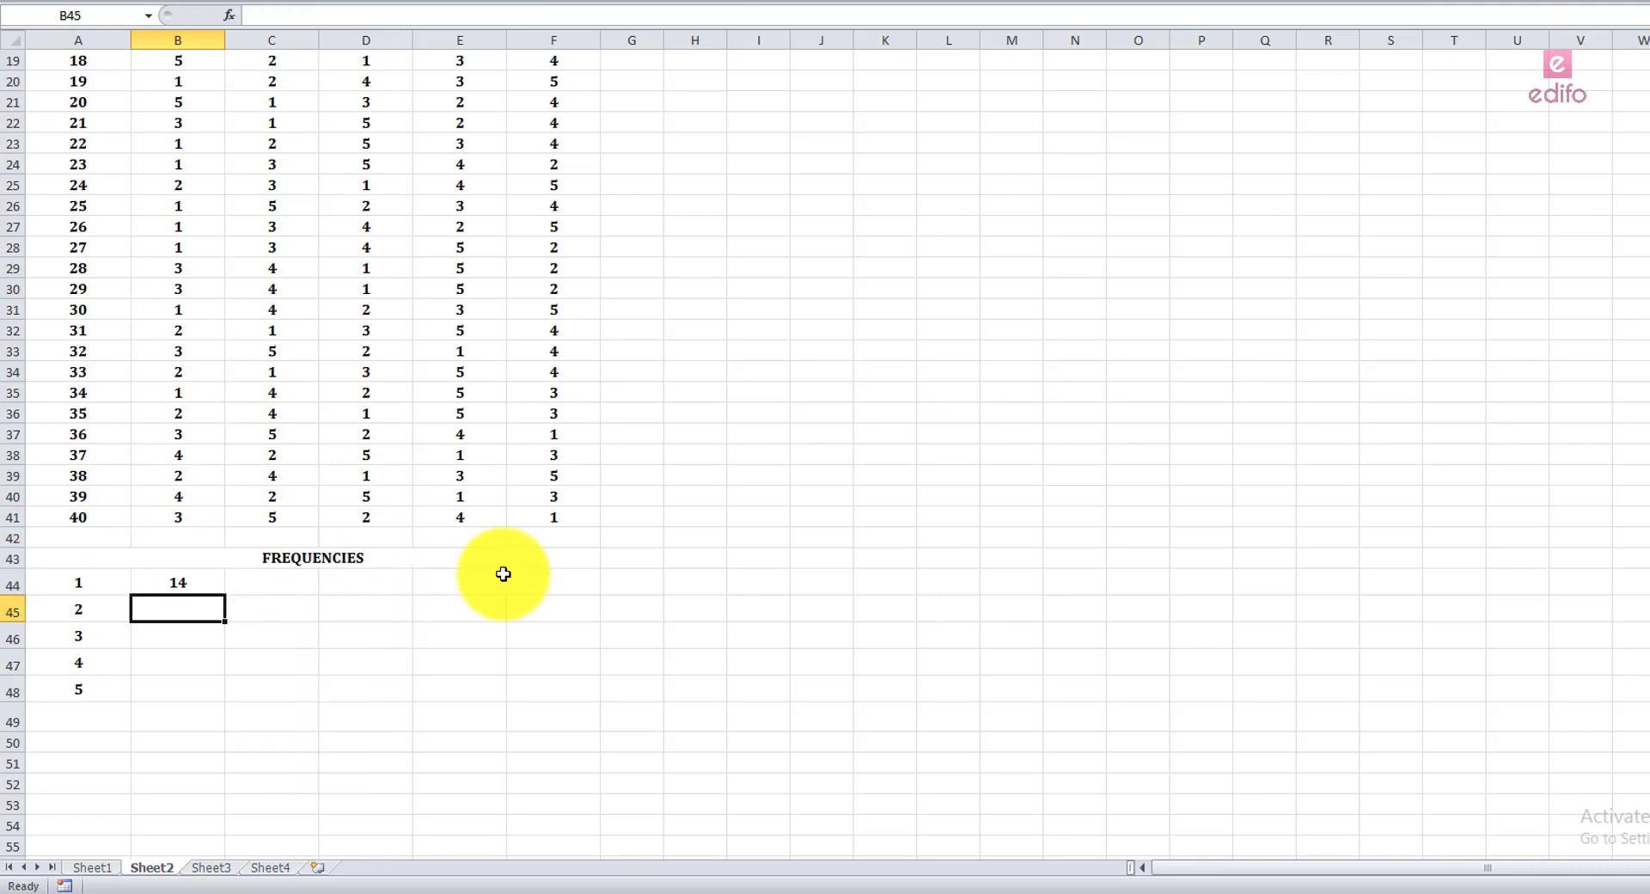
# - Anchor the formula as =COUNTIF(B$2:B$41,$A44) and fill it down to B48
pyautogui.click(203, 578)
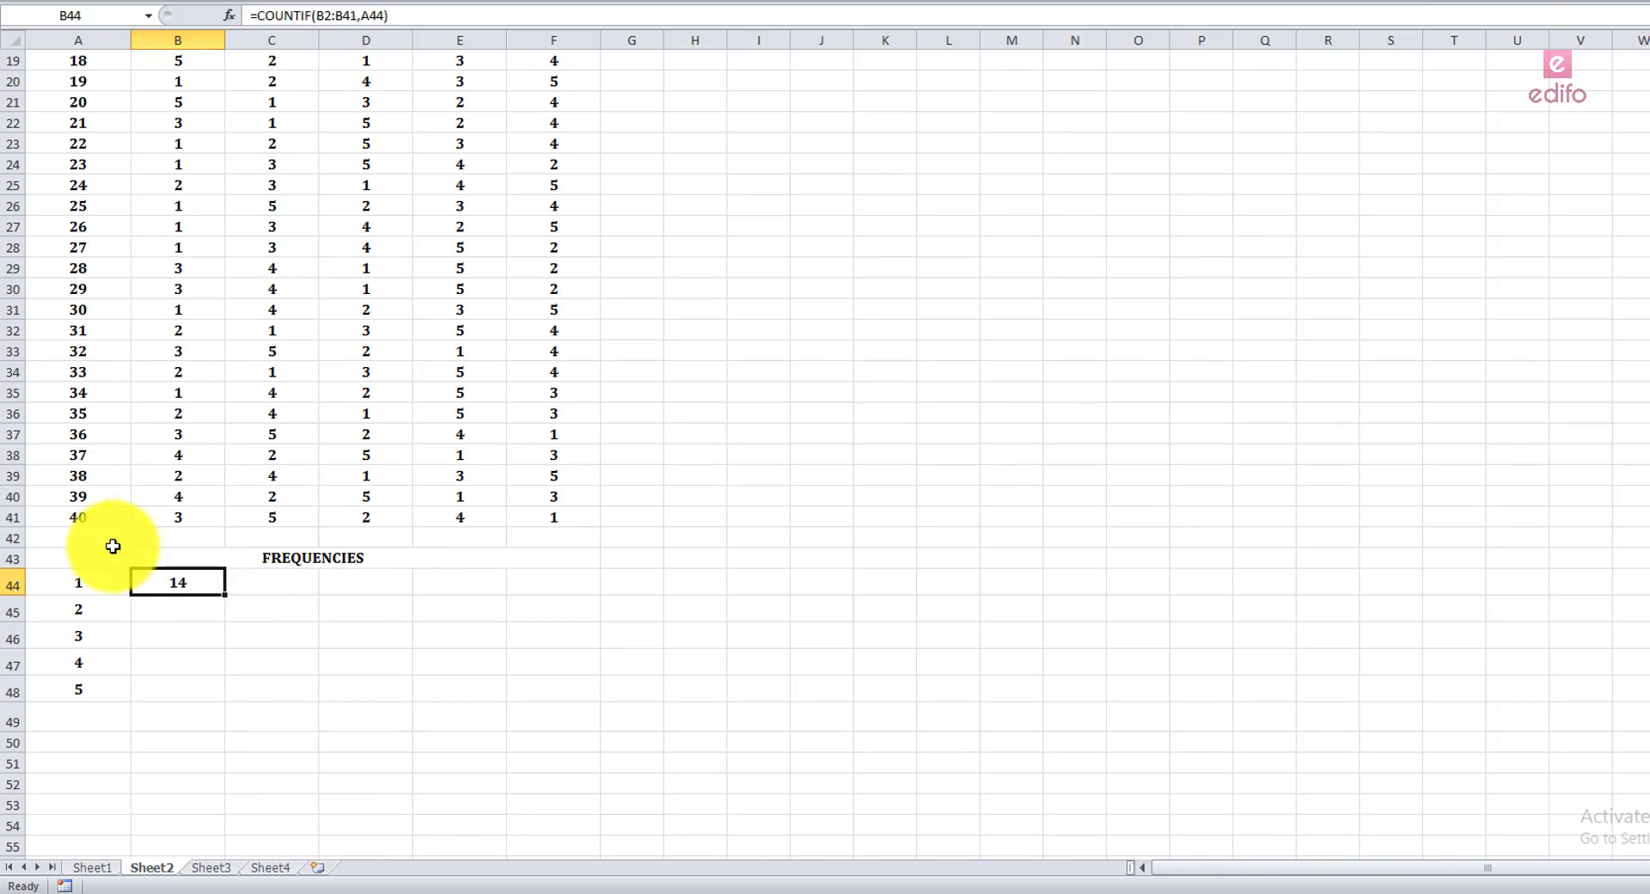
pyautogui.doubleClick(209, 581)
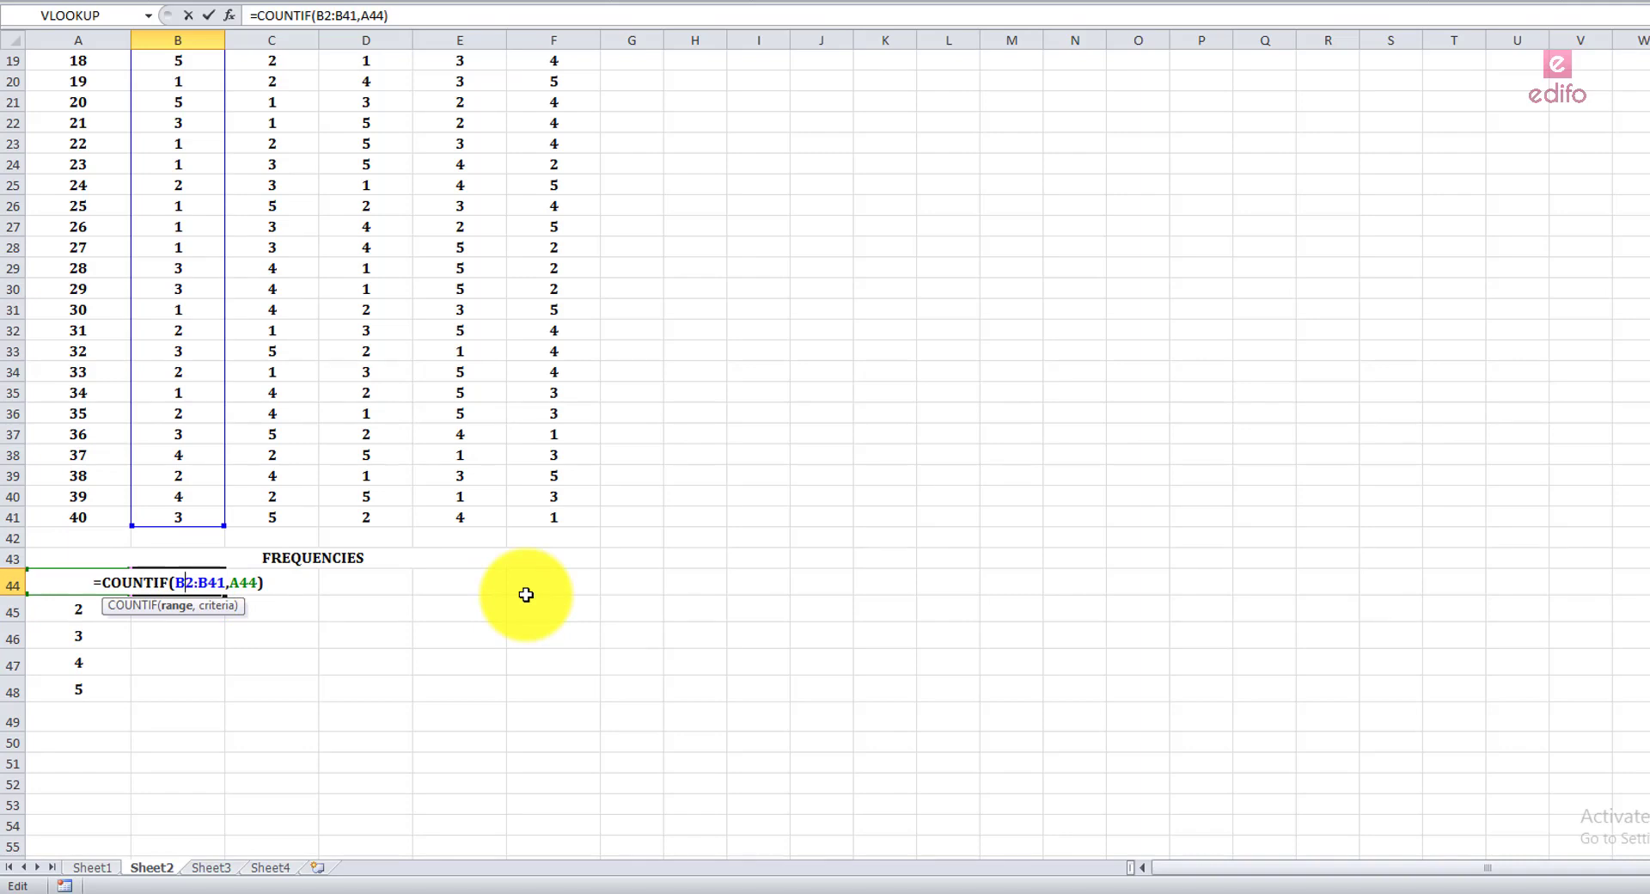
pyautogui.write('$')
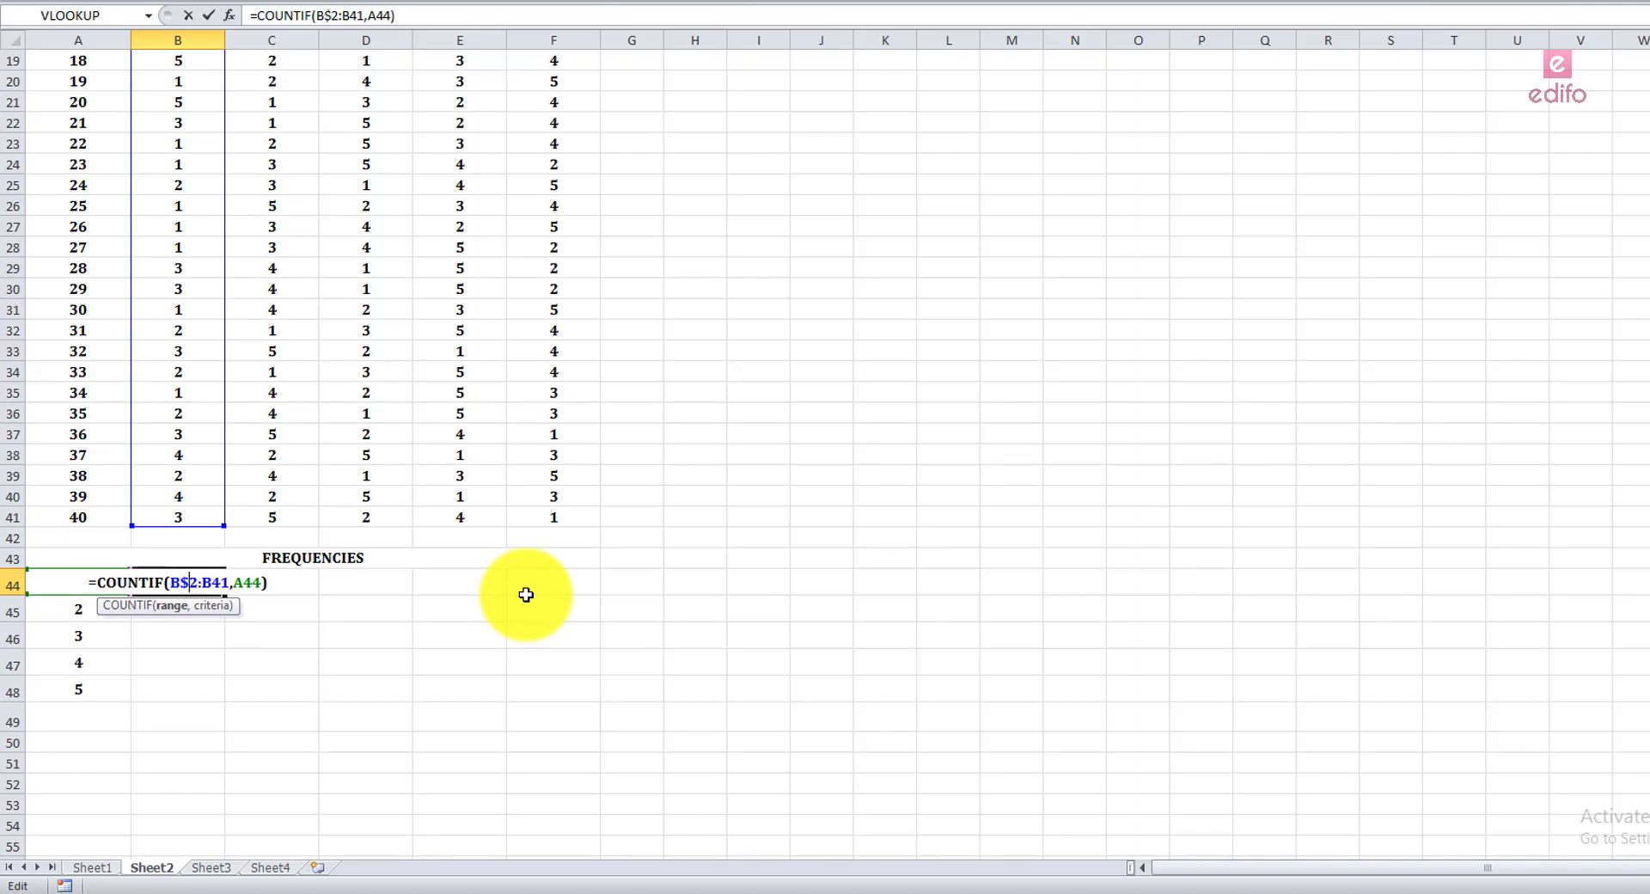
pyautogui.write('$')
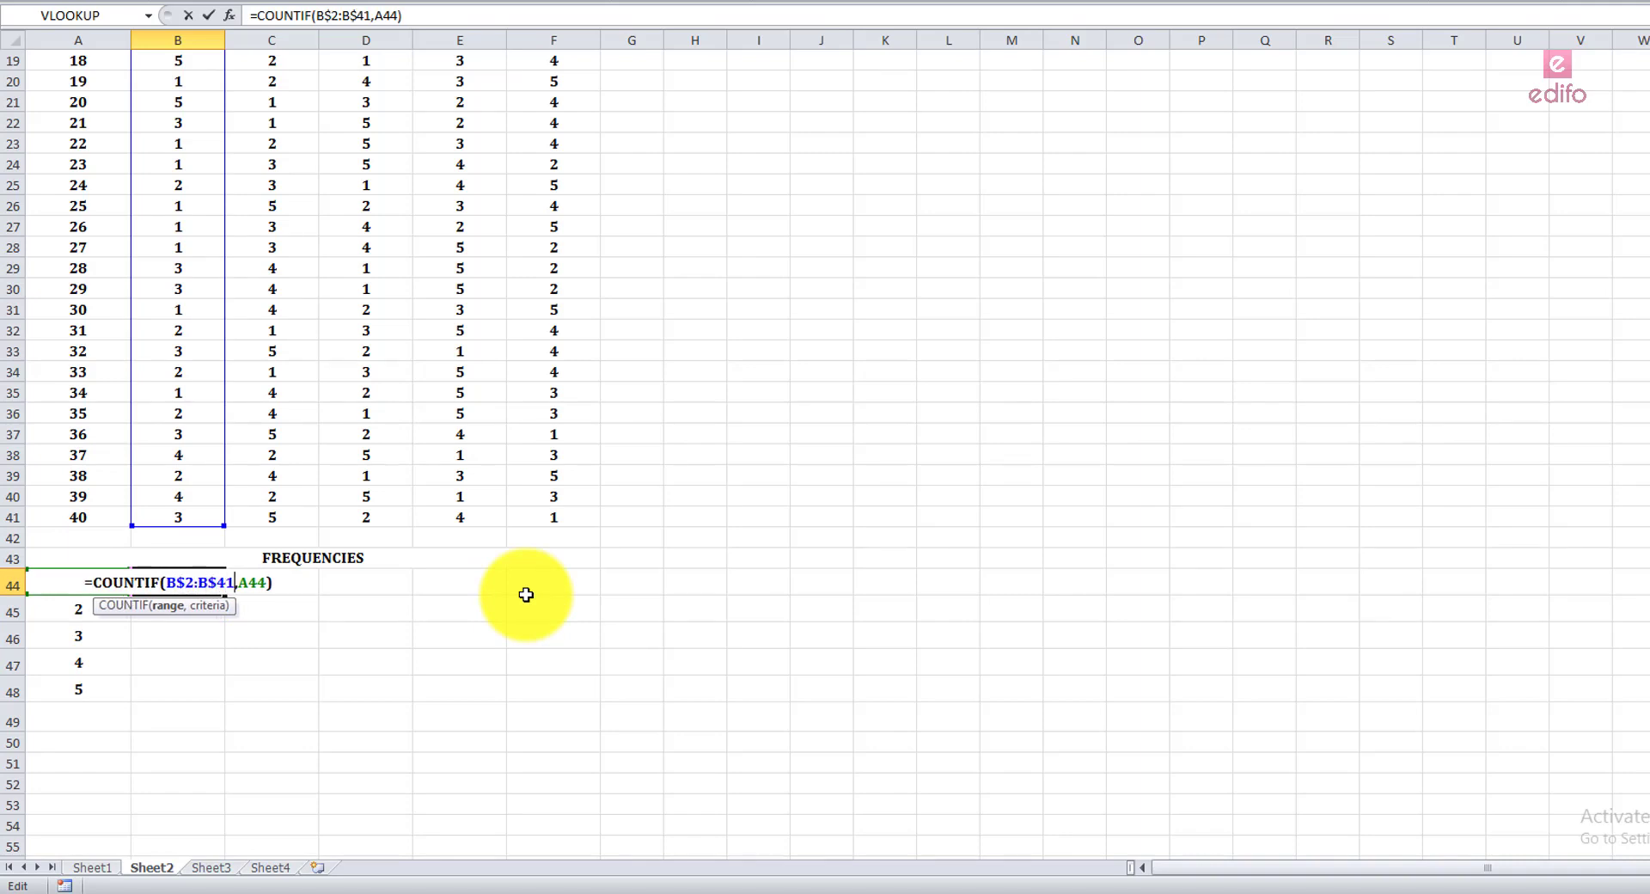
pyautogui.write('$')
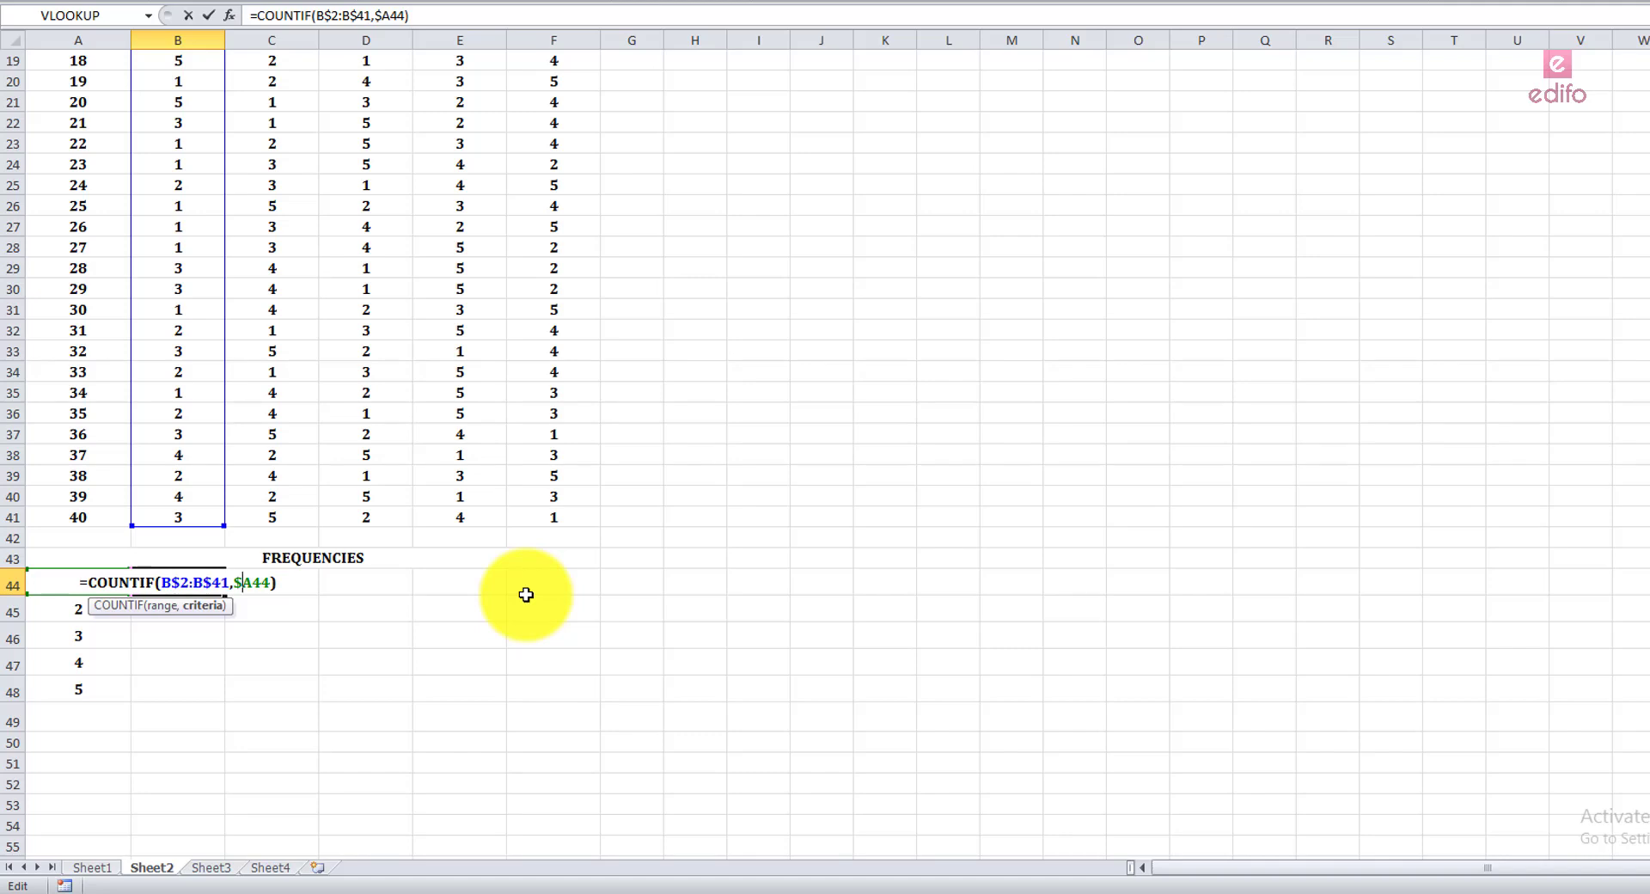
pyautogui.press('Return')
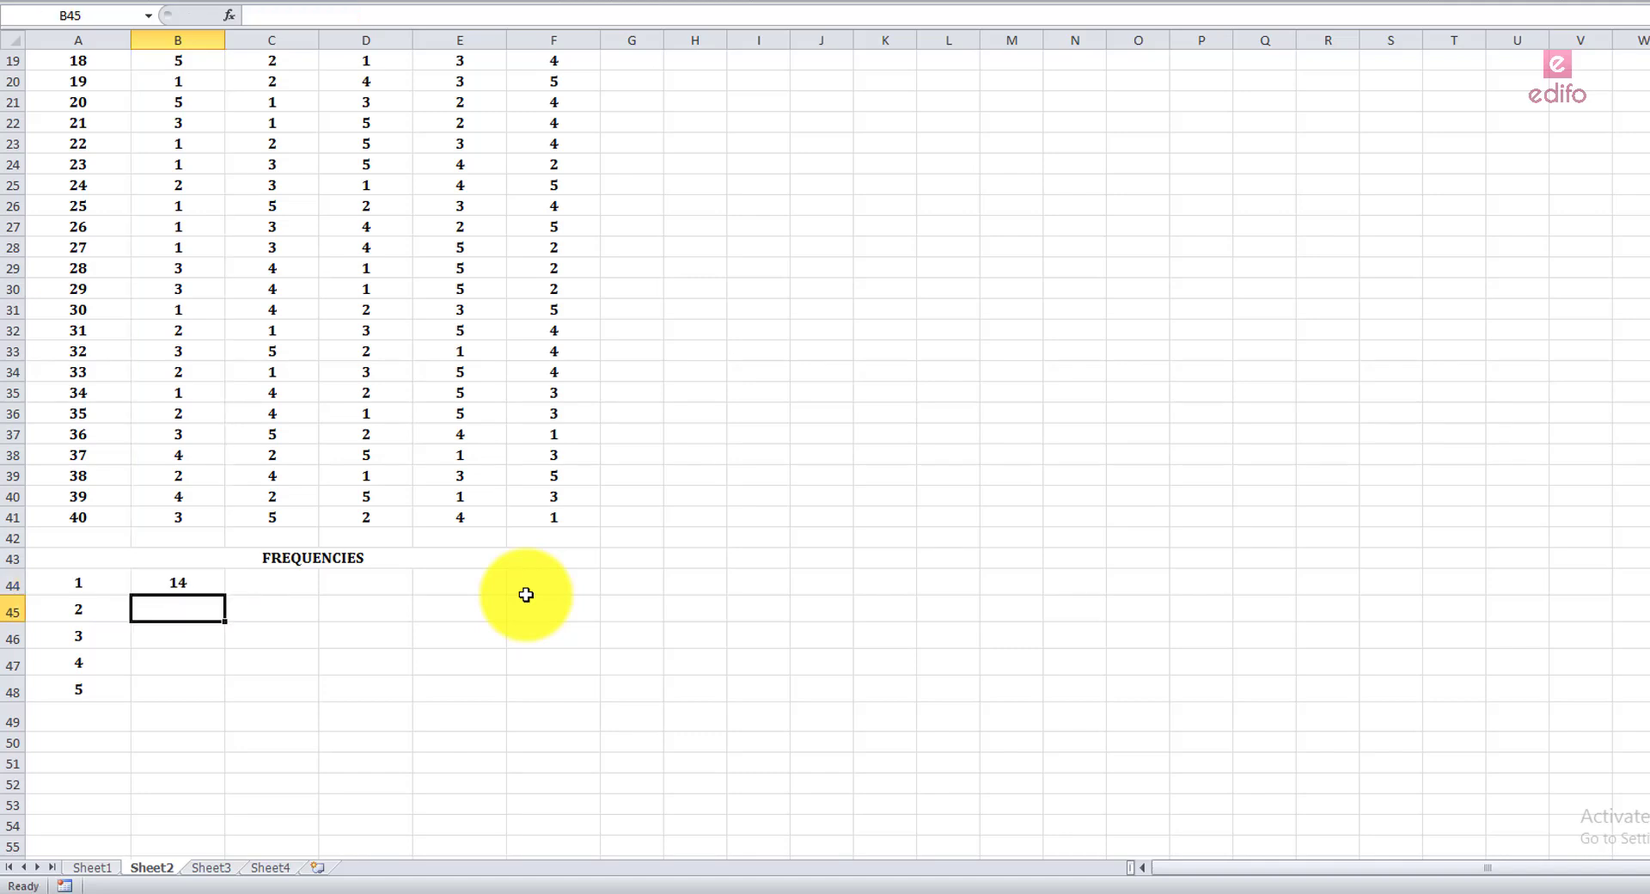
pyautogui.click(199, 581)
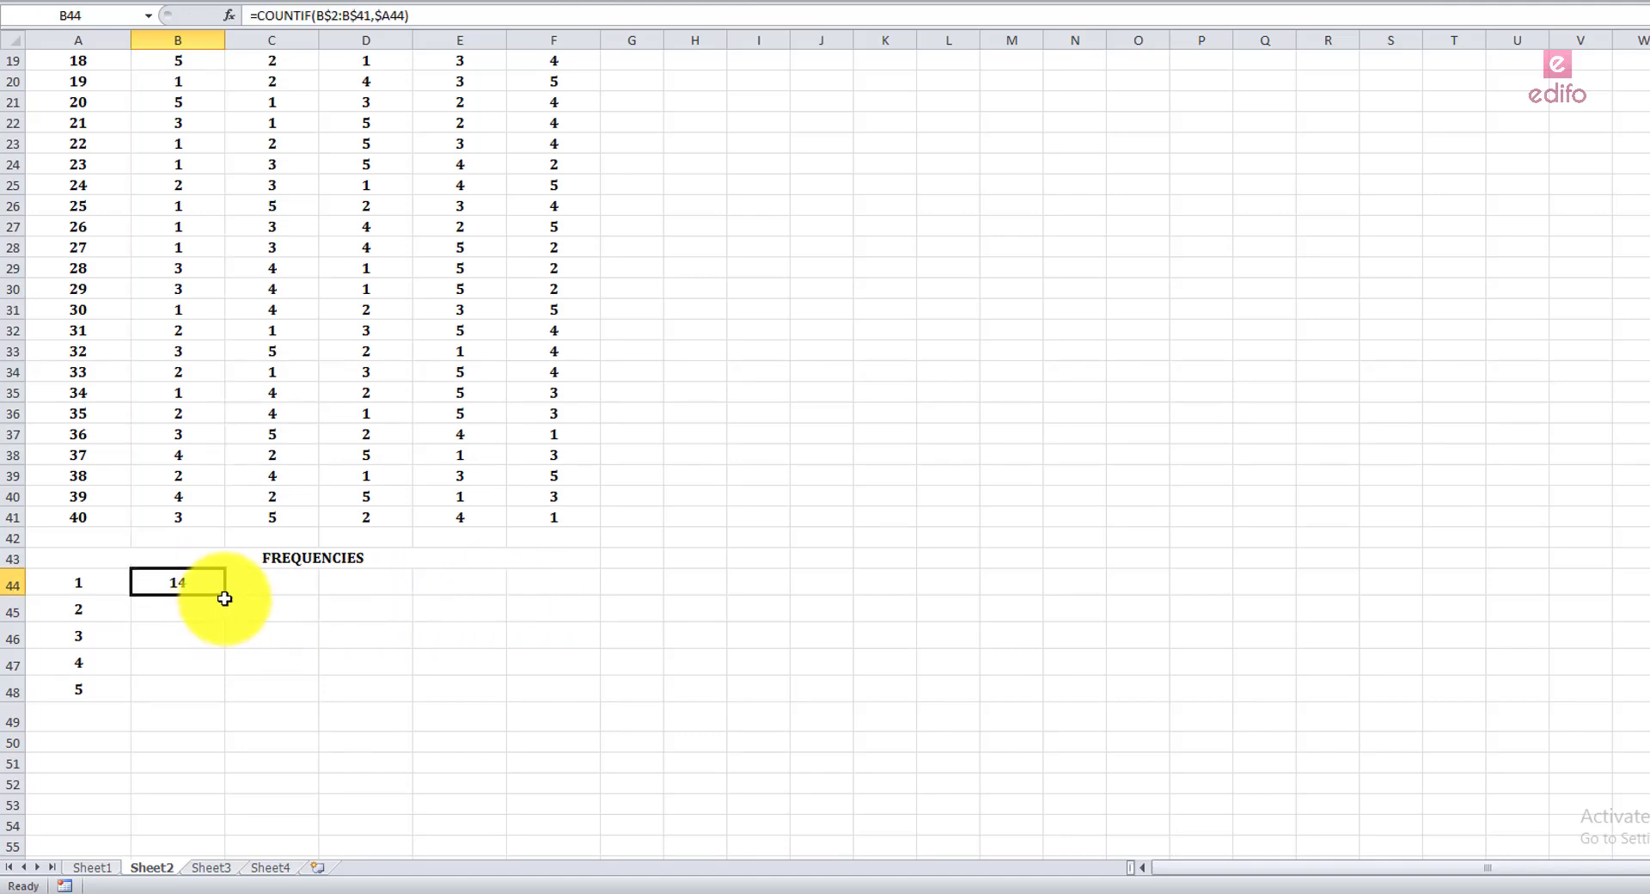
pyautogui.moveTo(224, 599); pyautogui.dragTo(223, 693)
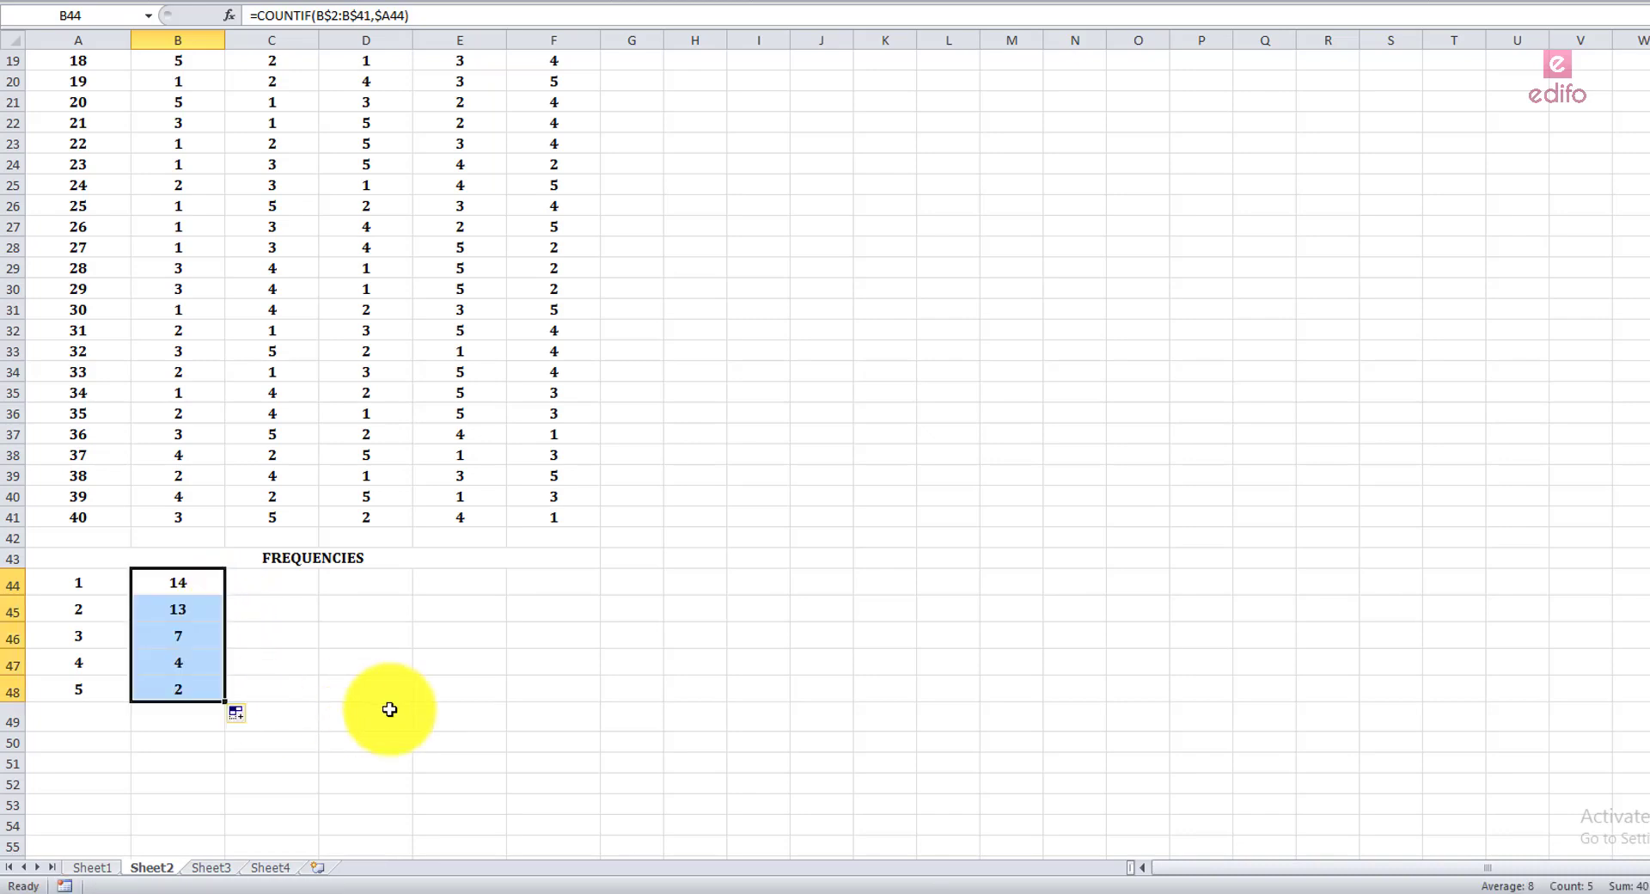
# - Total the Camera counts in B49 with =SUM(B44:B48), giving 40
pyautogui.click(184, 722)
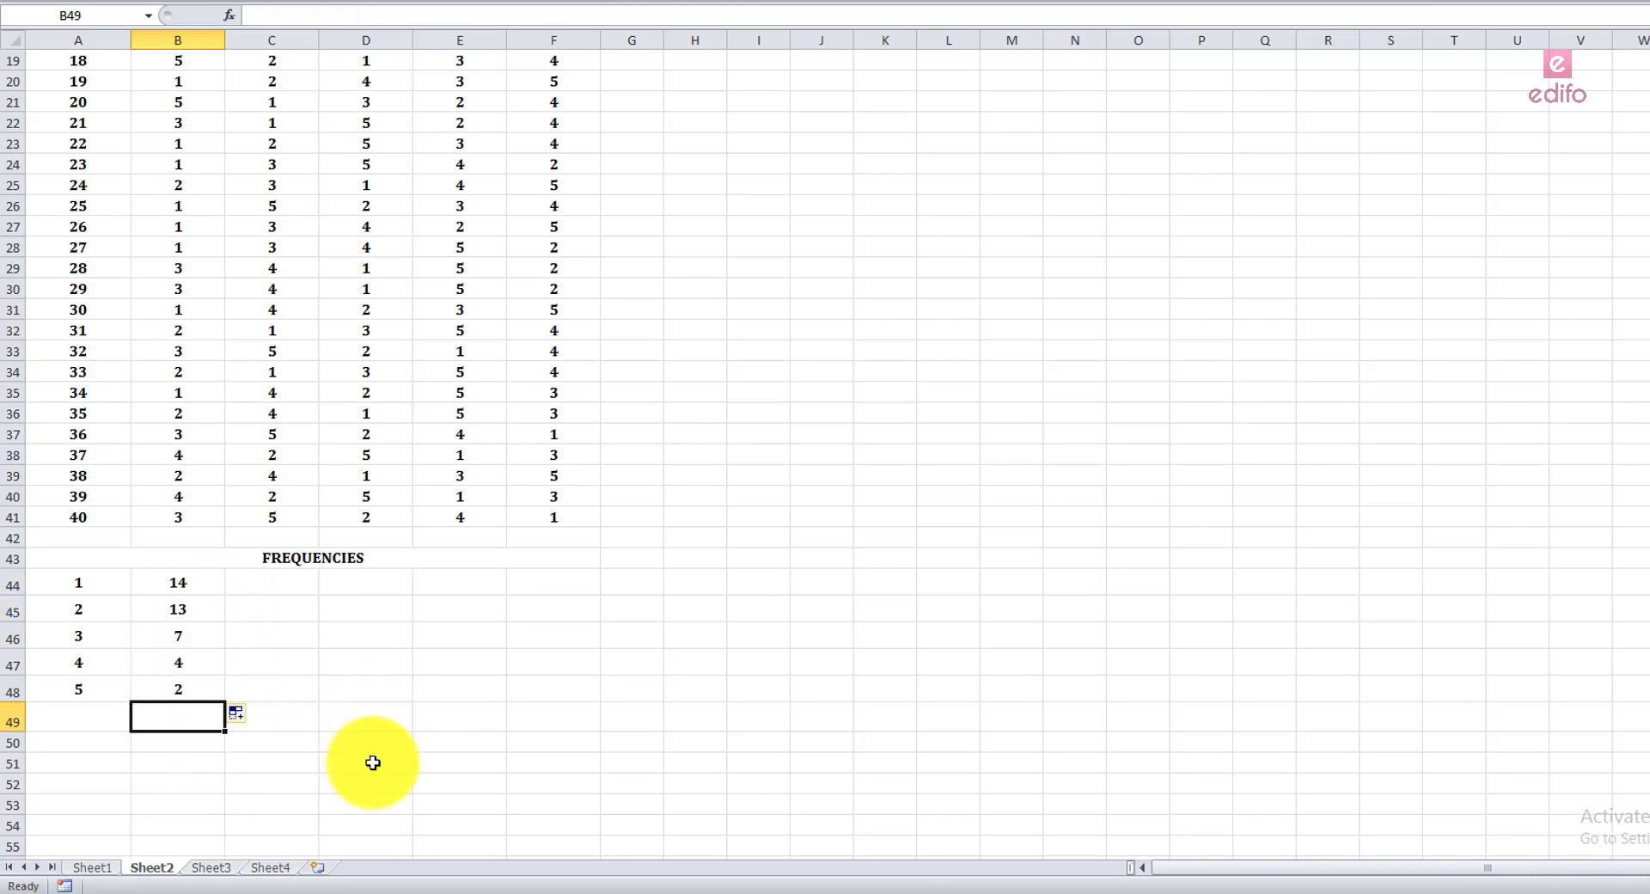
pyautogui.write('=SUM(')
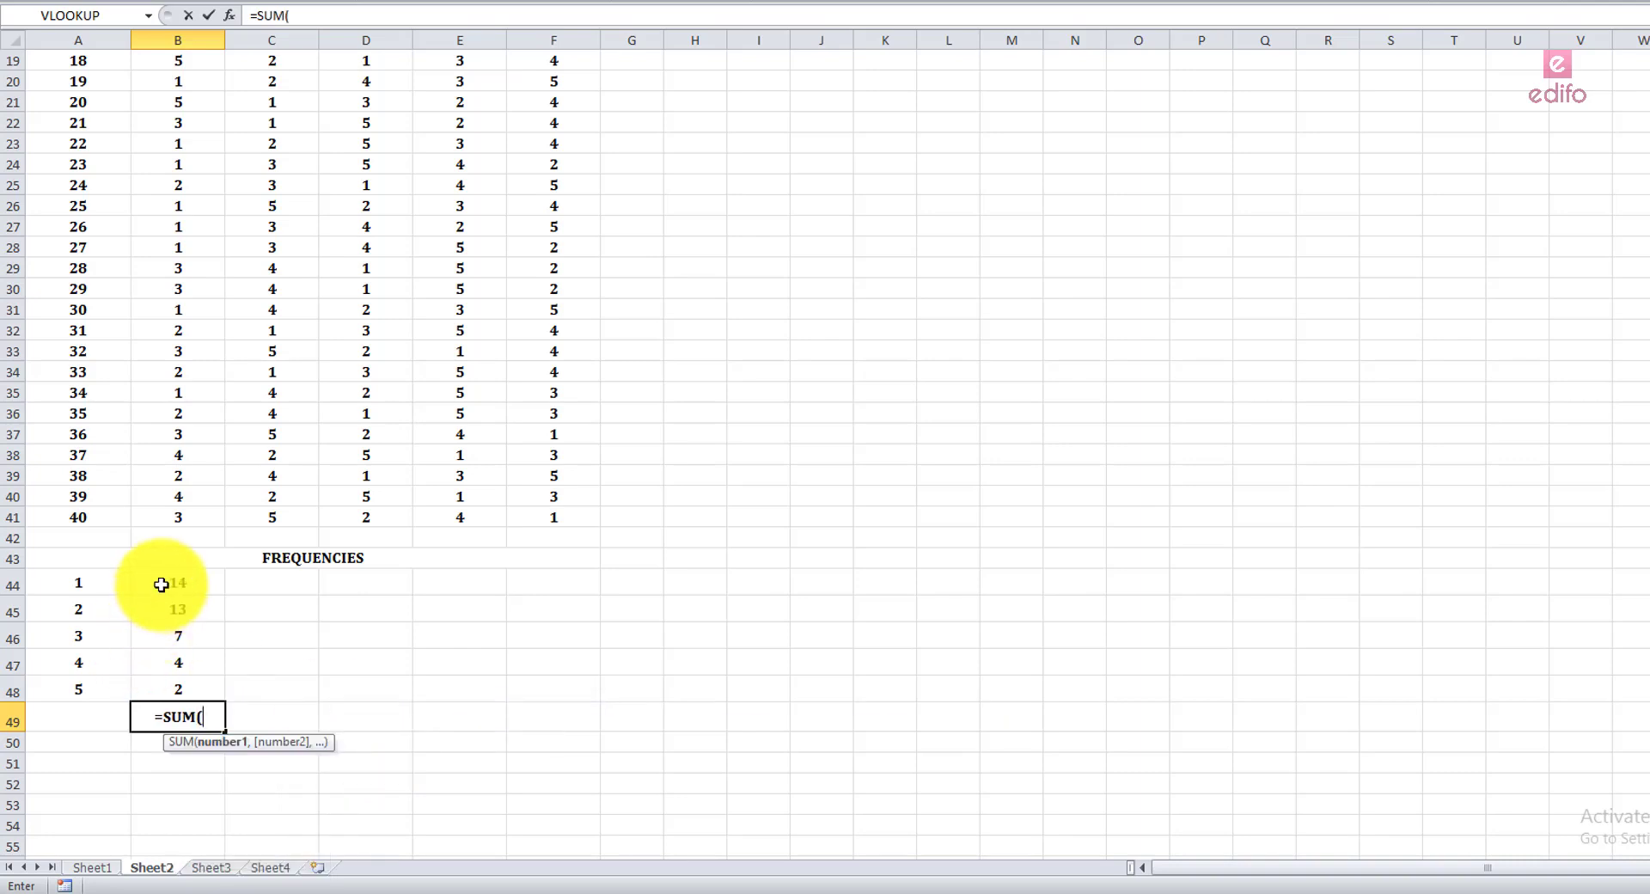
pyautogui.moveTo(161, 585); pyautogui.dragTo(147, 689)
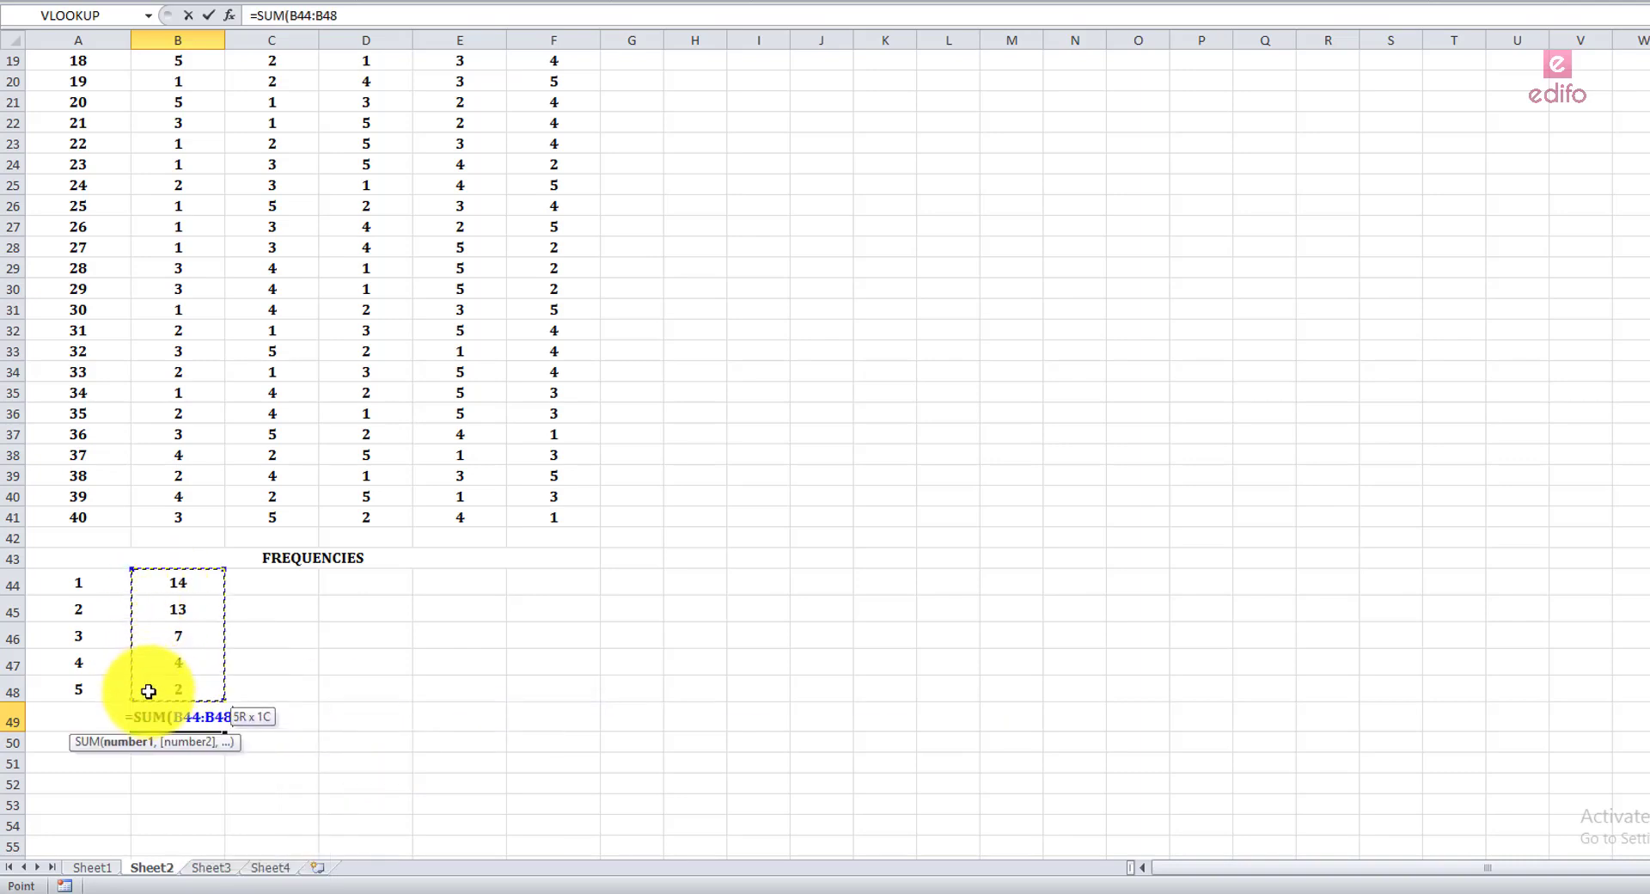
pyautogui.write(')')
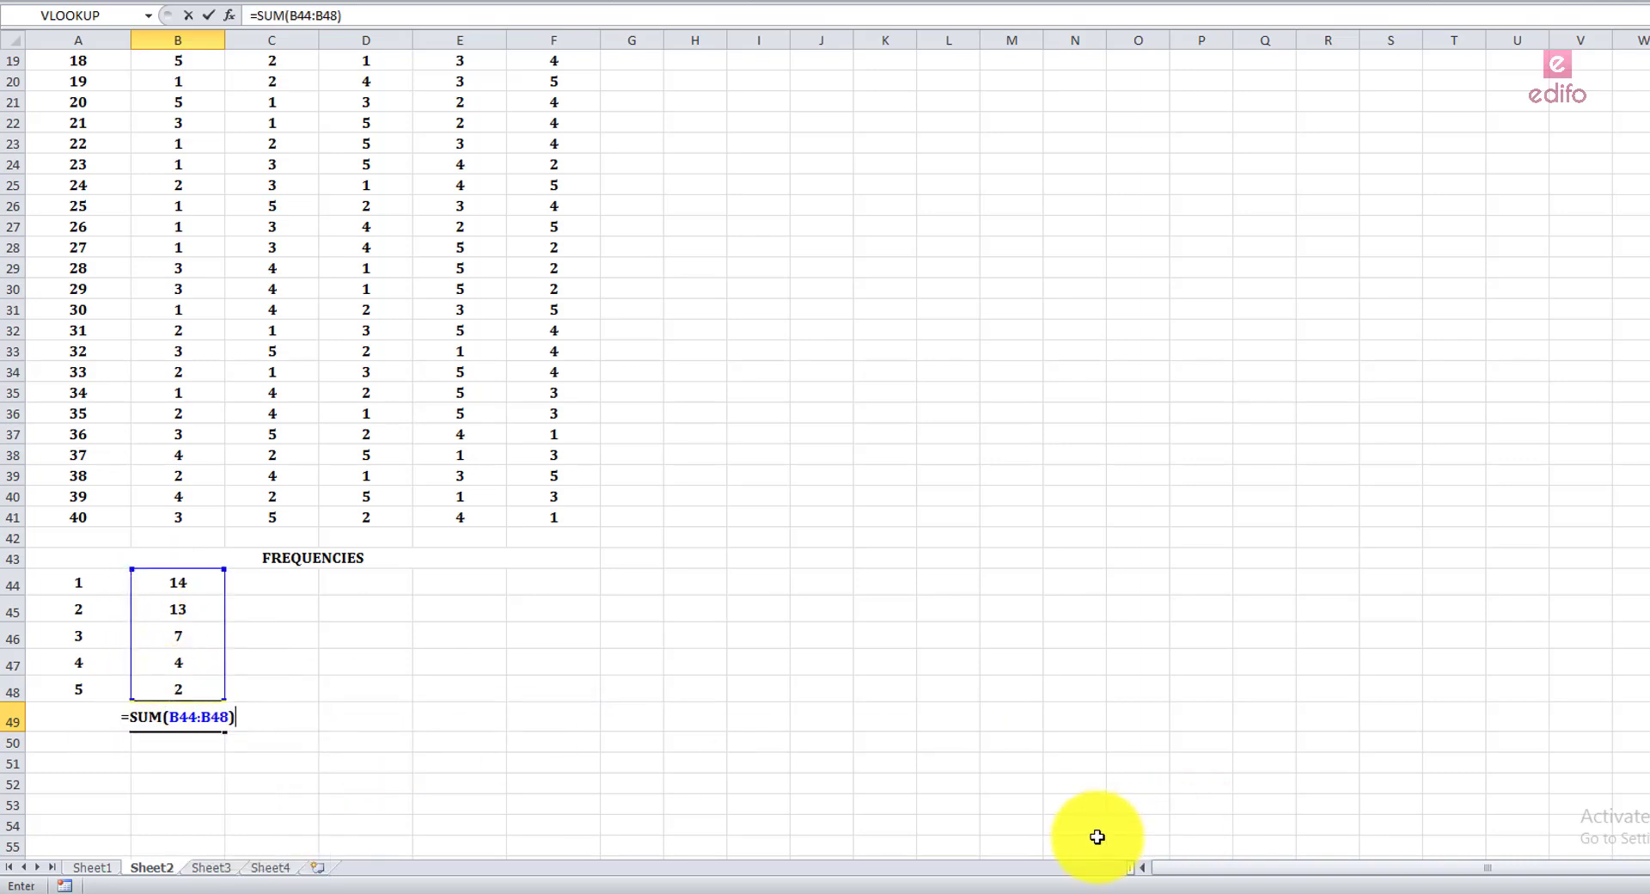
pyautogui.press('Return')
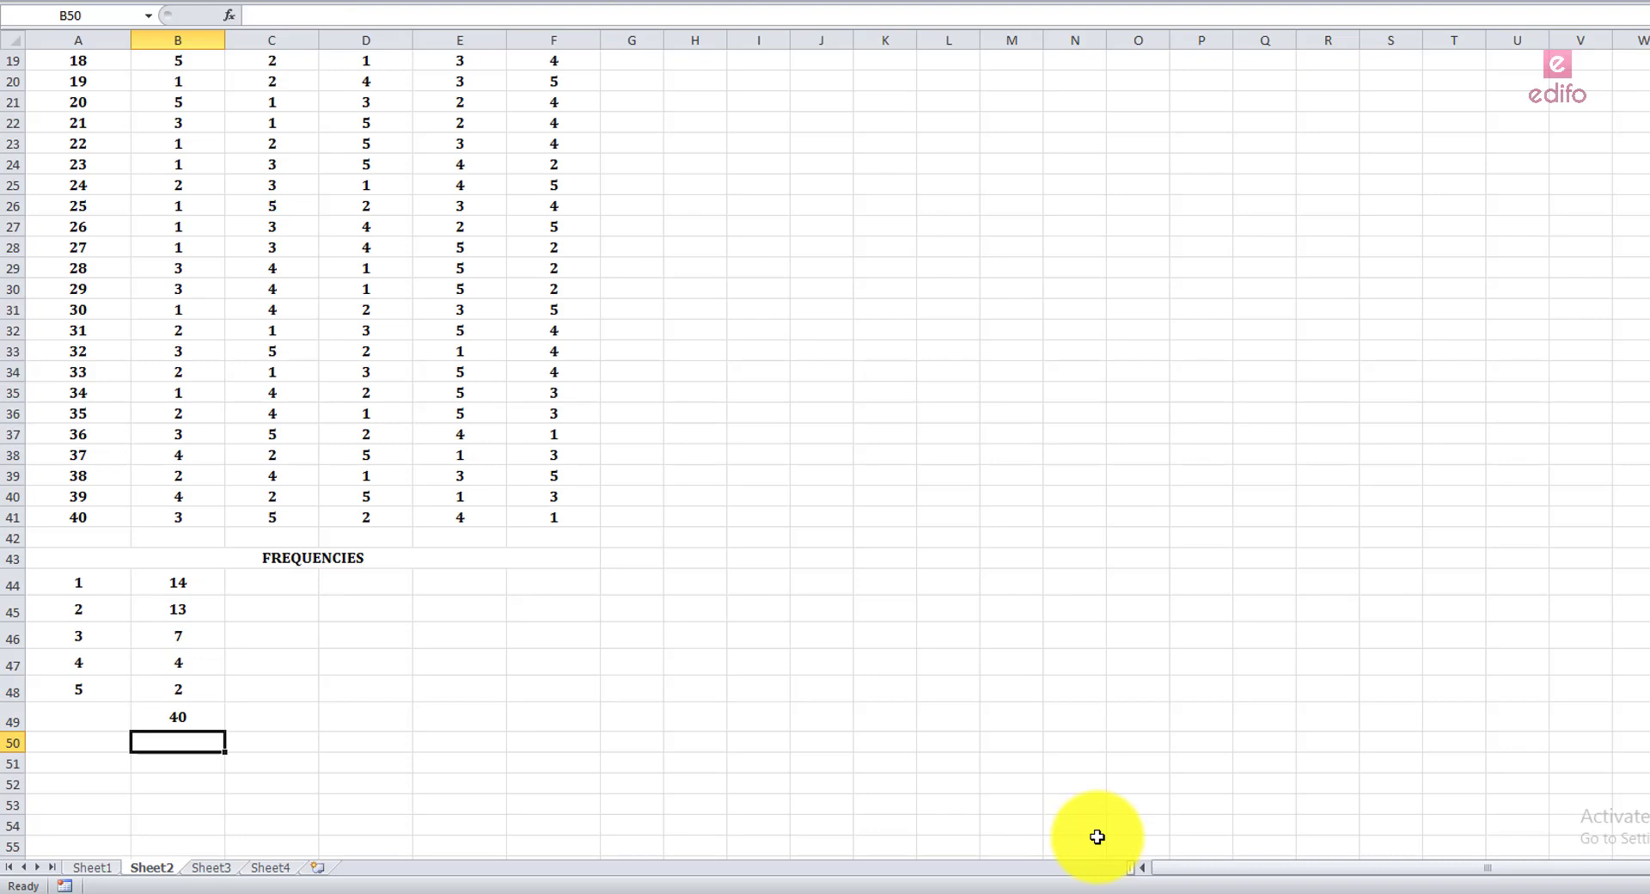
pyautogui.click(119, 516)
# - Fill the counts and total in B44:B49 across to column F
pyautogui.click(189, 720)
pyautogui.moveTo(206, 586); pyautogui.dragTo(201, 716)
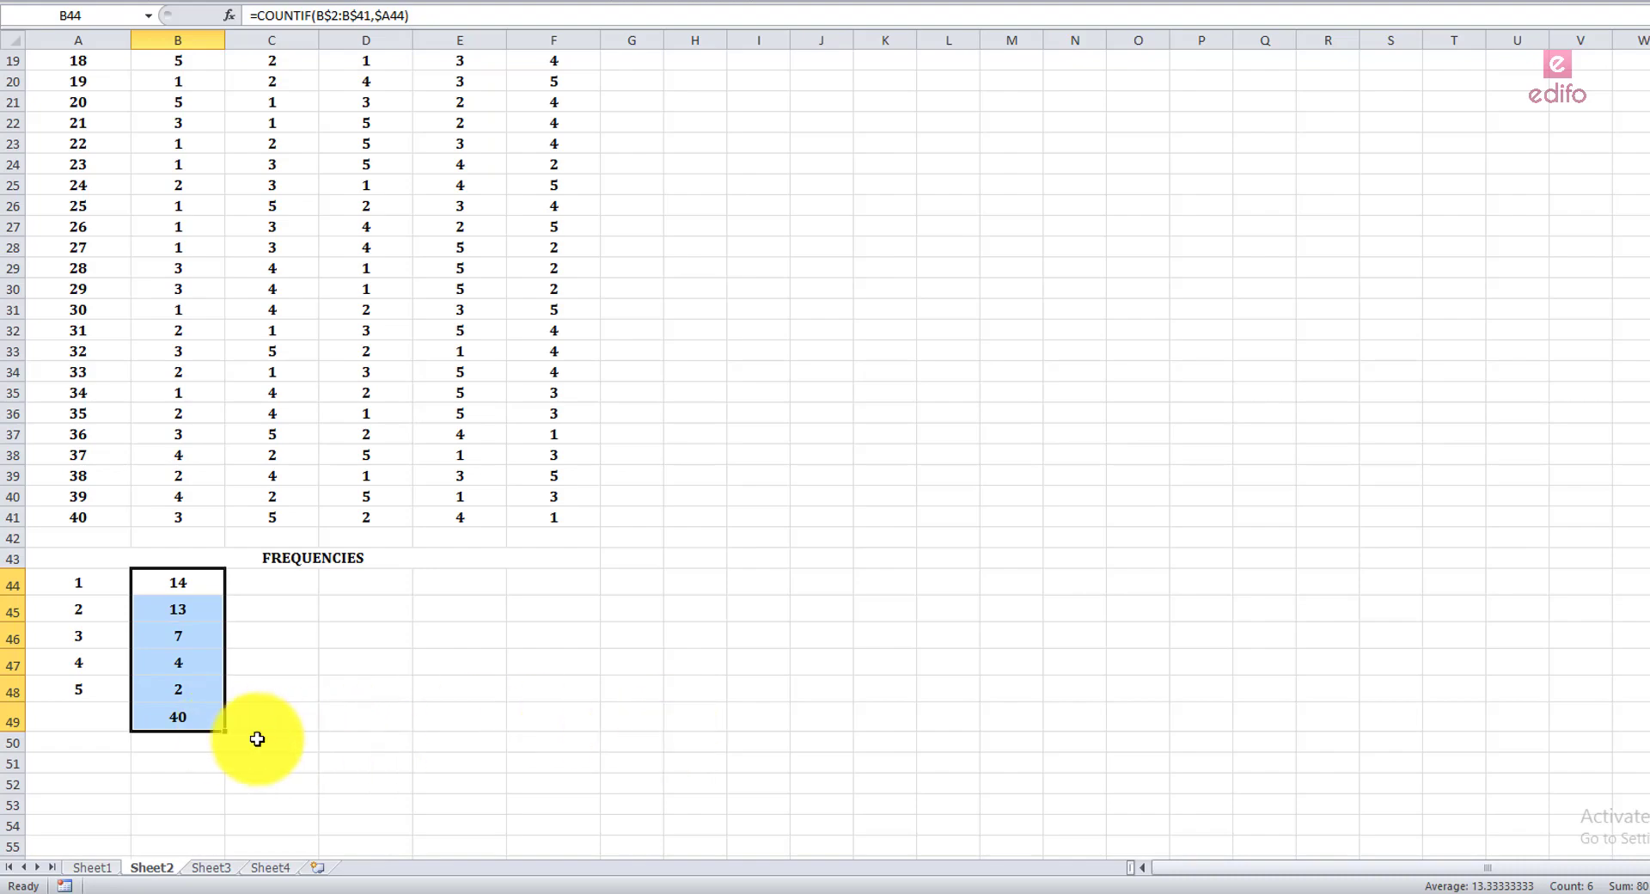
pyautogui.moveTo(225, 731); pyautogui.dragTo(560, 729)
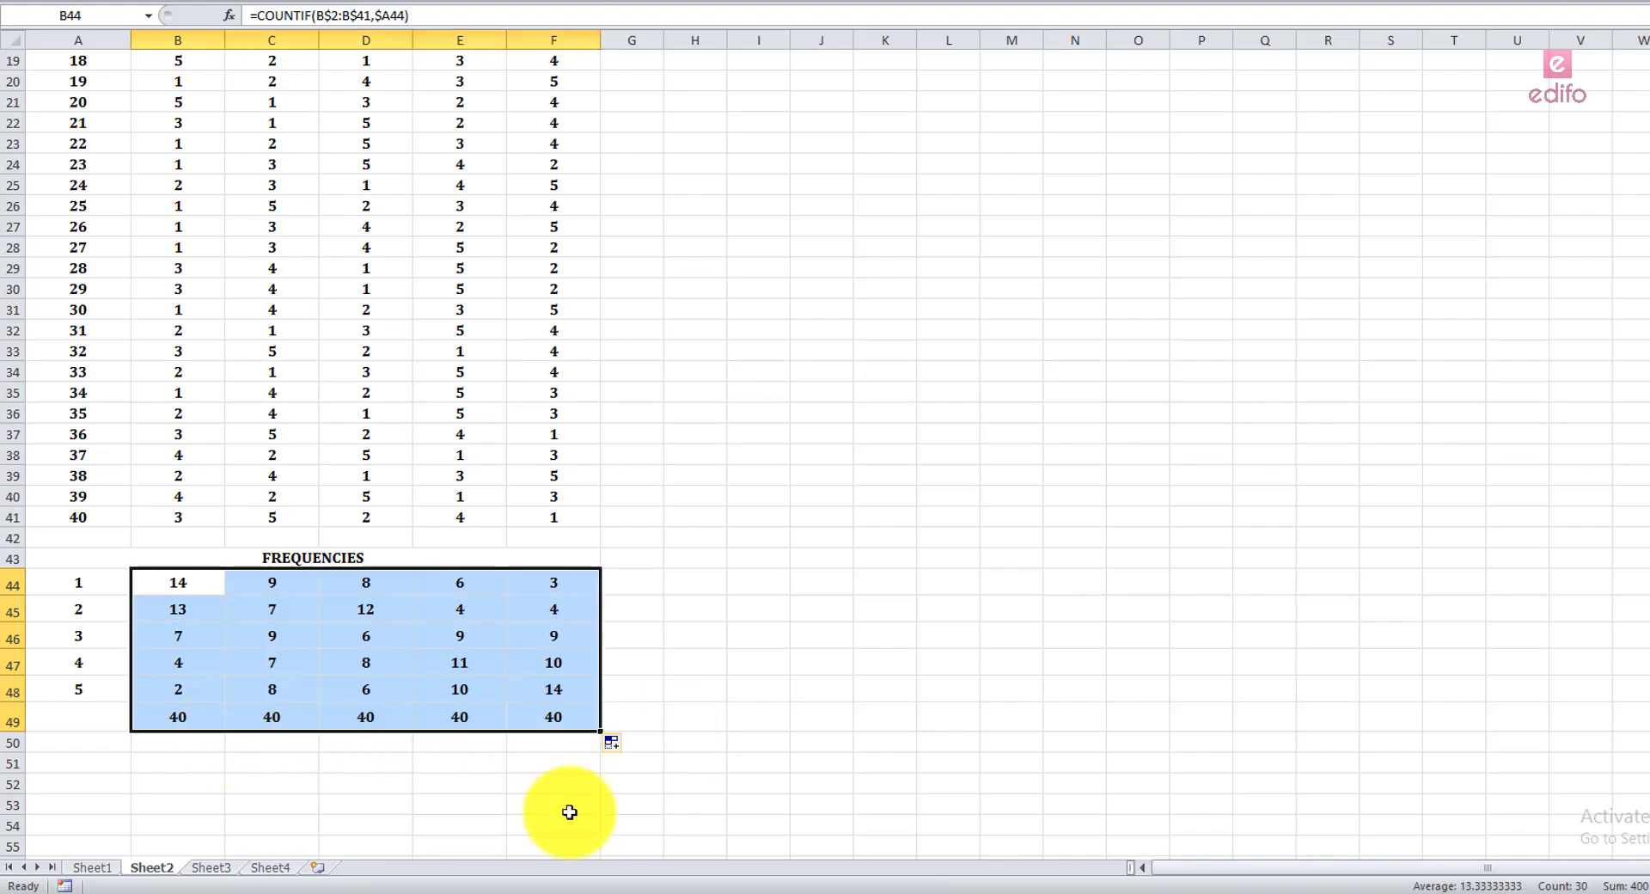
# - Check the count and total formulas in columns B, C, D and F
pyautogui.click(552, 722)
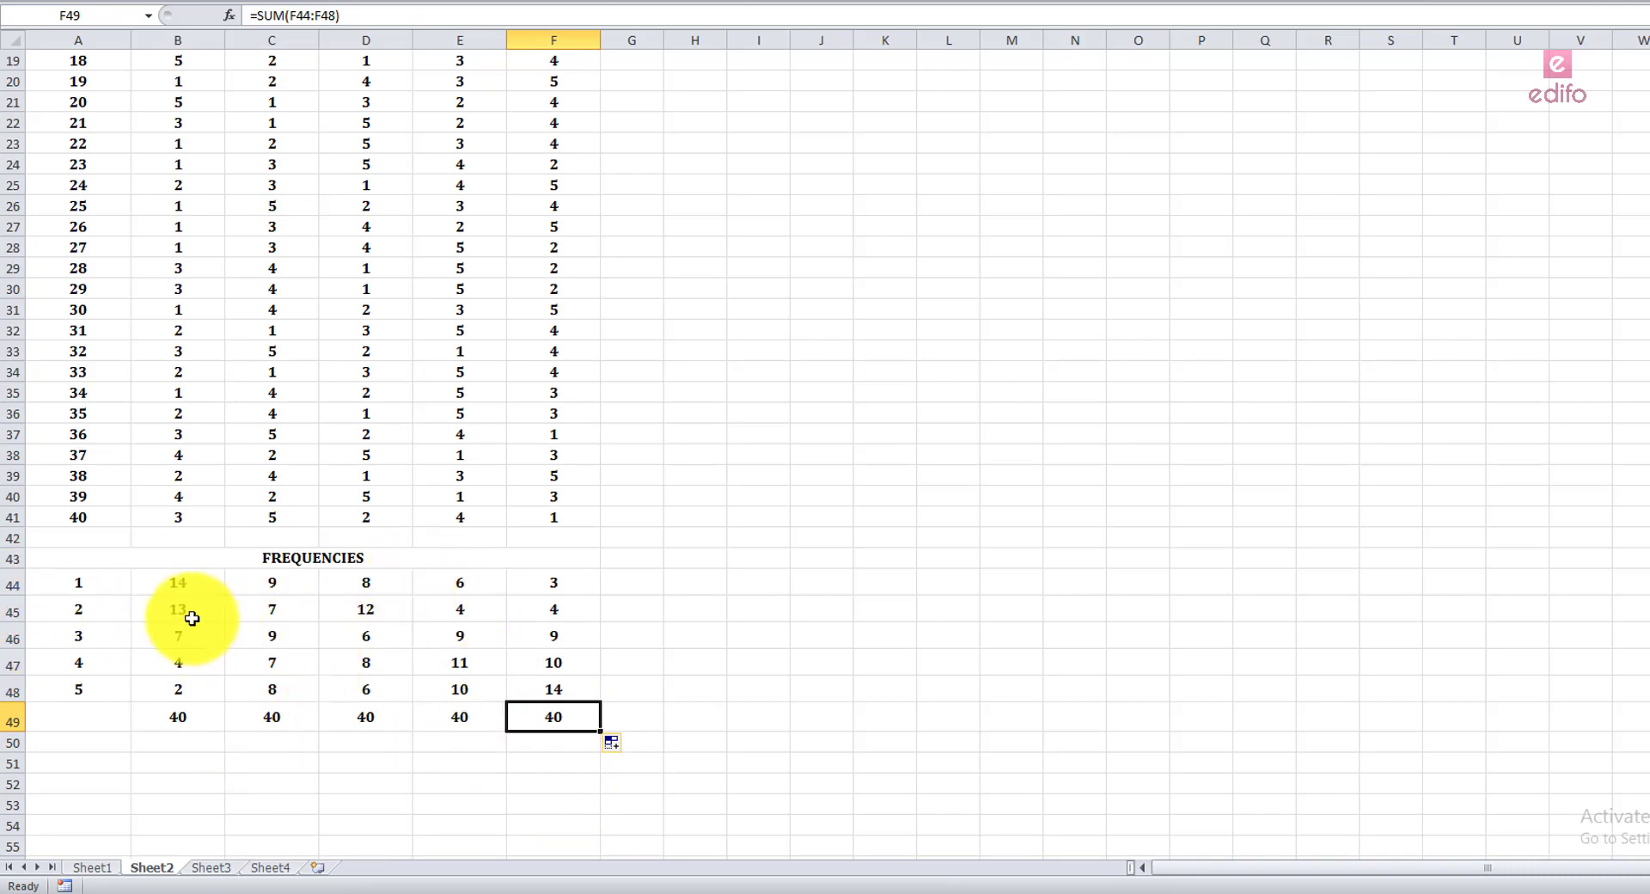
pyautogui.click(194, 727)
pyautogui.click(206, 584)
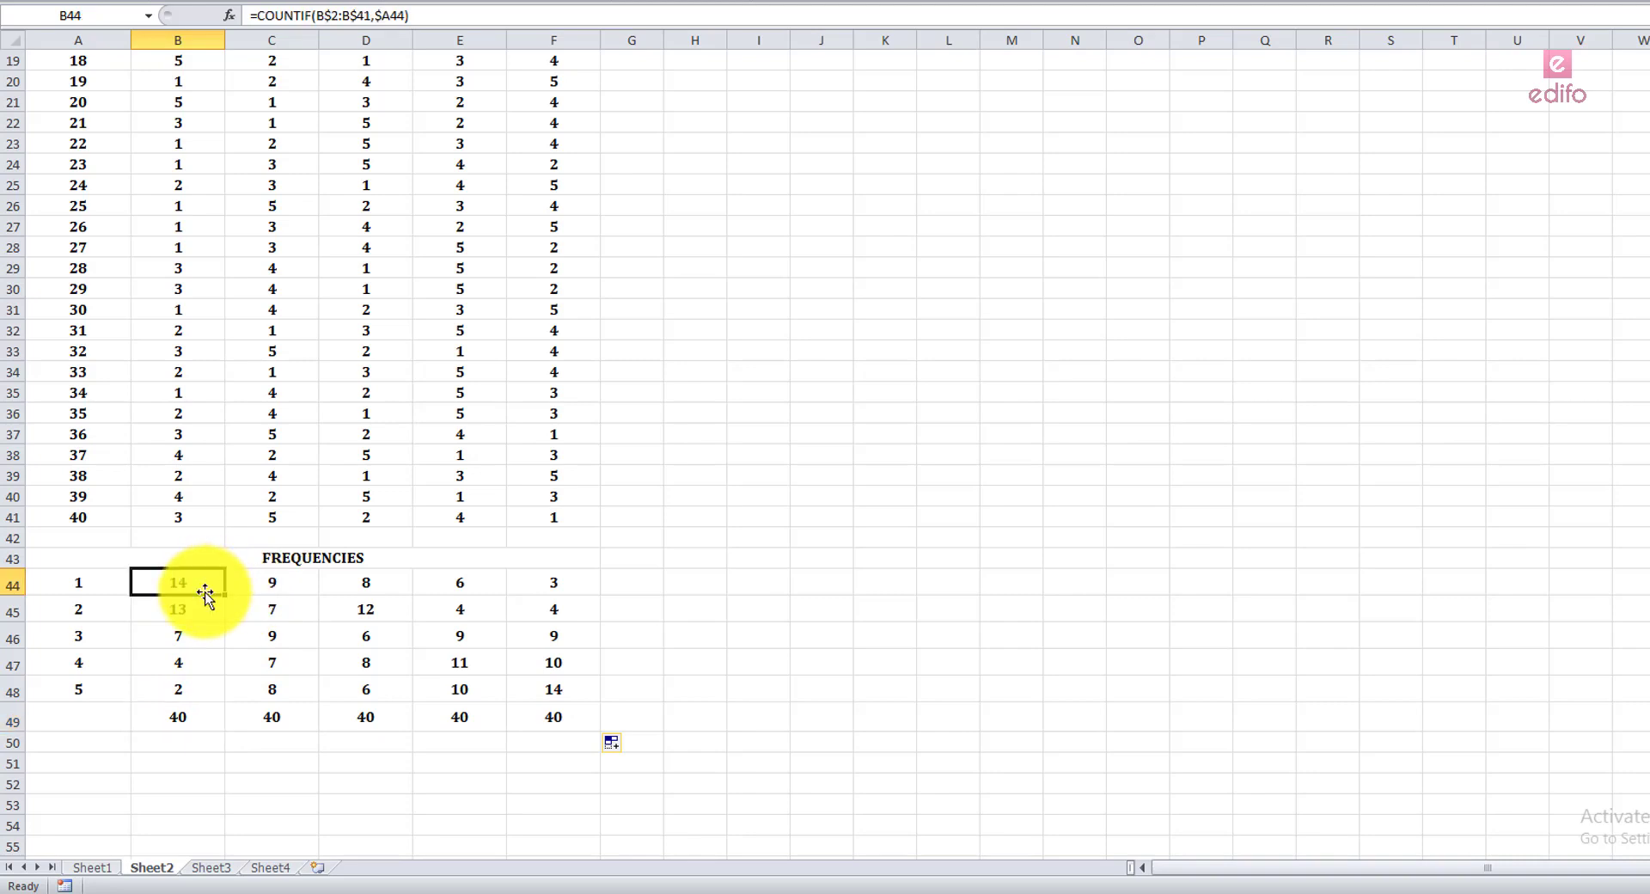
pyautogui.click(206, 635)
pyautogui.click(214, 662)
pyautogui.click(210, 689)
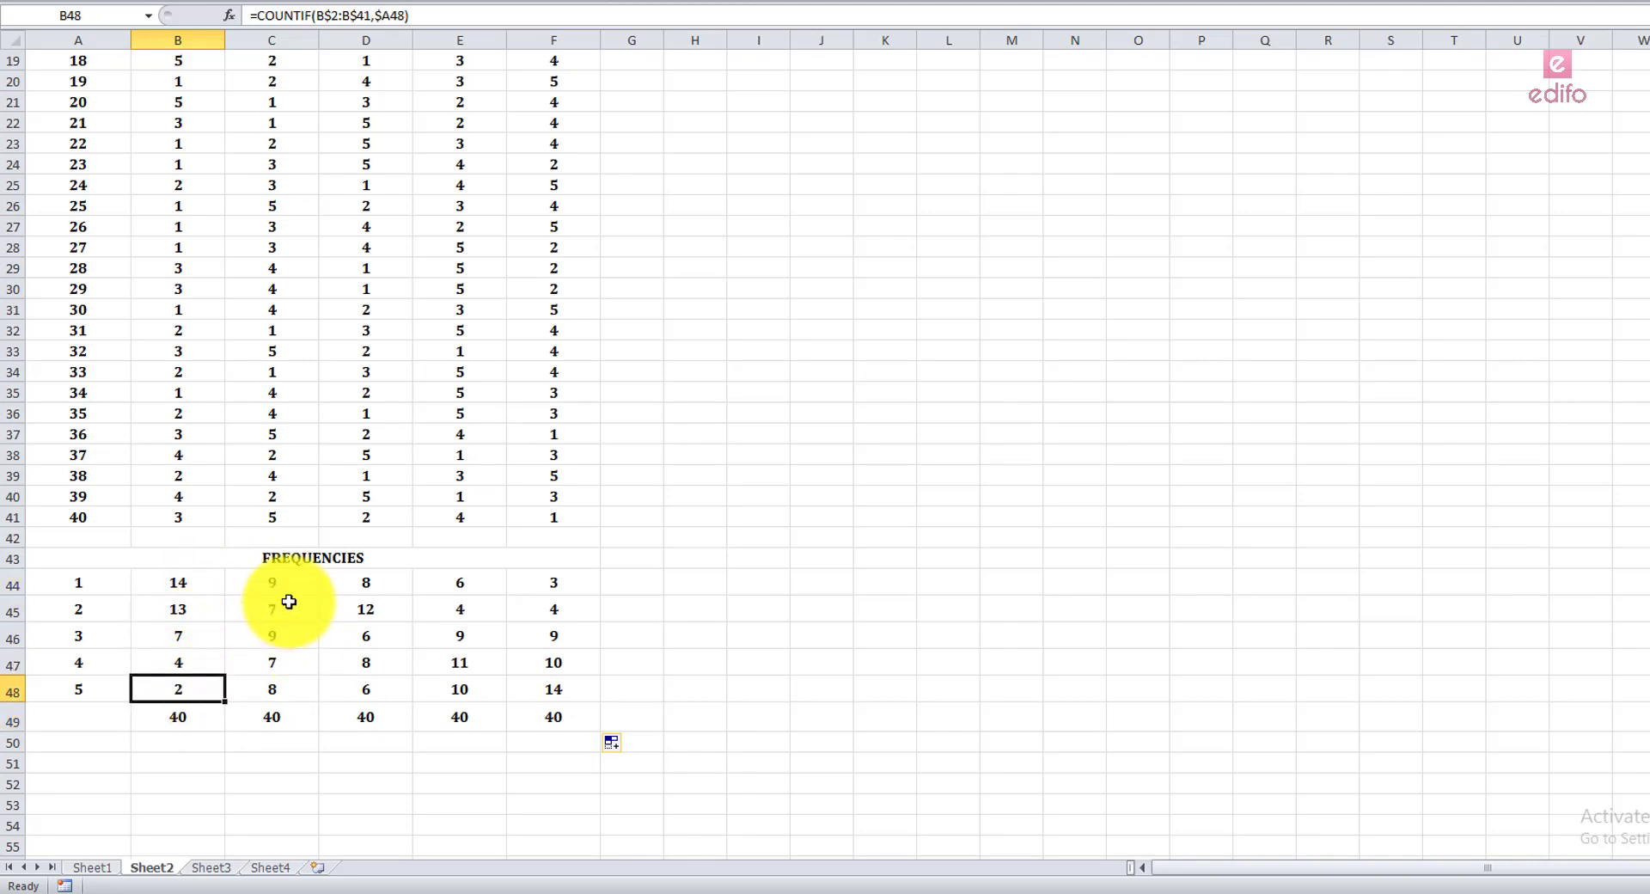
pyautogui.click(290, 612)
pyautogui.click(291, 634)
pyautogui.click(287, 662)
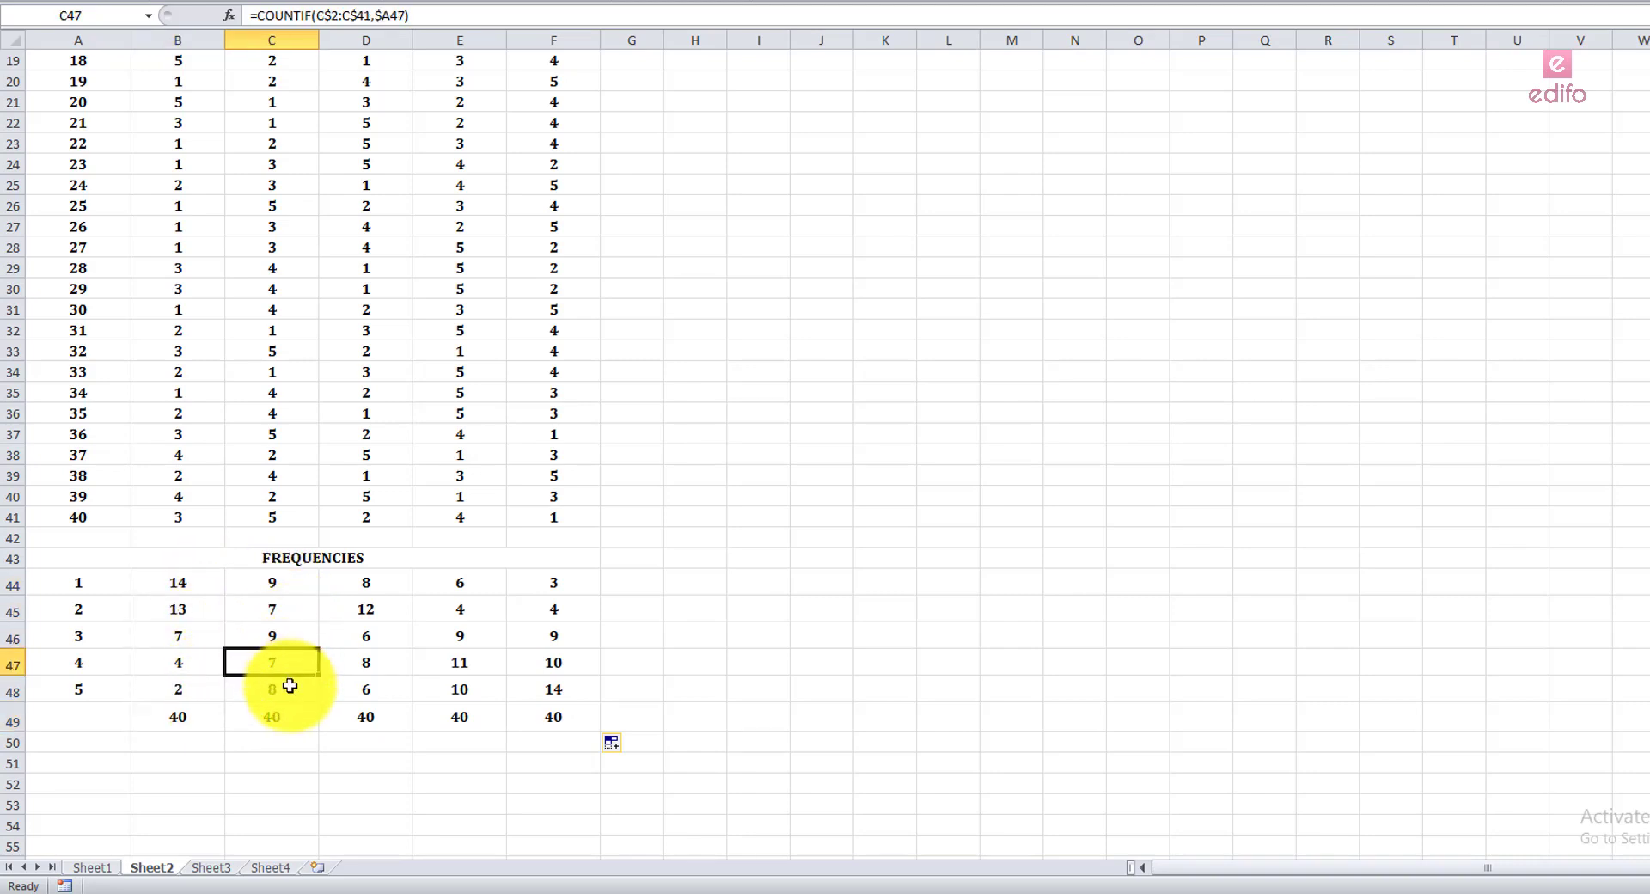
pyautogui.click(284, 689)
pyautogui.click(383, 582)
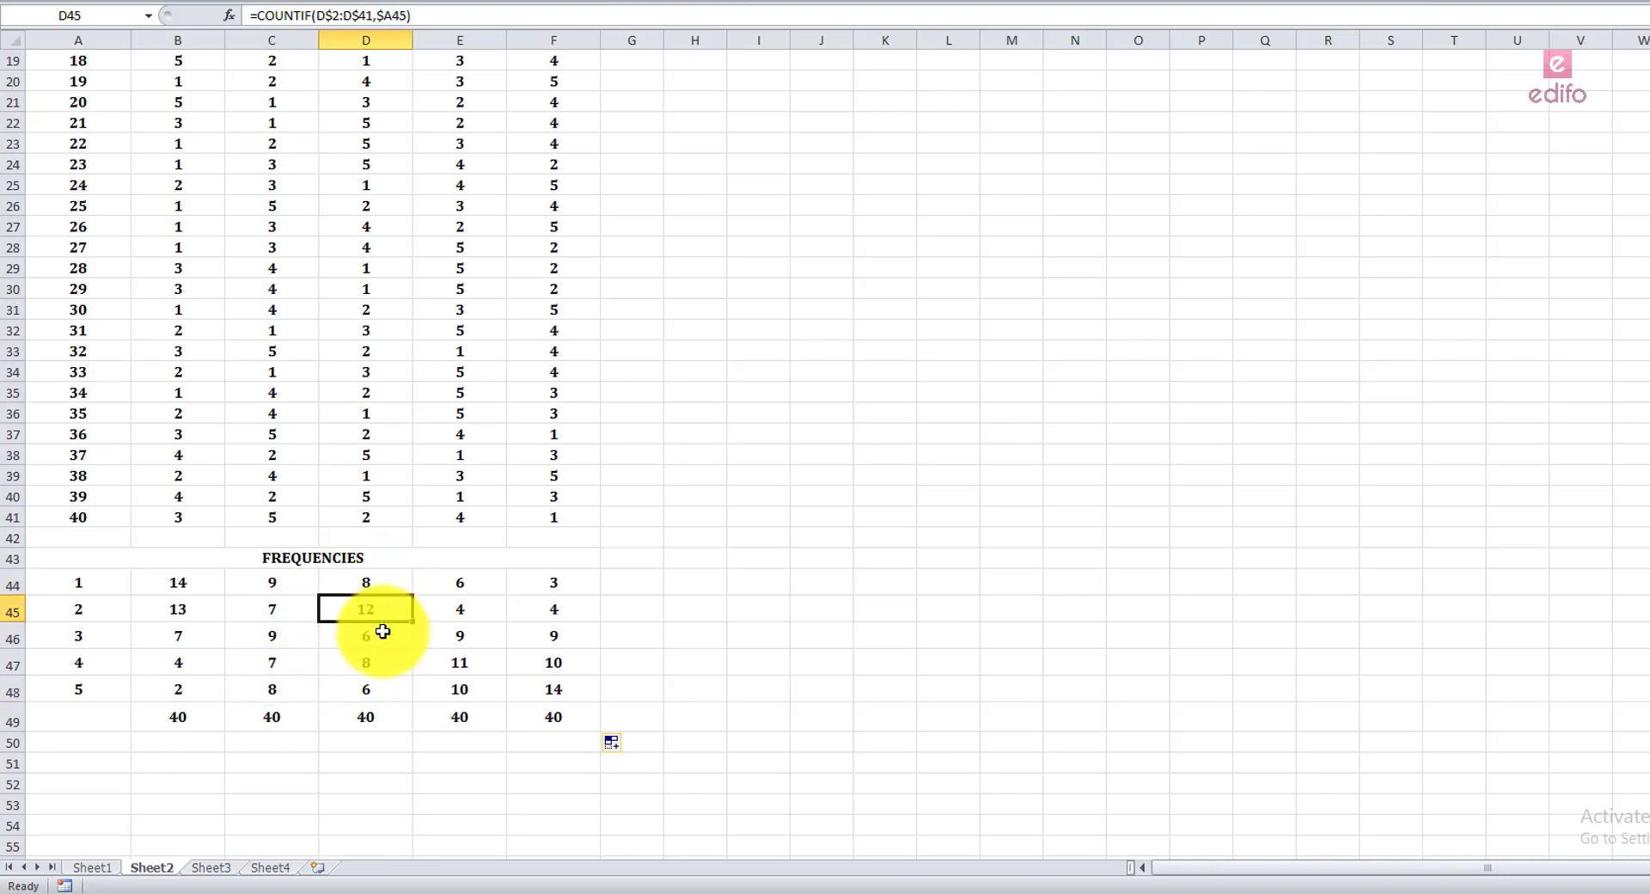
pyautogui.click(384, 664)
pyautogui.click(380, 688)
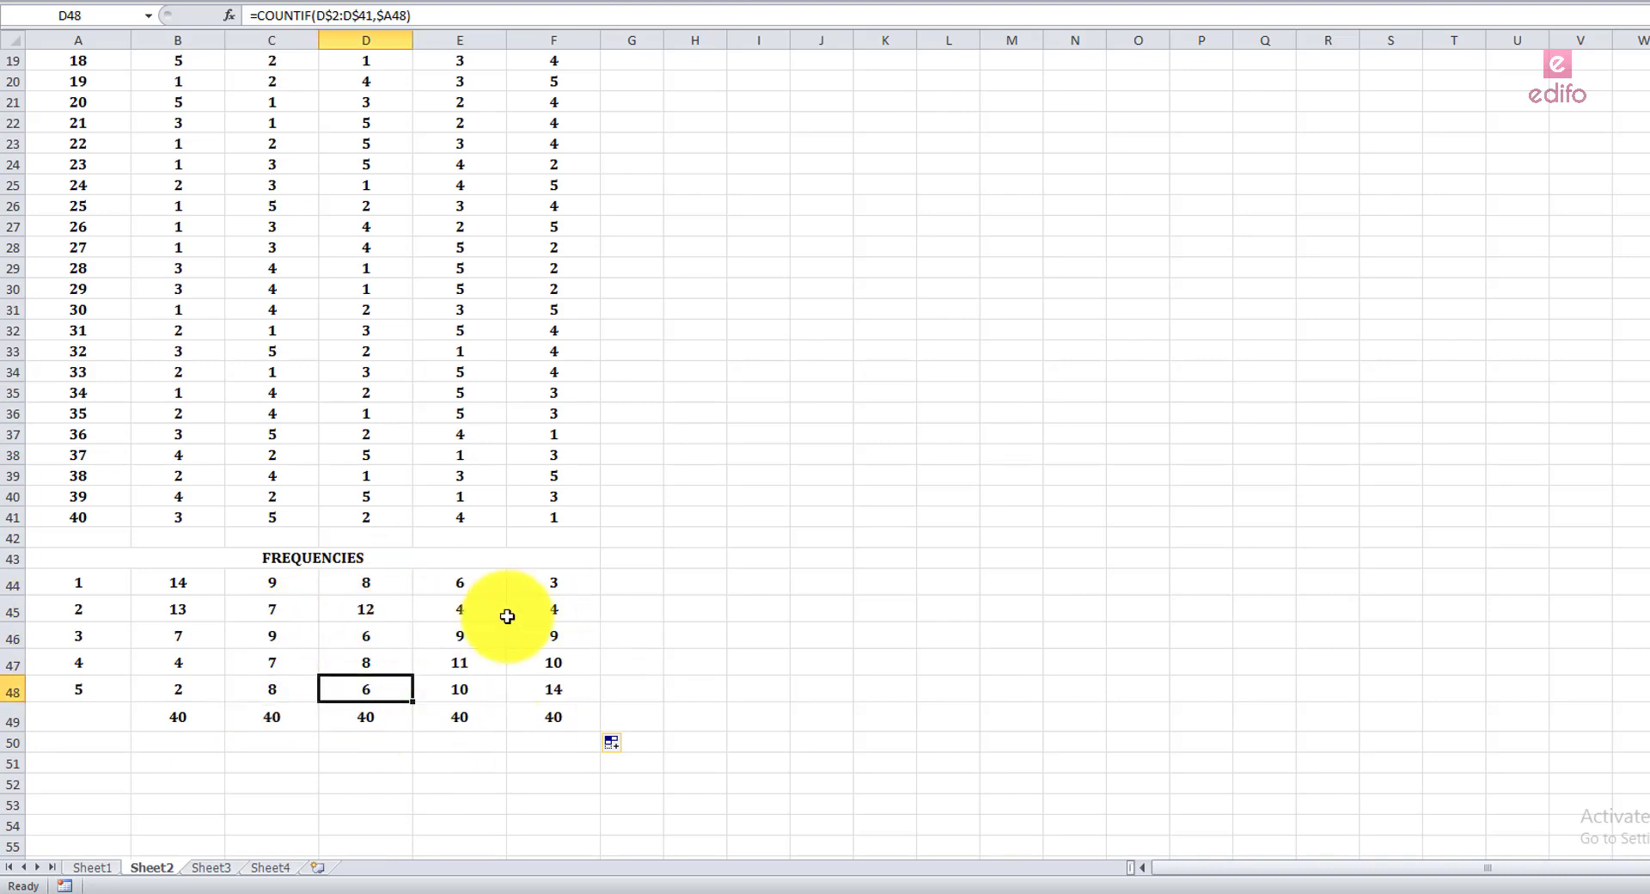
pyautogui.click(633, 582)
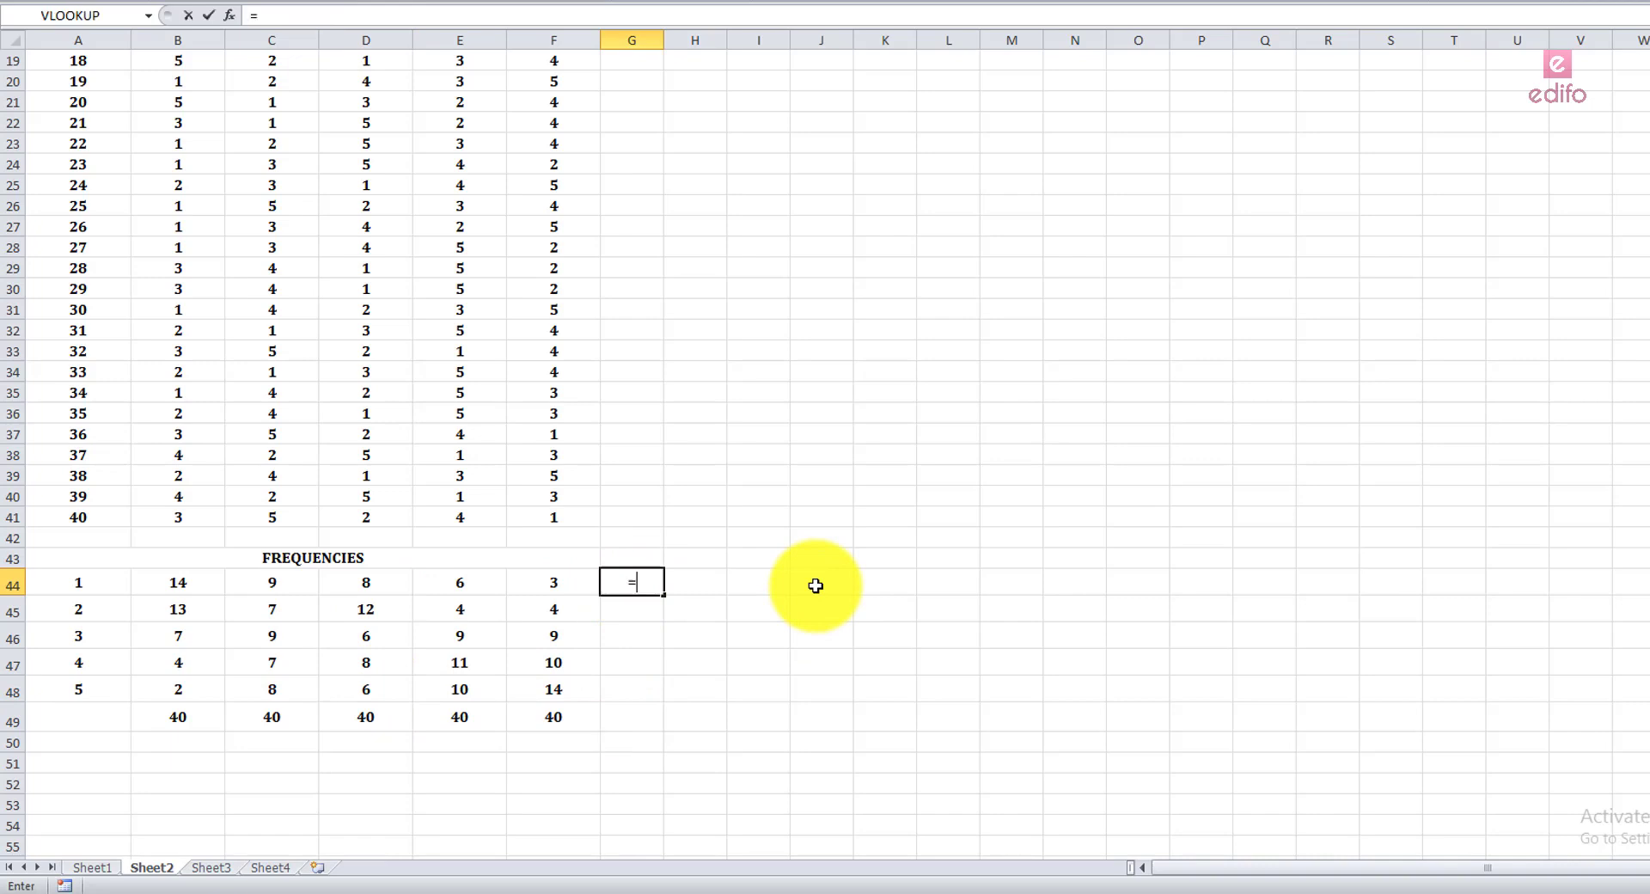
# - Sum B44:F44 in G44 and fill the row total down to G48, each showing 40
pyautogui.write('=SUM(')
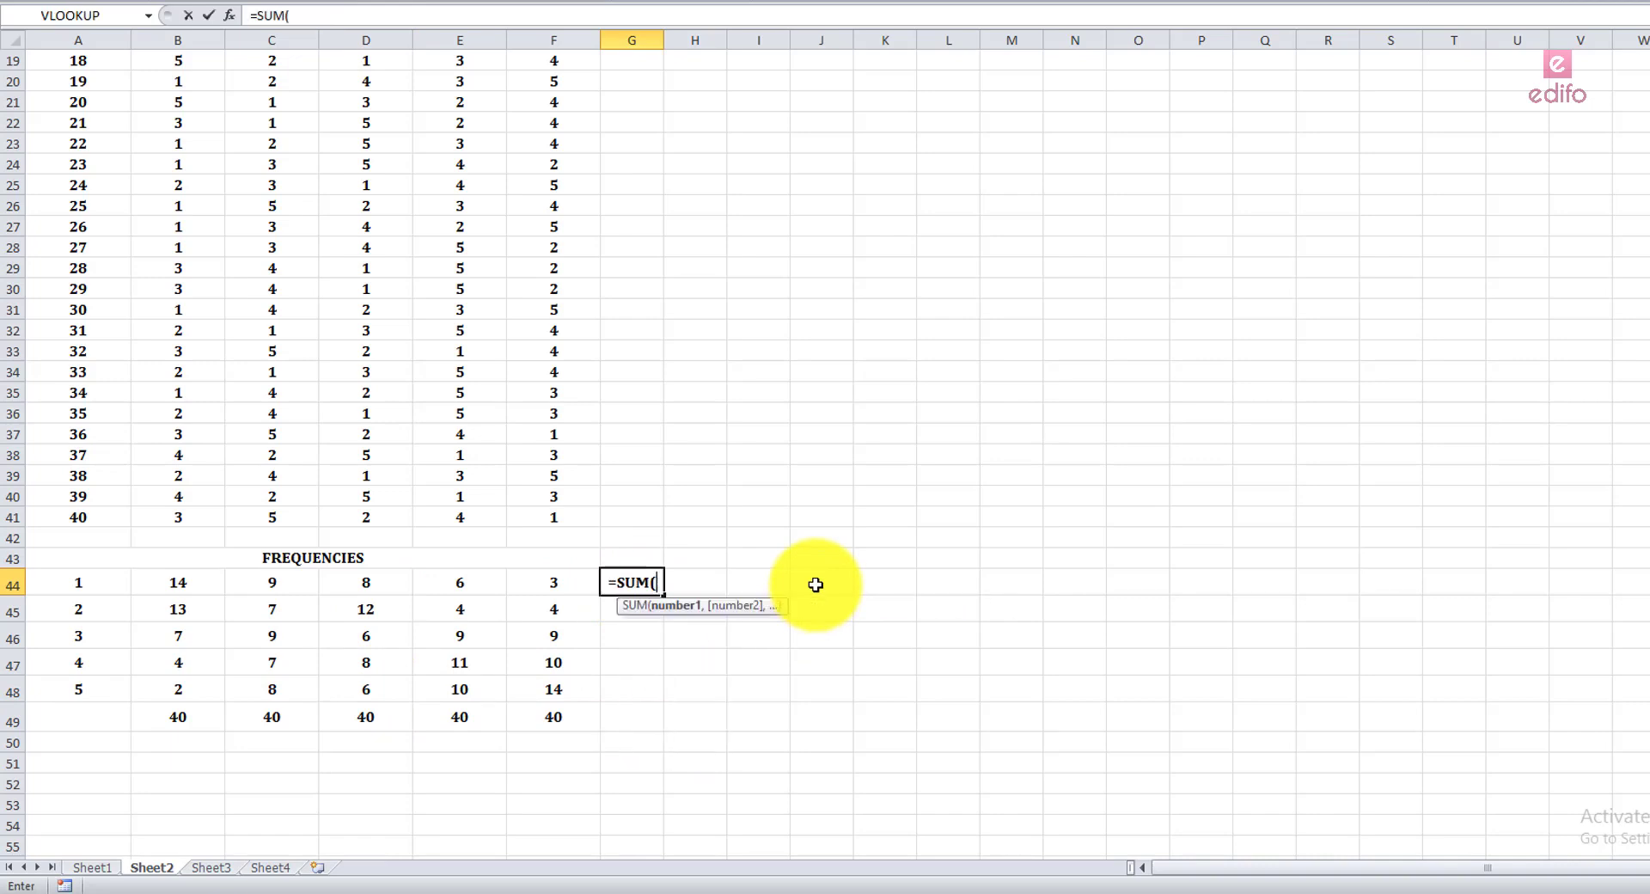
pyautogui.moveTo(215, 582); pyautogui.dragTo(530, 588)
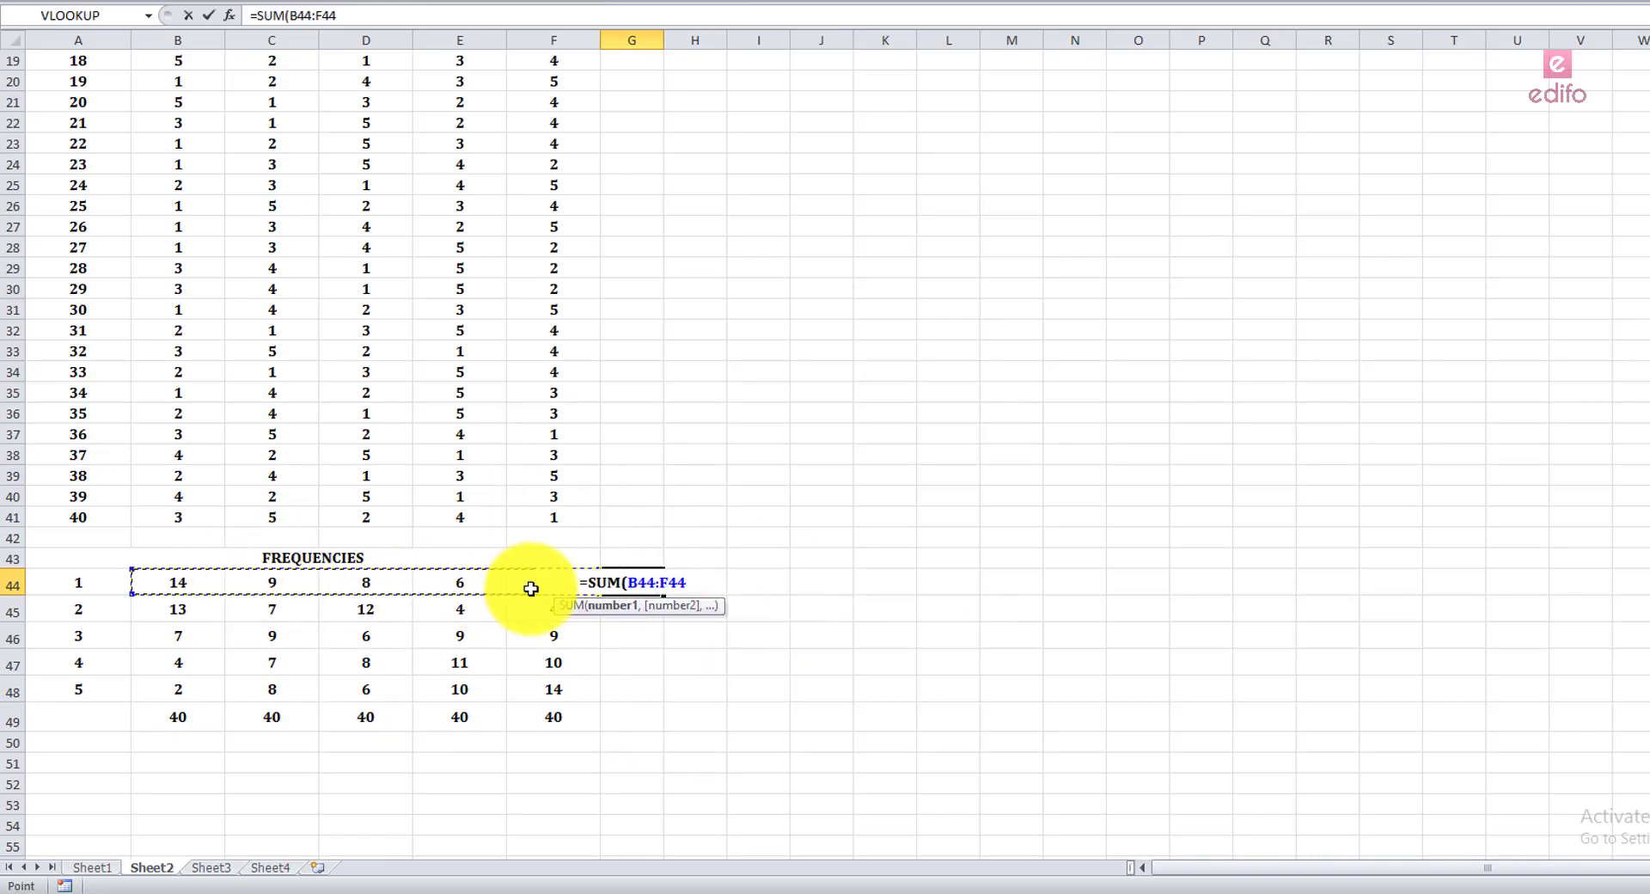
pyautogui.press('Return')
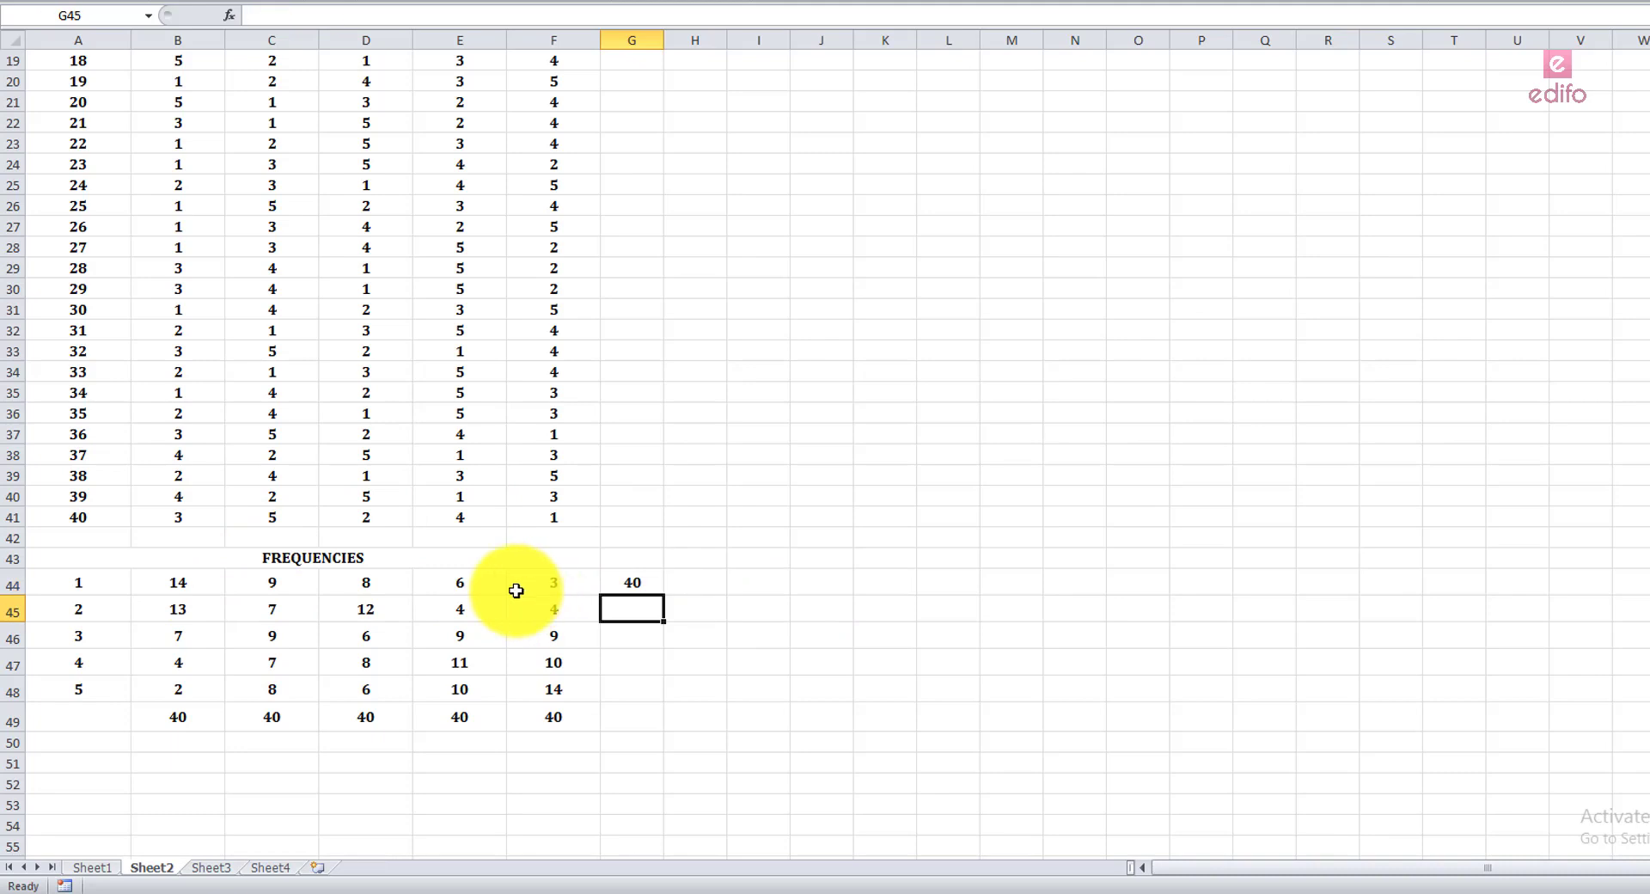
pyautogui.click(634, 582)
pyautogui.moveTo(662, 593); pyautogui.dragTo(665, 698)
pyautogui.click(844, 666)
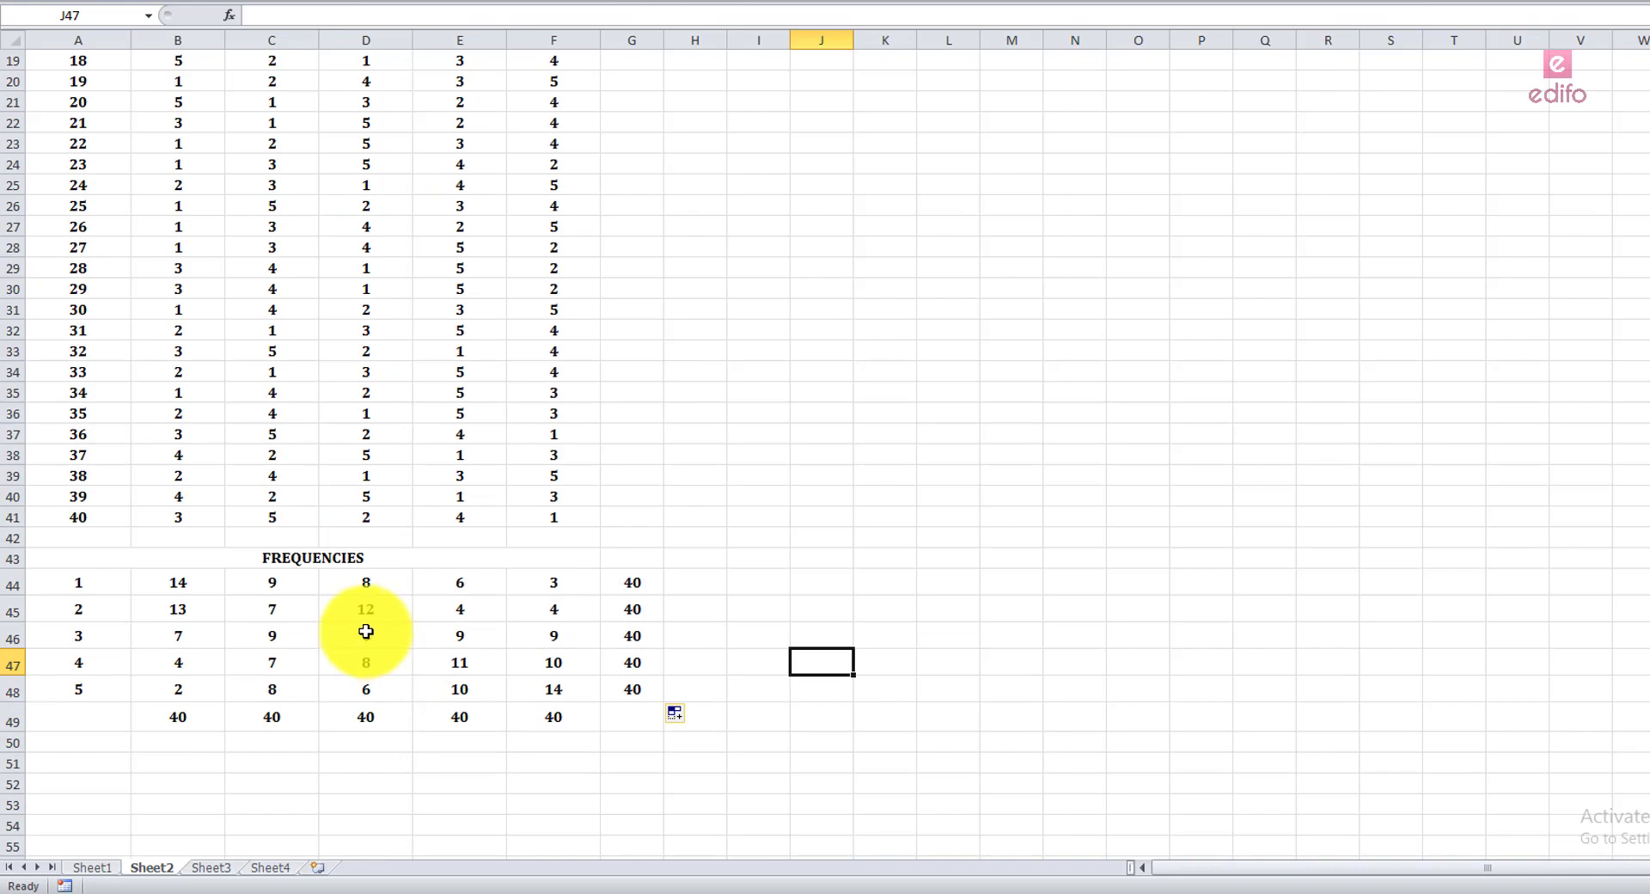
# - Copy the Camera-to-Battery feature headers from Sheet2 and paste them transposed down Sheet3 from B5
pyautogui.click(206, 870)
pyautogui.click(159, 871)
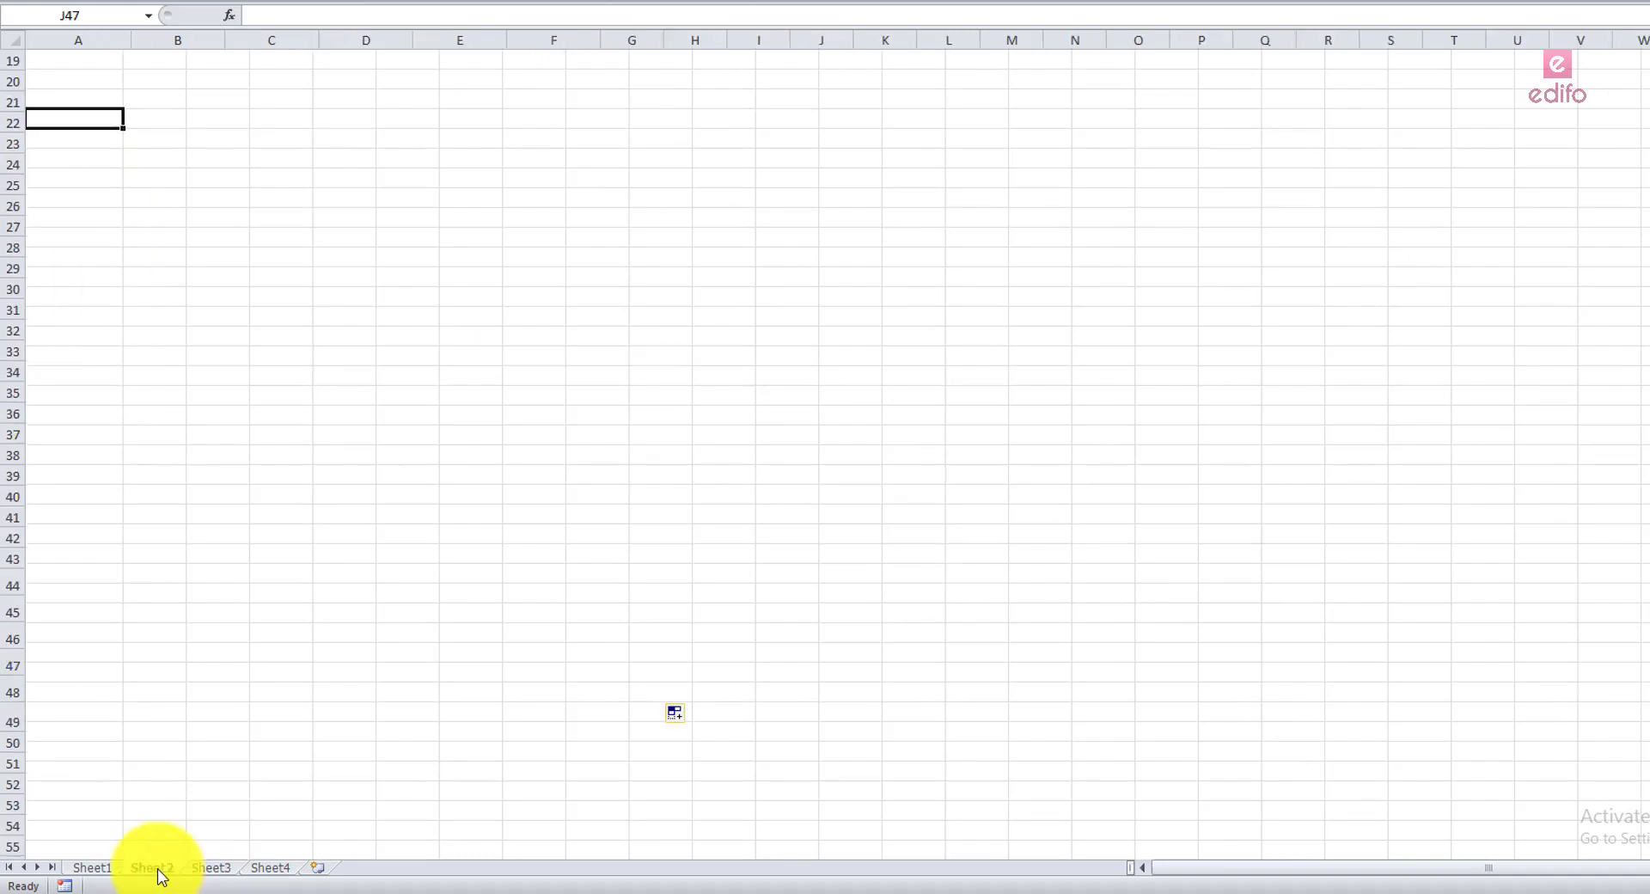
pyautogui.scroll(1, 197, 615)
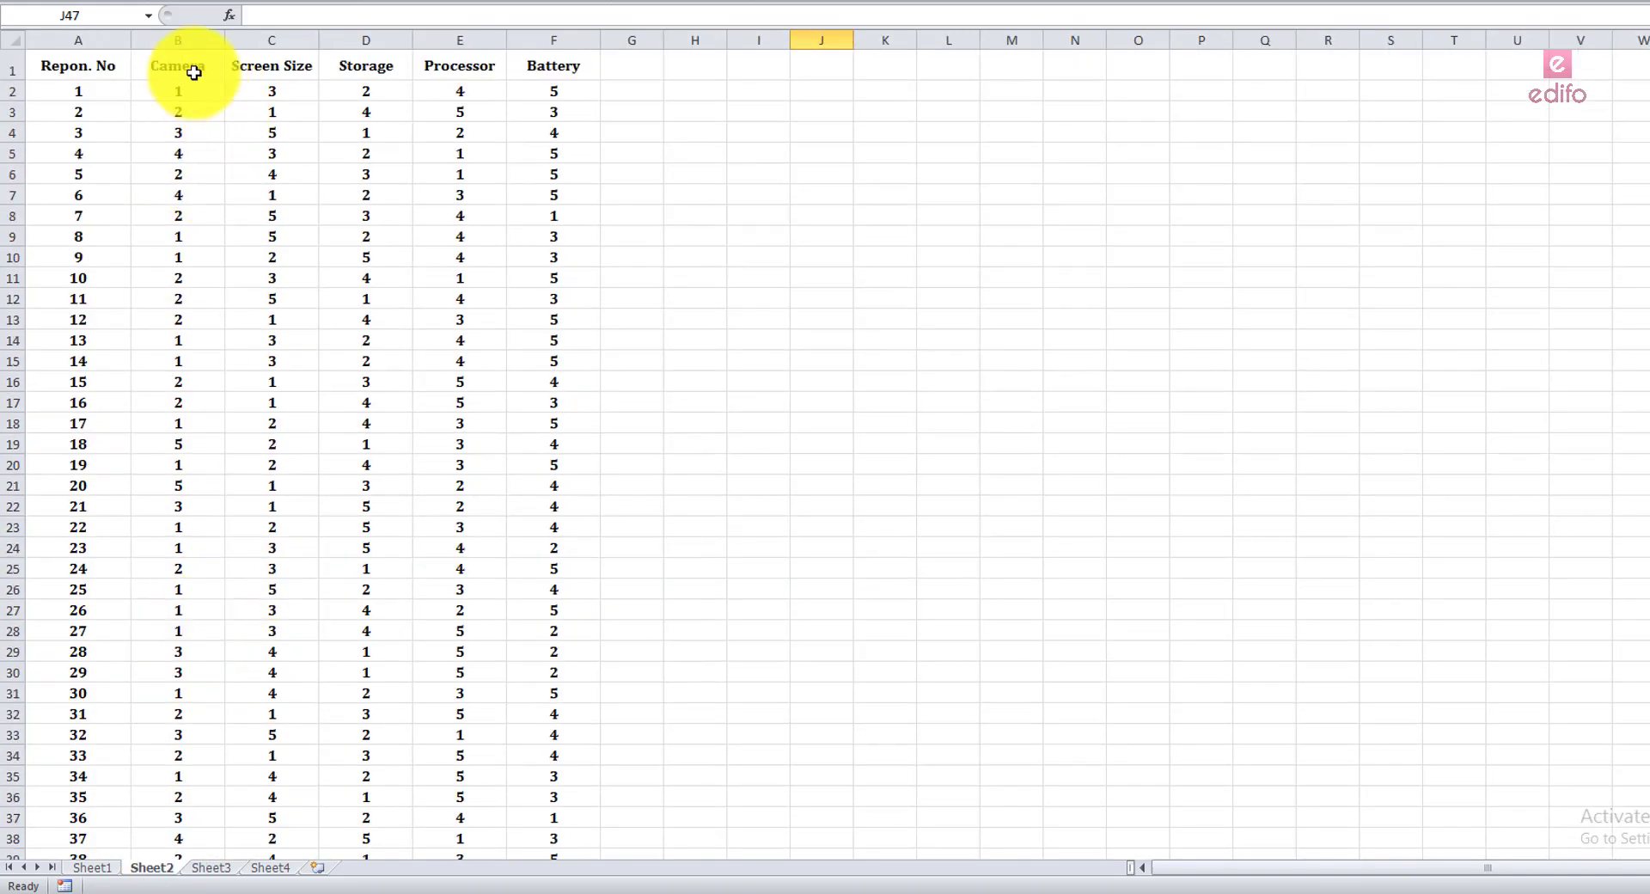
pyautogui.moveTo(194, 73); pyautogui.dragTo(557, 75)
pyautogui.hotkey('ctrl', 'c')
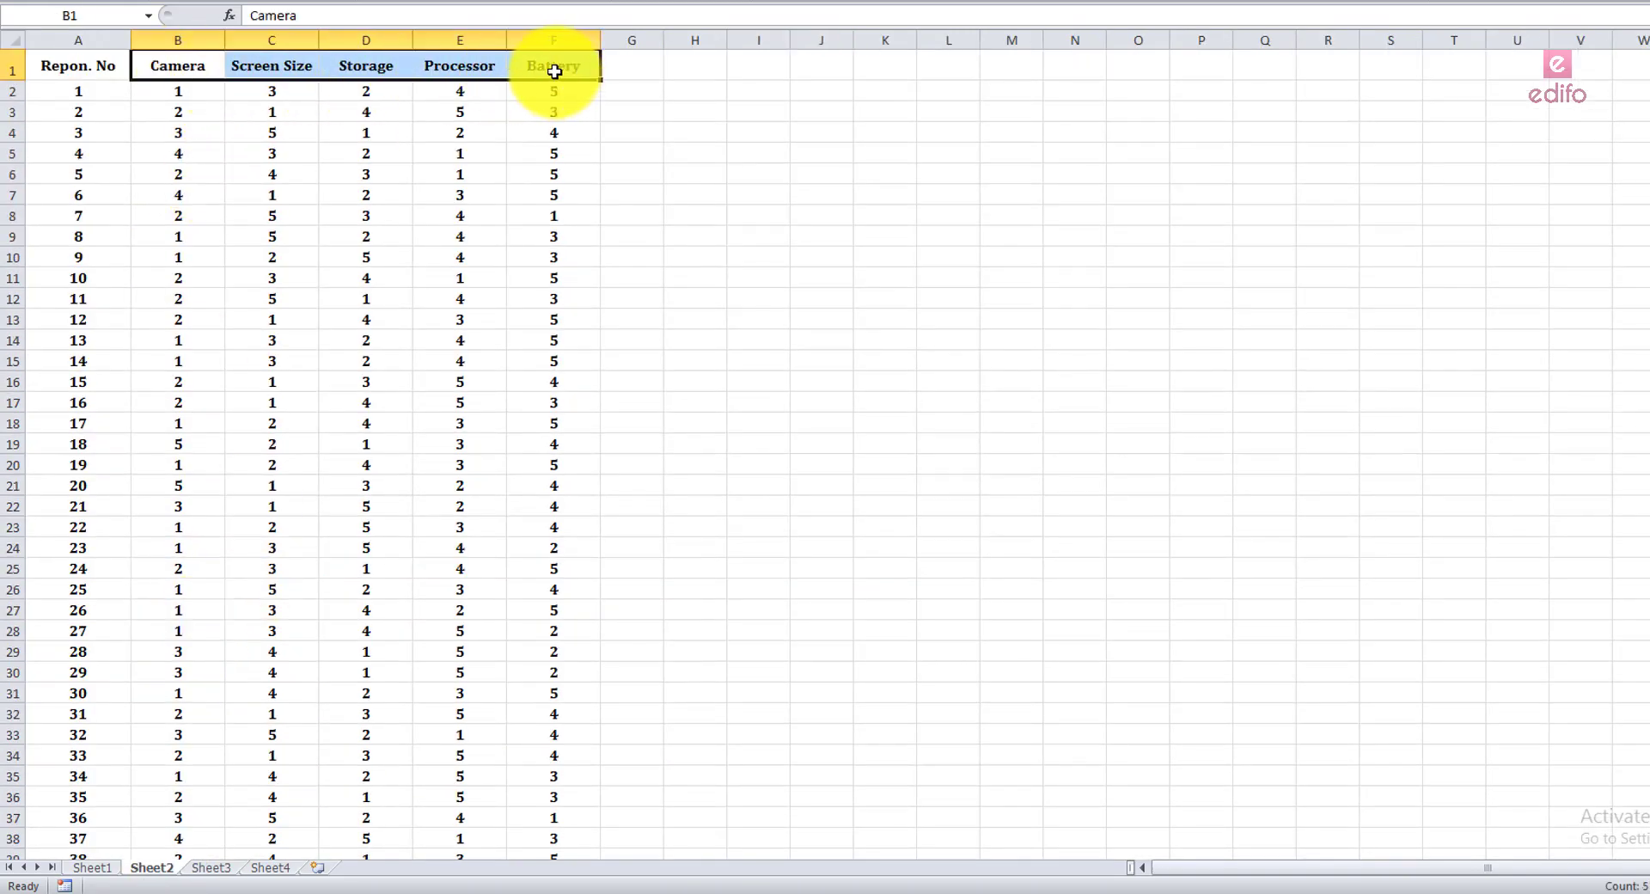
pyautogui.click(209, 868)
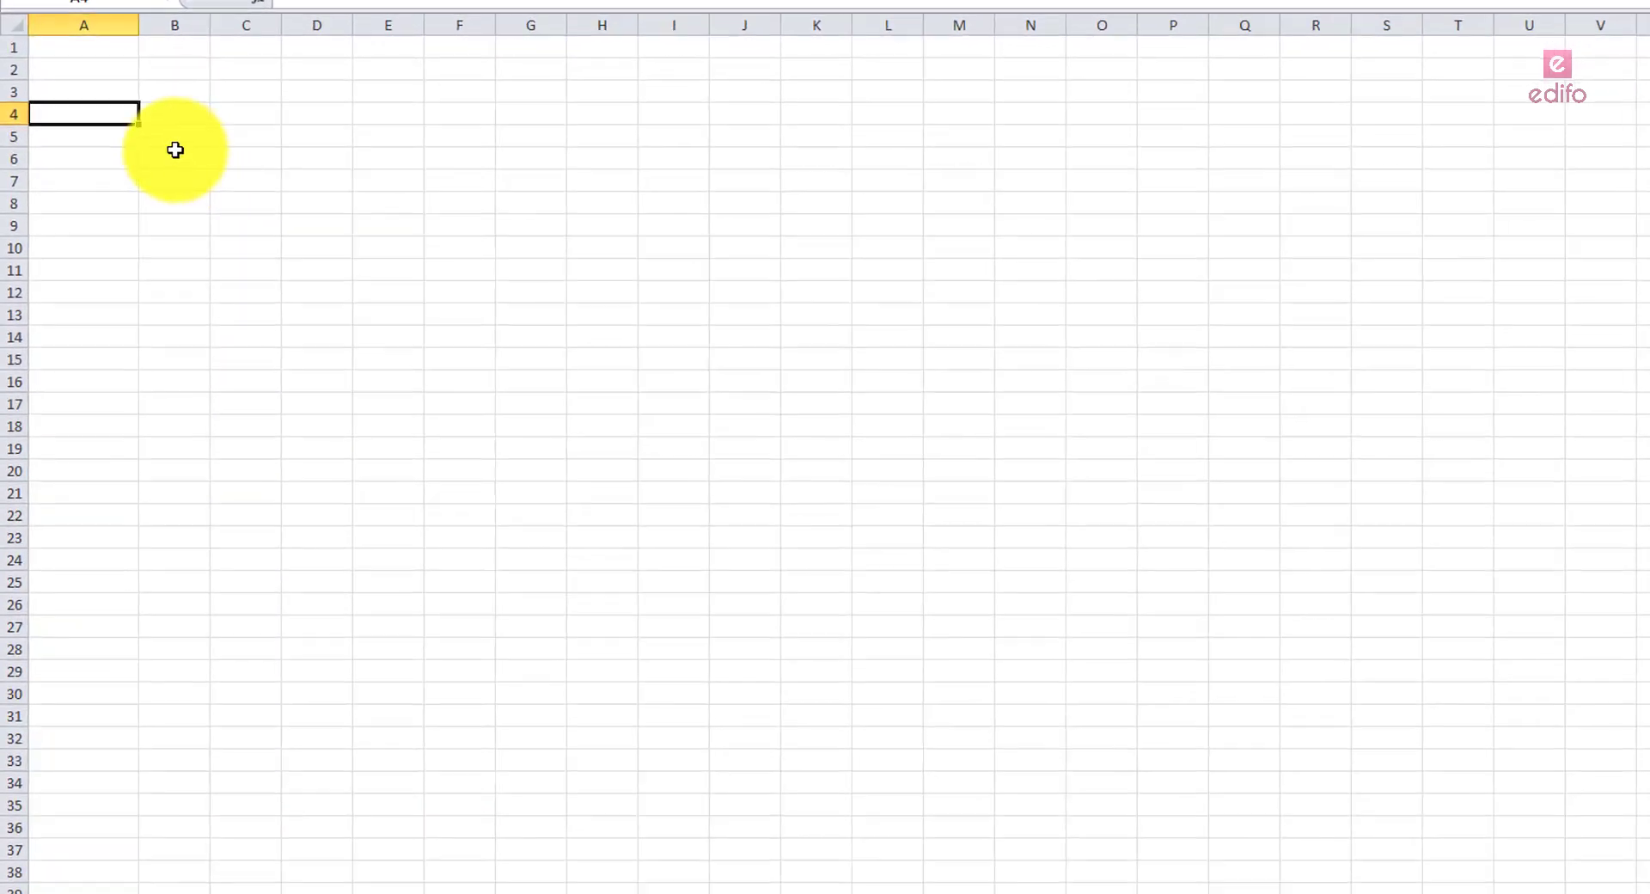
pyautogui.rightClick(128, 134)
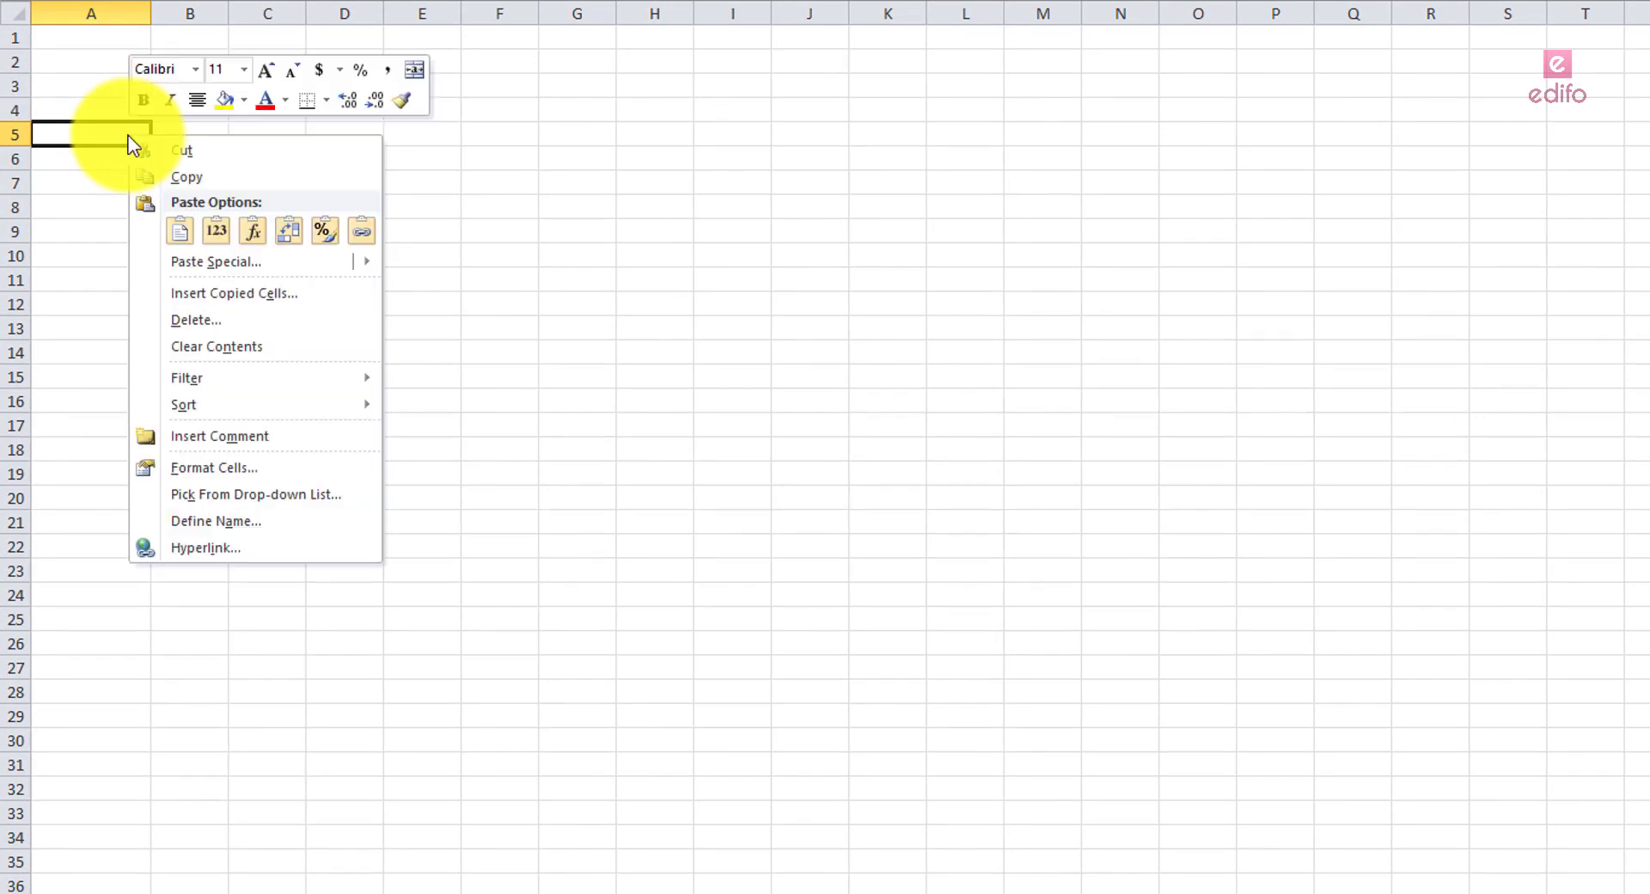
pyautogui.click(204, 130)
pyautogui.rightClick(205, 131)
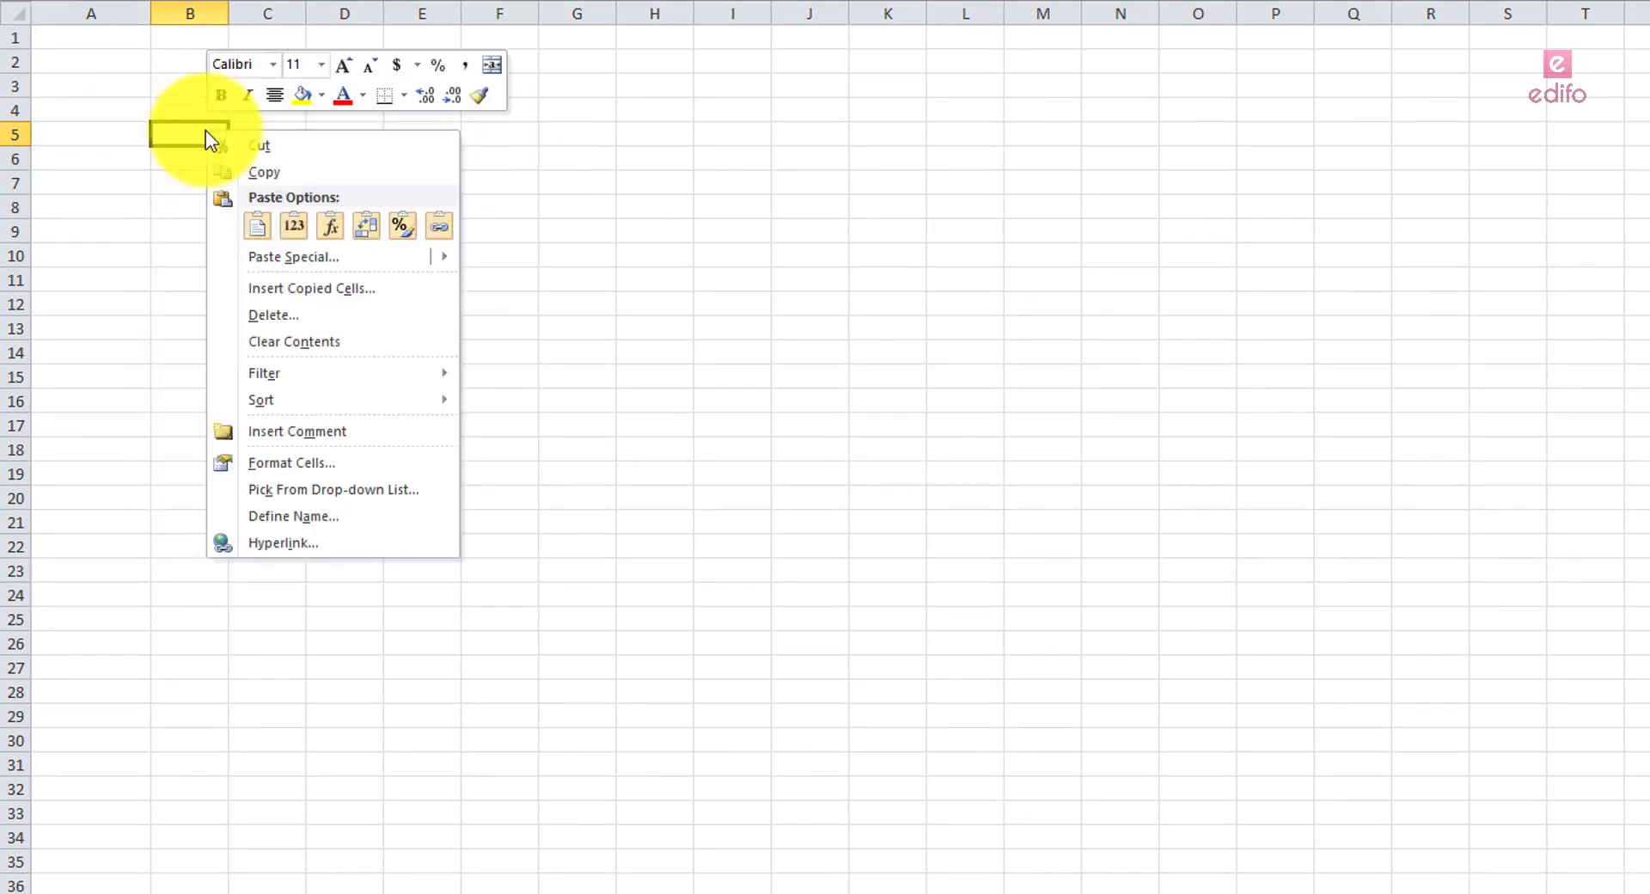
pyautogui.click(372, 230)
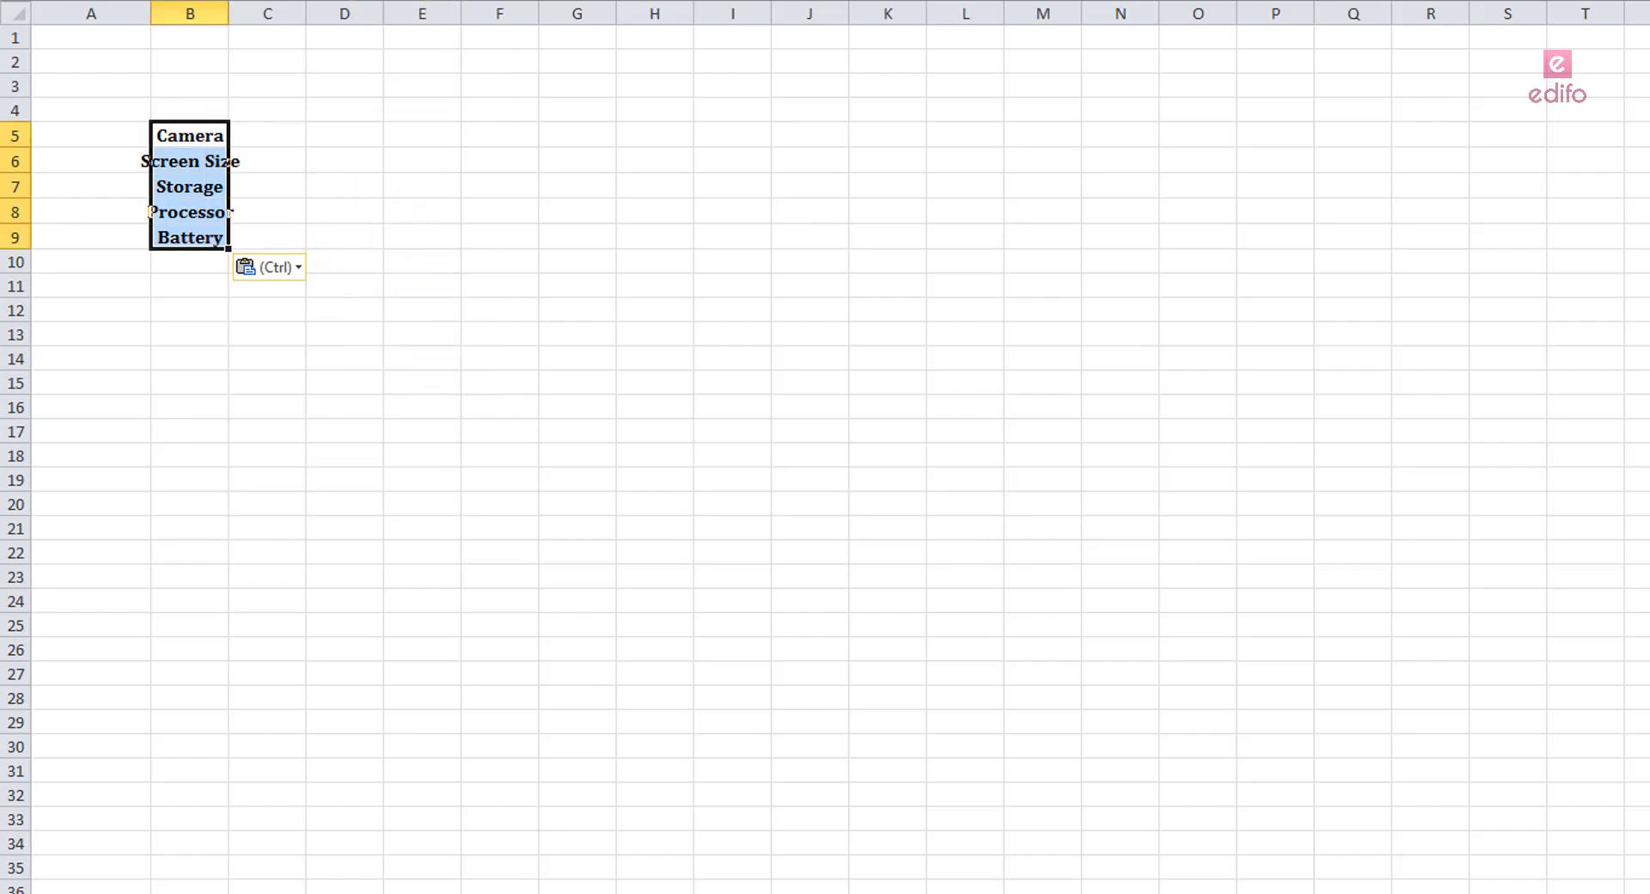
pyautogui.click(499, 186)
# - Widen column B and add Rank 1–Rank 5 headings in C4:G4, formatted bold like Camera
pyautogui.moveTo(229, 14); pyautogui.dragTo(302, 22)
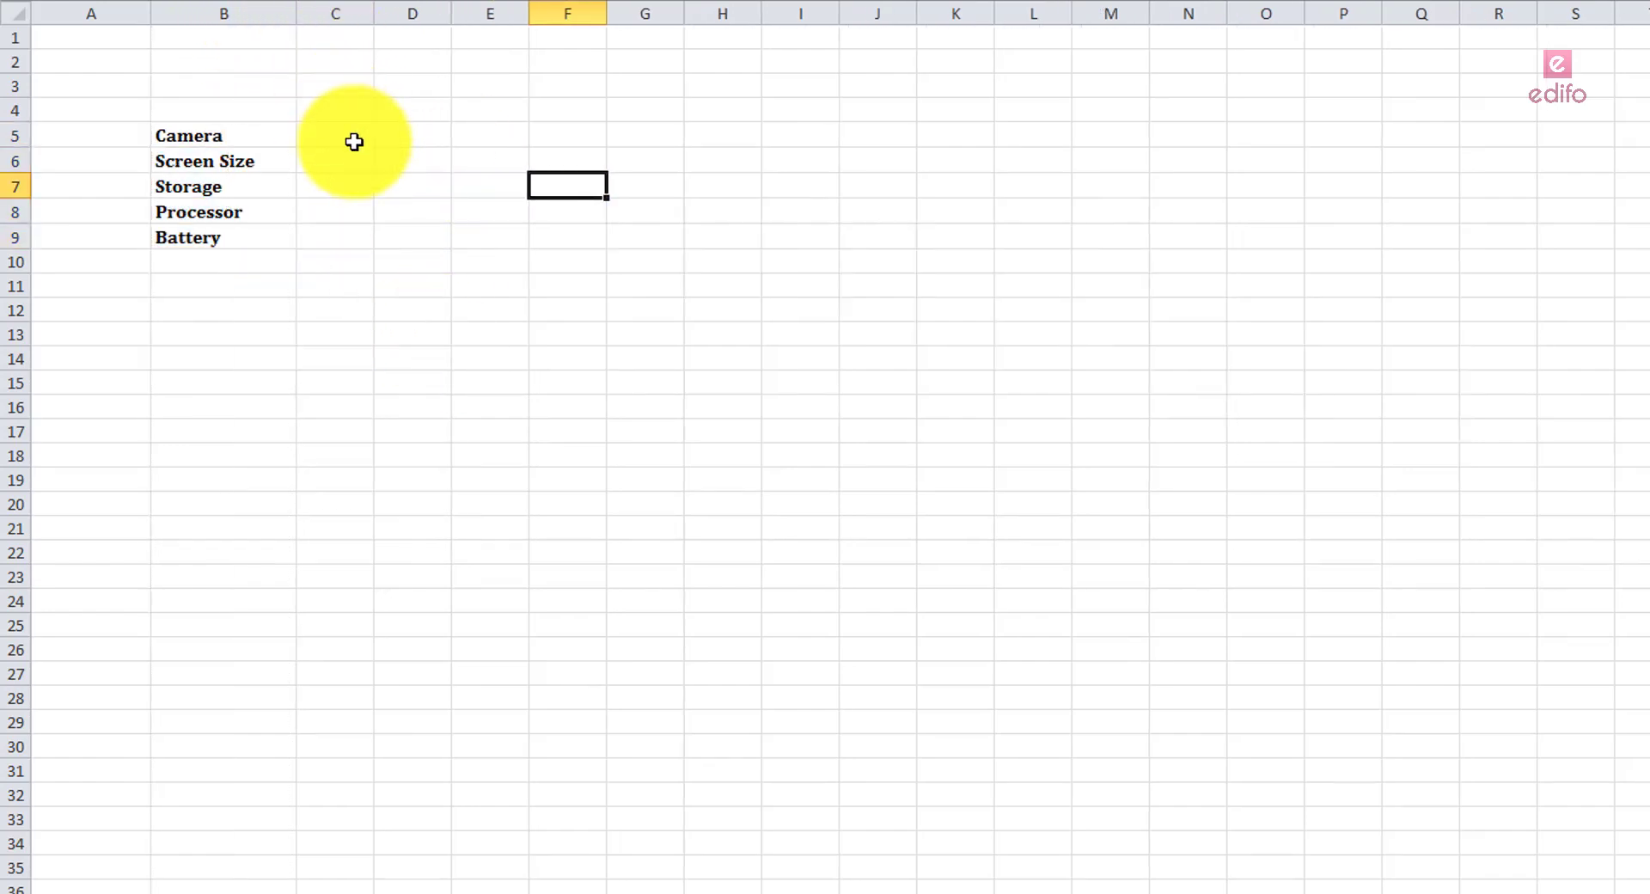
pyautogui.click(347, 112)
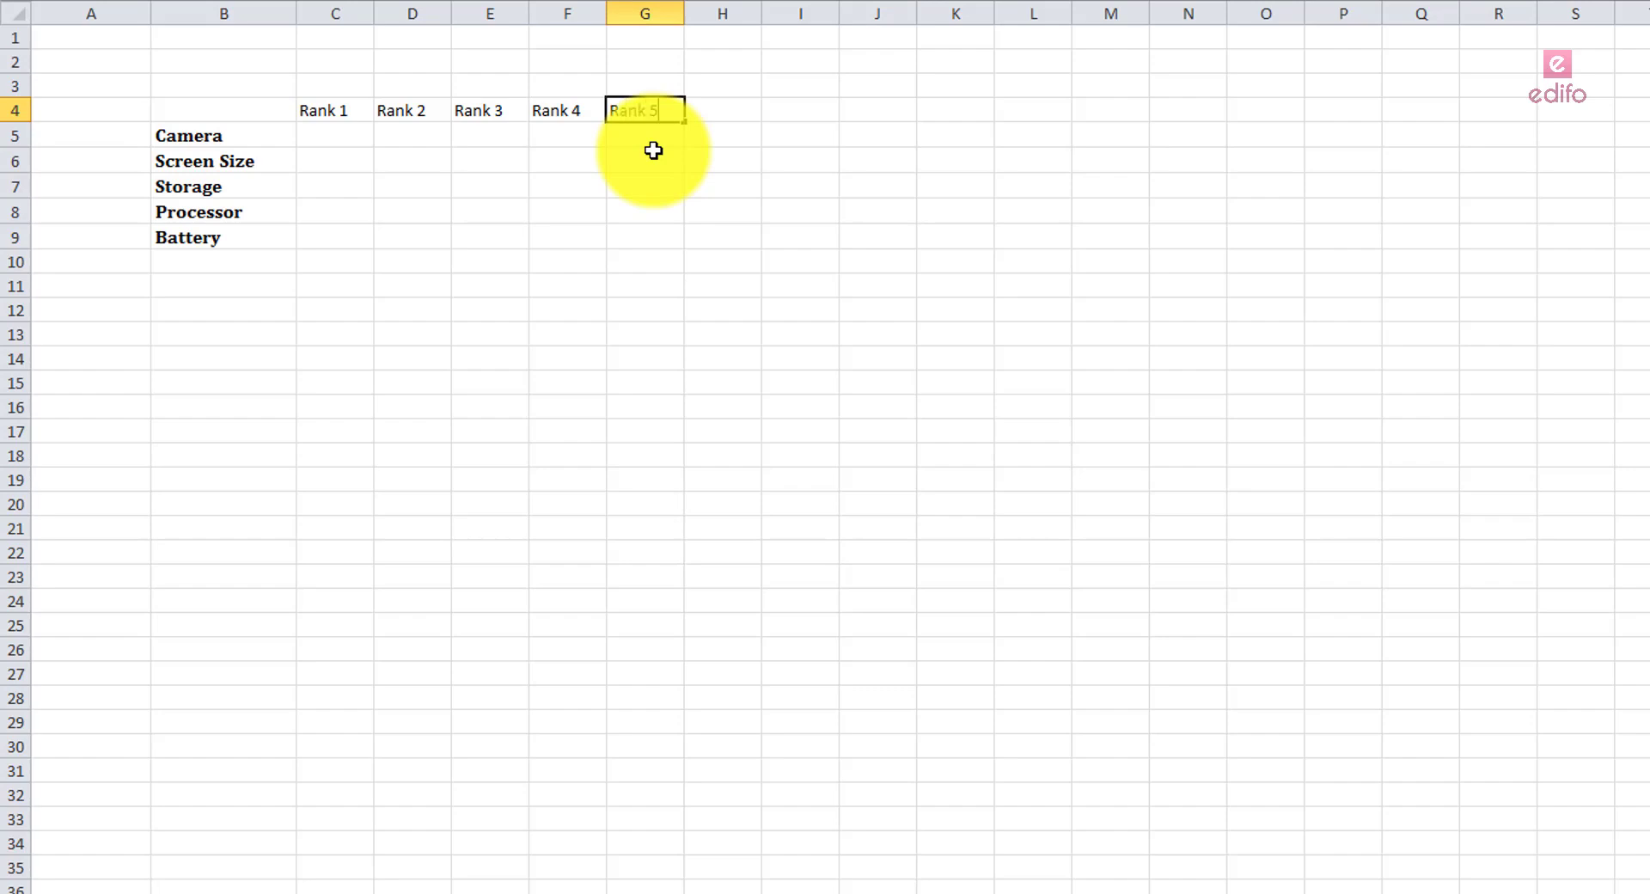
pyautogui.click(277, 139)
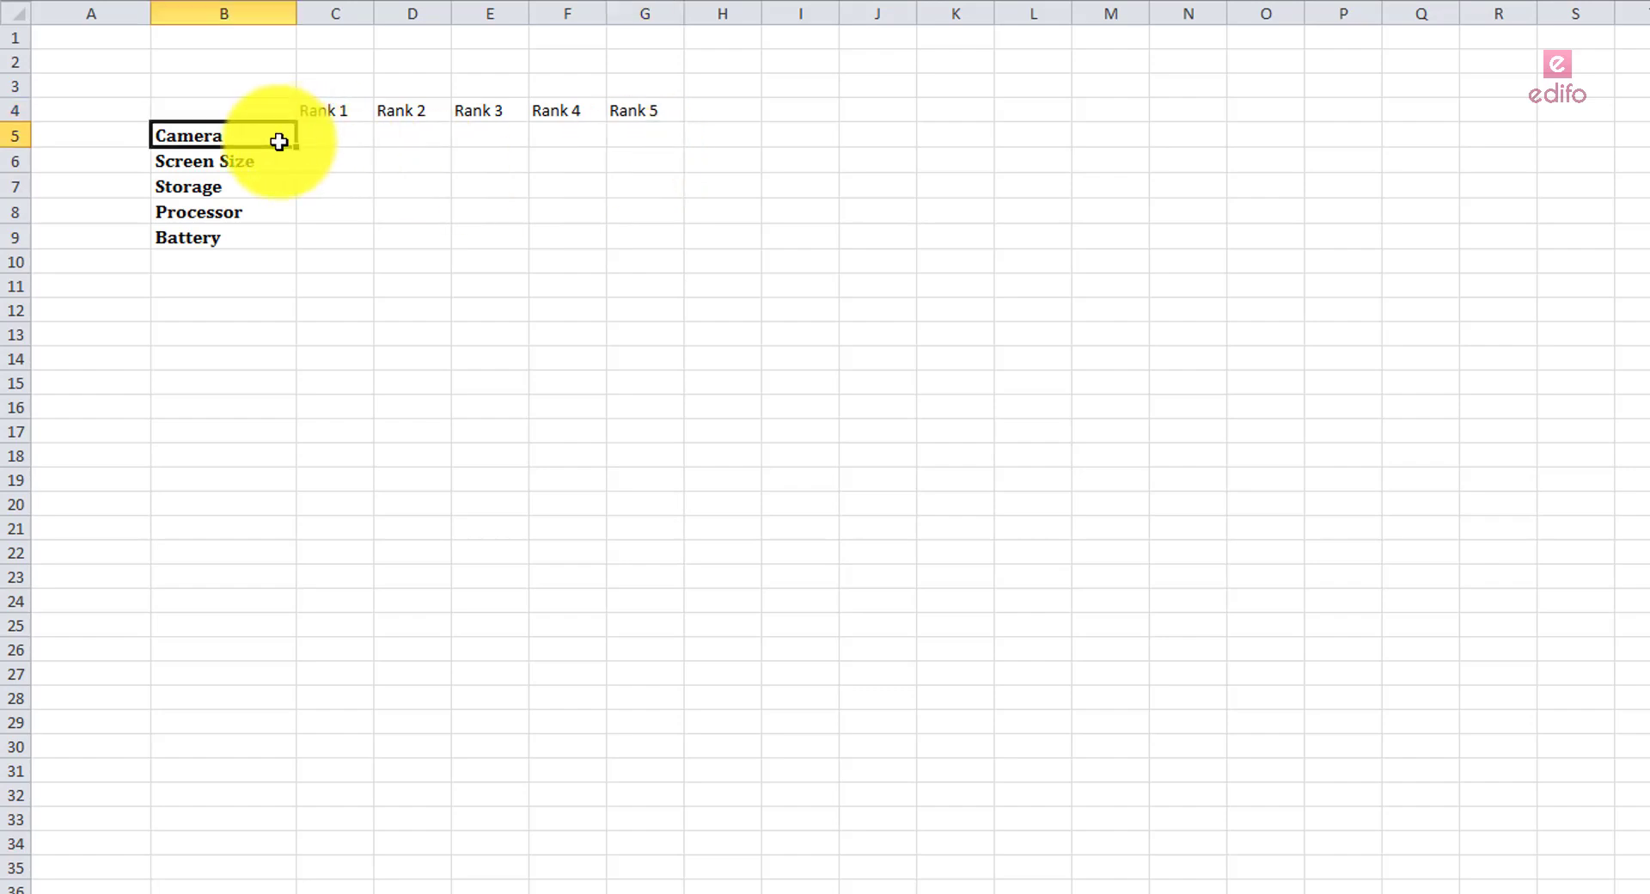
pyautogui.click(224, 3)
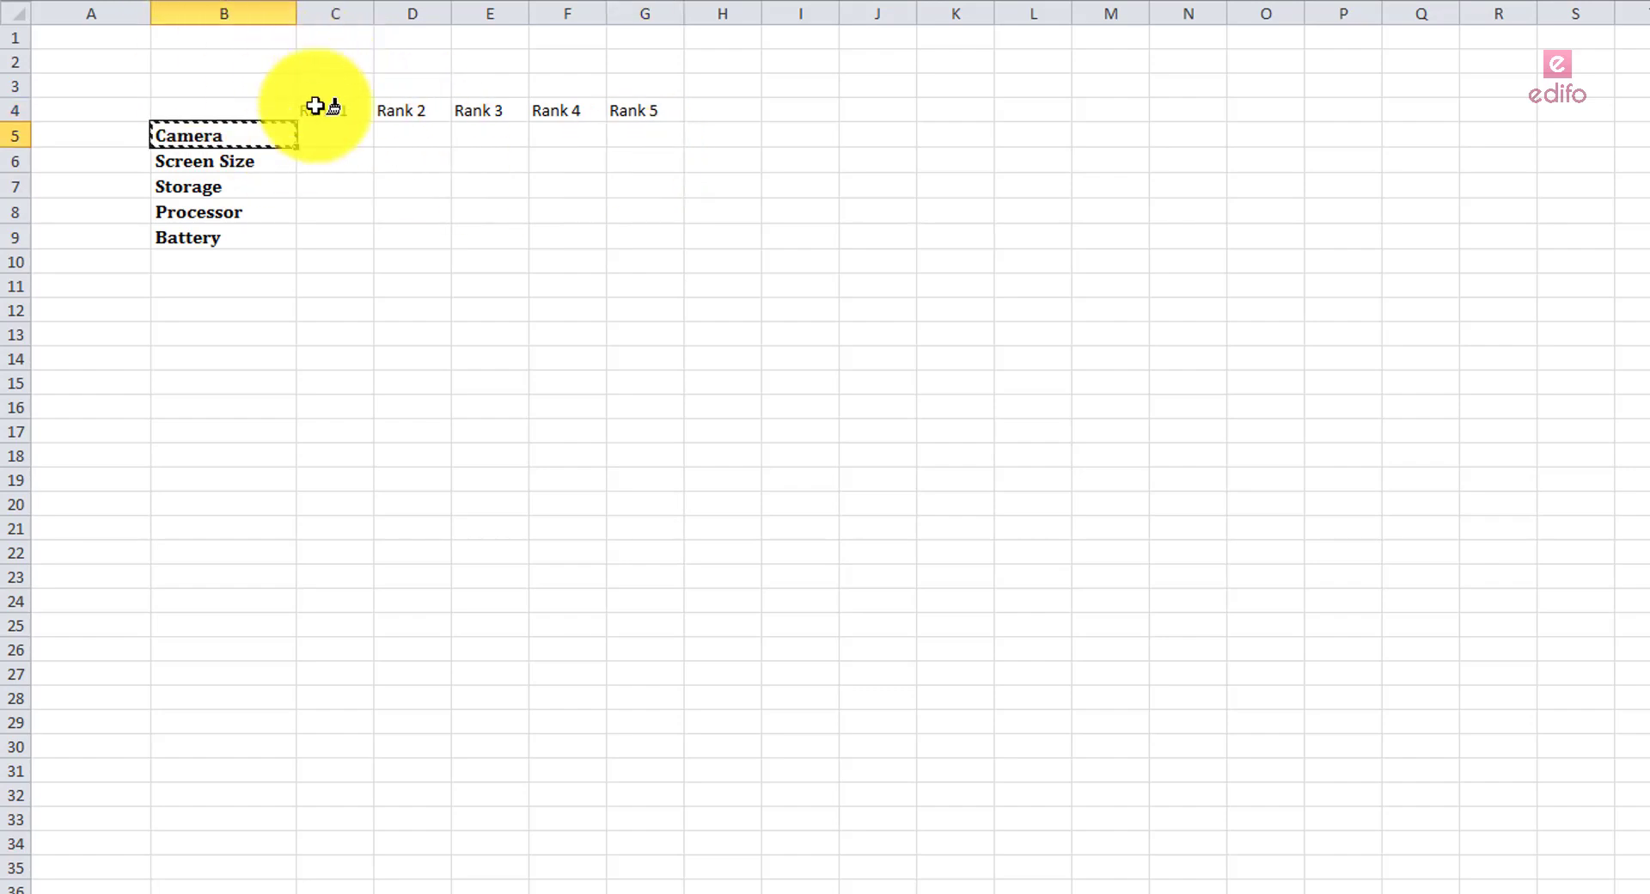
pyautogui.moveTo(327, 110); pyautogui.dragTo(657, 112)
pyautogui.click(673, 239)
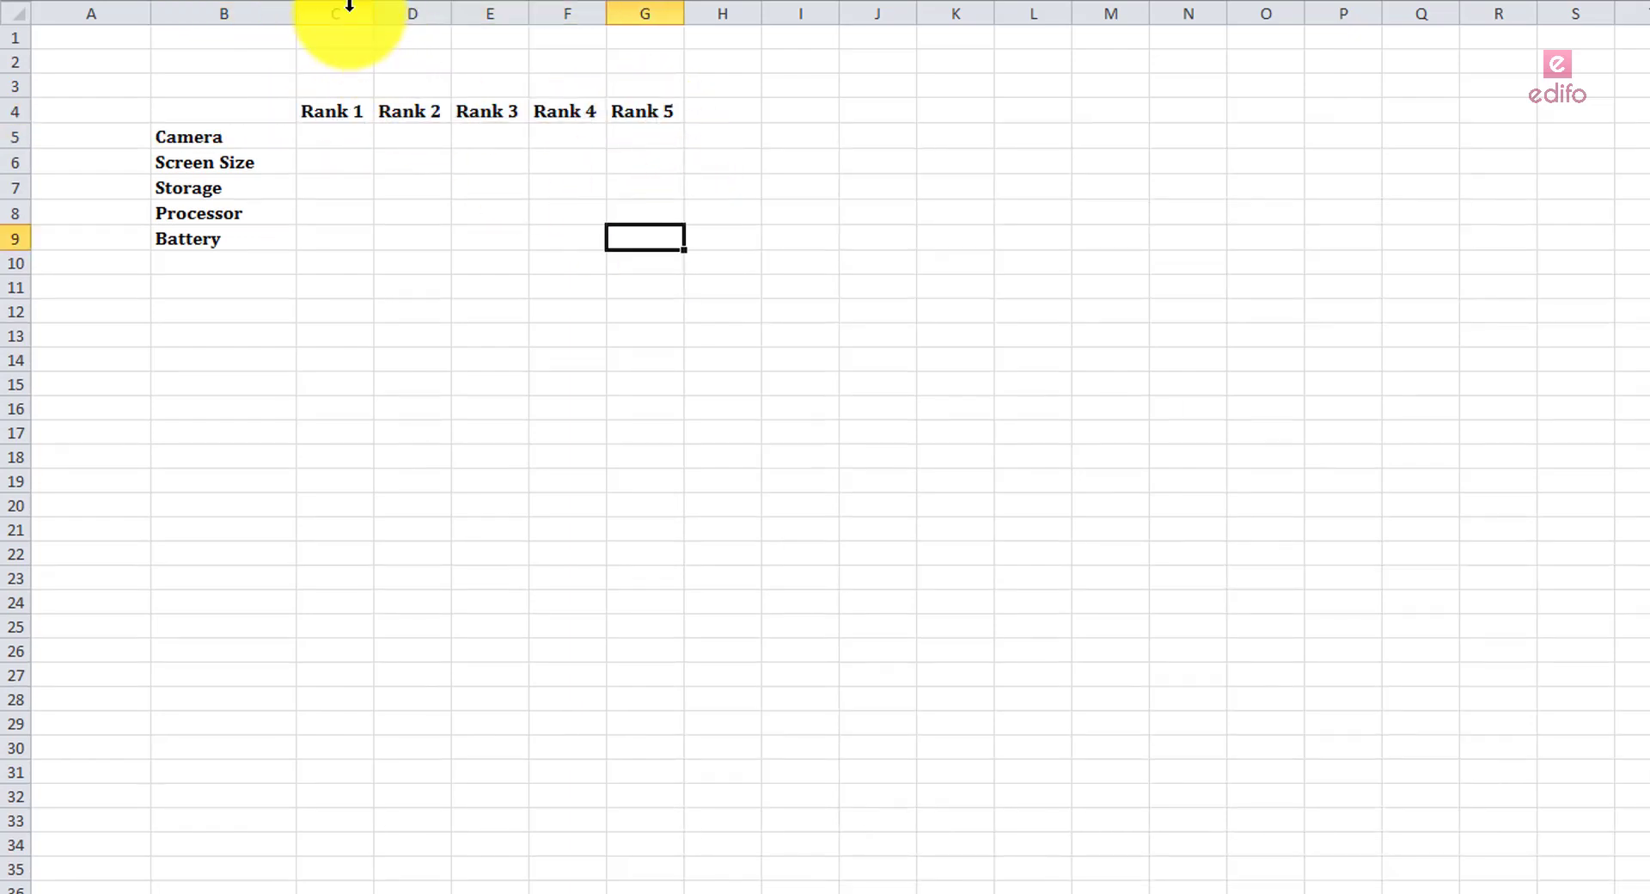
# - Widen columns C–G and fill the five feature names in B5:B9 with blue
pyautogui.moveTo(349, 10); pyautogui.dragTo(642, 25)
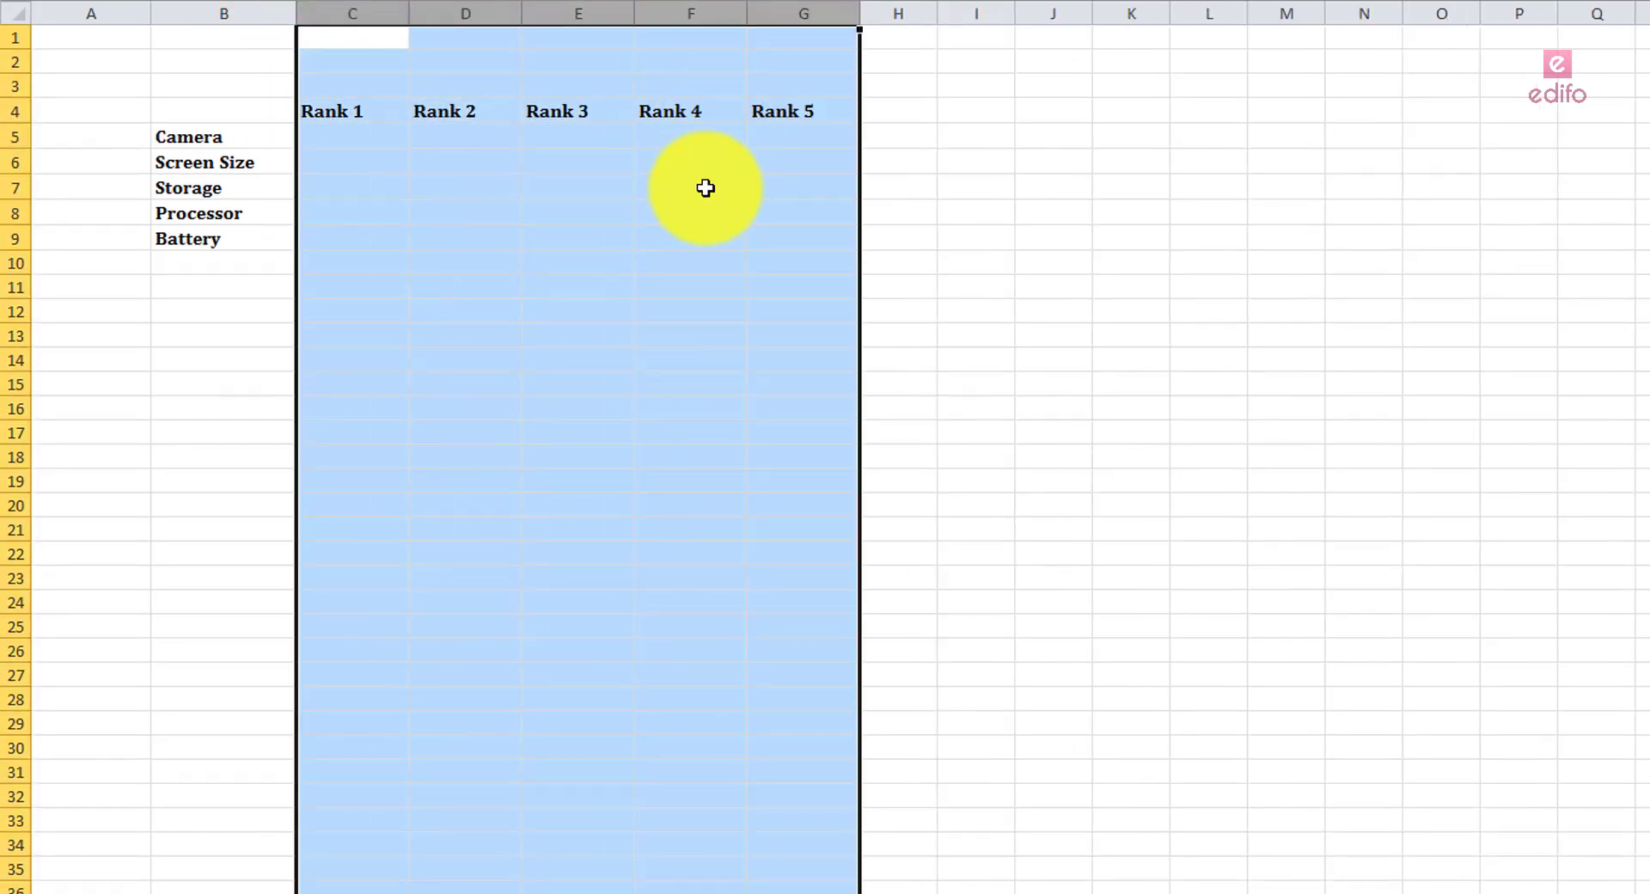
pyautogui.click(704, 188)
pyautogui.click(354, 140)
pyautogui.moveTo(254, 139); pyautogui.dragTo(269, 245)
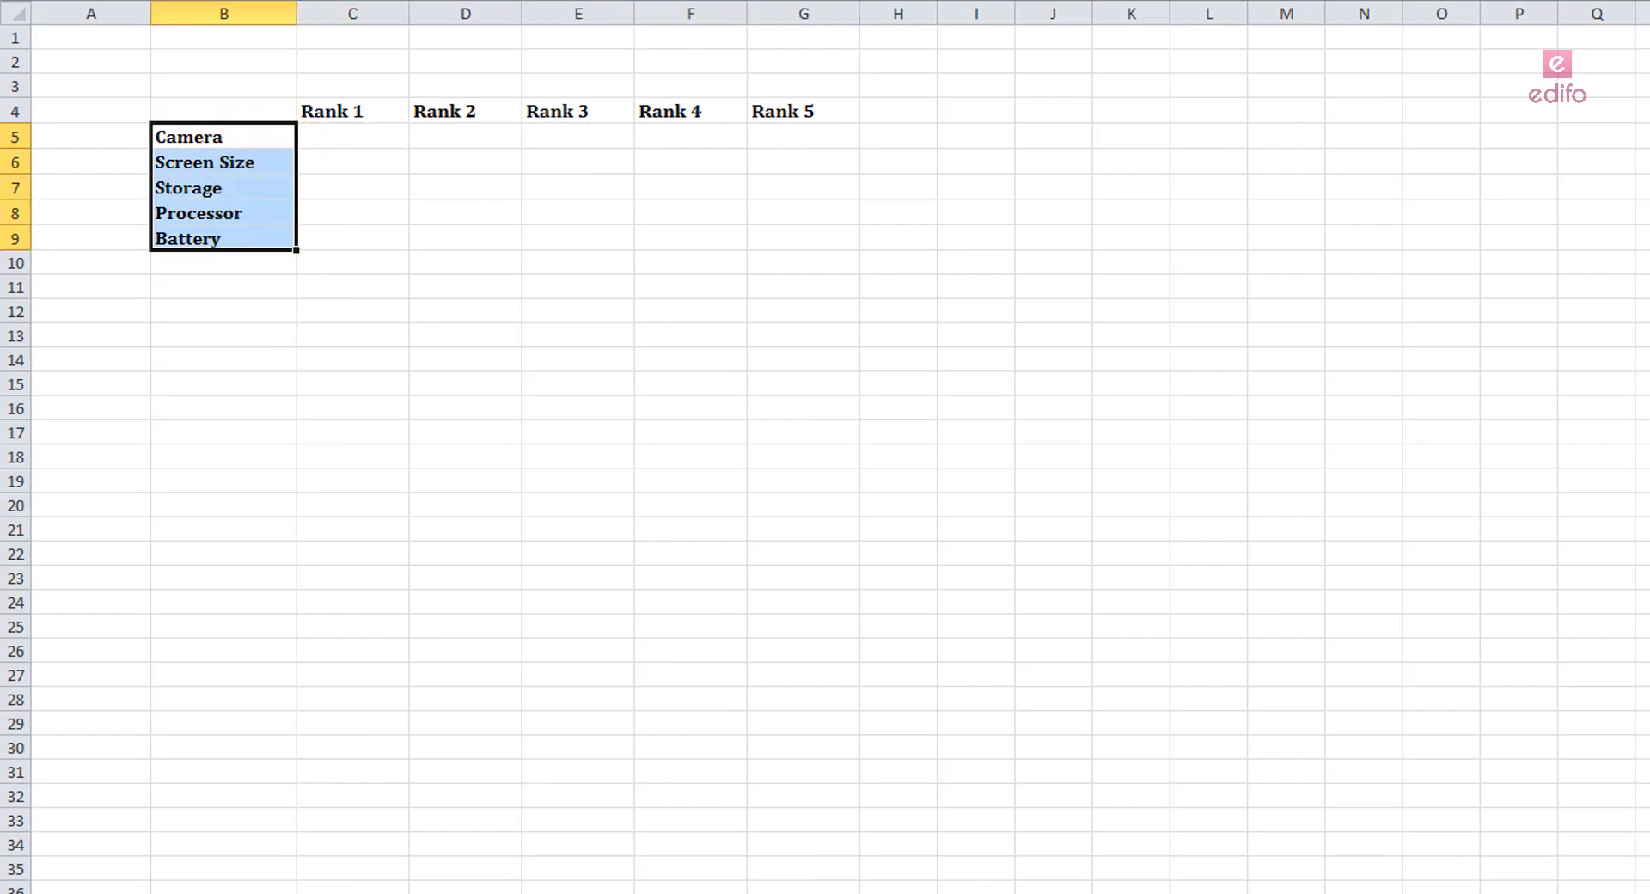
pyautogui.click(366, 0)
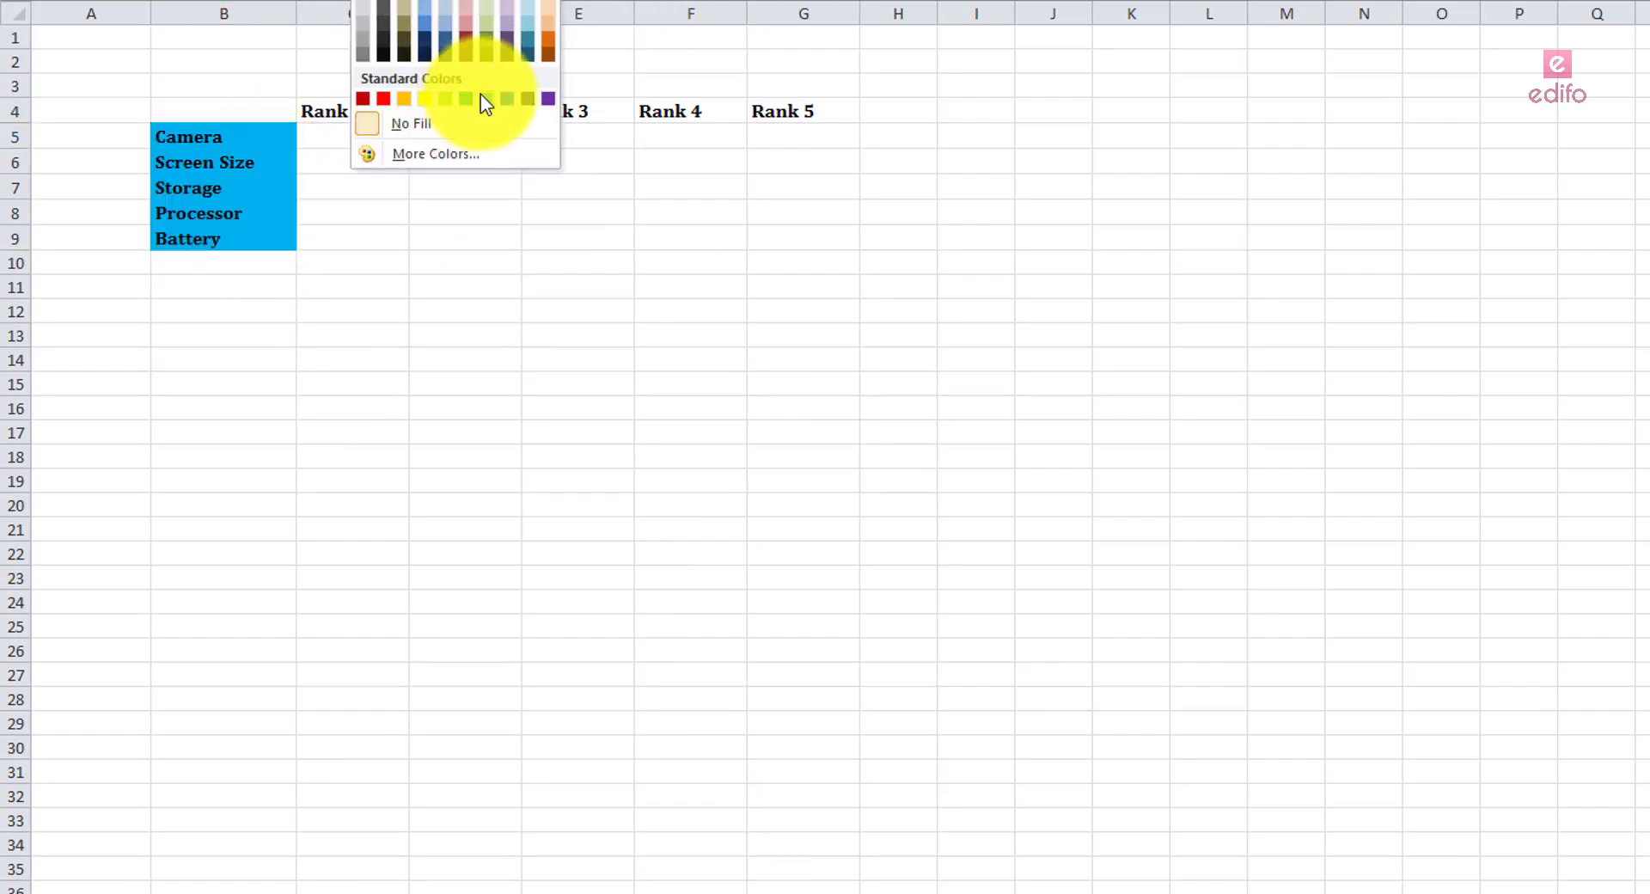
pyautogui.click(423, 11)
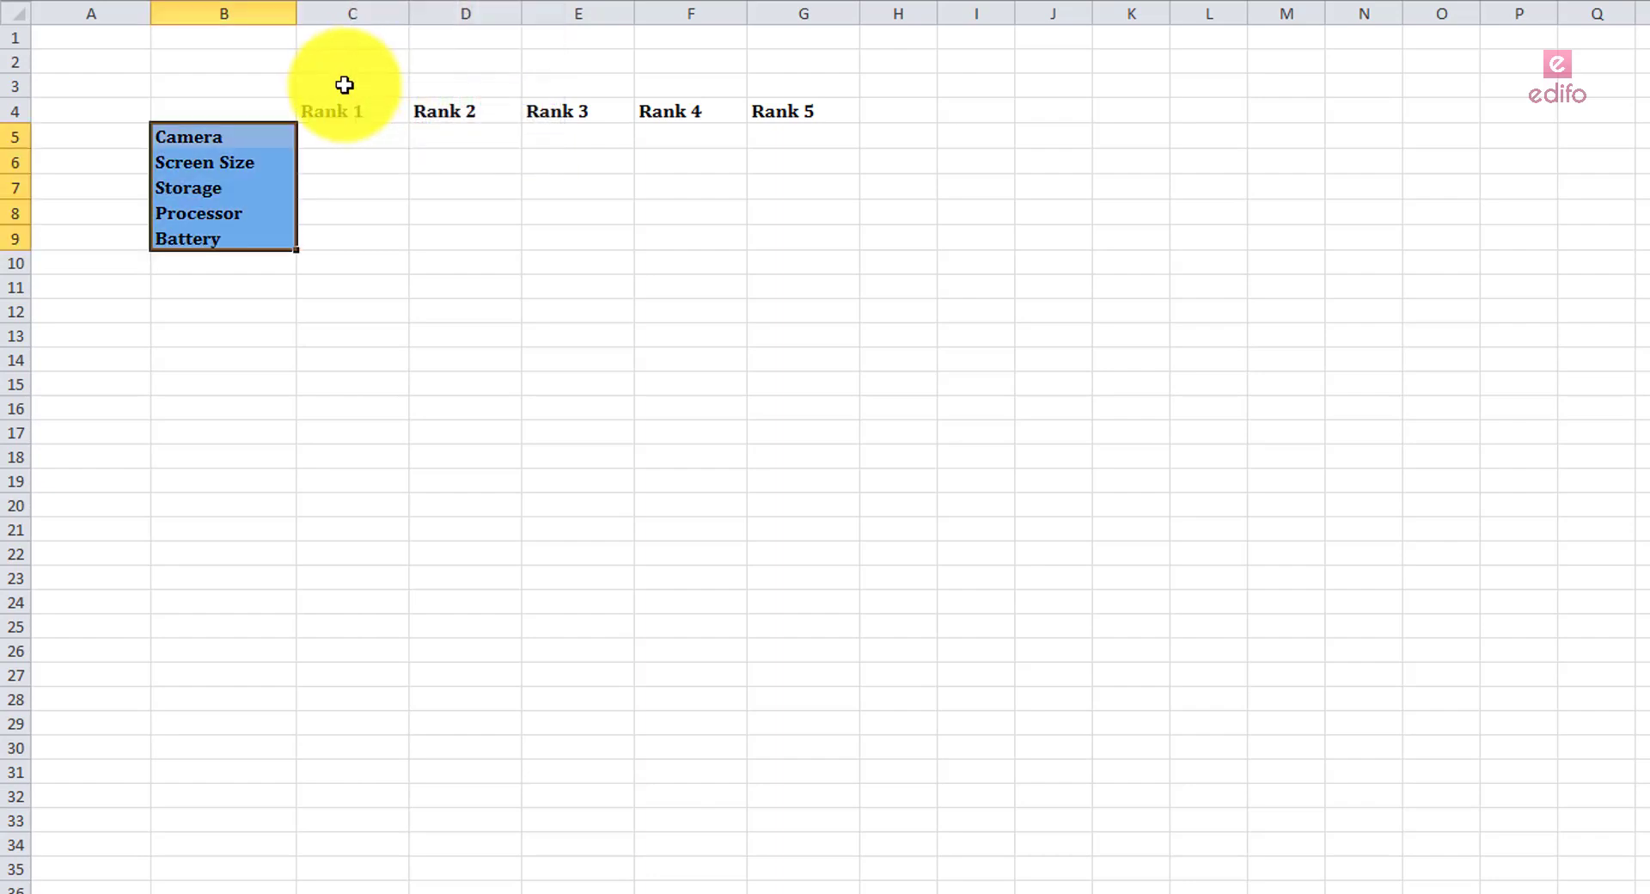
# - Give the Rank 1–Rank 5 headings in C4:G4 a light green fill
pyautogui.moveTo(344, 110); pyautogui.dragTo(780, 99)
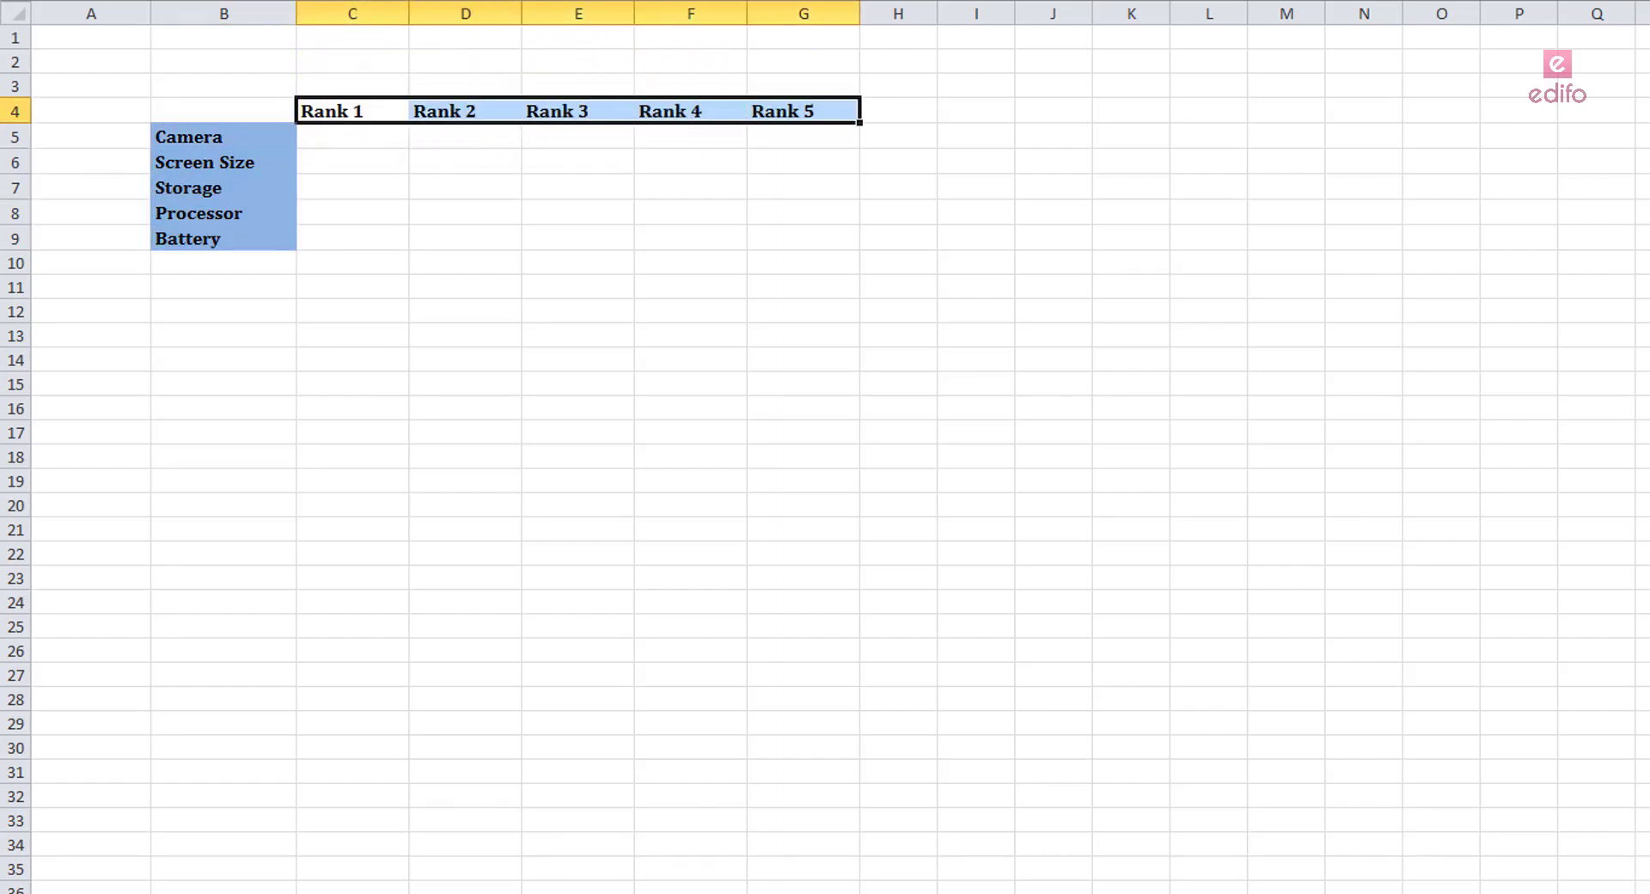
pyautogui.click(365, 1)
pyautogui.click(487, 5)
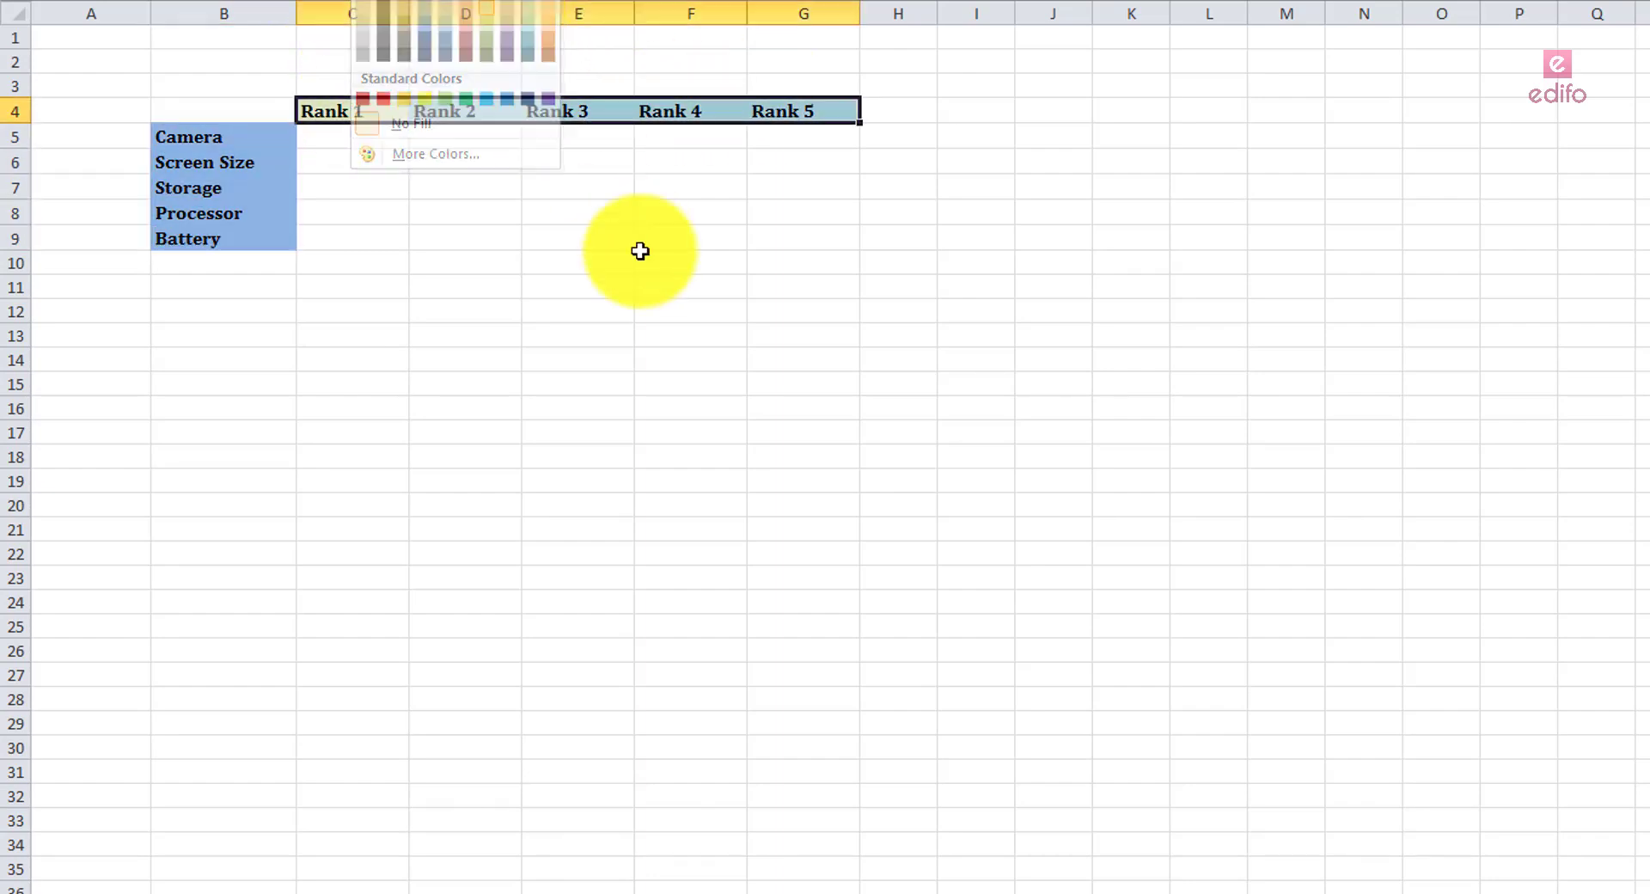
pyautogui.click(640, 255)
pyautogui.click(388, 141)
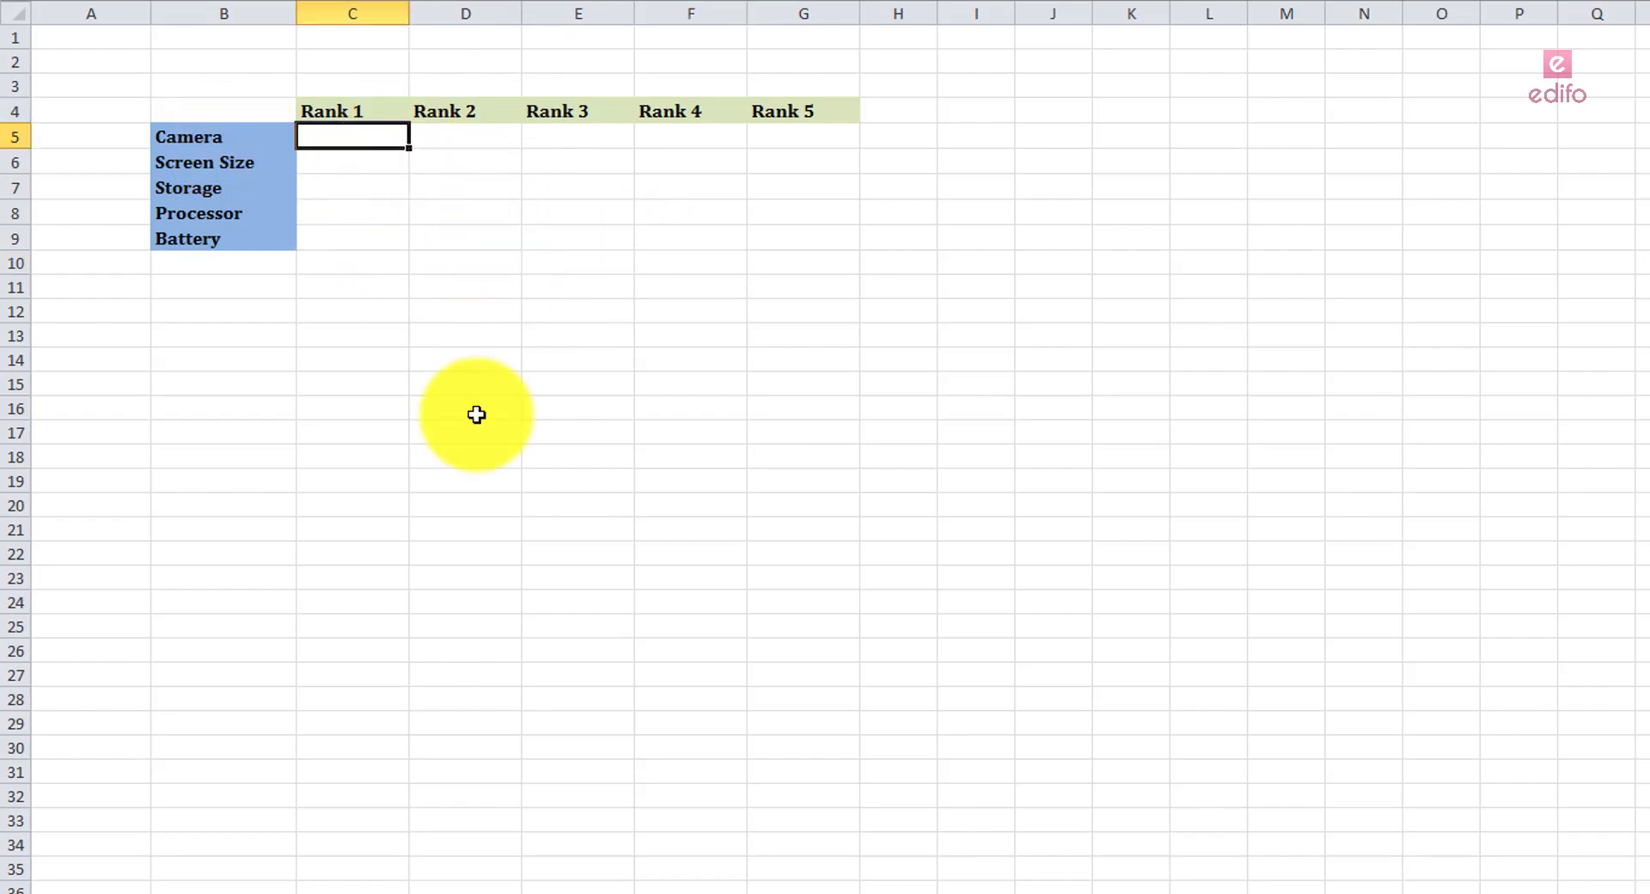
# - Copy the FREQUENCIES counts B44:F48 and Paste Special them into C5 as values, transposed
pyautogui.click(343, 893)
pyautogui.scroll(-8, 349, 744)
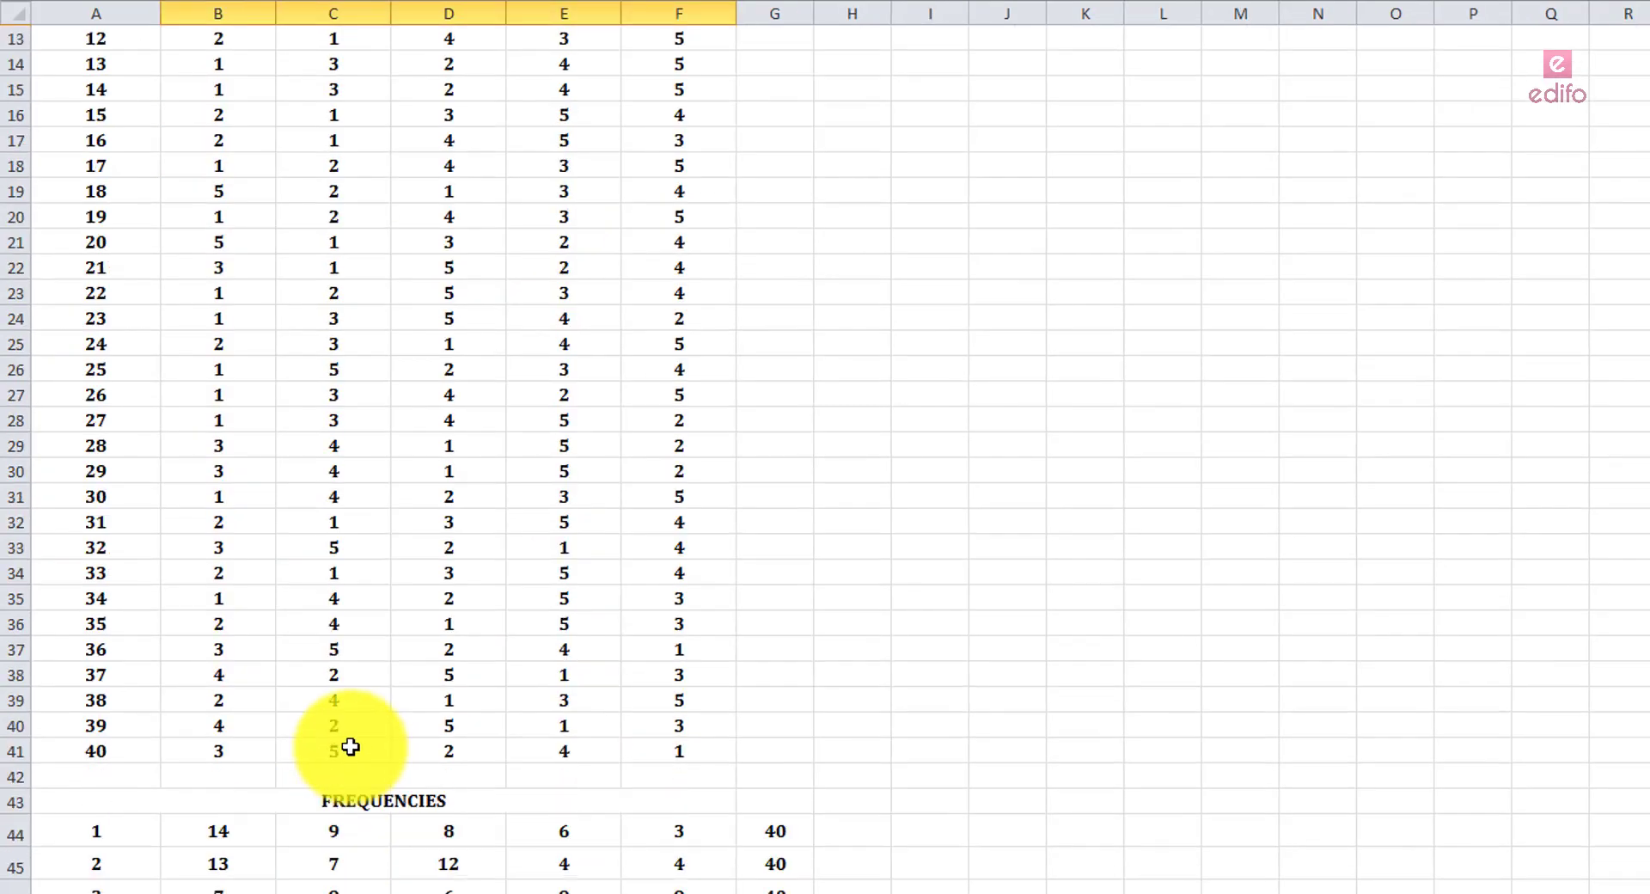
pyautogui.moveTo(231, 527); pyautogui.dragTo(655, 662)
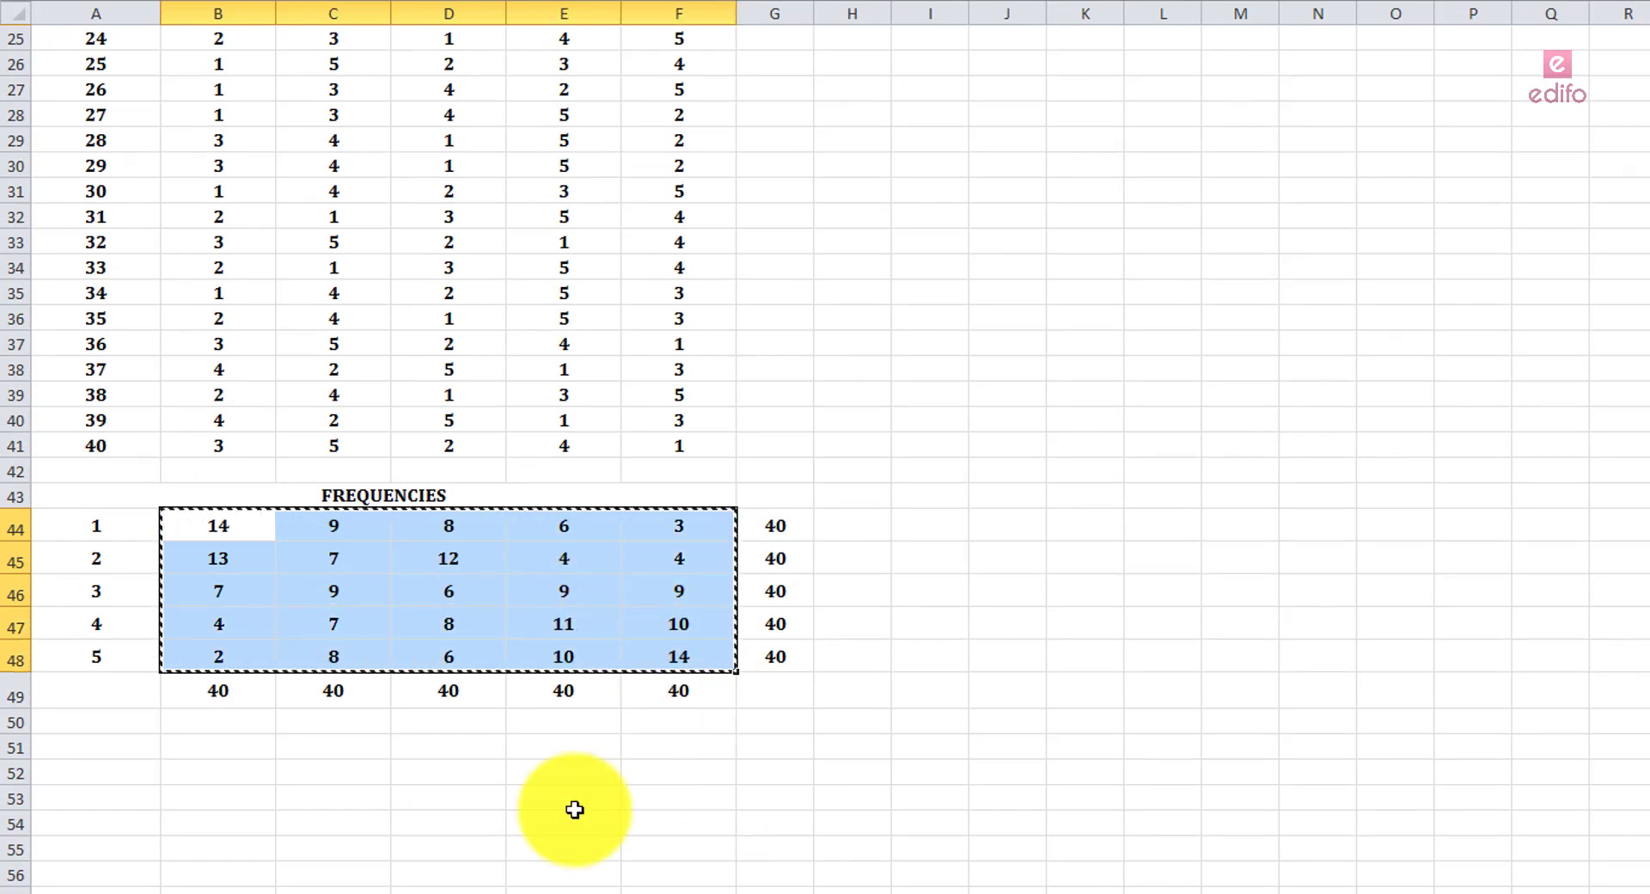
pyautogui.click(335, 893)
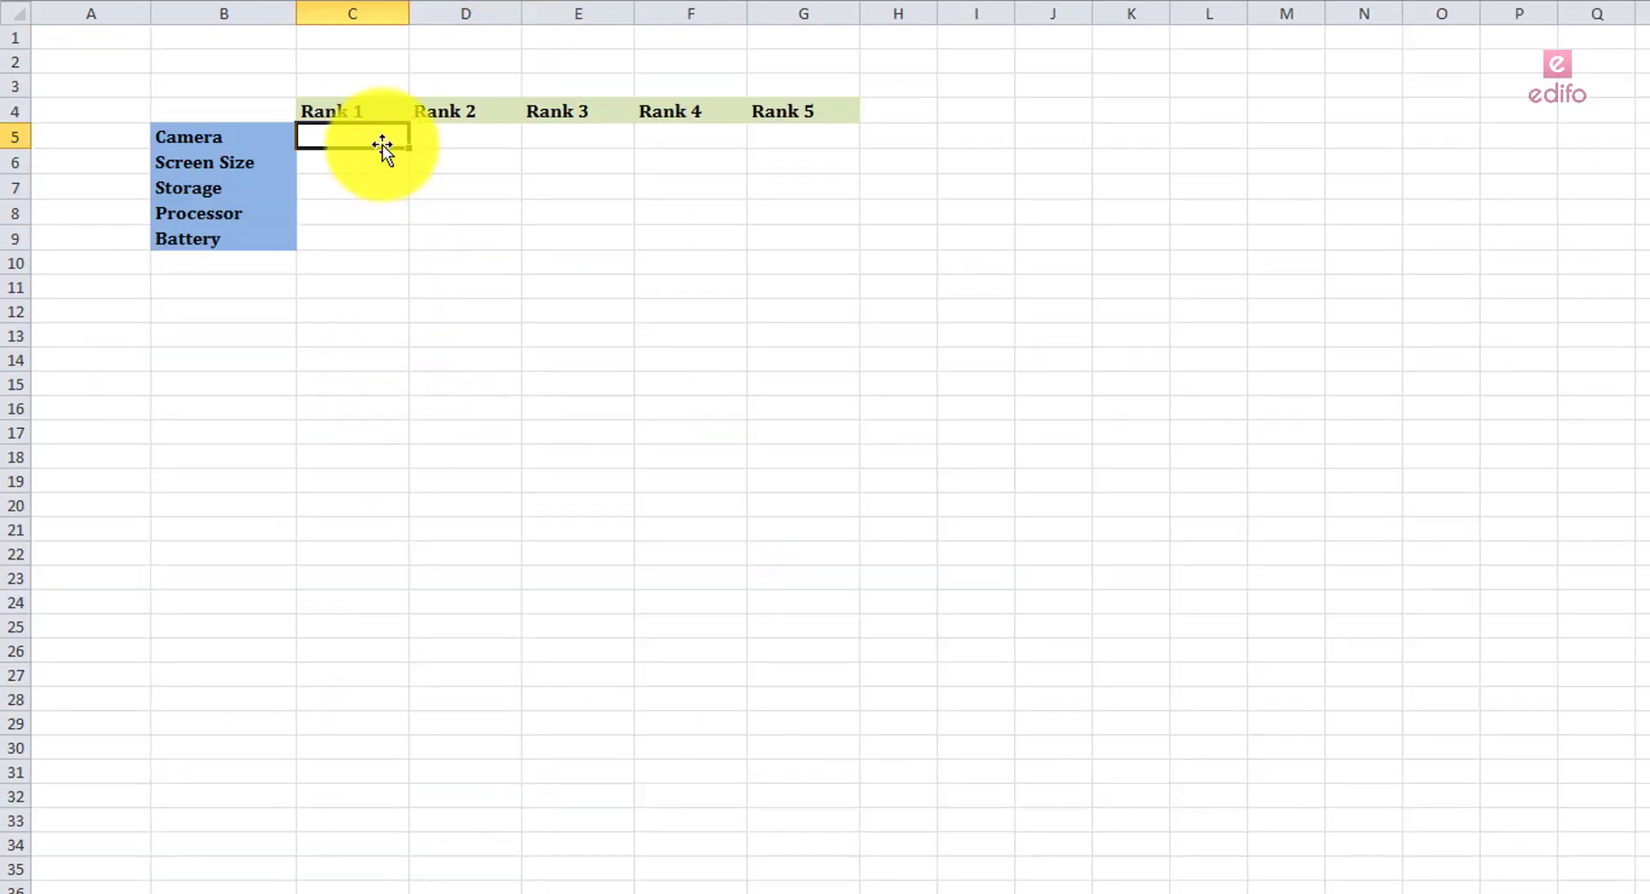
pyautogui.rightClick(381, 139)
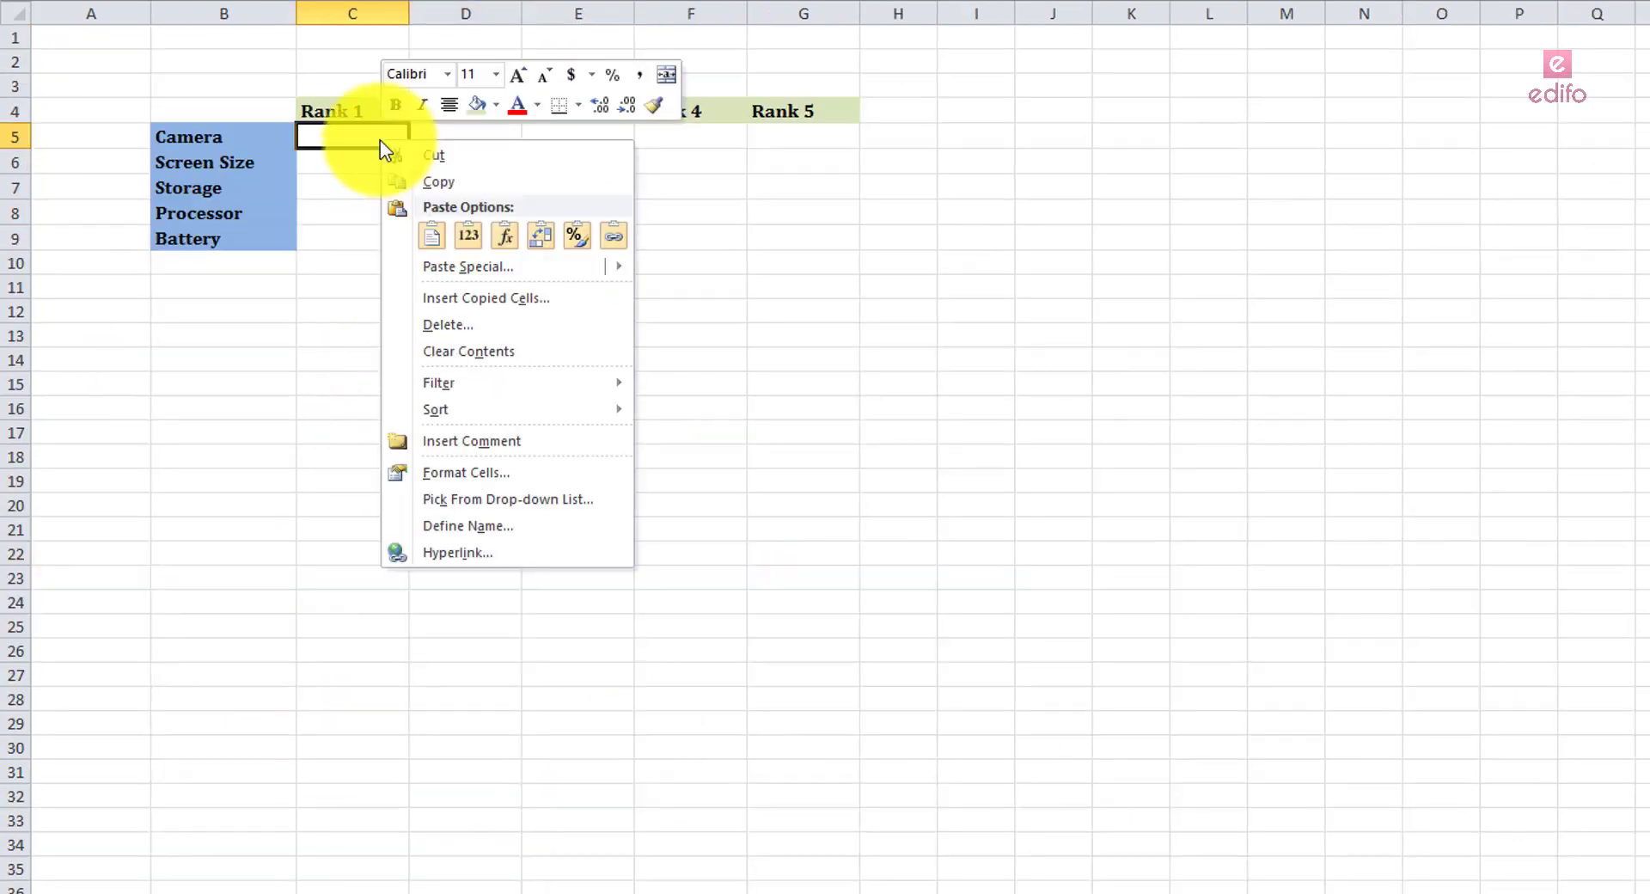
pyautogui.click(541, 241)
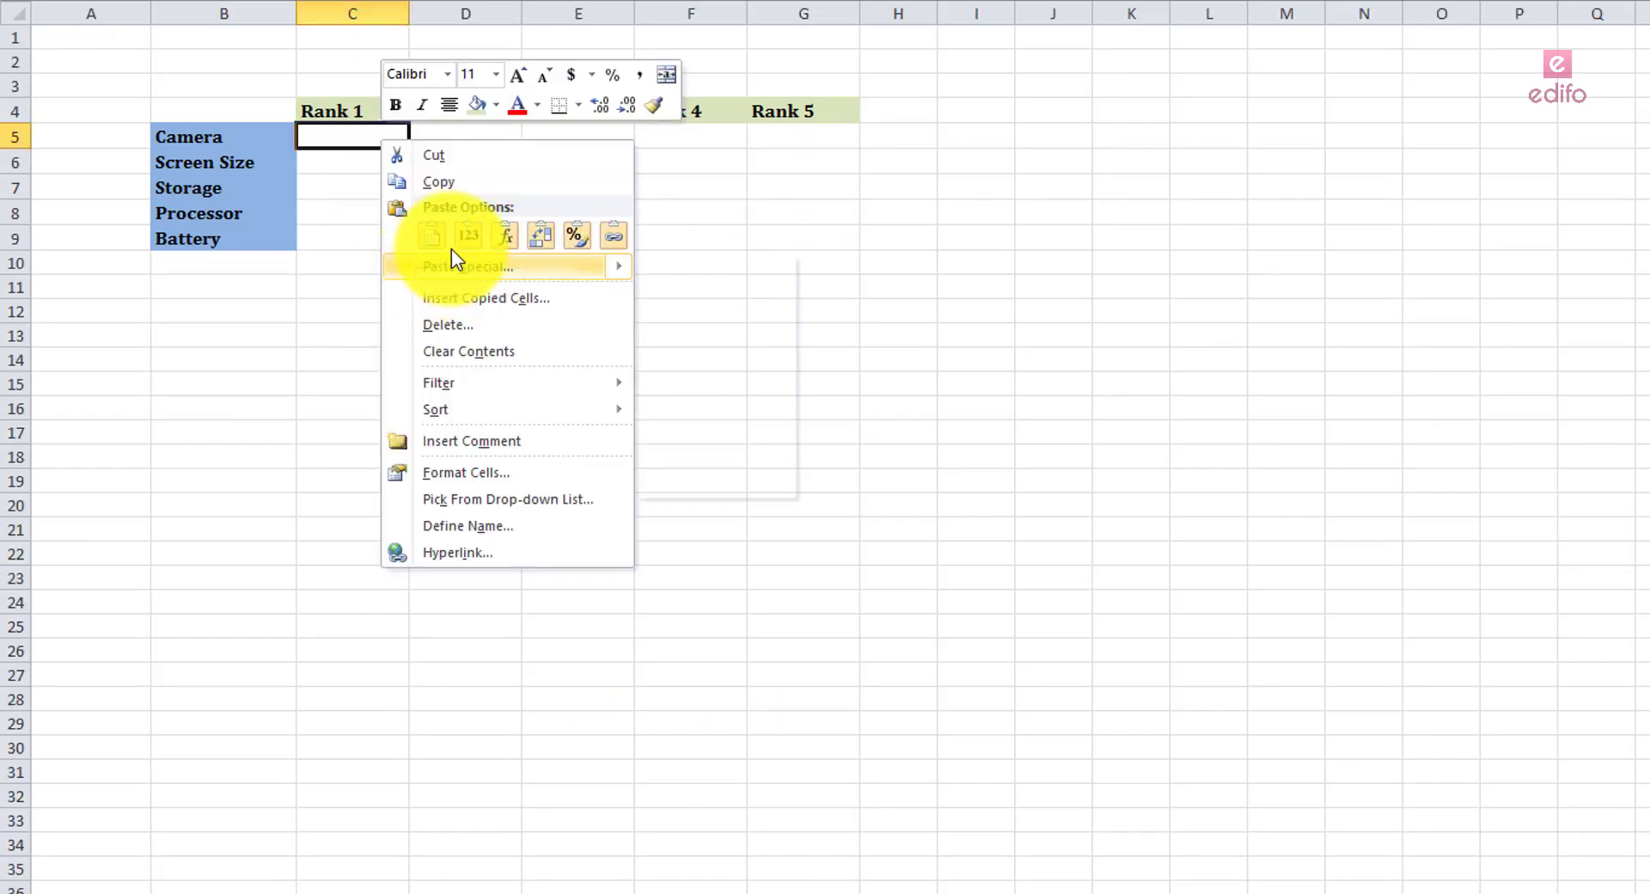
pyautogui.moveTo(460, 268)
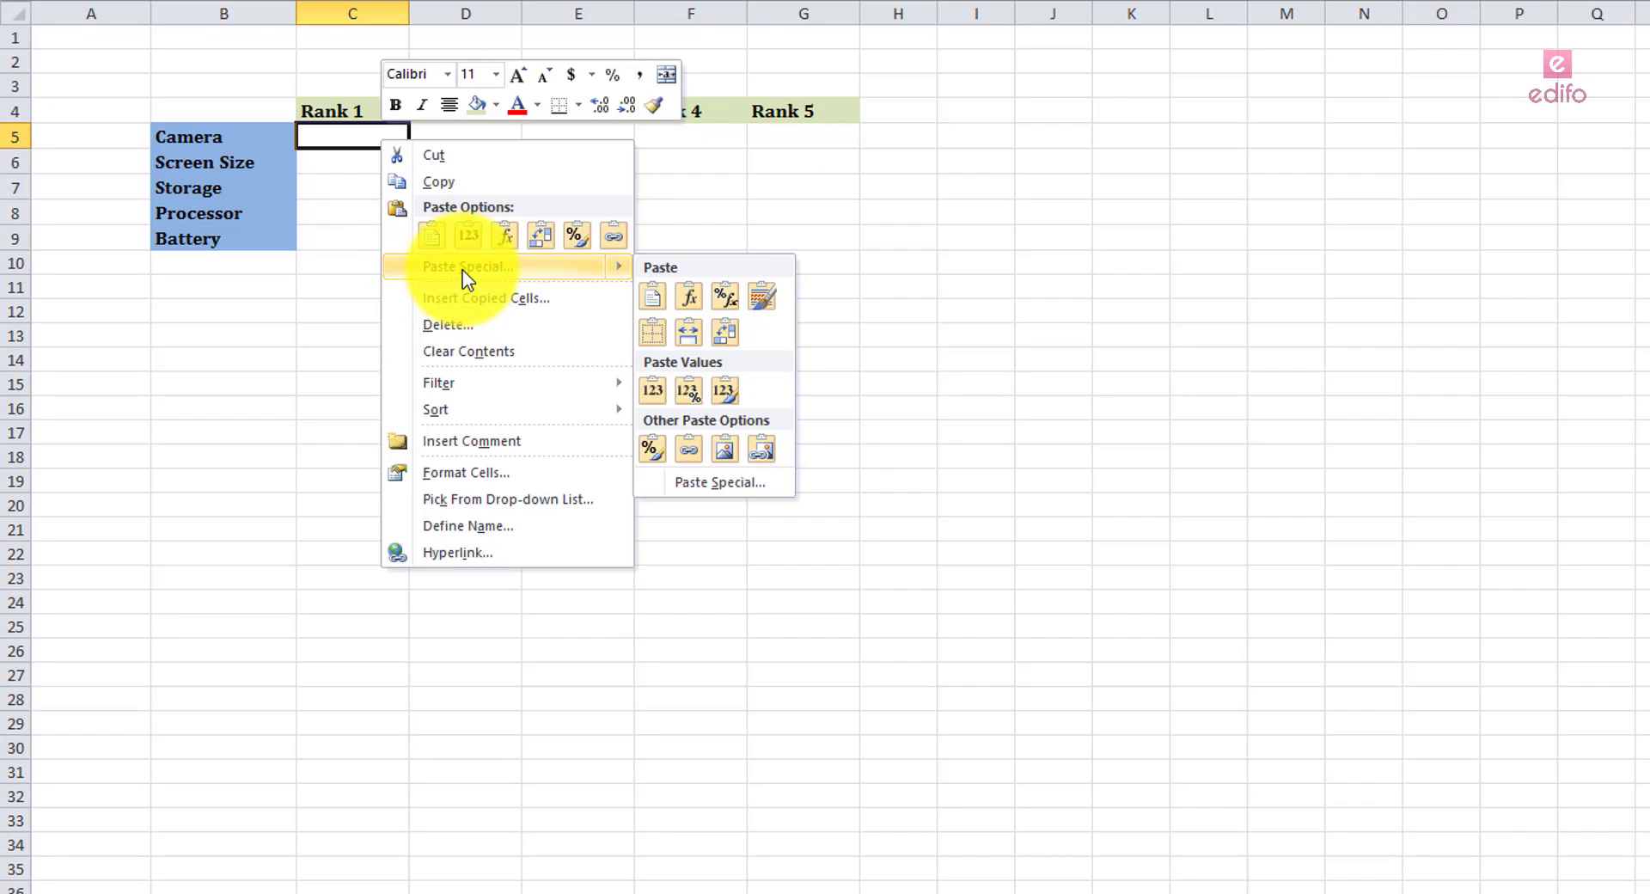
pyautogui.click(463, 270)
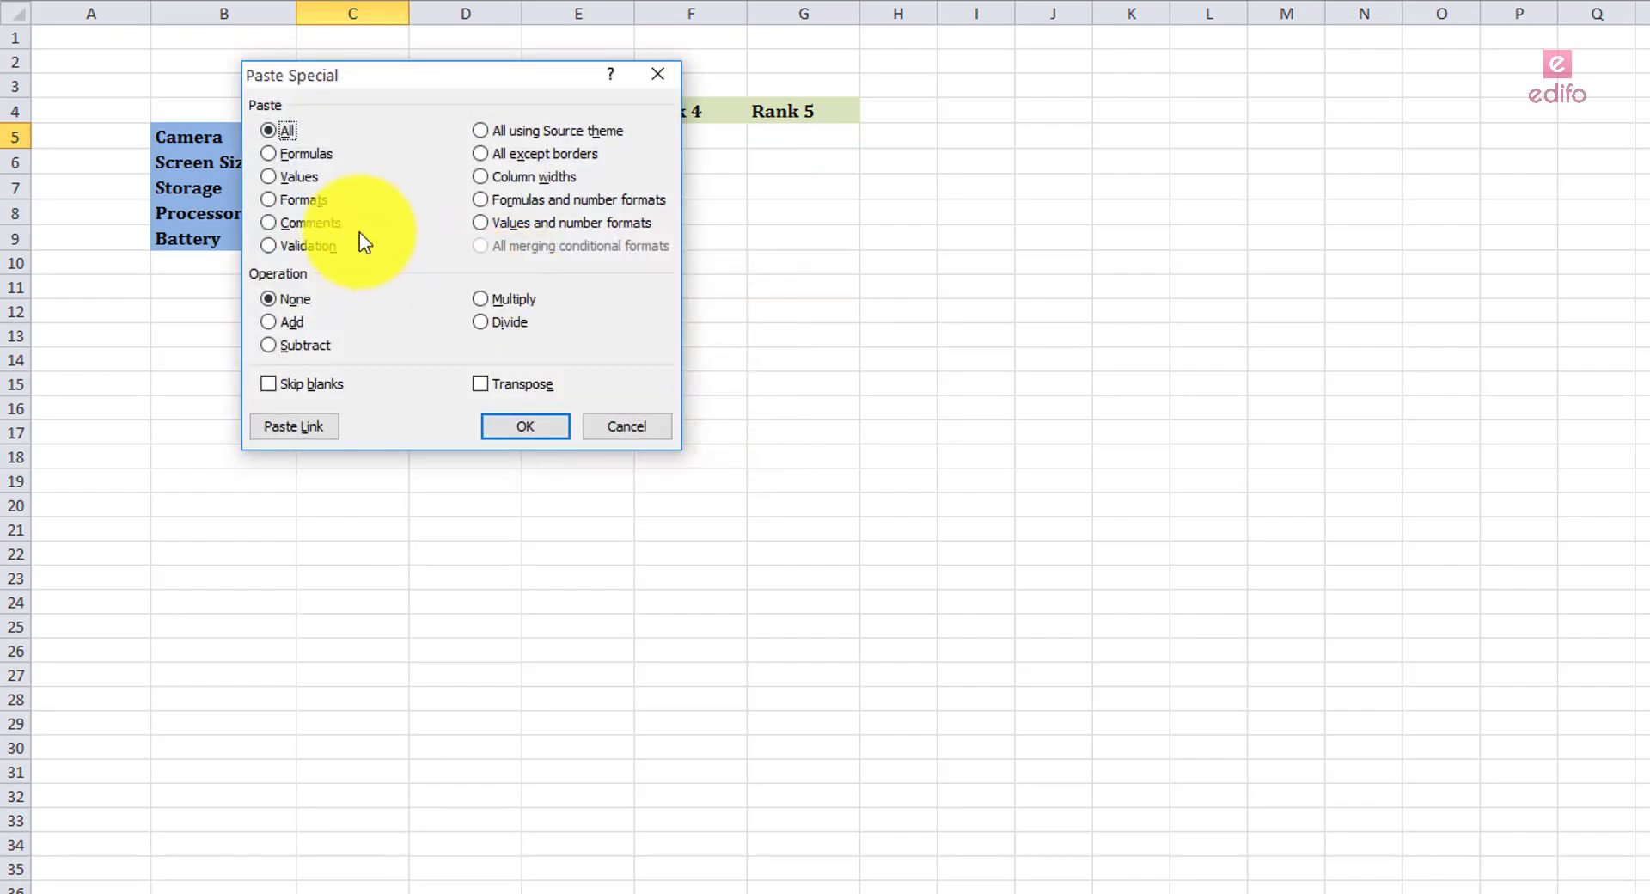
pyautogui.click(287, 178)
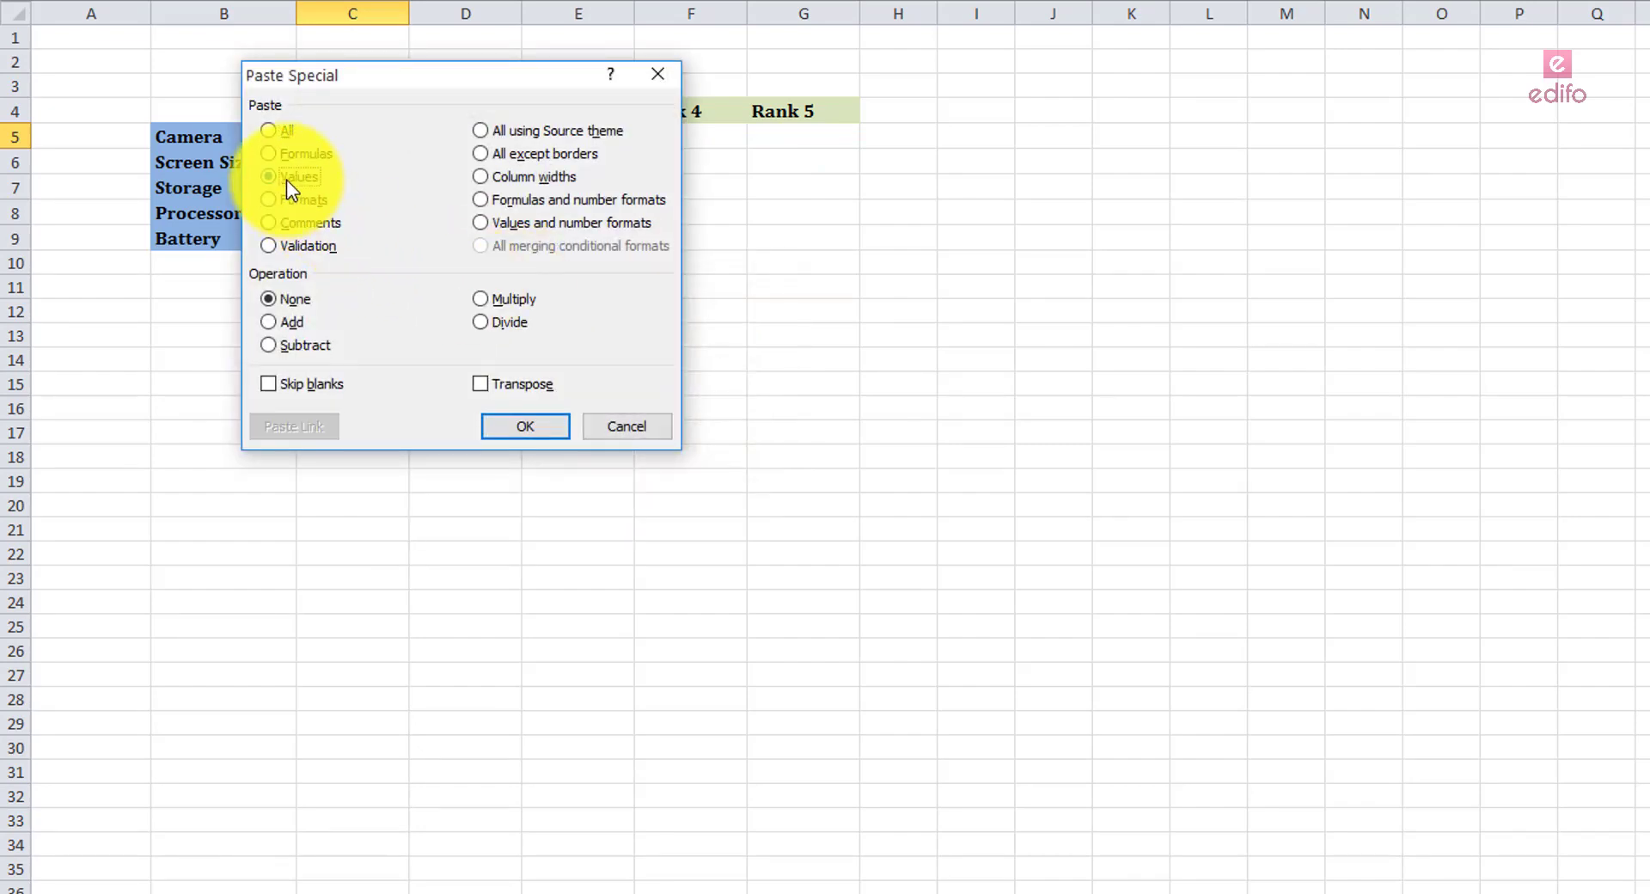
pyautogui.click(502, 384)
pyautogui.click(539, 433)
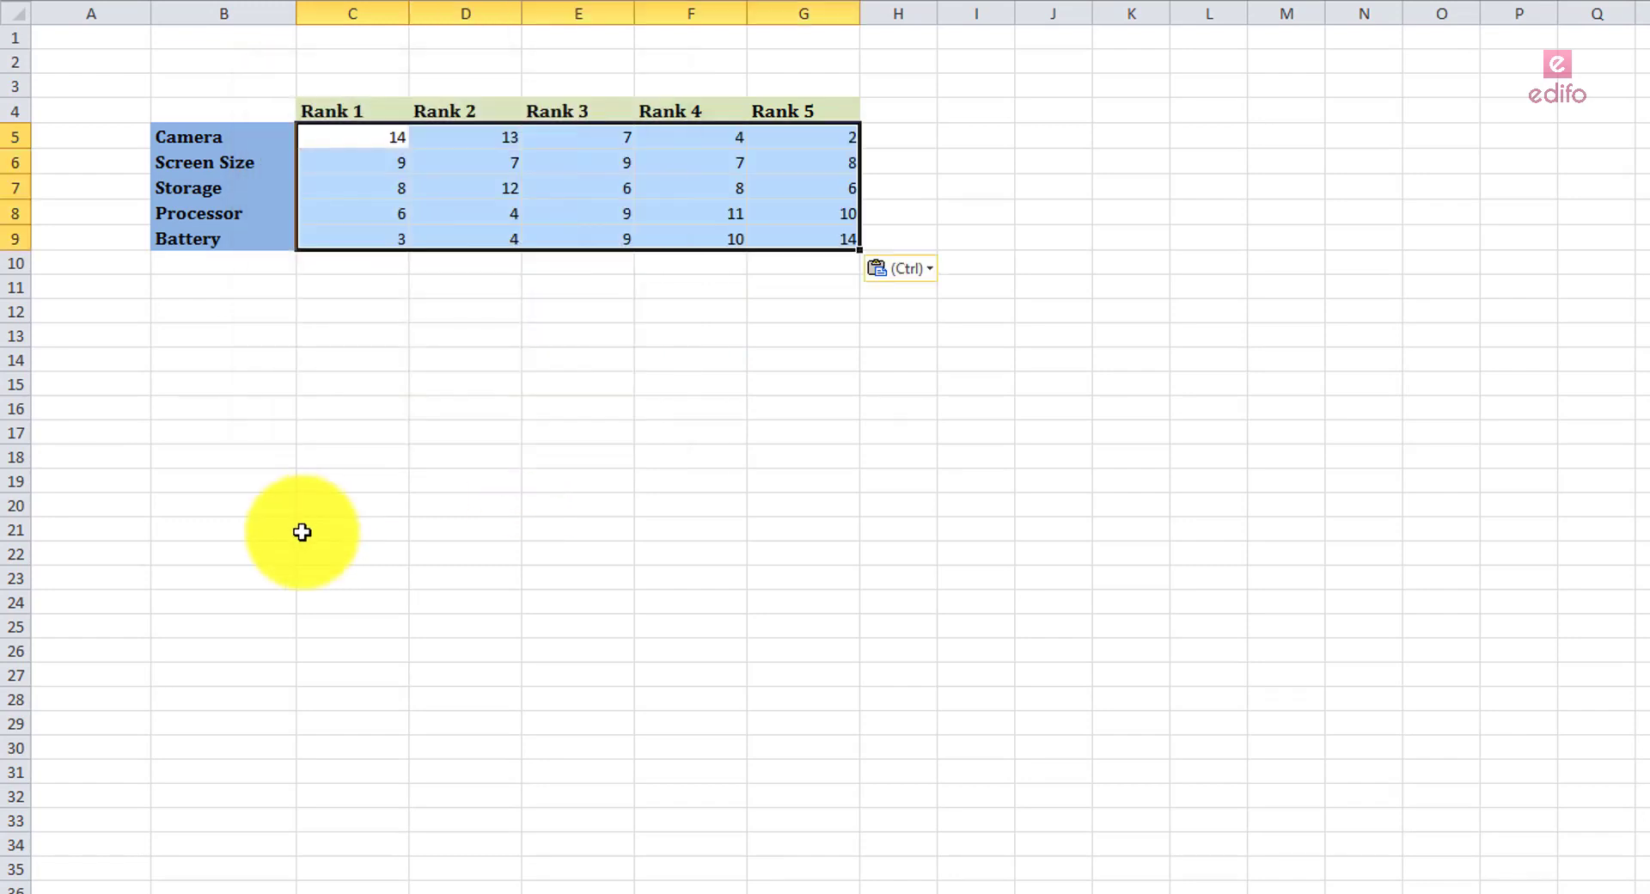
pyautogui.click(310, 528)
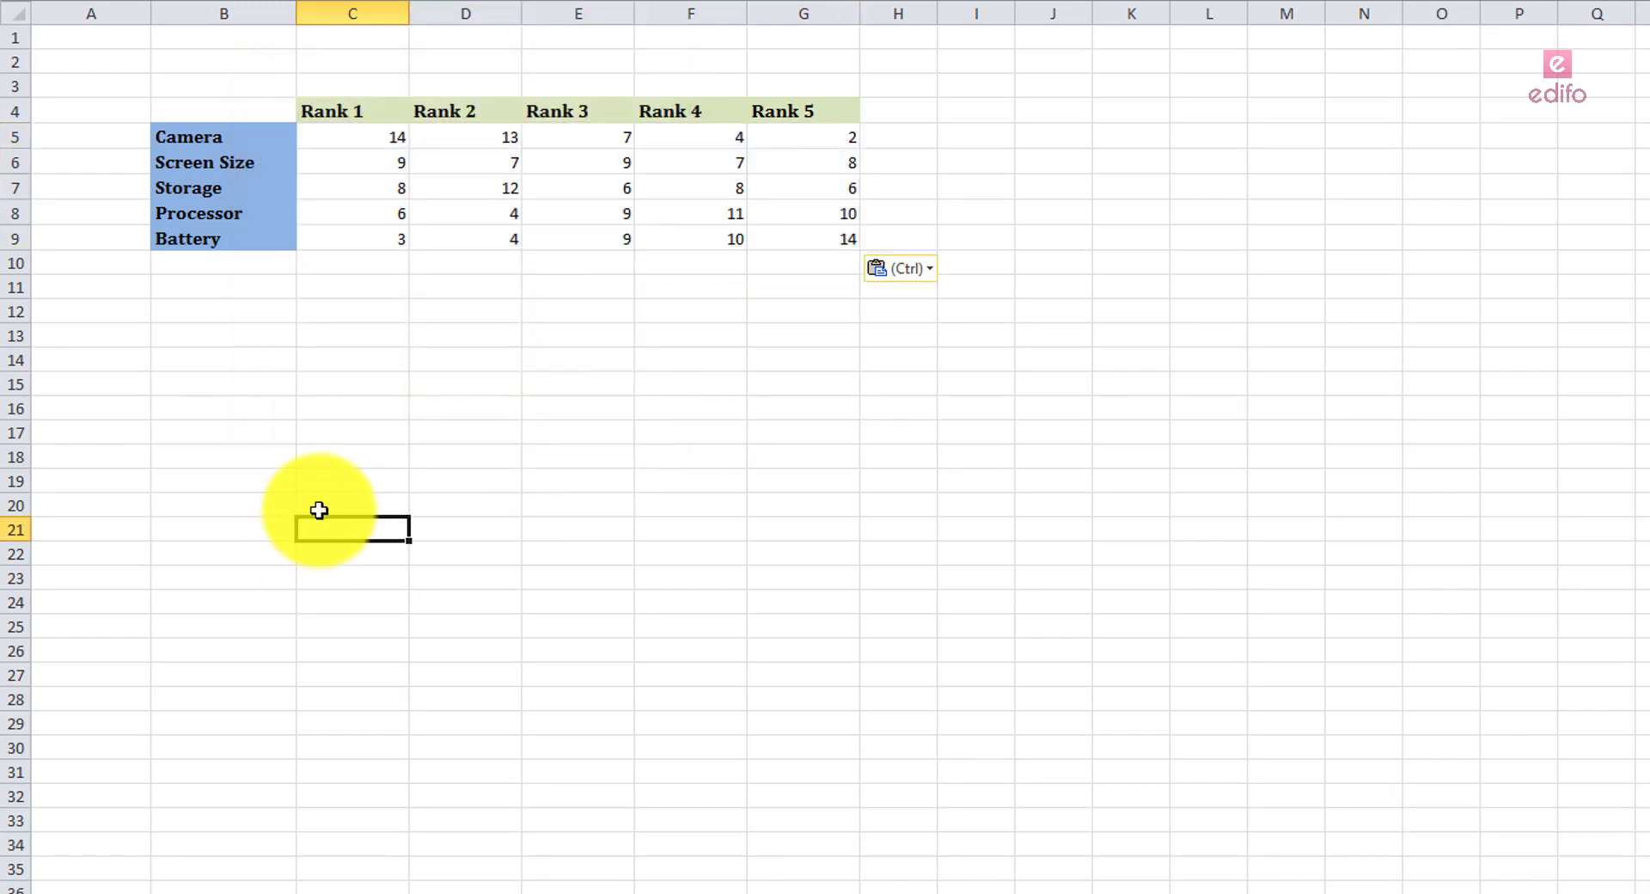
# - Check the pasted Rank counts against the source counts in row 44 of the frequencies sheet
pyautogui.click(388, 146)
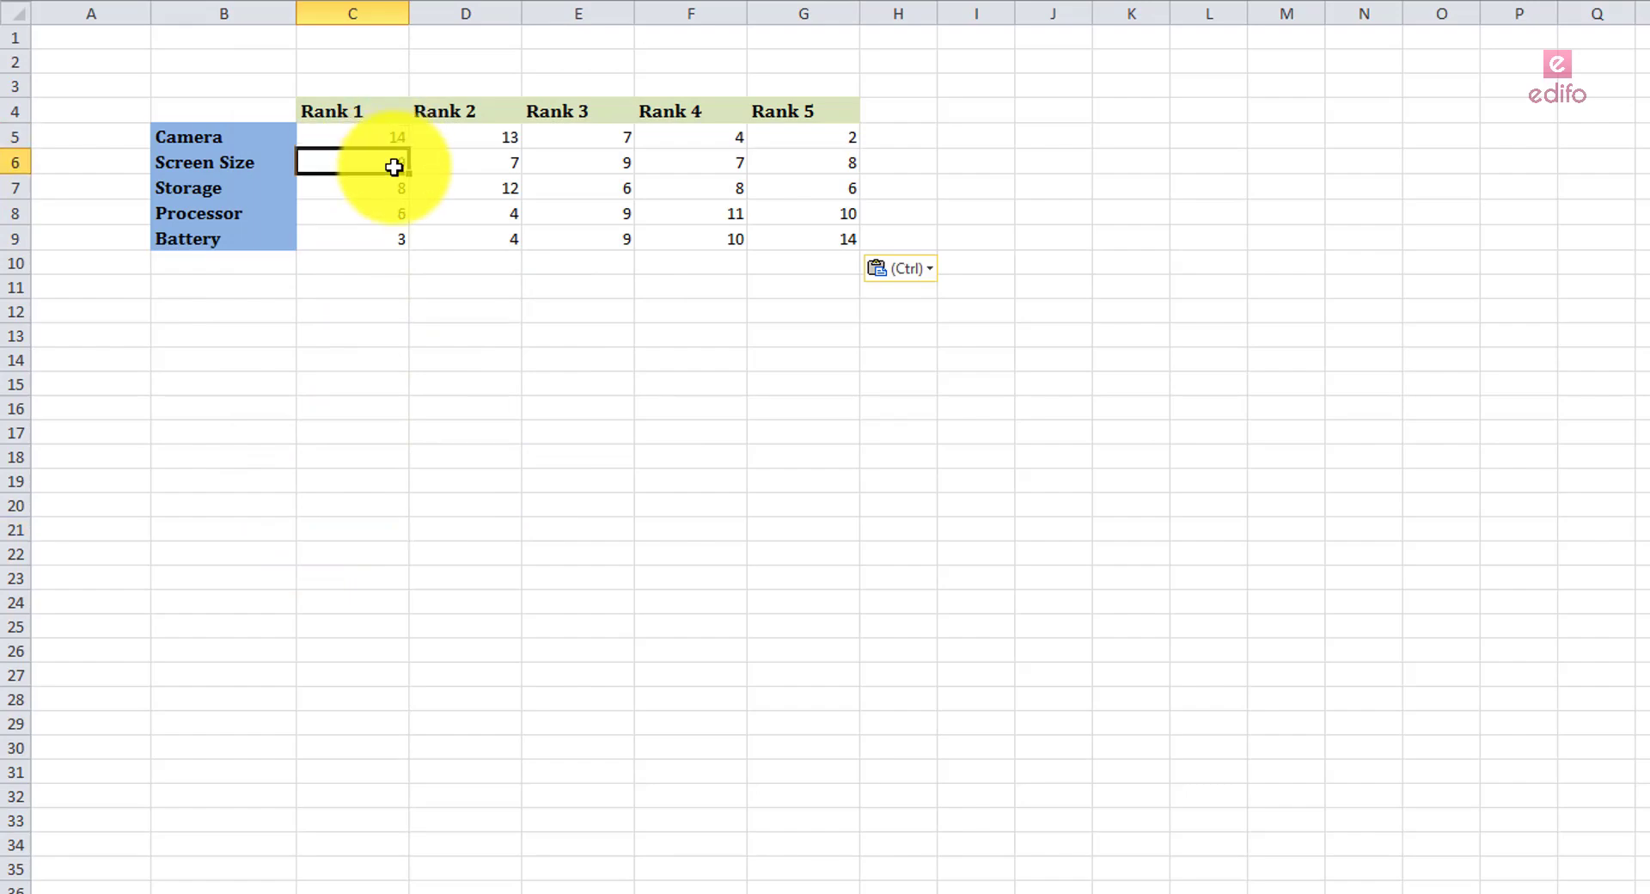
pyautogui.click(394, 188)
pyautogui.click(393, 213)
pyautogui.click(393, 239)
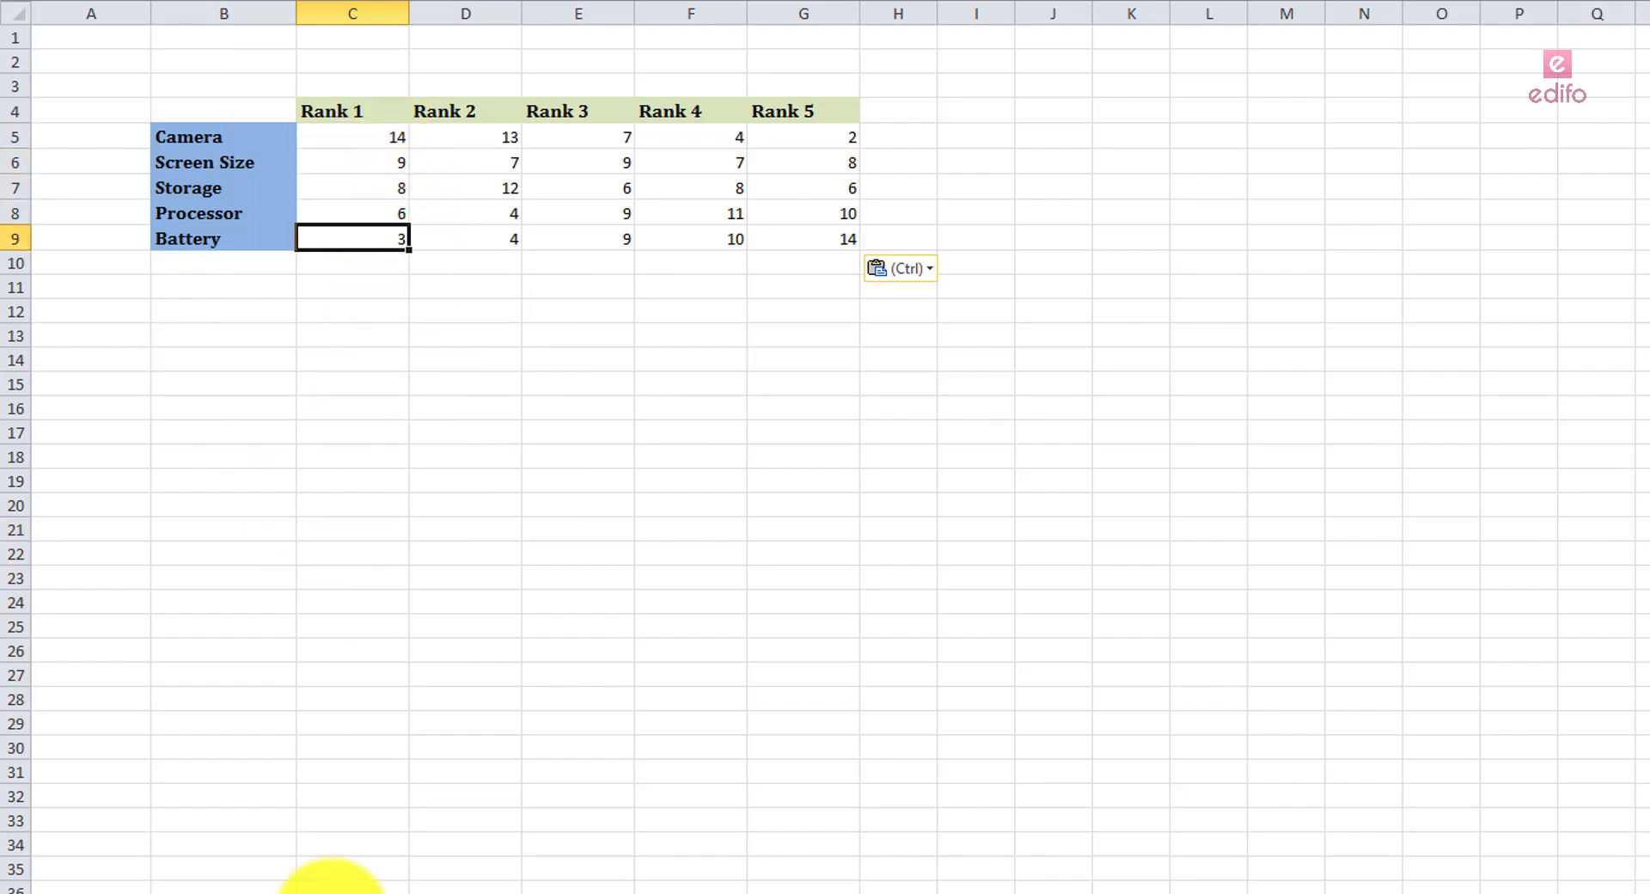
pyautogui.click(258, 890)
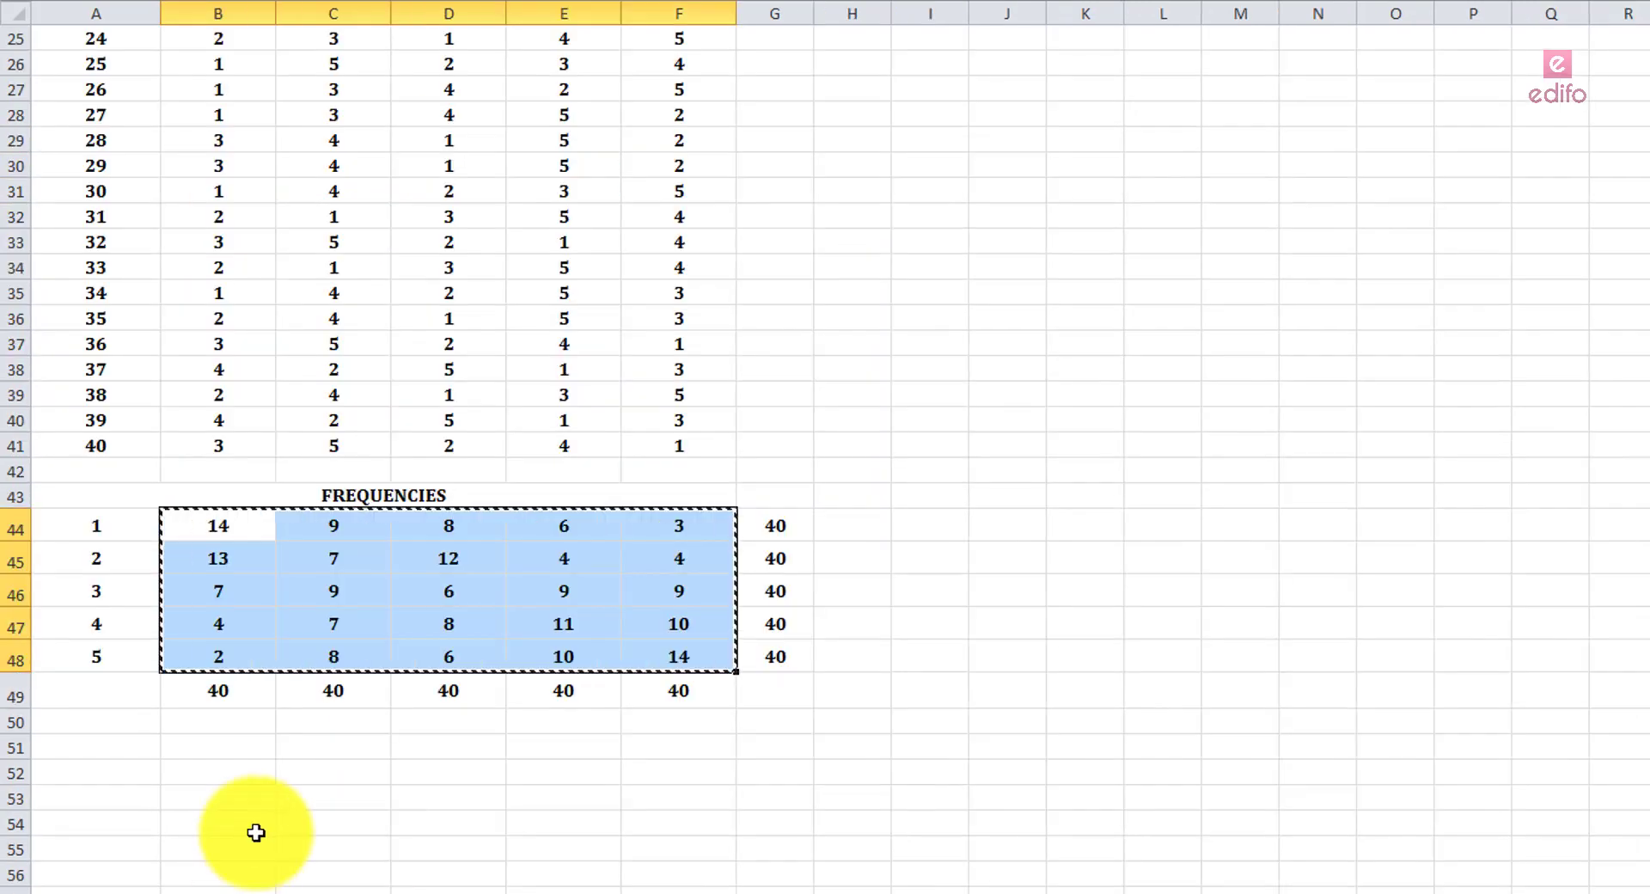
pyautogui.click(258, 531)
pyautogui.click(361, 526)
pyautogui.click(481, 526)
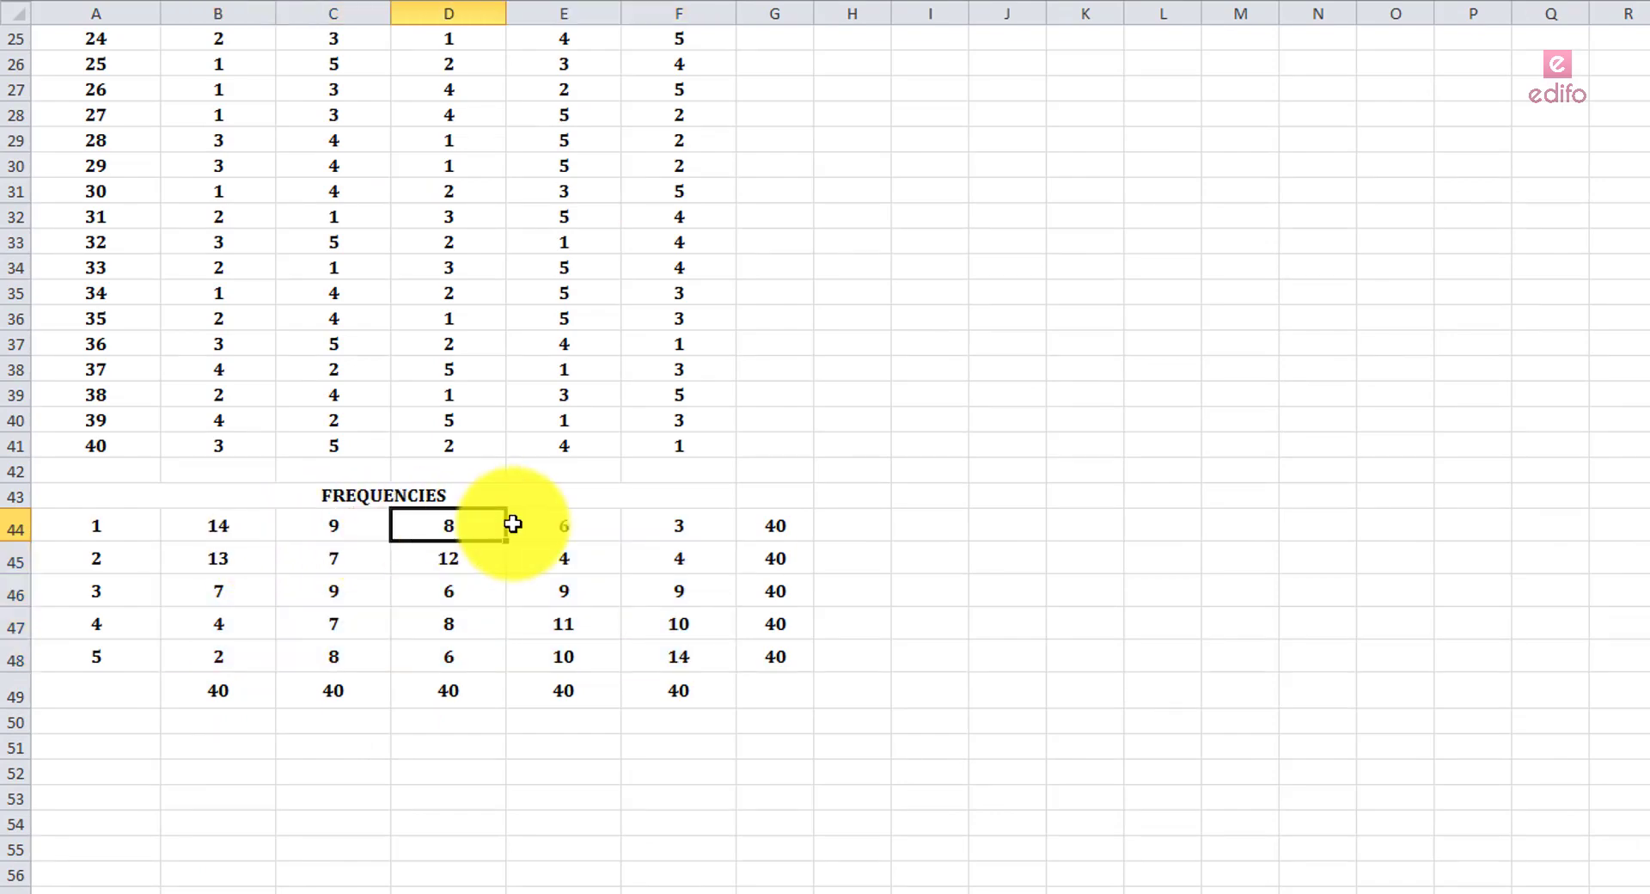
pyautogui.click(513, 523)
pyautogui.click(645, 523)
pyautogui.hotkey('ctrl', 'pagedown')
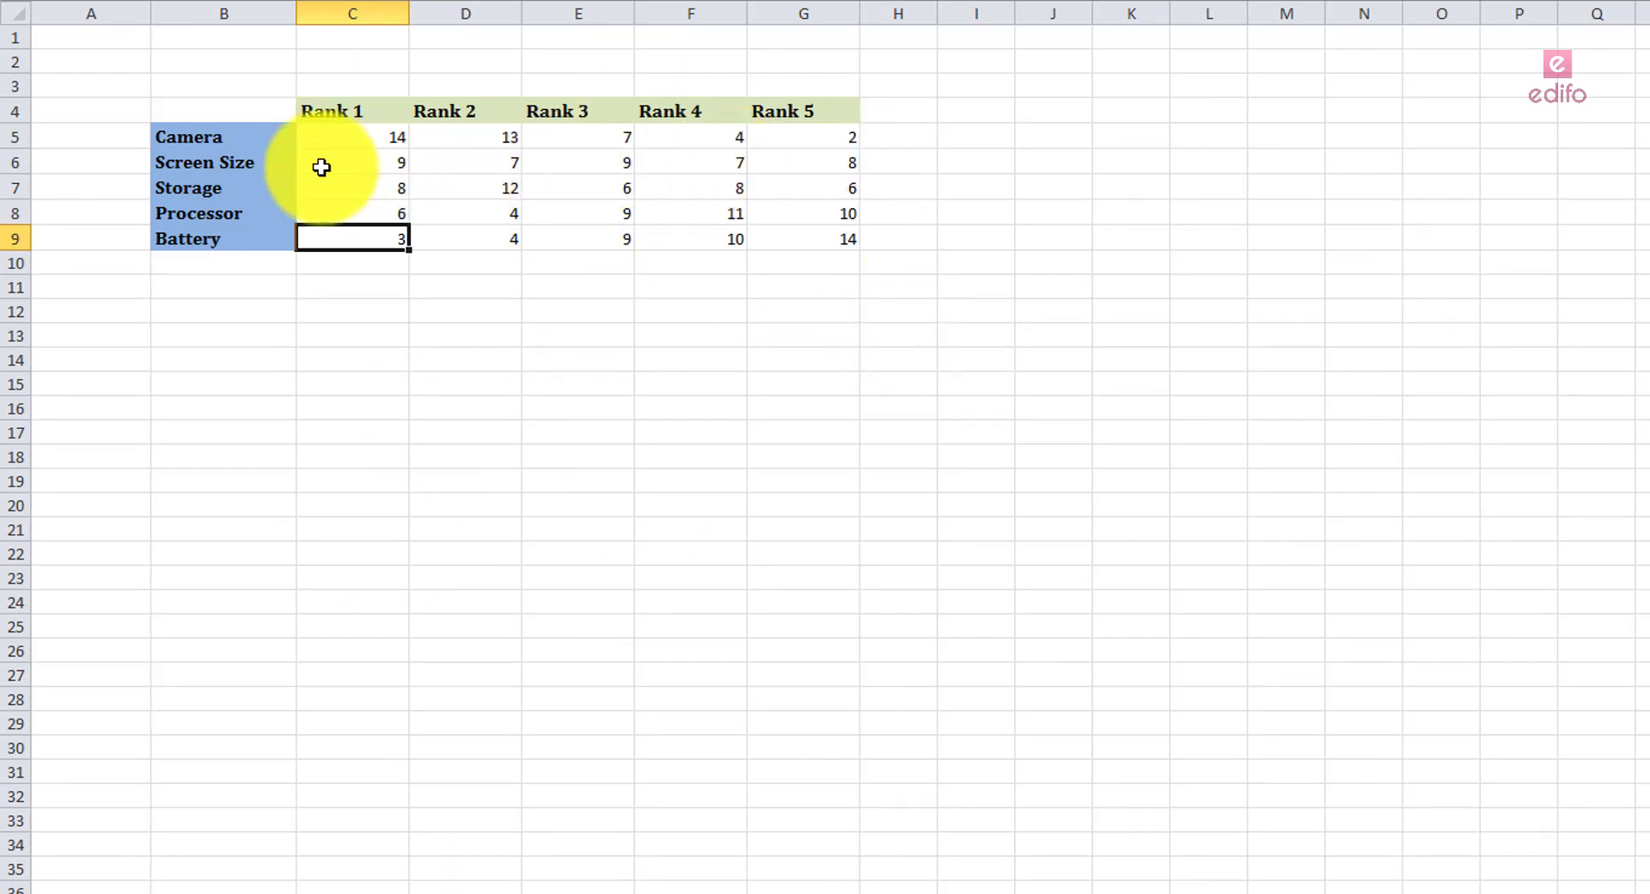
# - Centre the Rank 1–Rank 5 headings in C4:G4
pyautogui.click(247, 143)
pyautogui.click(368, 144)
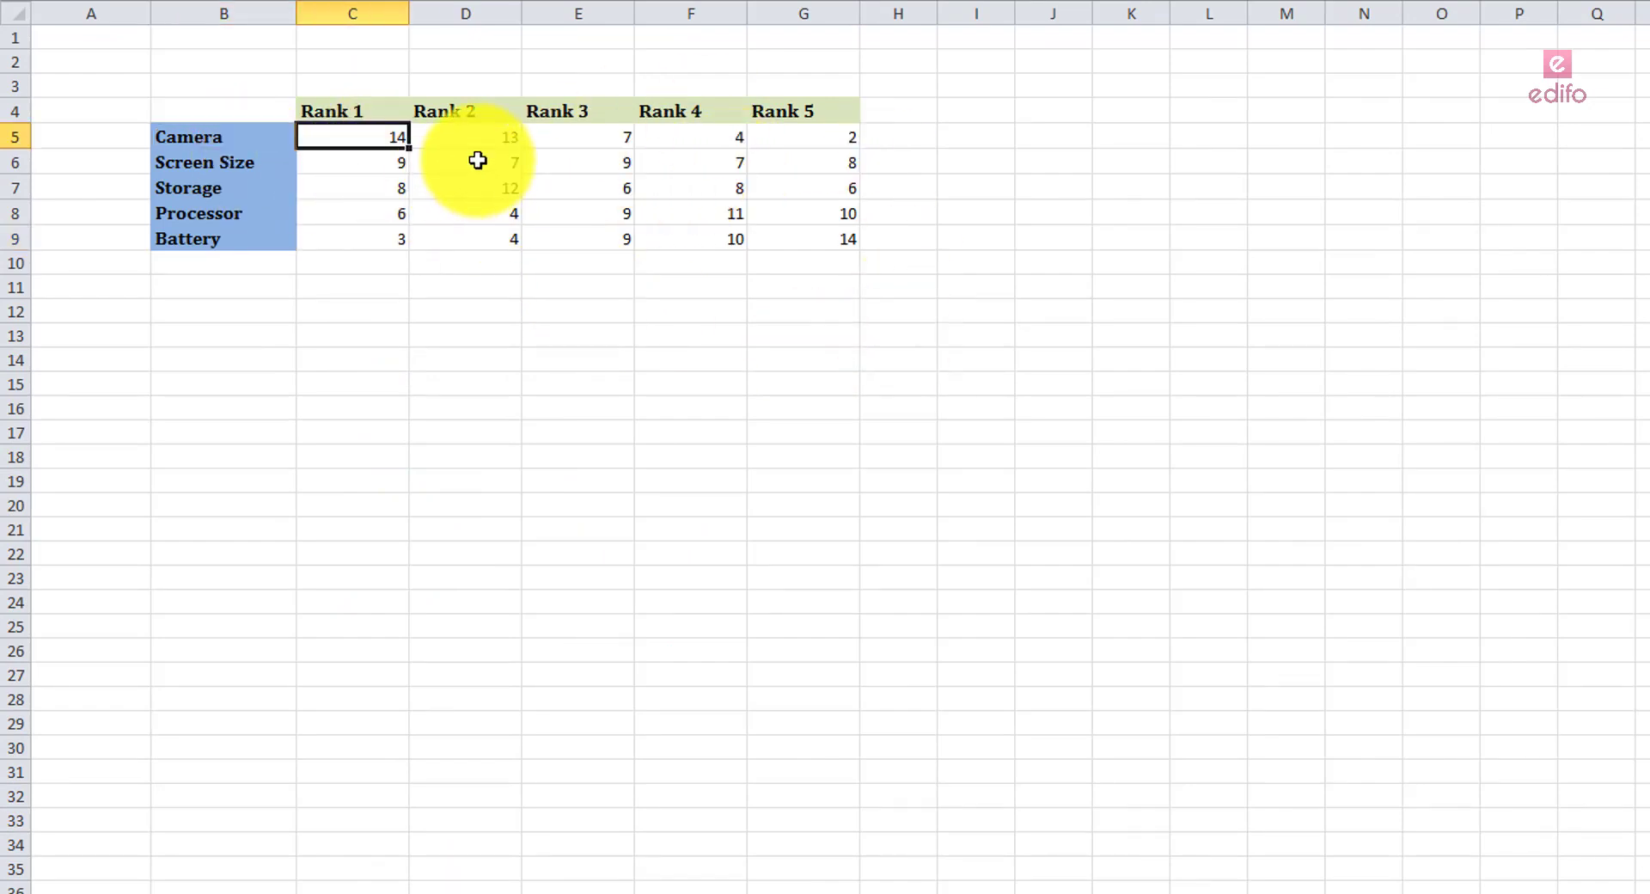
pyautogui.click(434, 136)
pyautogui.moveTo(344, 110); pyautogui.dragTo(778, 108)
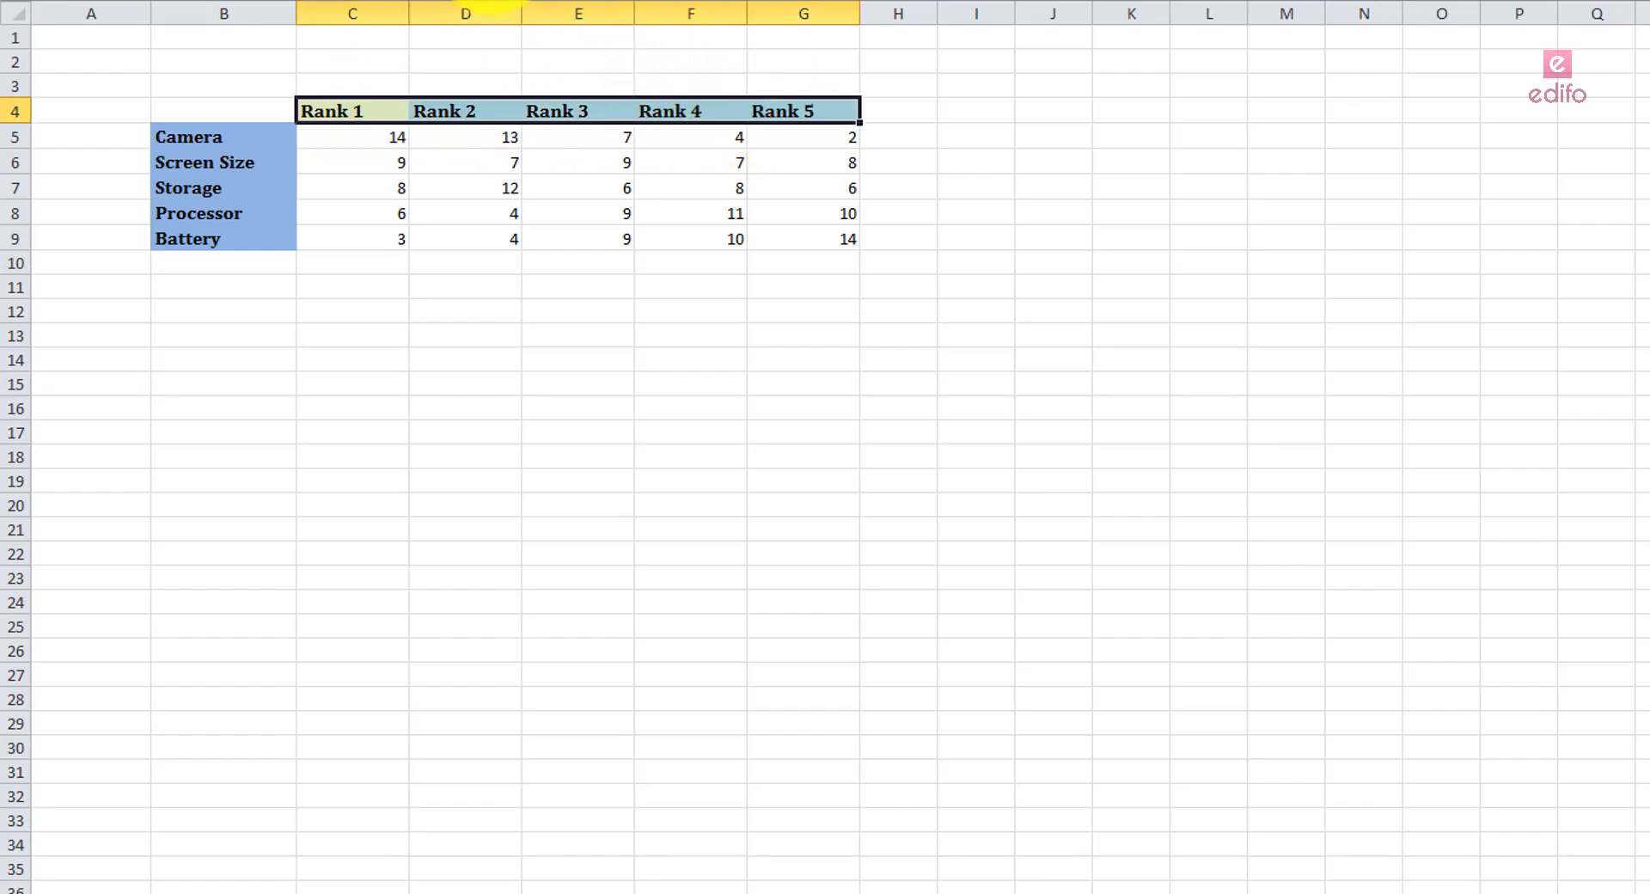
pyautogui.click(394, 356)
# - Apply All Borders to every cell of the ranking table B4:G9
pyautogui.moveTo(239, 114); pyautogui.dragTo(829, 239)
pyautogui.click(367, 2)
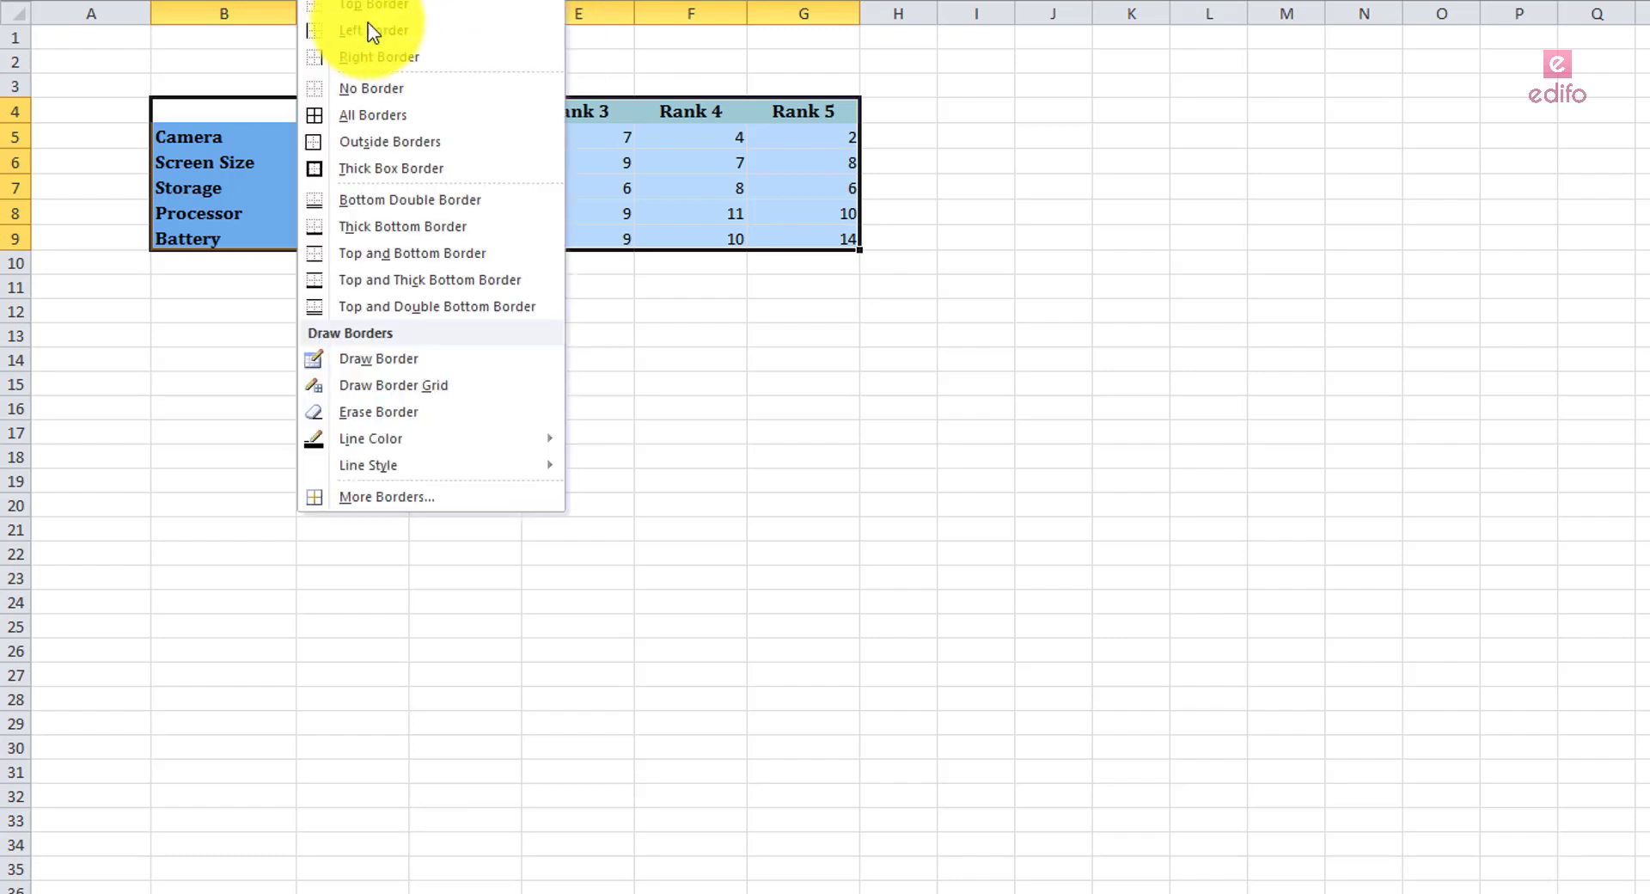
pyautogui.click(369, 129)
pyautogui.click(494, 269)
# - Make rows 5–9 taller and bold the ranking counts in C5:G9
pyautogui.moveTo(17, 137); pyautogui.dragTo(17, 232)
pyautogui.moveTo(29, 174); pyautogui.dragTo(26, 186)
pyautogui.moveTo(387, 150); pyautogui.dragTo(825, 301)
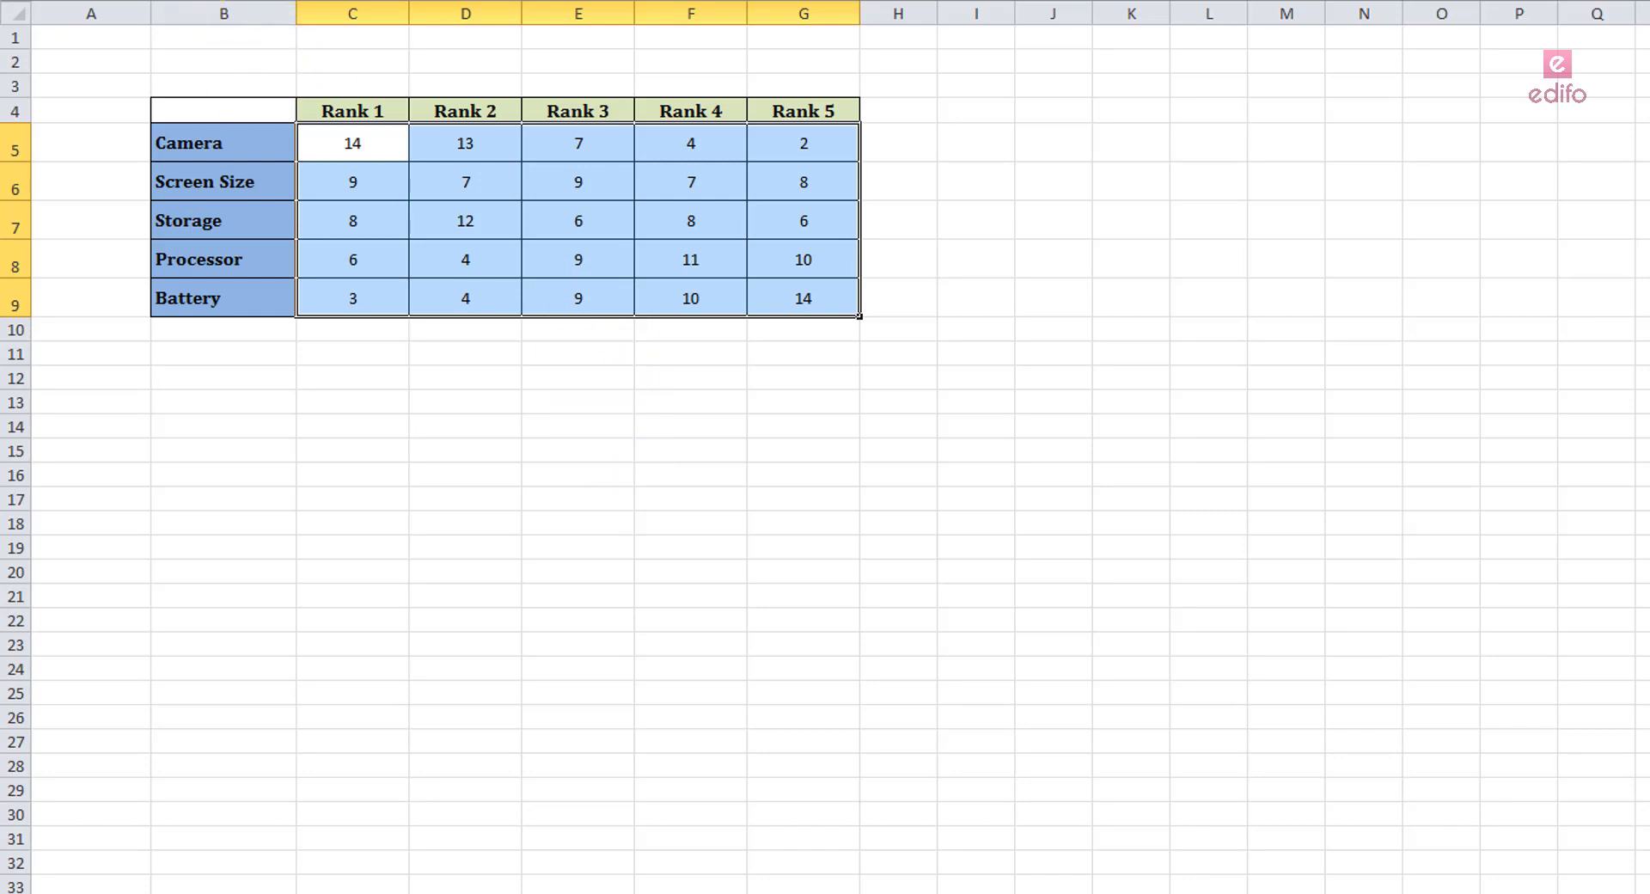
pyautogui.hotkey('ctrl', 'b')
pyautogui.click(542, 427)
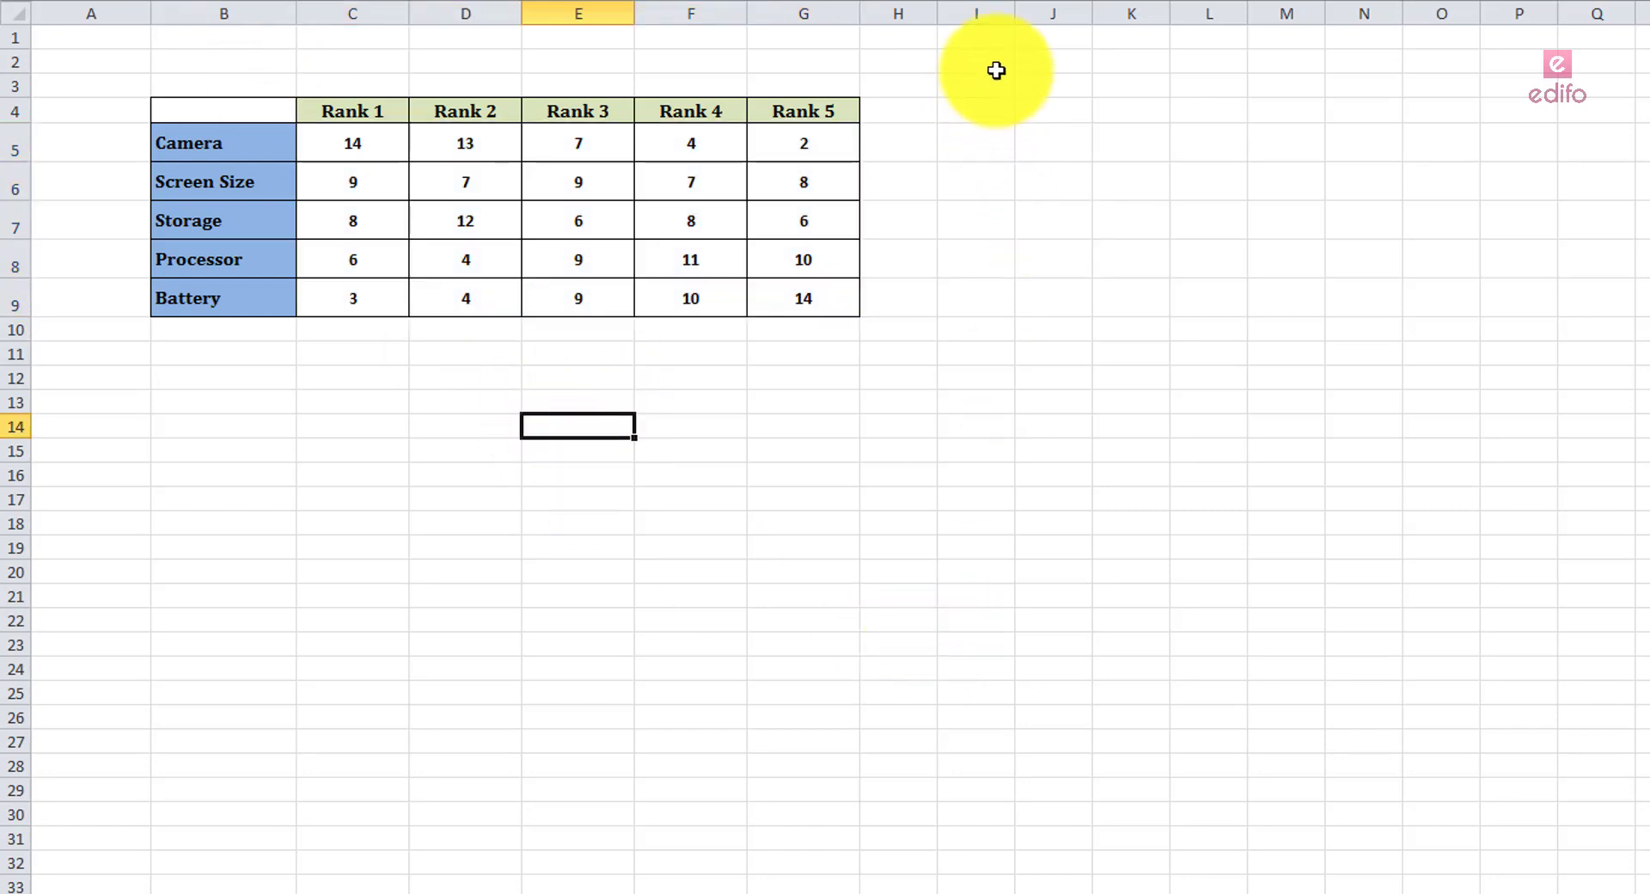
# - Widen column I and copy the five feature names from B5:B9 into I5:I9
pyautogui.moveTo(1016, 15); pyautogui.dragTo(1127, 38)
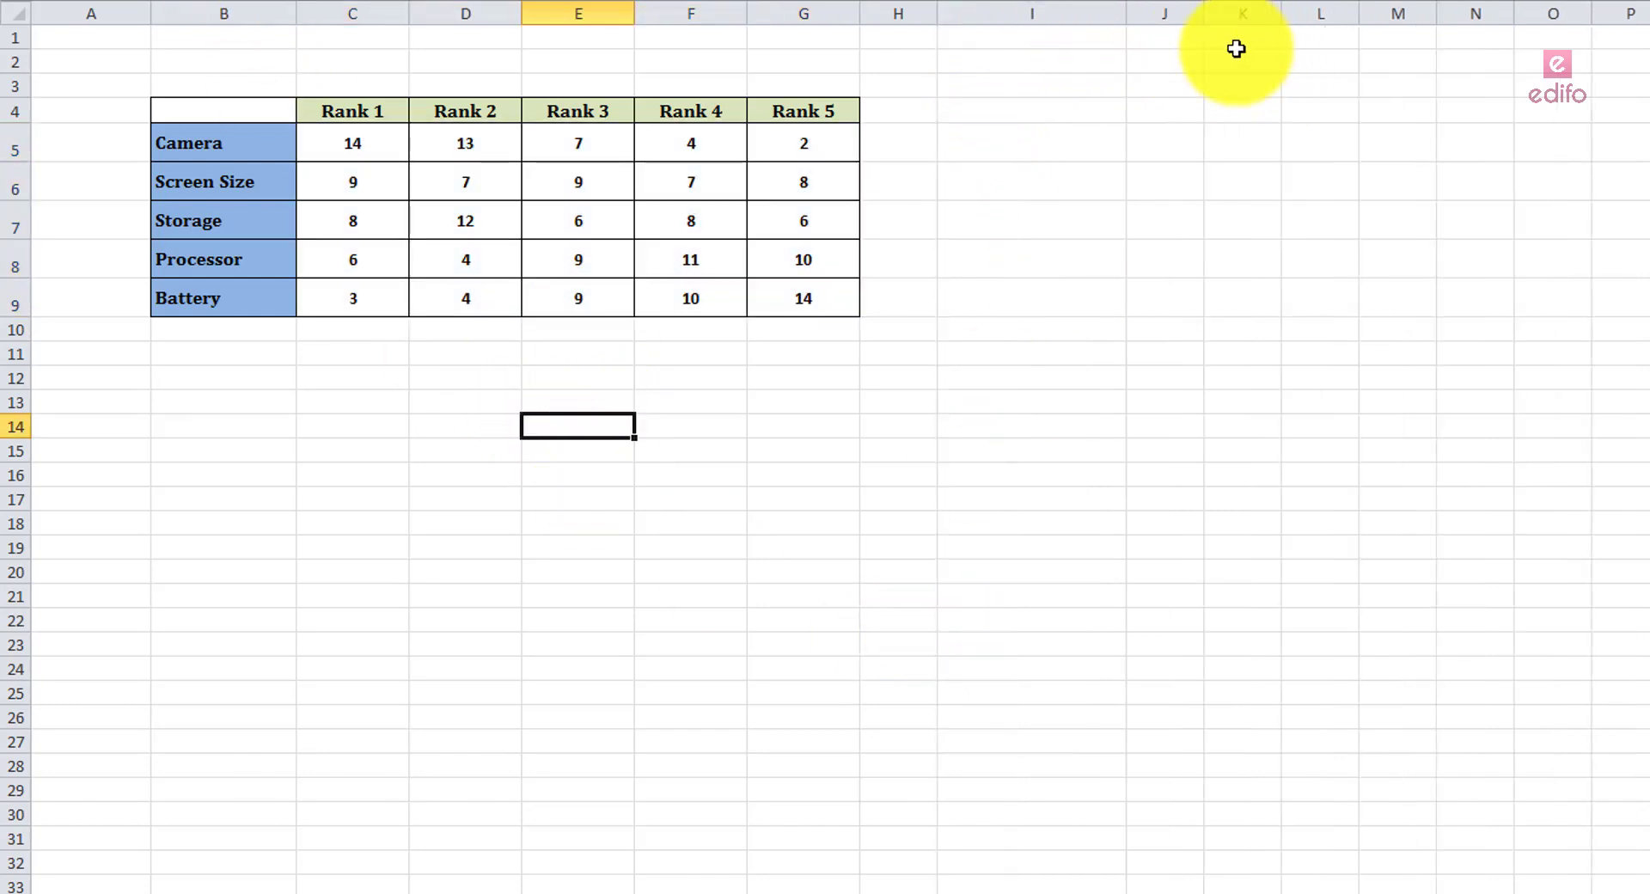
pyautogui.moveTo(269, 136); pyautogui.dragTo(262, 300)
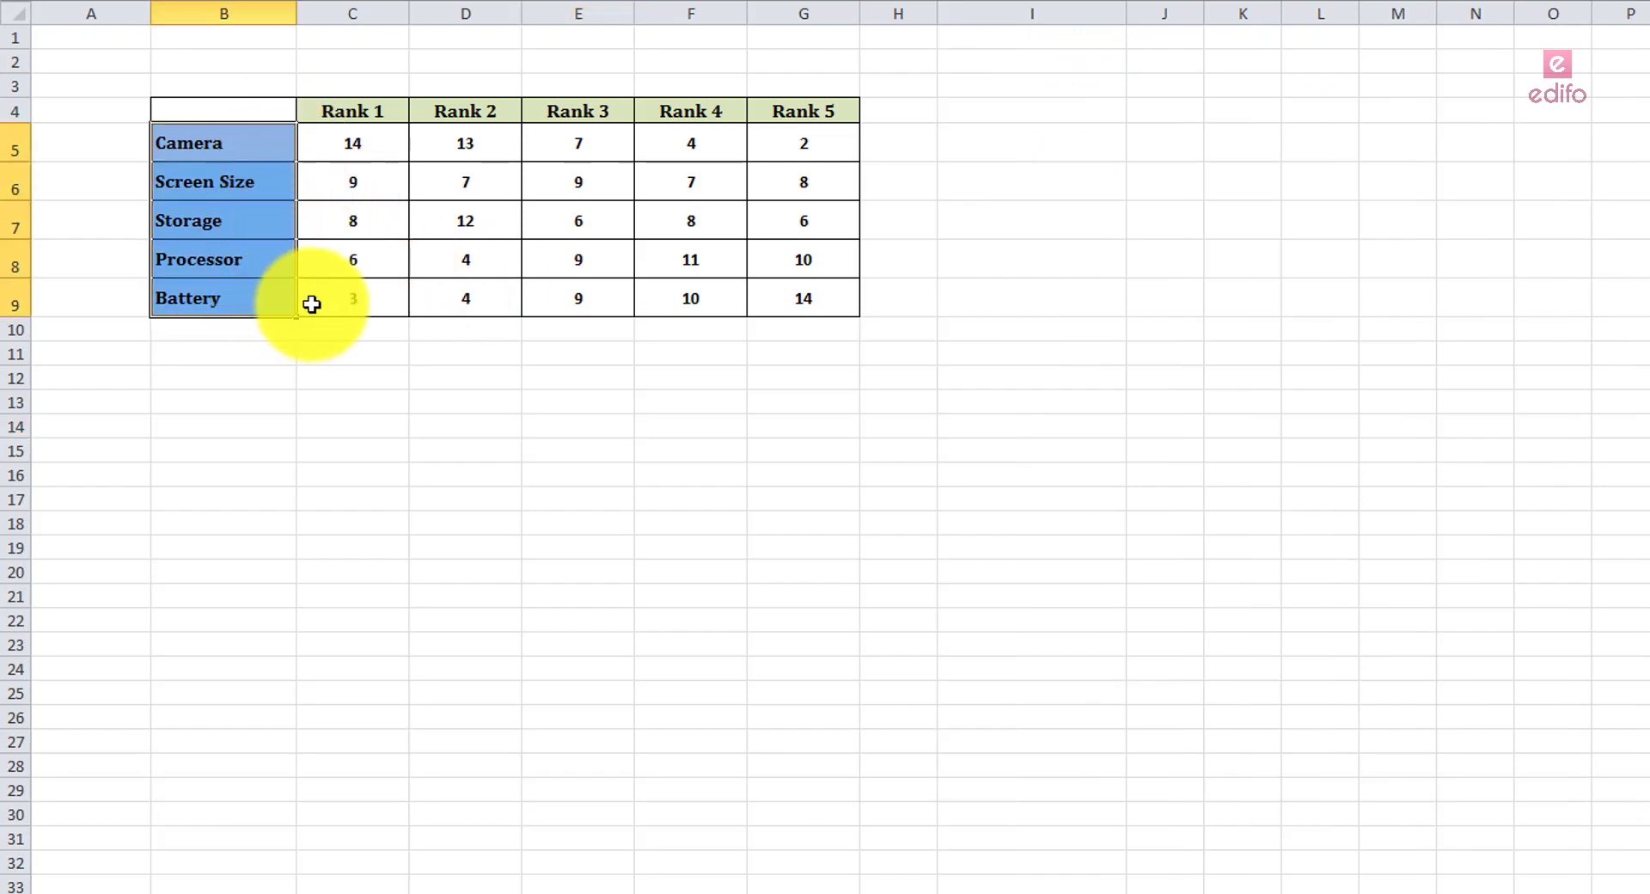
pyautogui.hotkey('ctrl', 'c')
pyautogui.click(1085, 152)
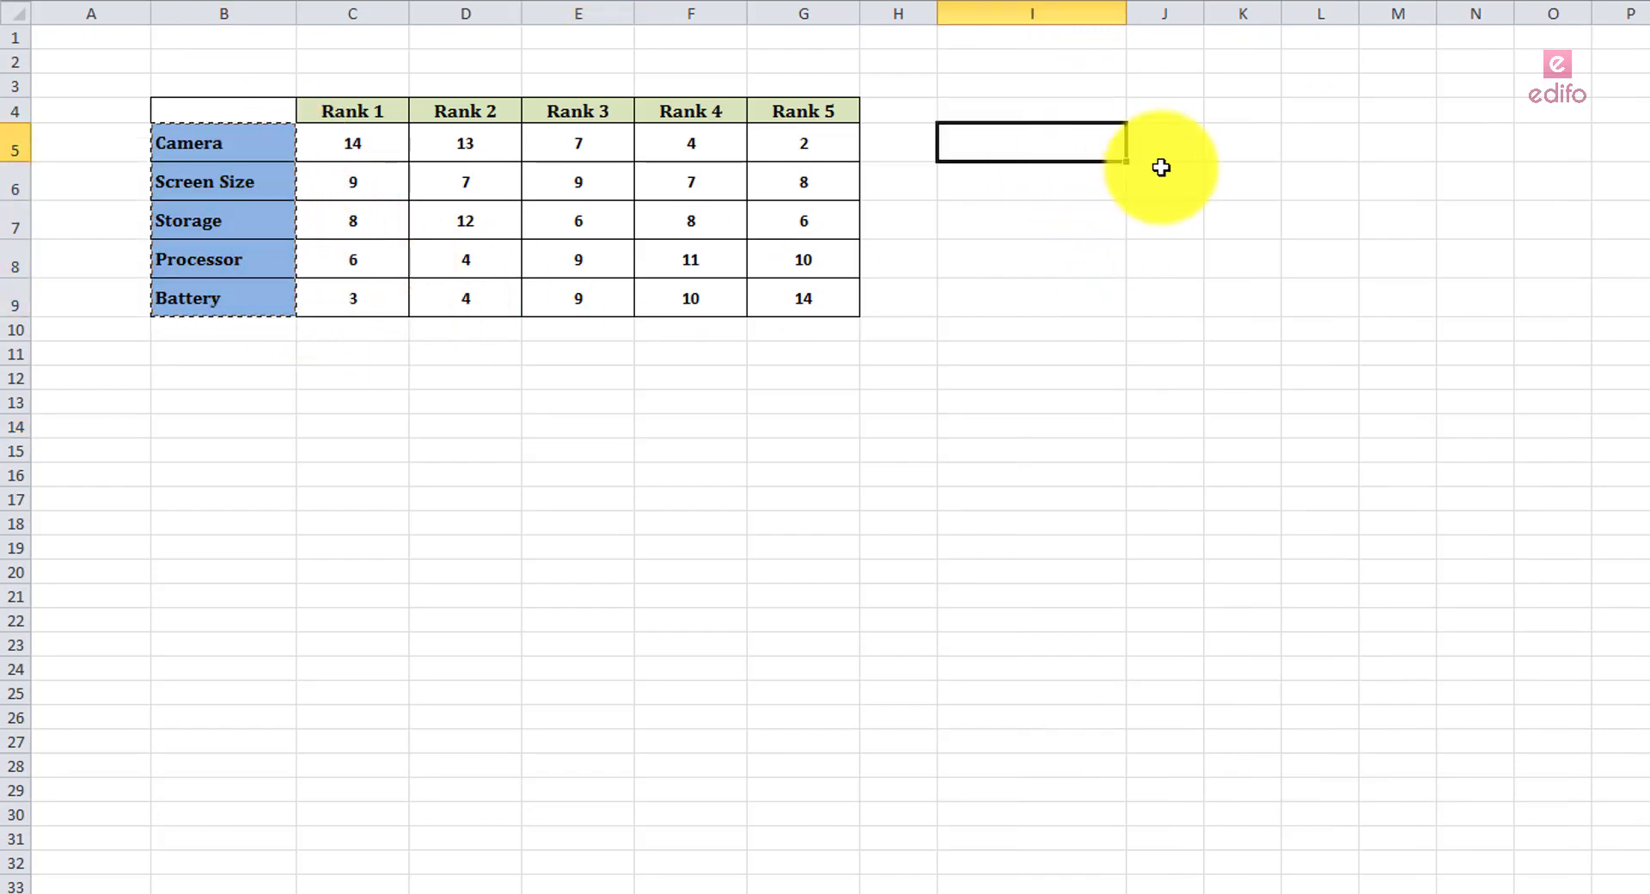
pyautogui.hotkey('ctrl', 'v')
# - Widen column J and enter the heading Total in J4
pyautogui.click(1199, 286)
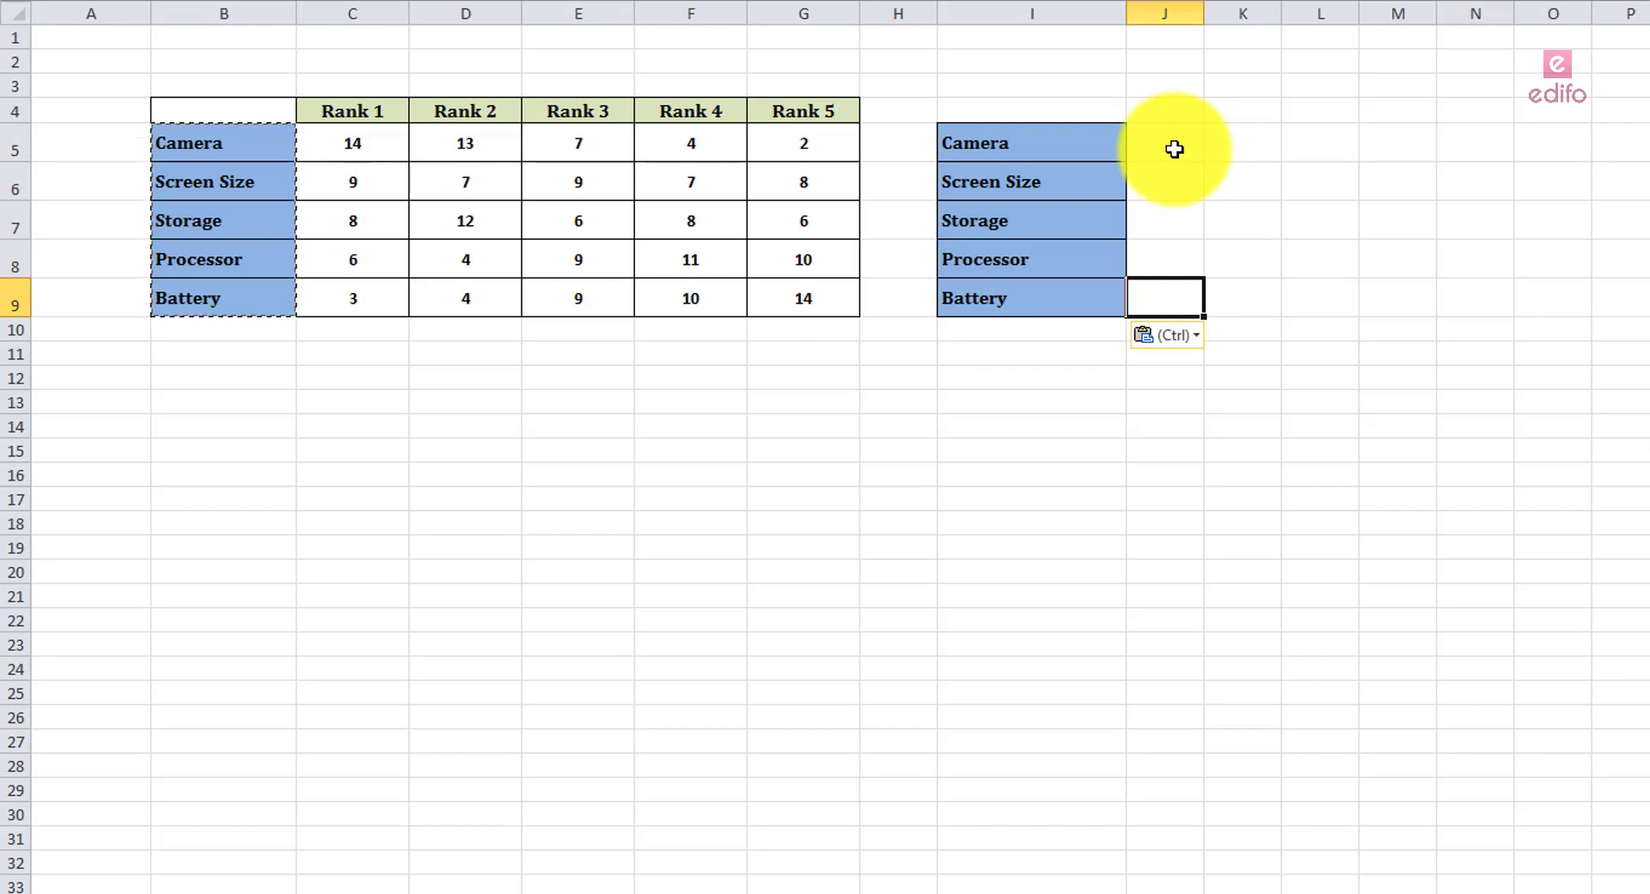
pyautogui.moveTo(1204, 13); pyautogui.dragTo(1256, 17)
pyautogui.click(1212, 110)
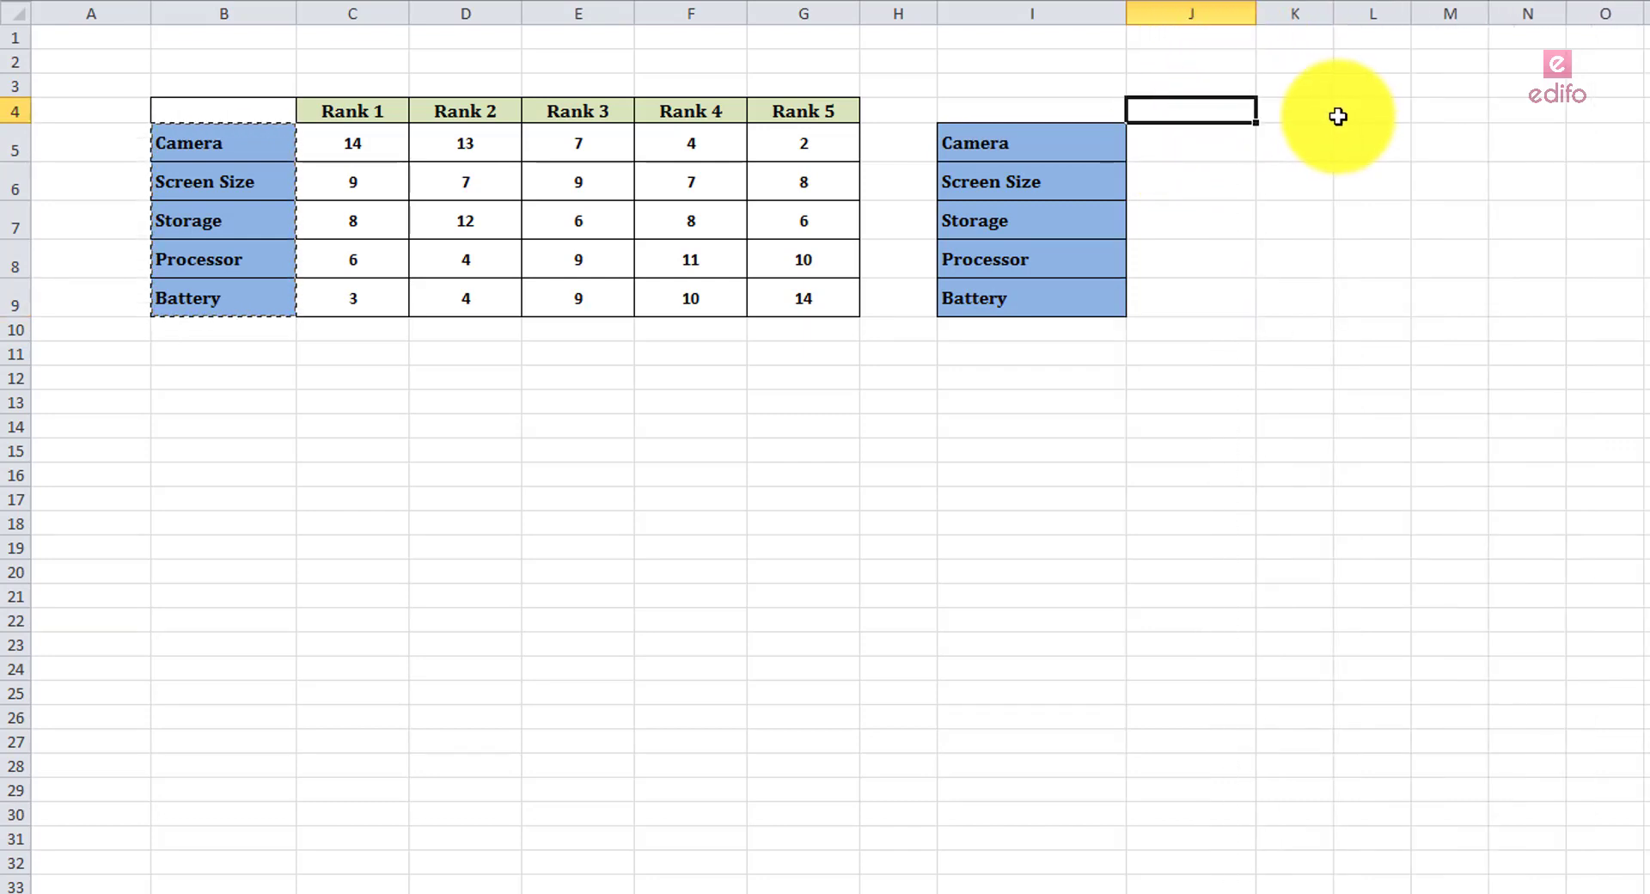
pyautogui.press('Return')
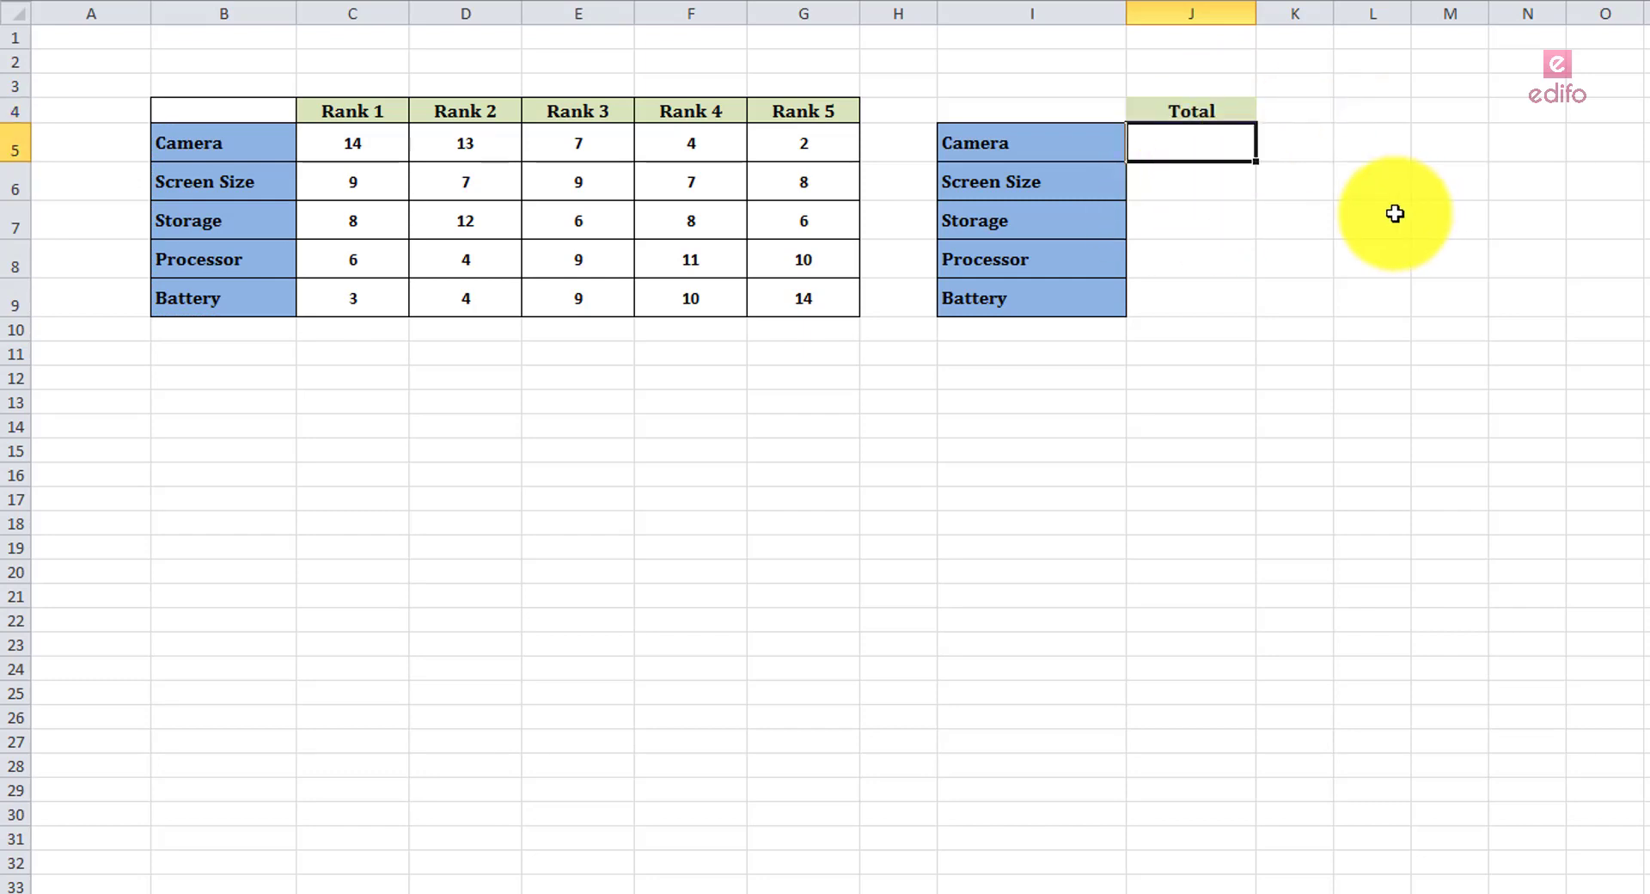
# - Enter =C5*5+D5*4+E5*3+F5*2+G5*1 in J5, giving Camera a weighted total of 153
pyautogui.click(375, 145)
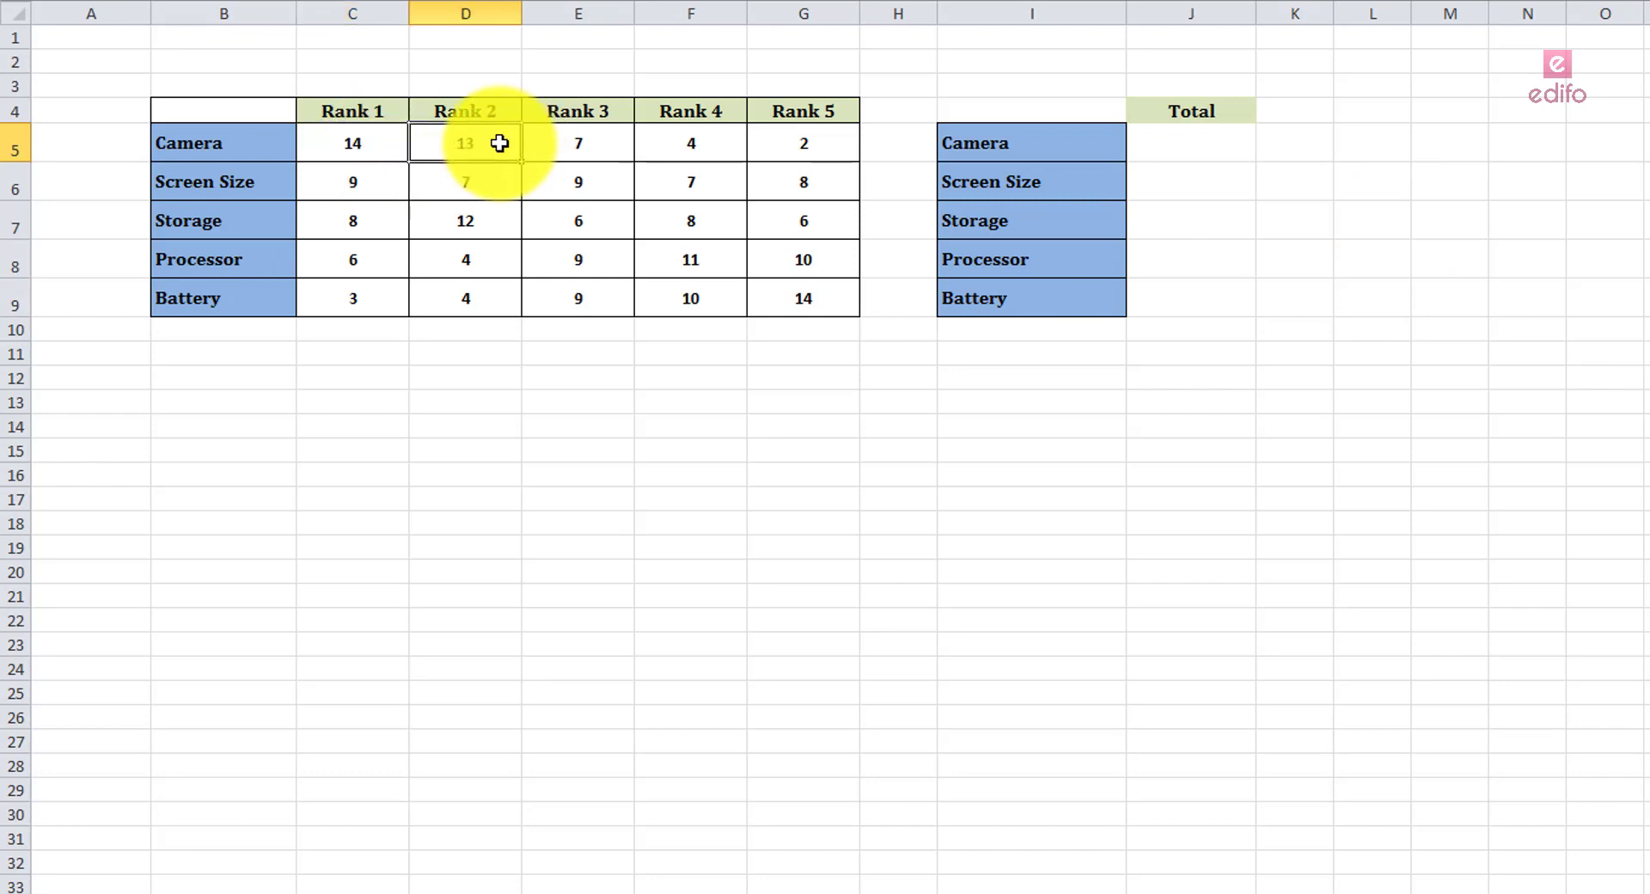
pyautogui.click(582, 142)
pyautogui.click(1236, 151)
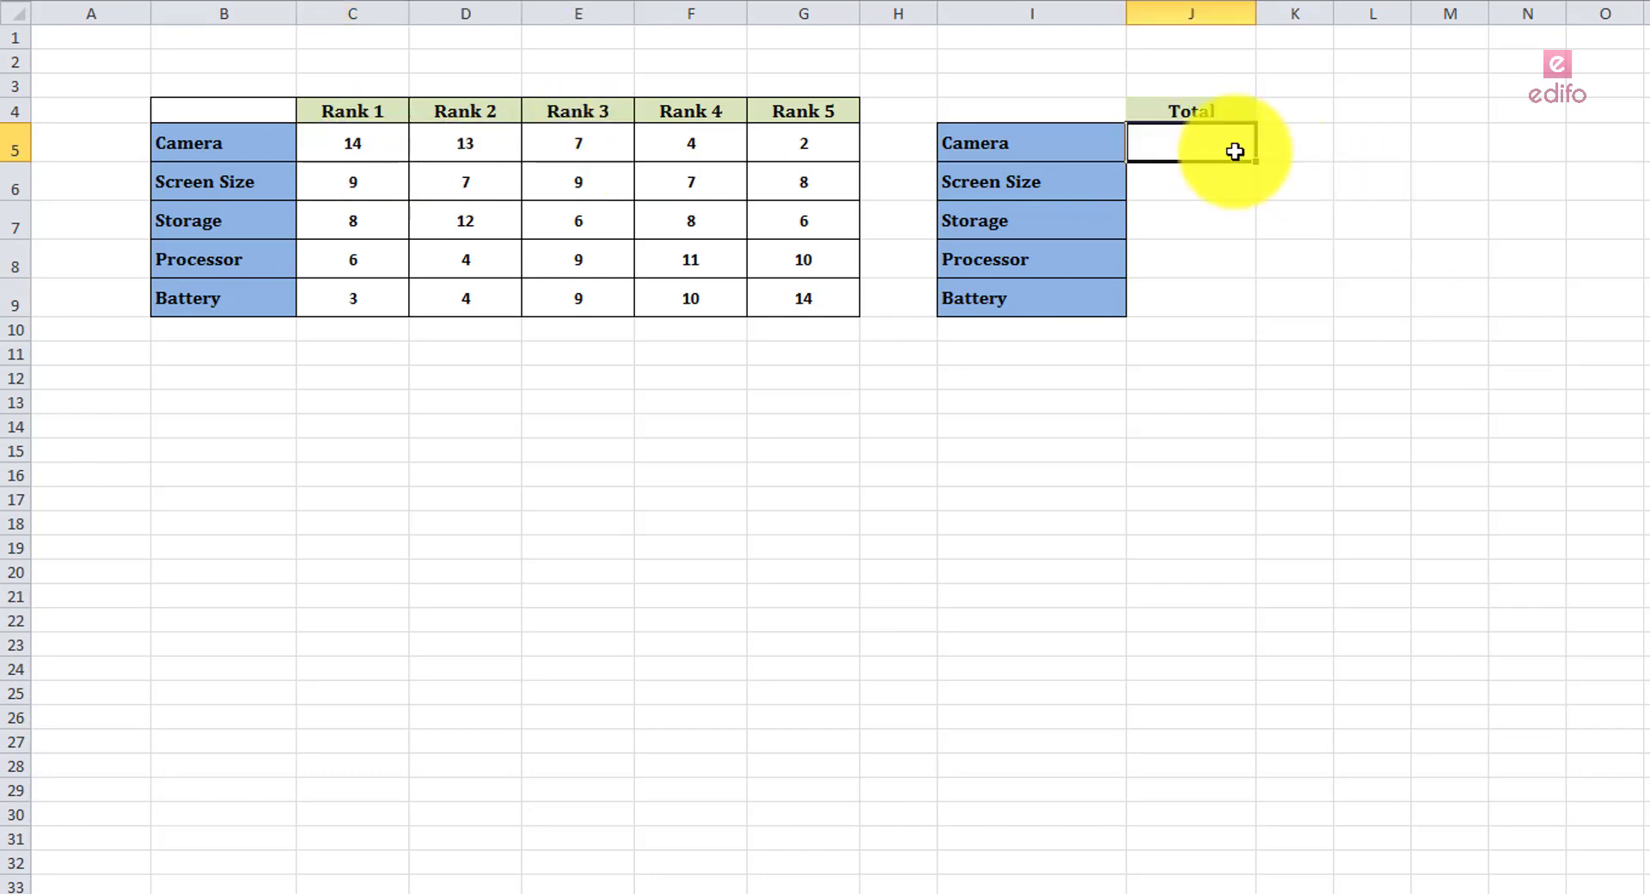
pyautogui.click(348, 142)
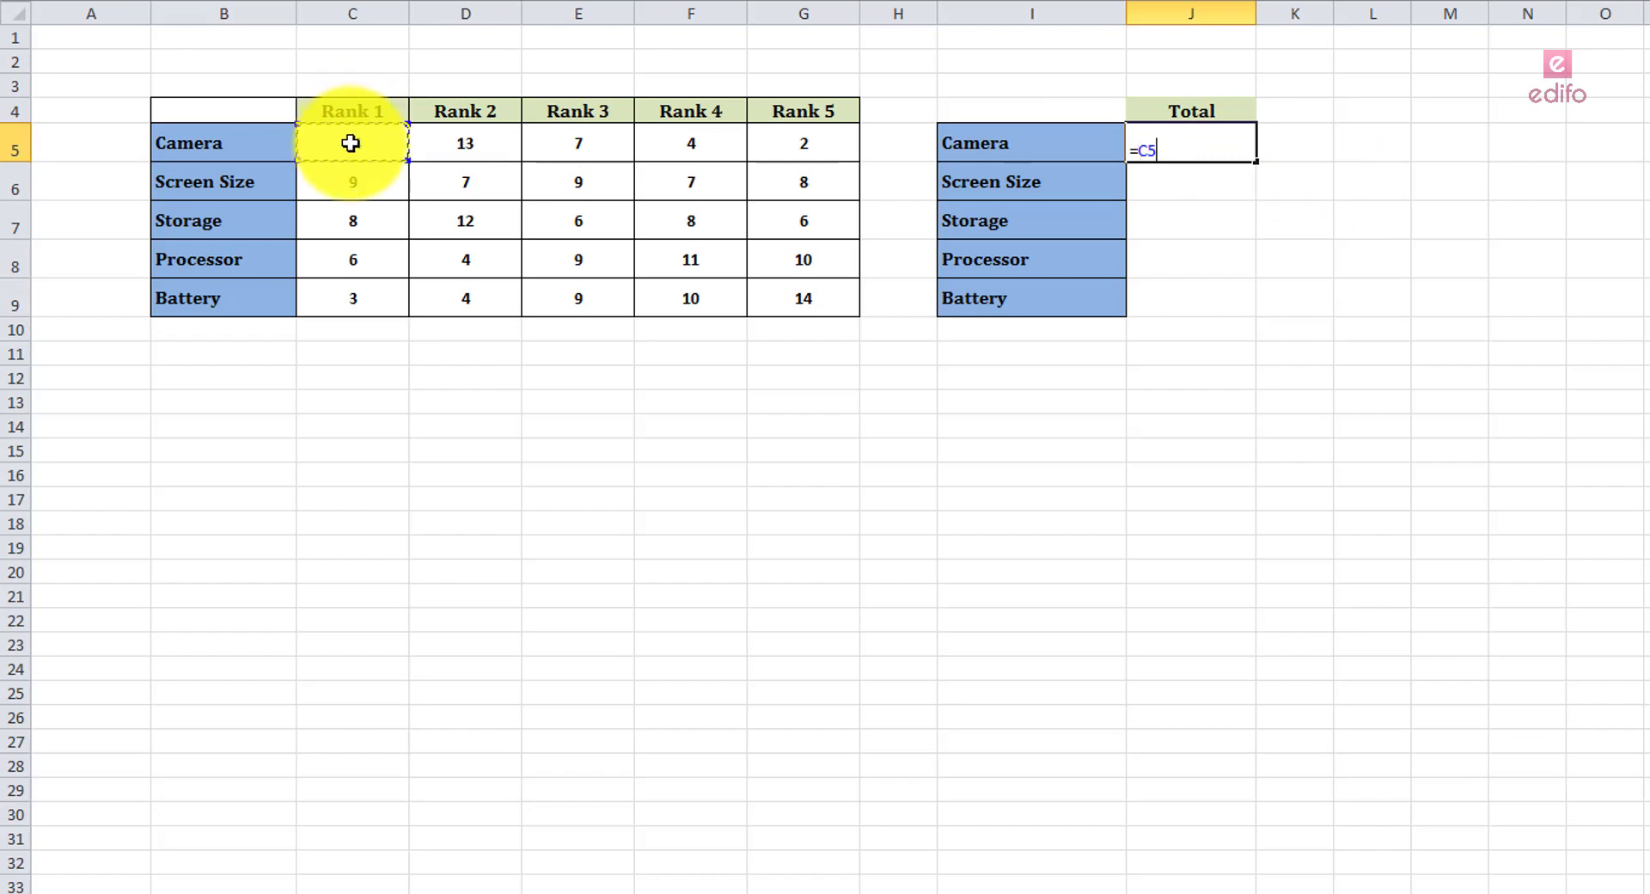
pyautogui.click(503, 147)
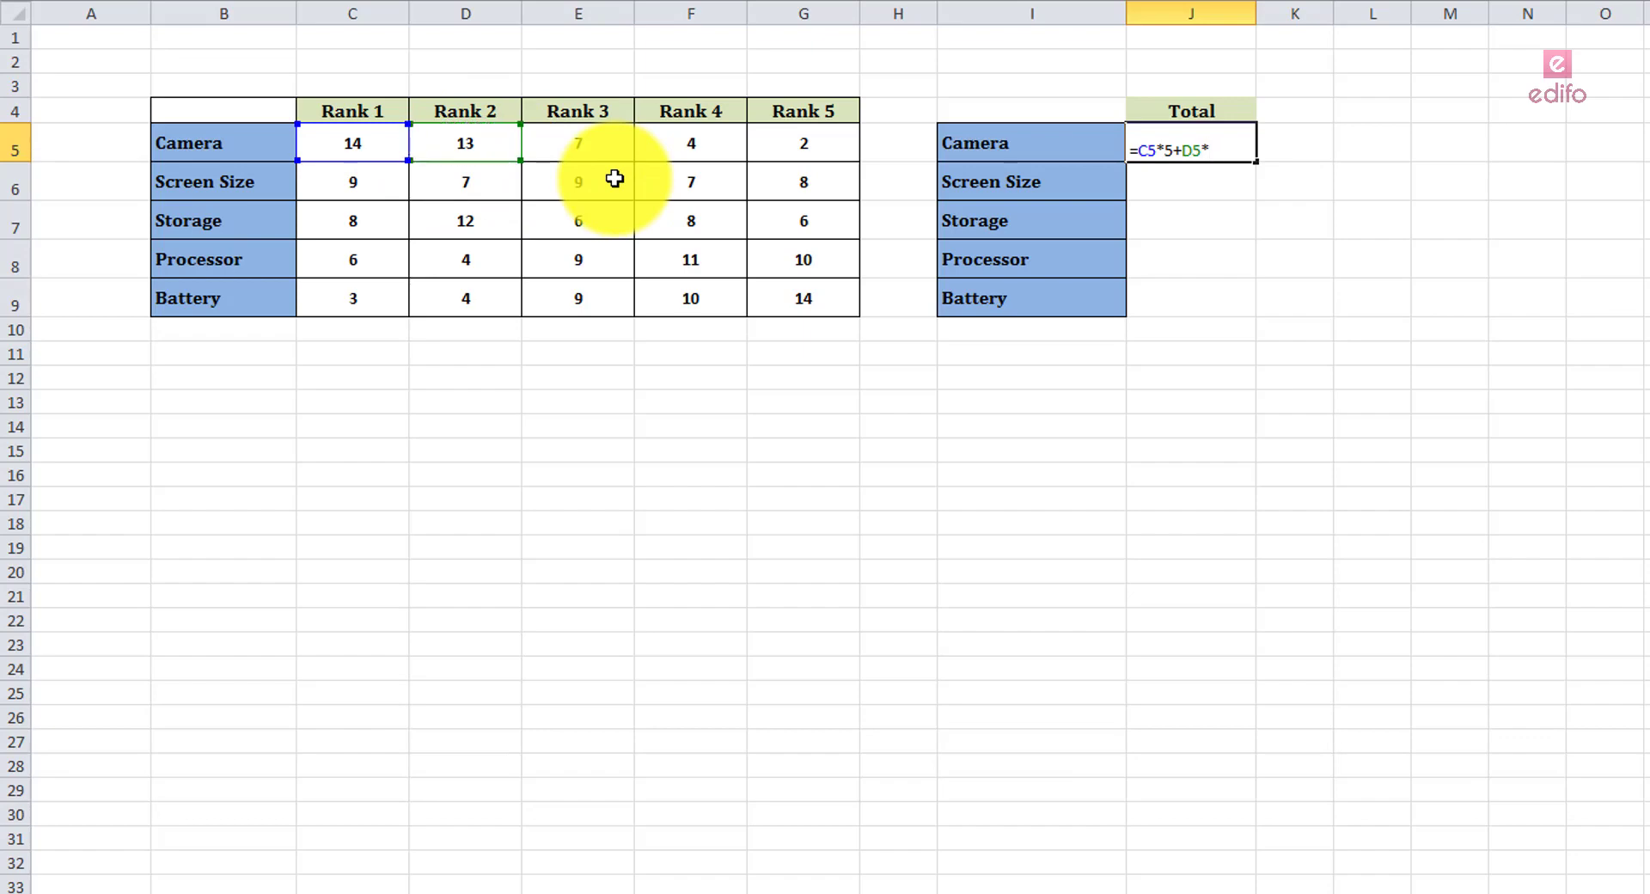
pyautogui.click(560, 148)
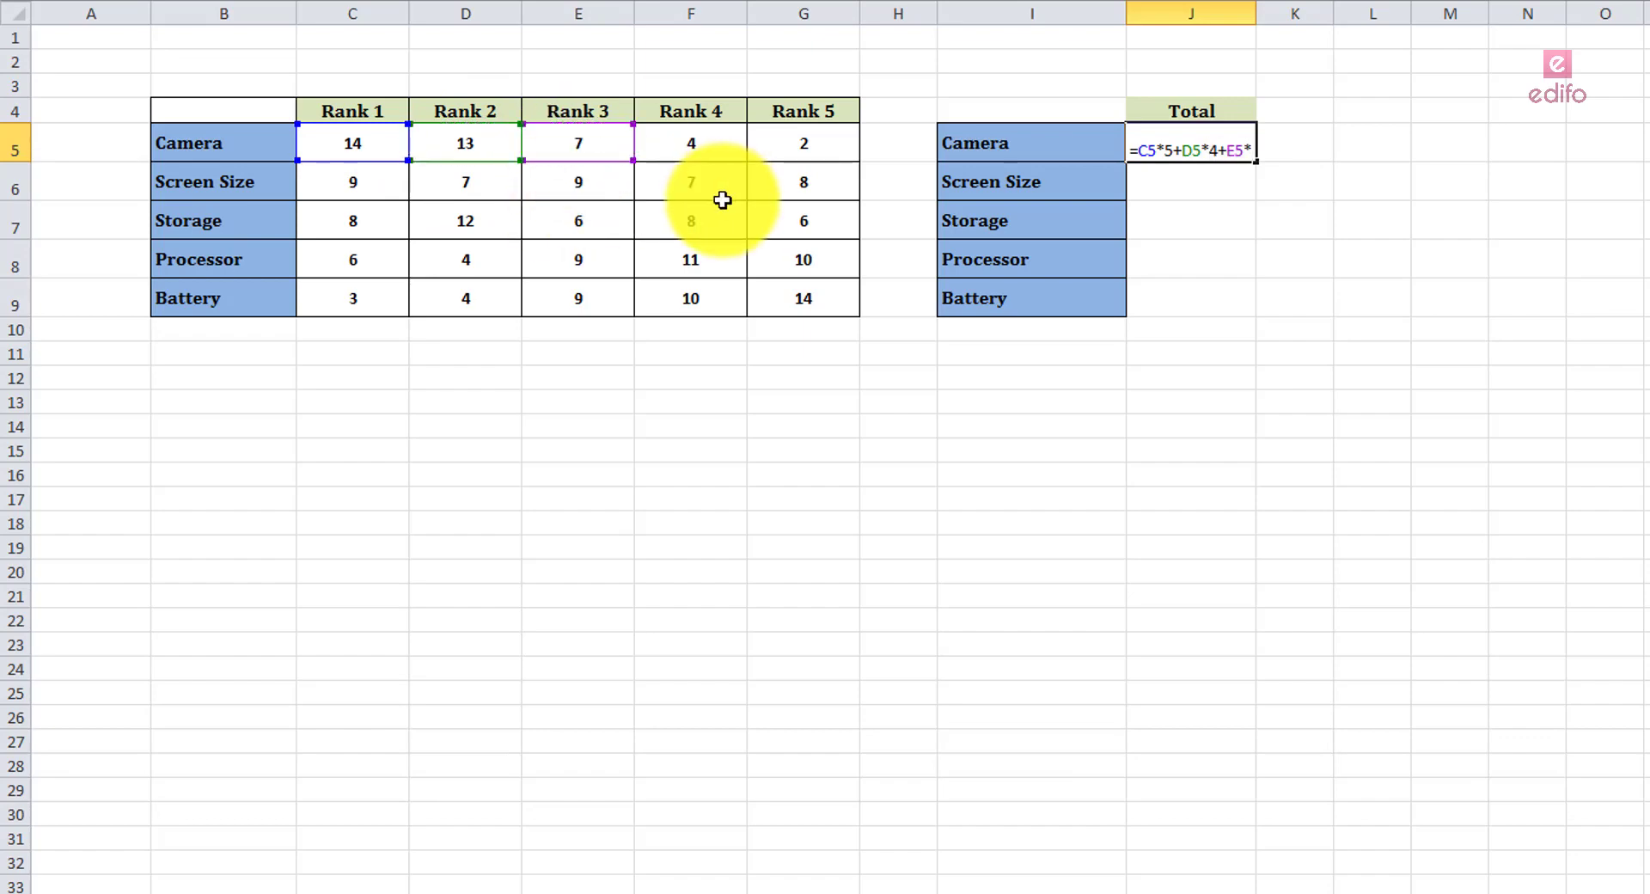
pyautogui.write('*3+')
pyautogui.click(698, 148)
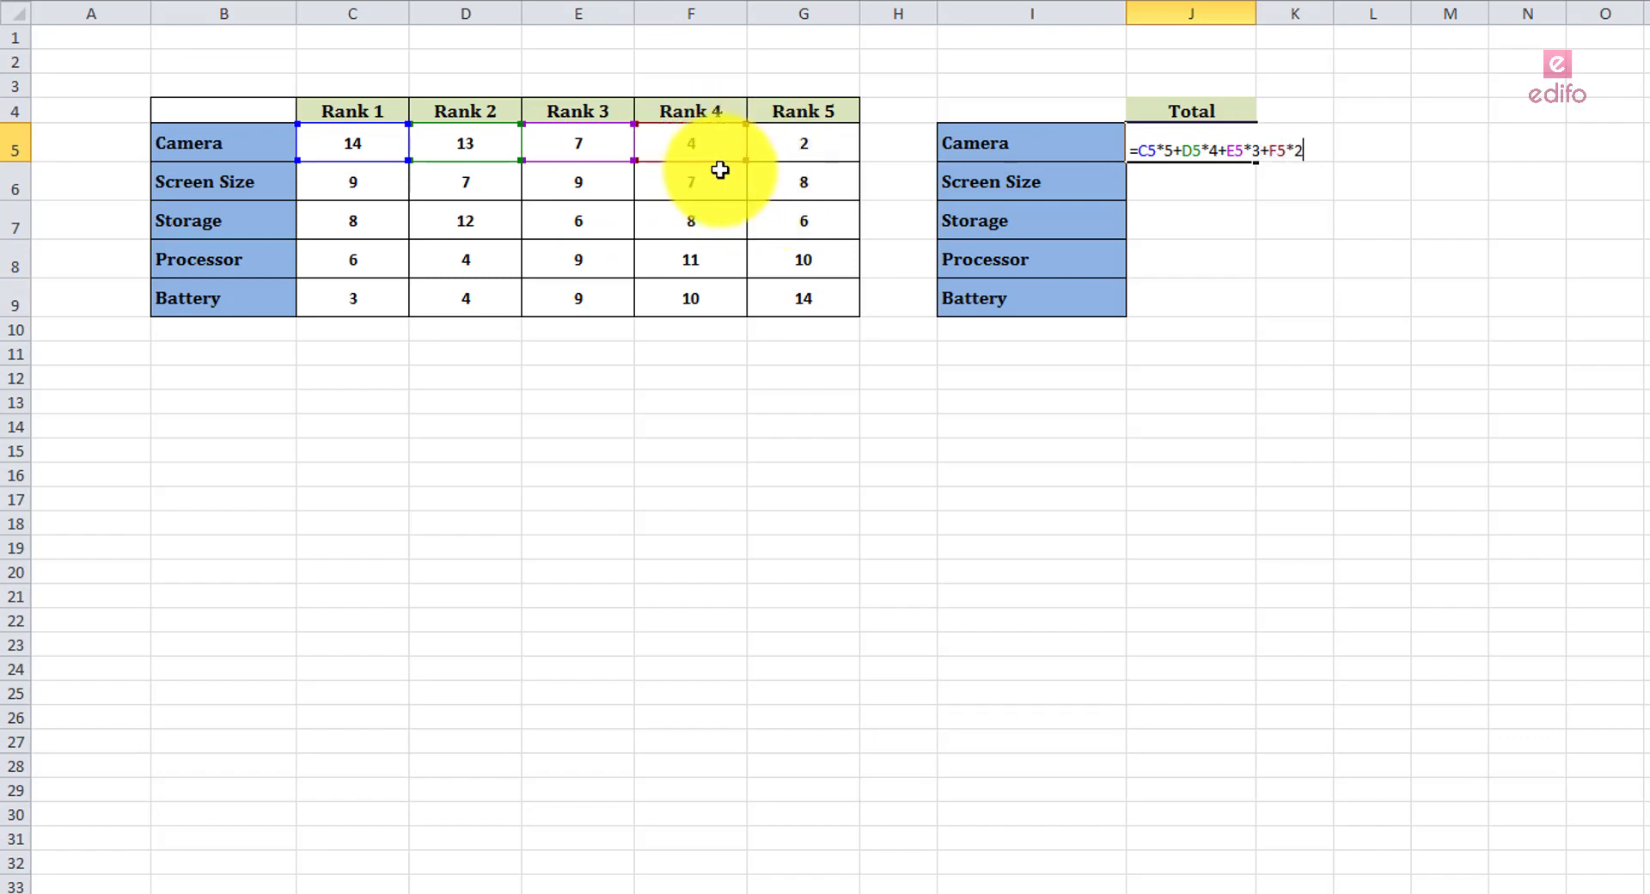
pyautogui.write('*2+')
pyautogui.click(799, 146)
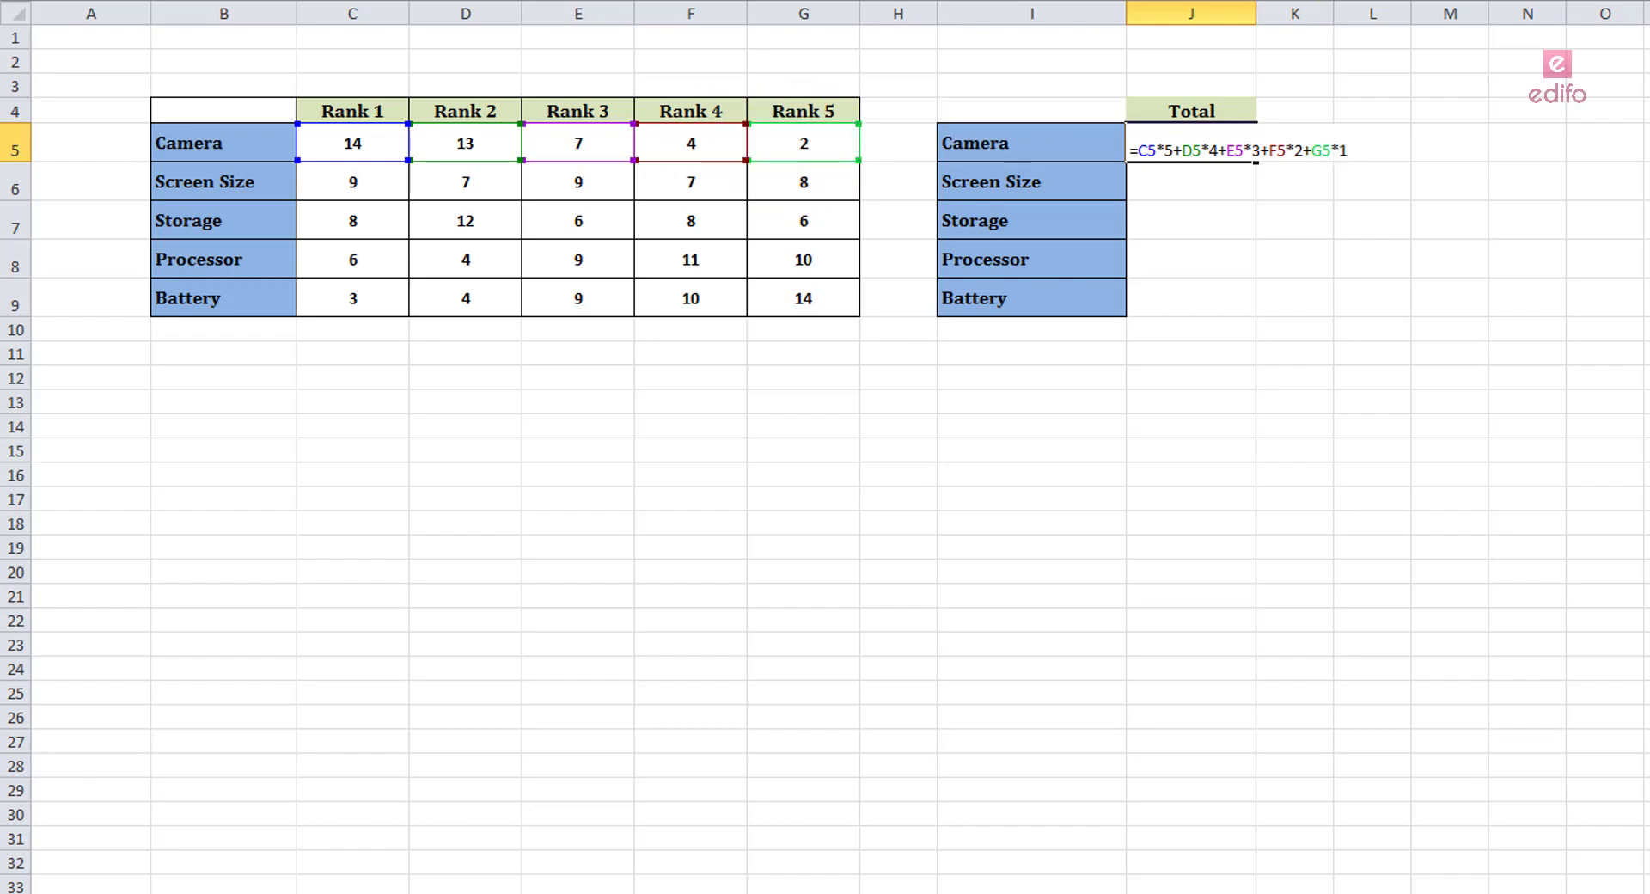
pyautogui.press('Return')
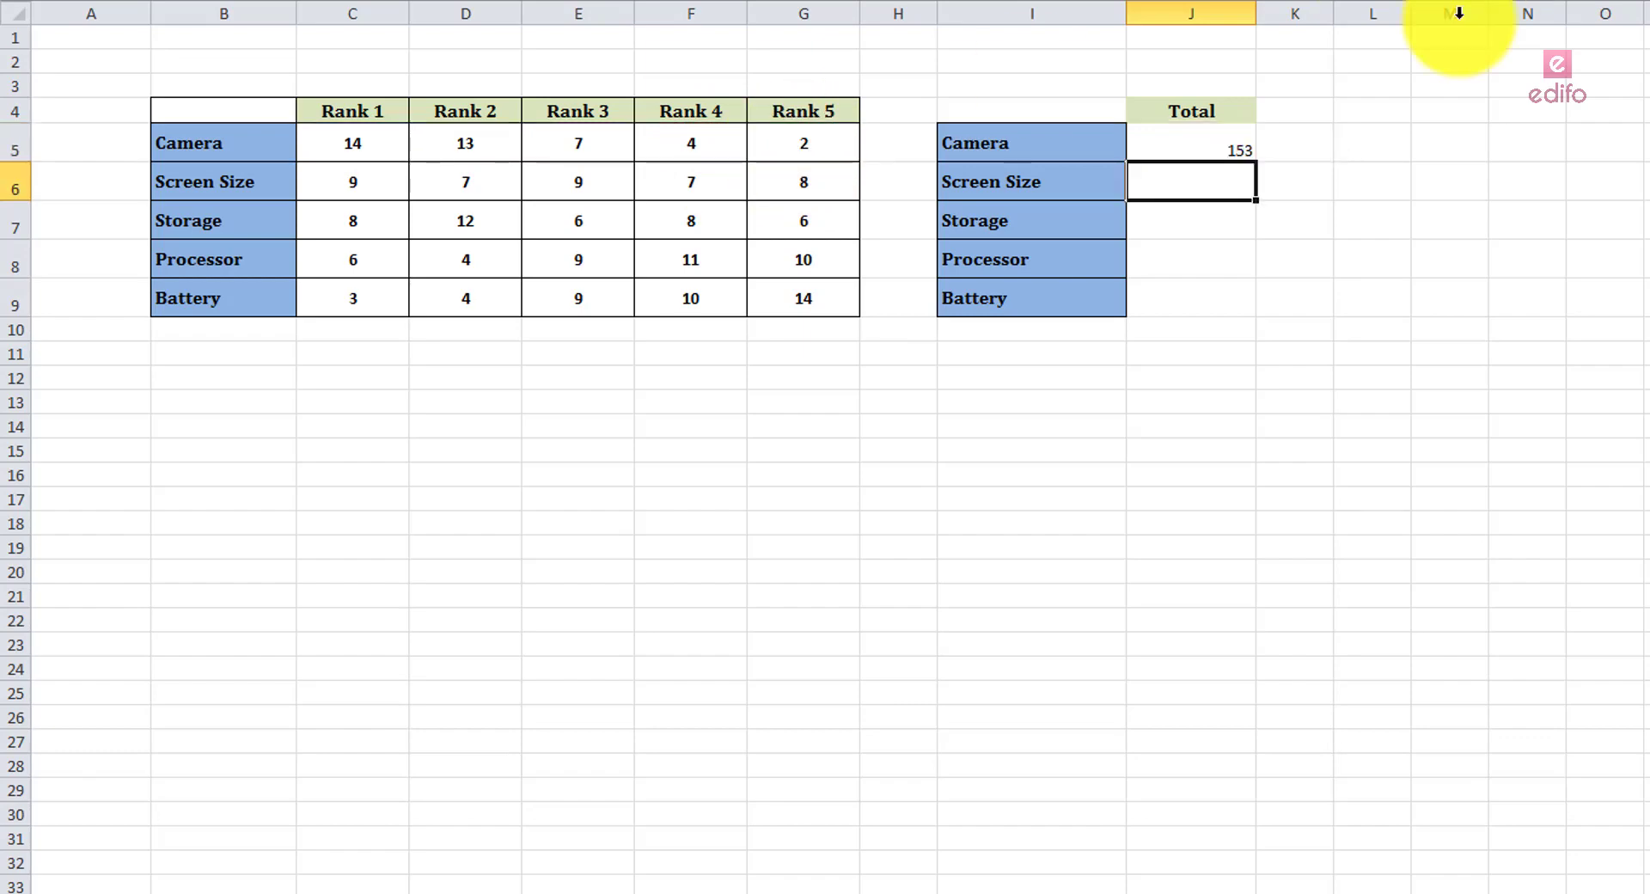
pyautogui.click(1229, 151)
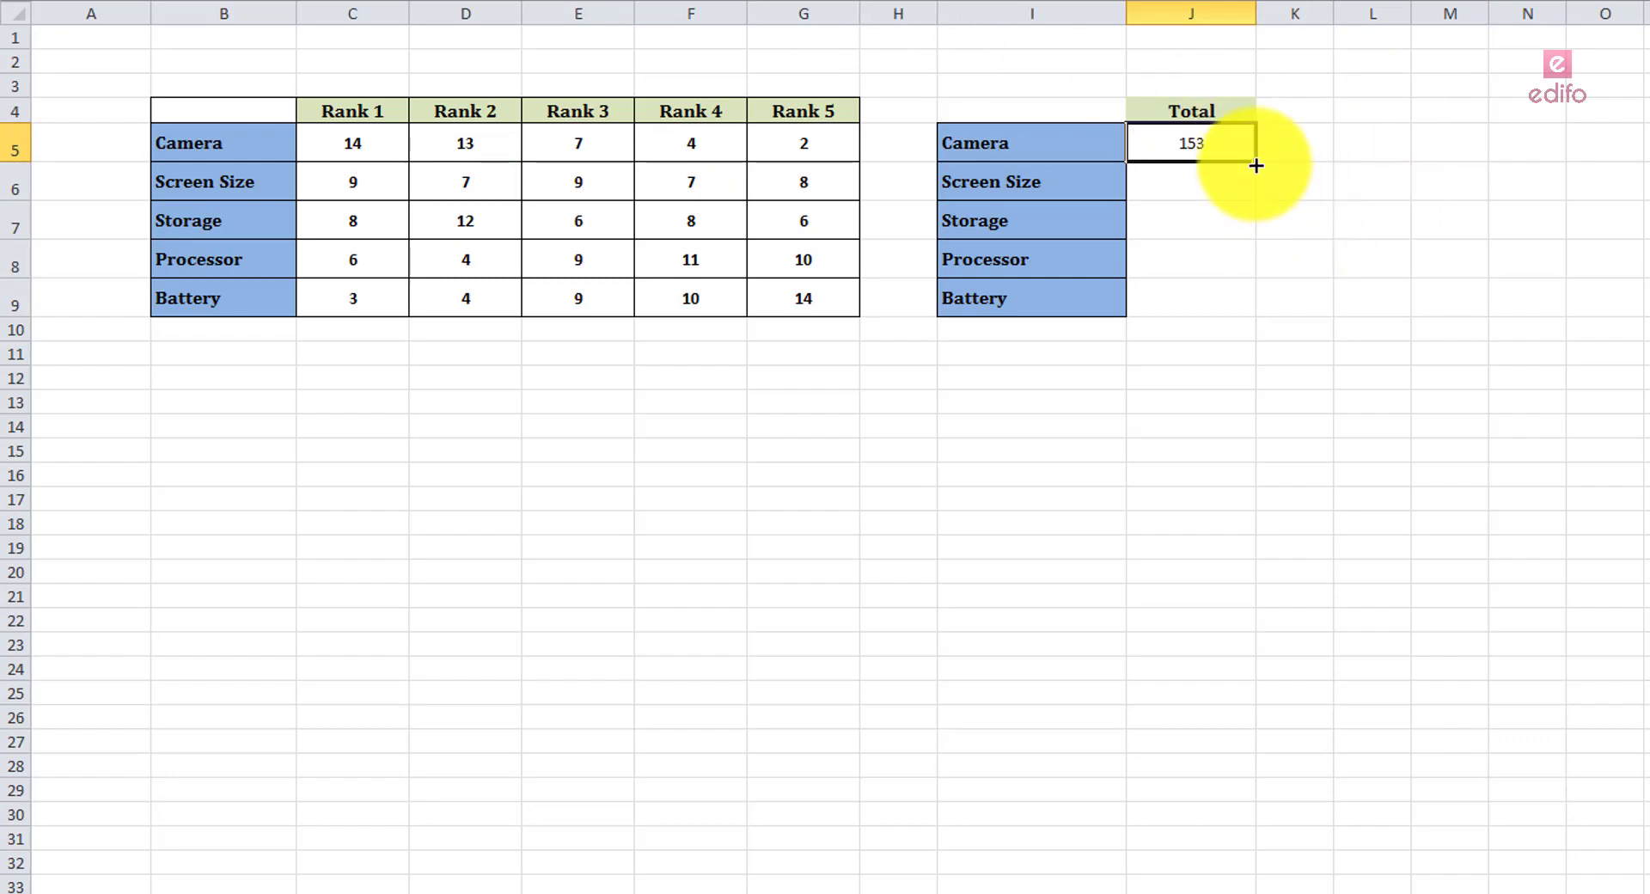
# - Fill the Total formula down to J9, border the I4:J9 table, and heighten row 4
pyautogui.moveTo(1255, 161); pyautogui.dragTo(1260, 313)
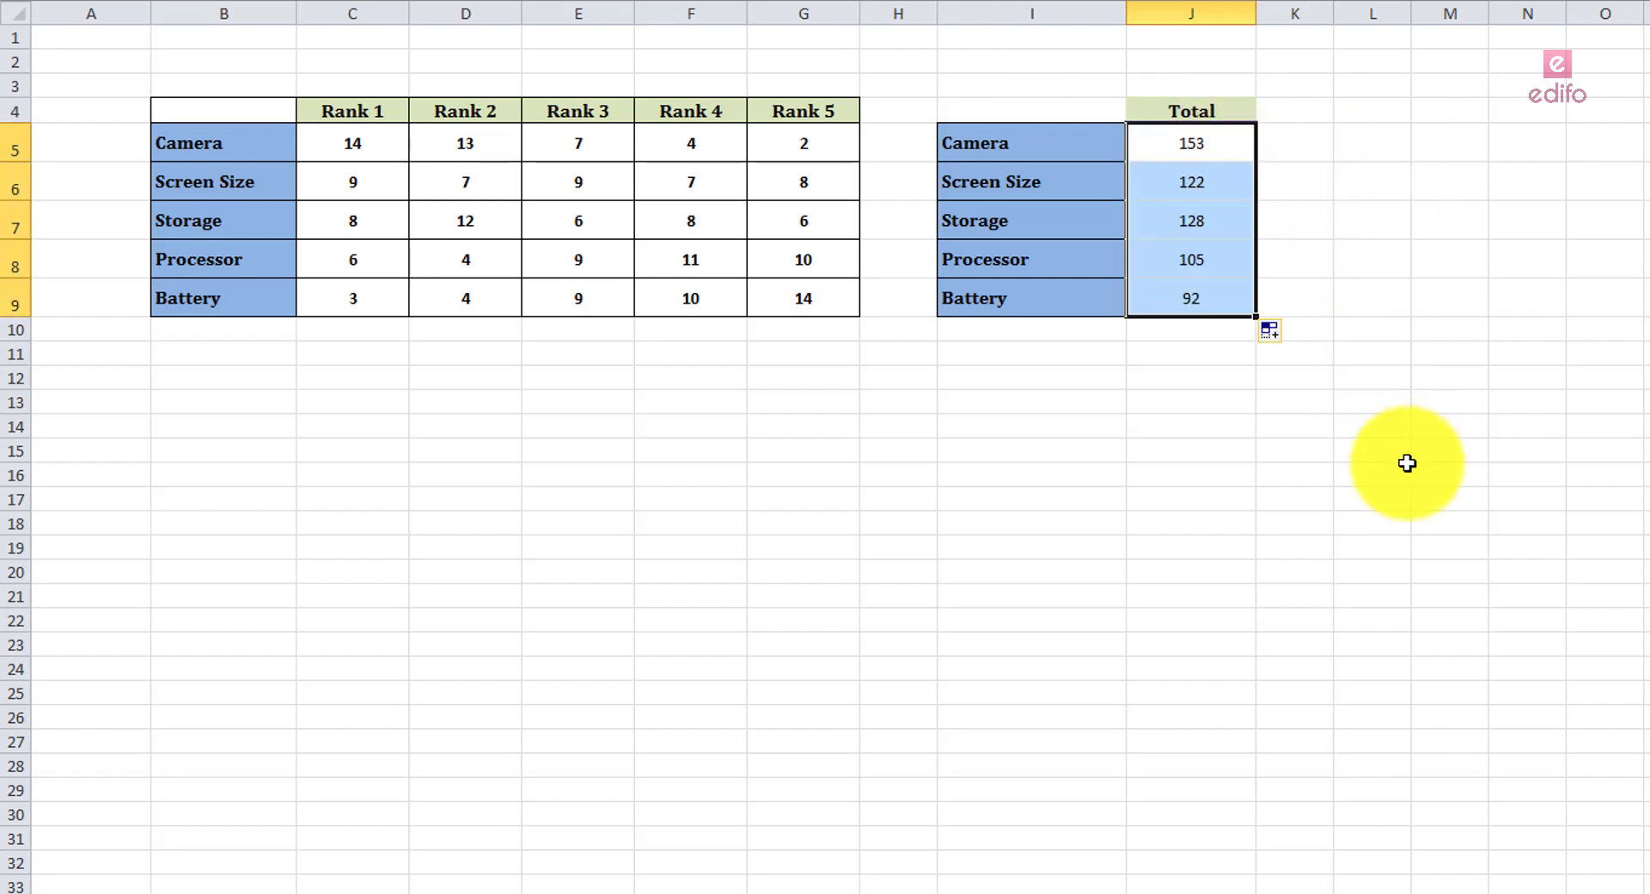
pyautogui.click(1201, 261)
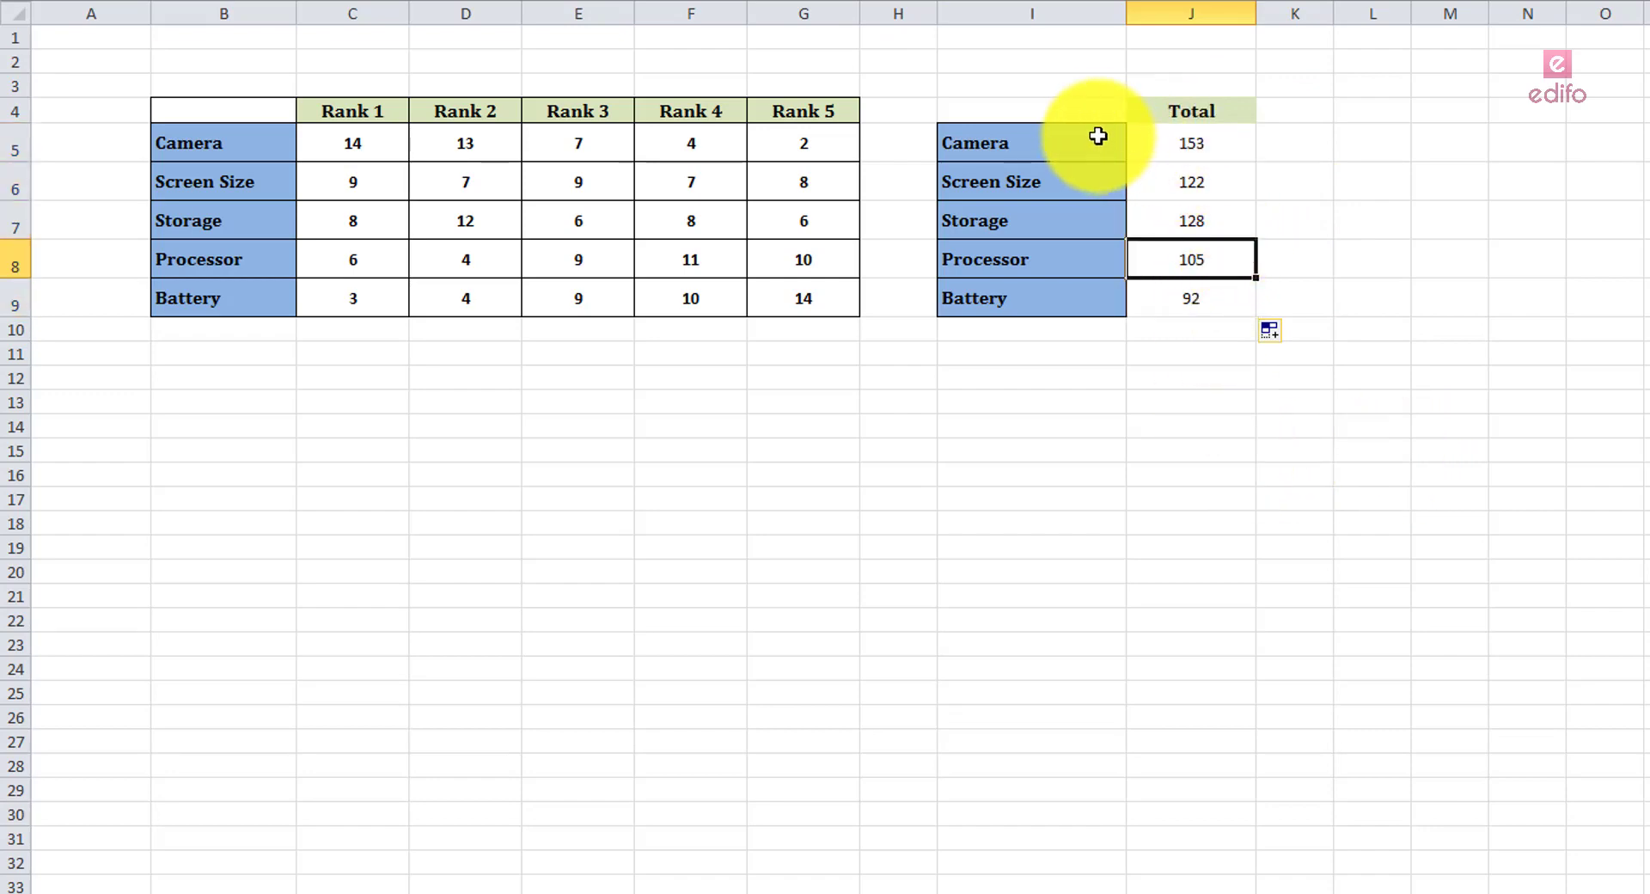
pyautogui.moveTo(1092, 110); pyautogui.dragTo(1178, 302)
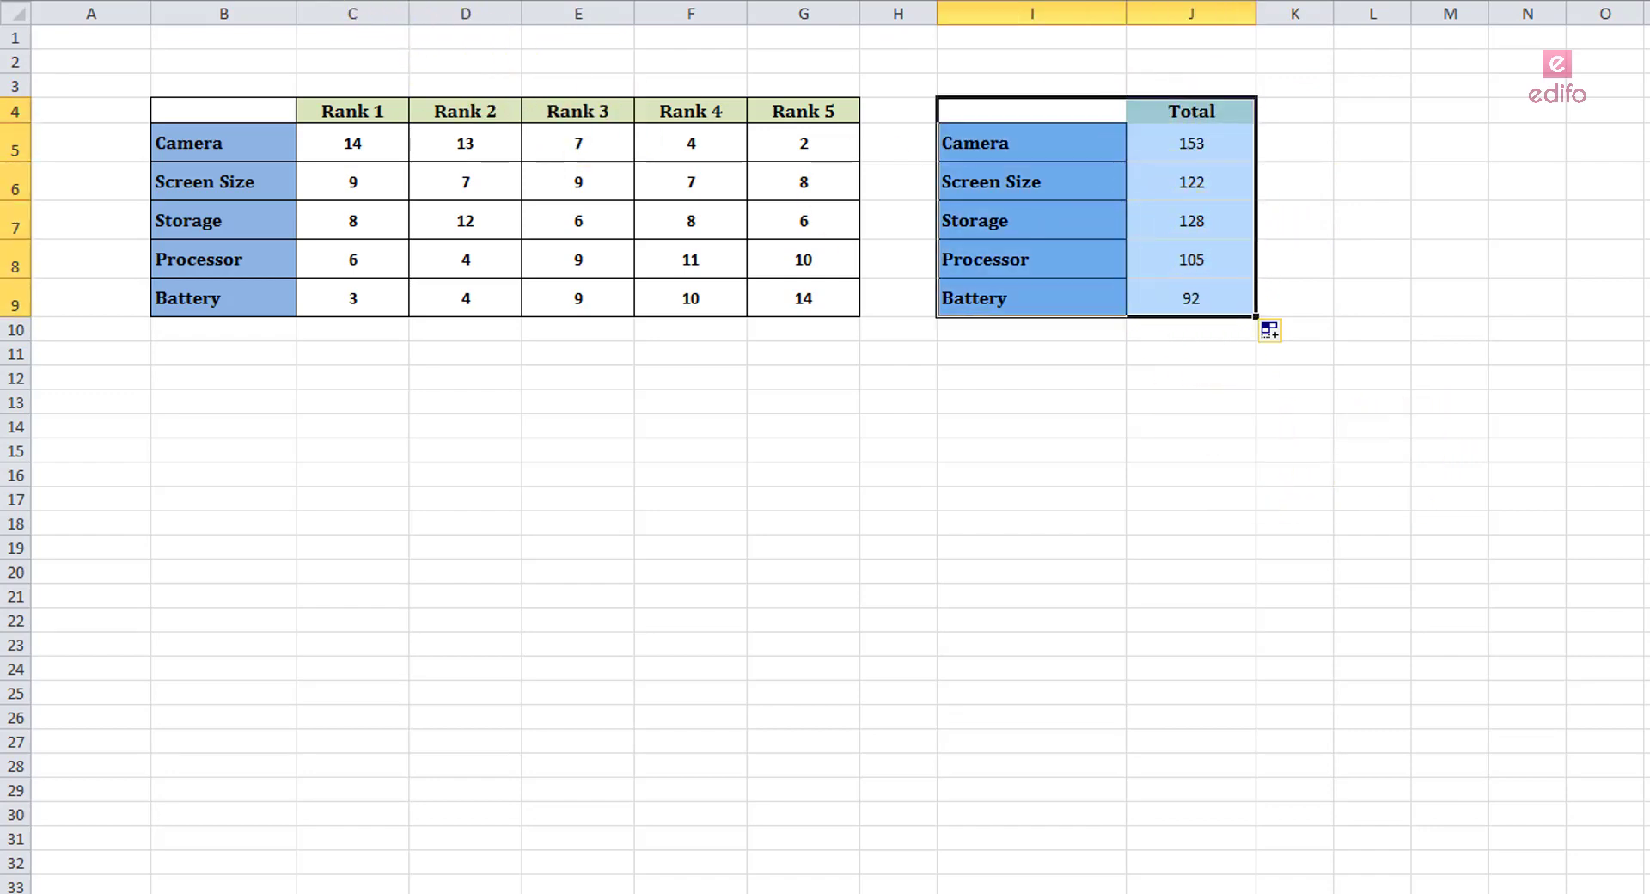
pyautogui.click(980, 545)
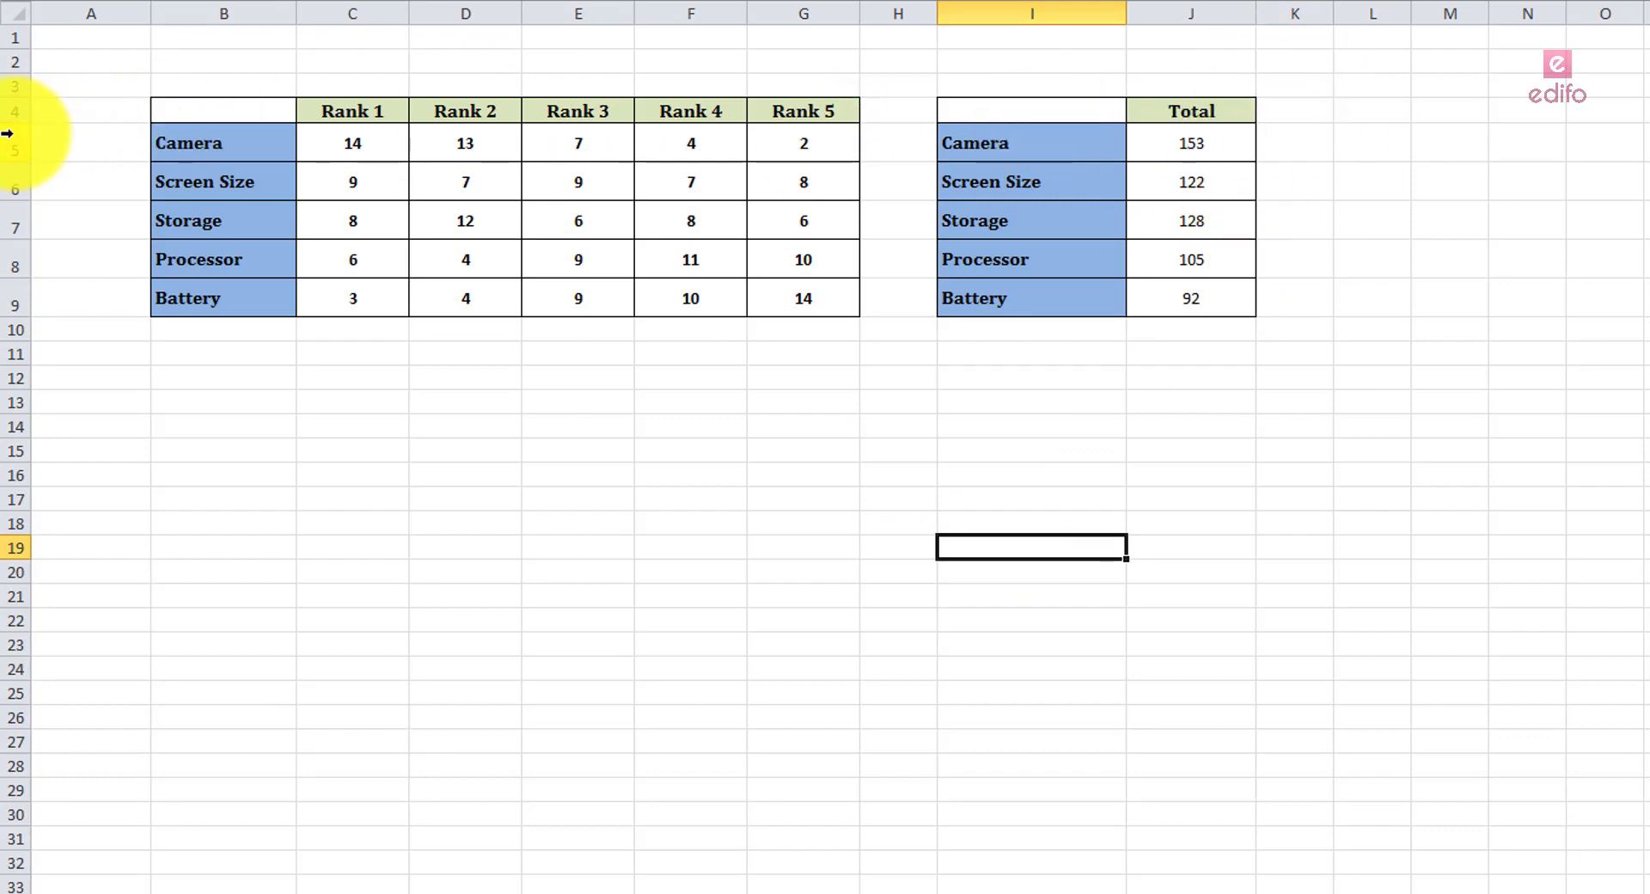
pyautogui.moveTo(19, 122); pyautogui.dragTo(18, 135)
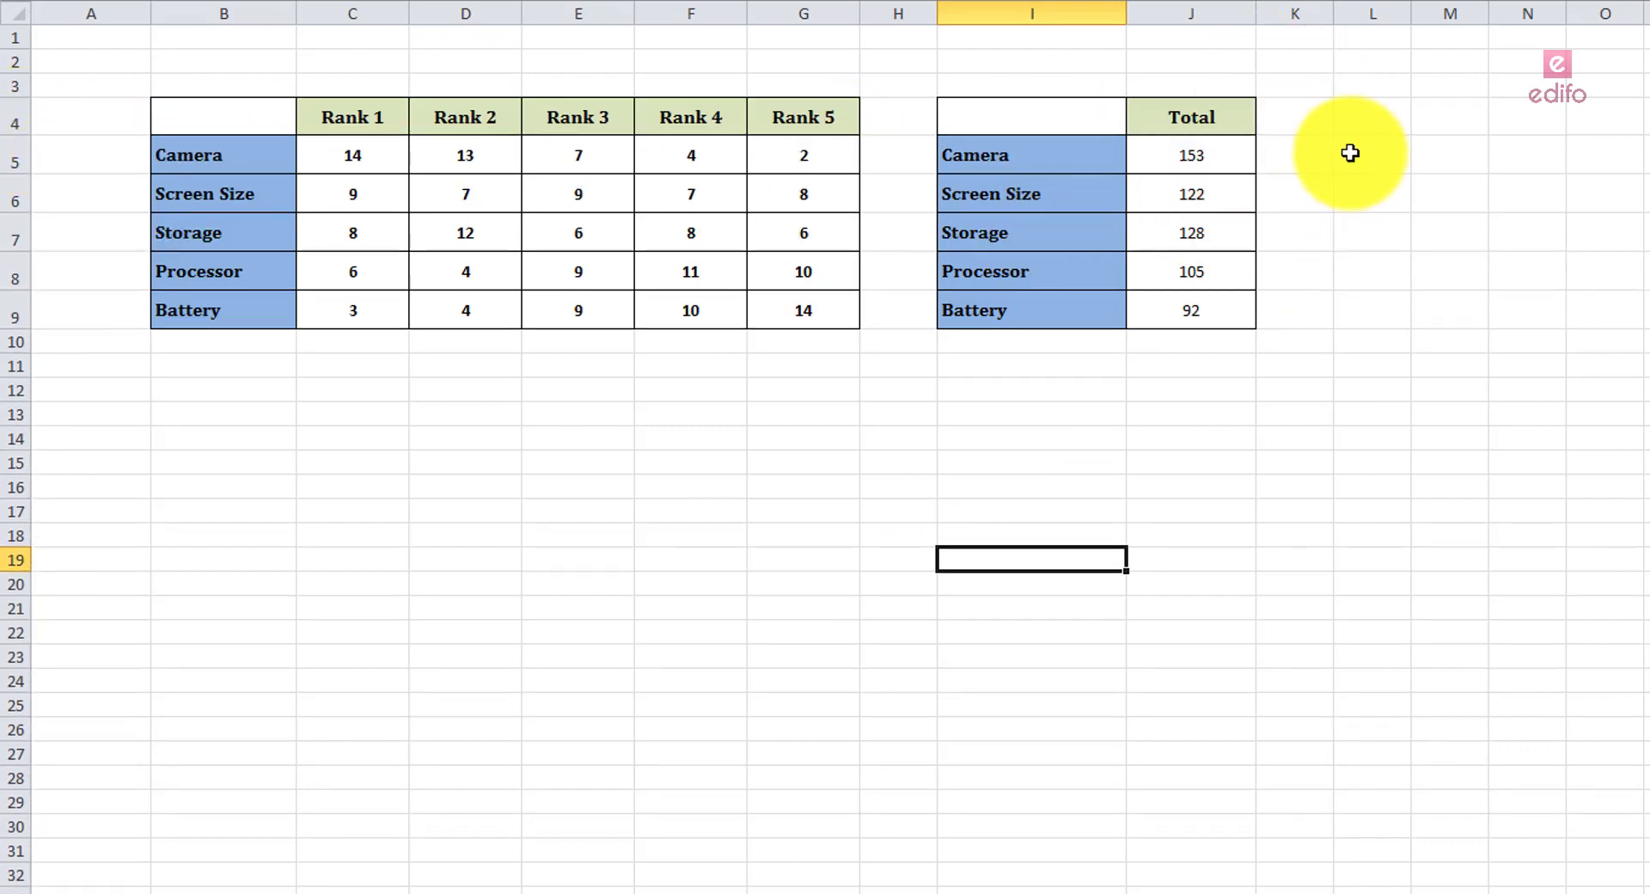
# - Add a Rank heading in K4, formatted like the Total heading
pyautogui.click(1302, 118)
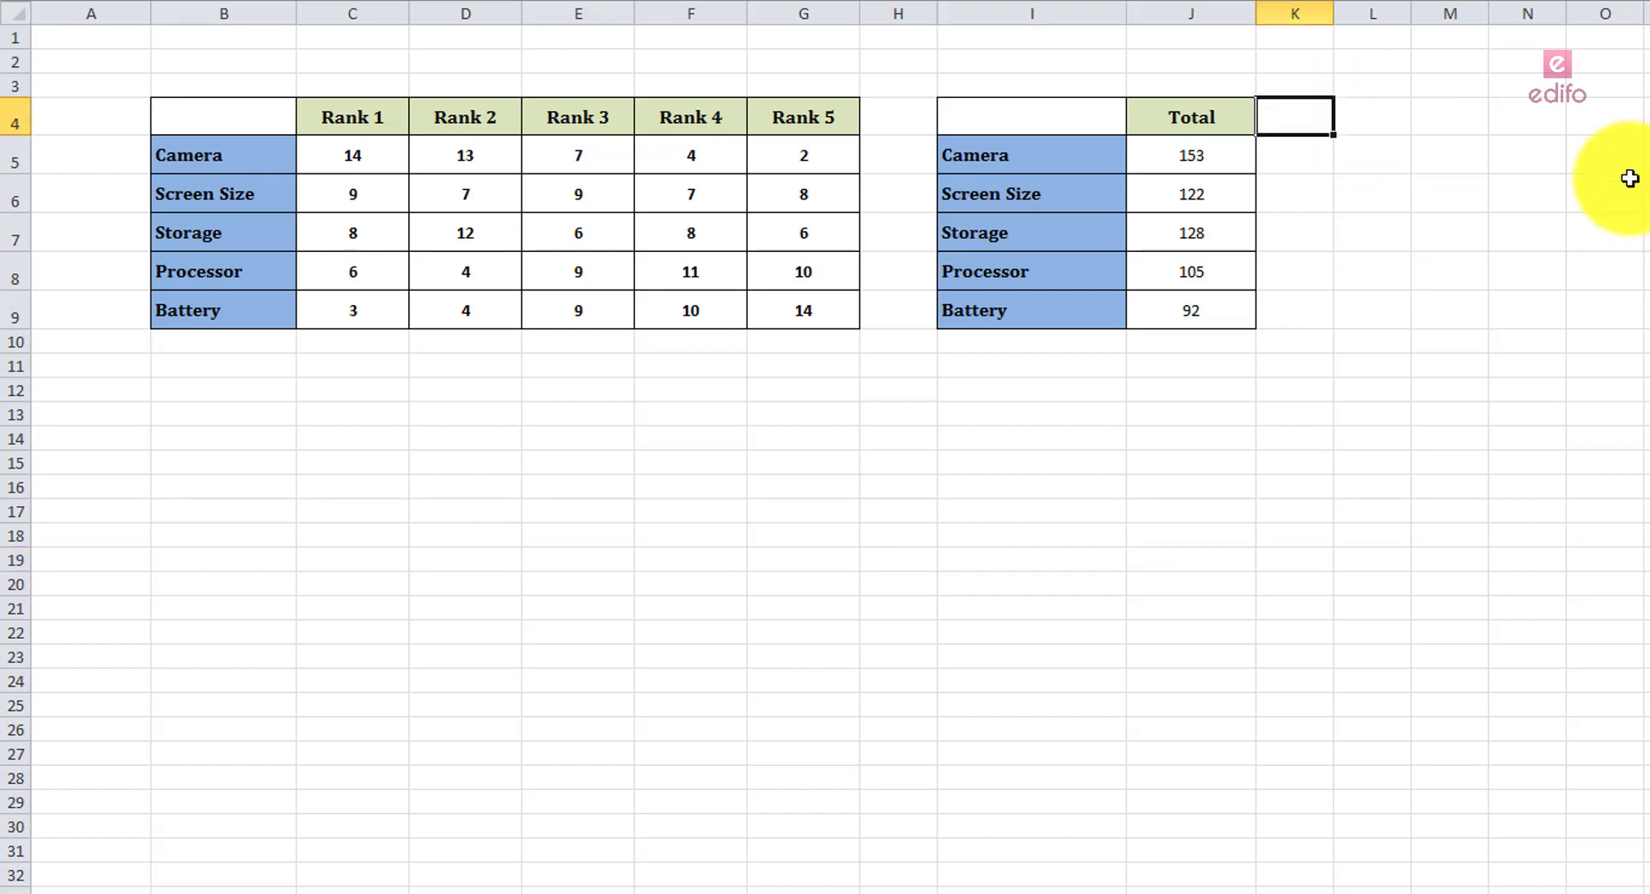
pyautogui.press('Return')
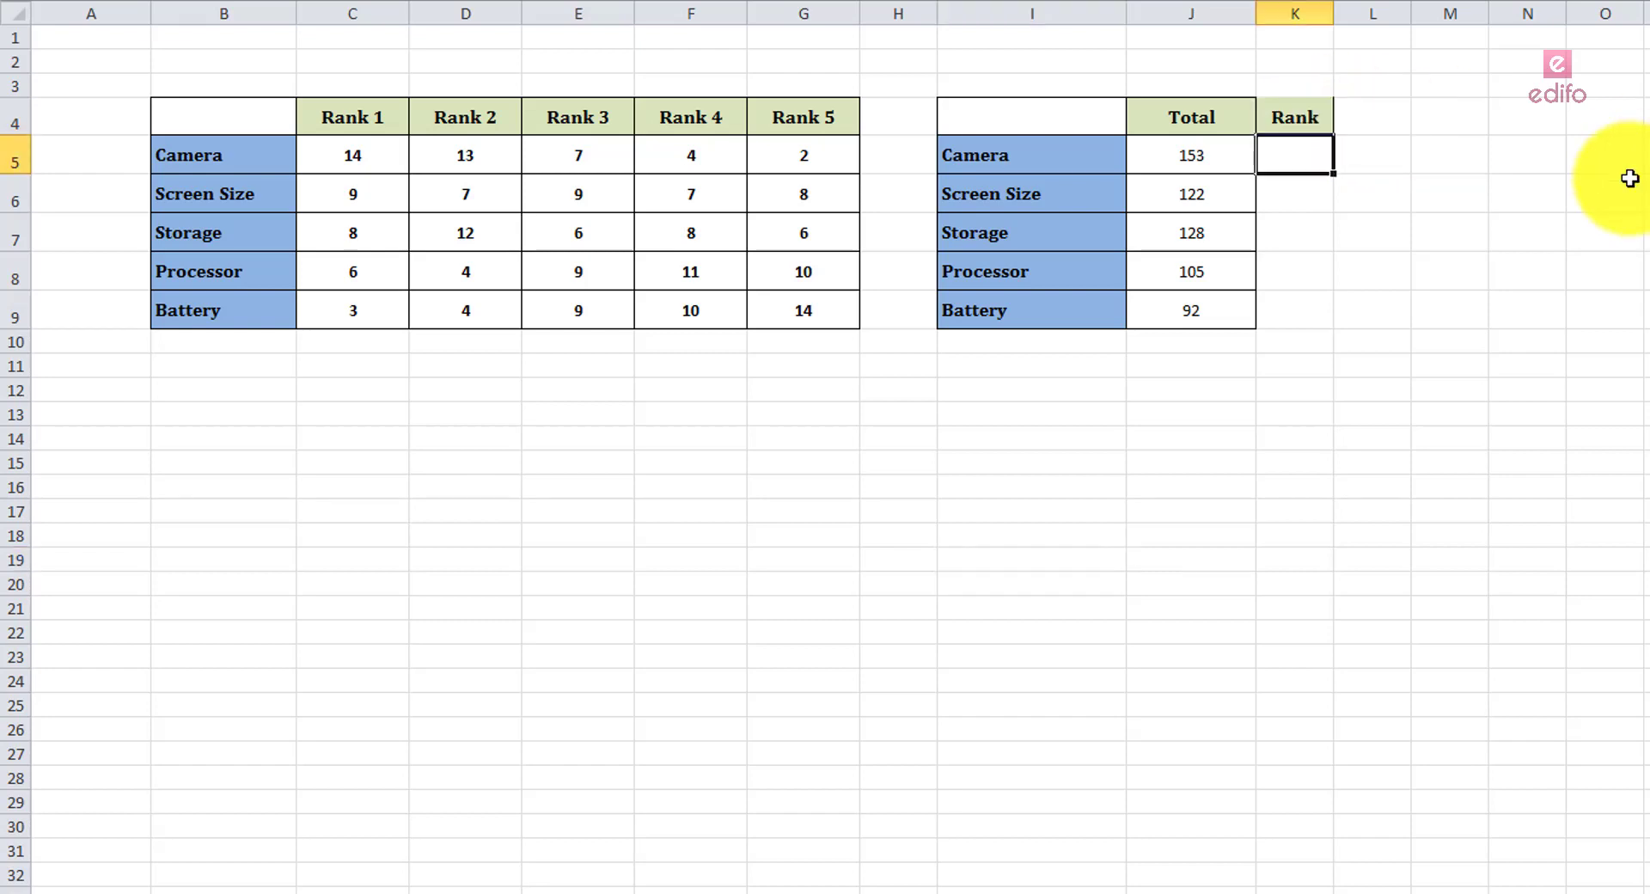
pyautogui.click(1212, 118)
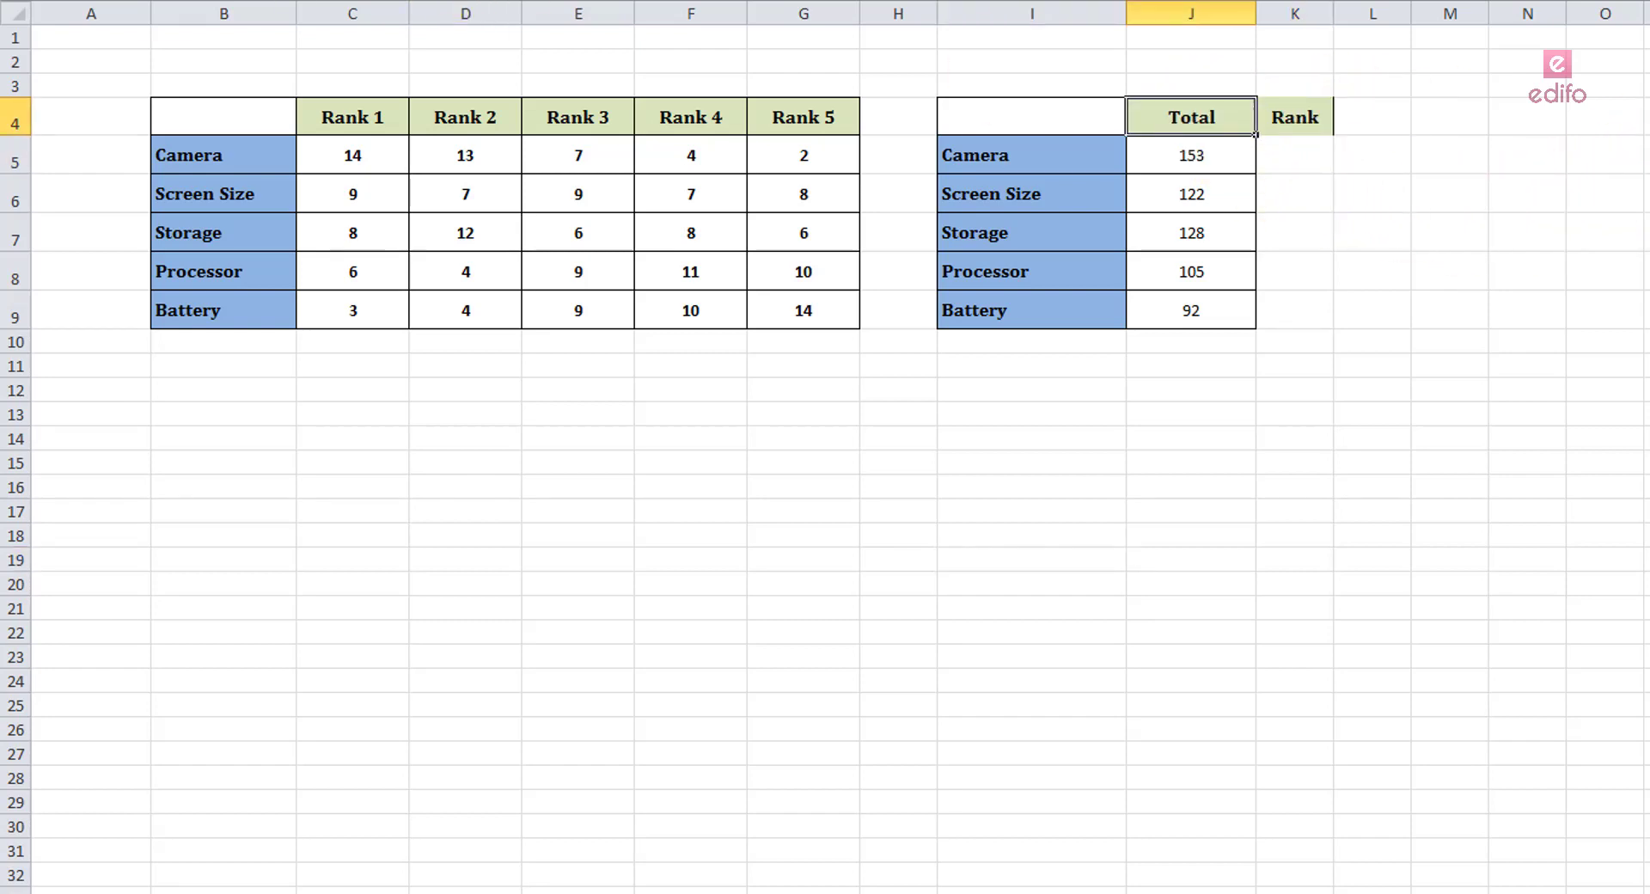
pyautogui.click(1296, 122)
# - Enter =RANK(J5,$J$5:$J$9) in K5 to rank Camera's total among all five
pyautogui.click(1302, 160)
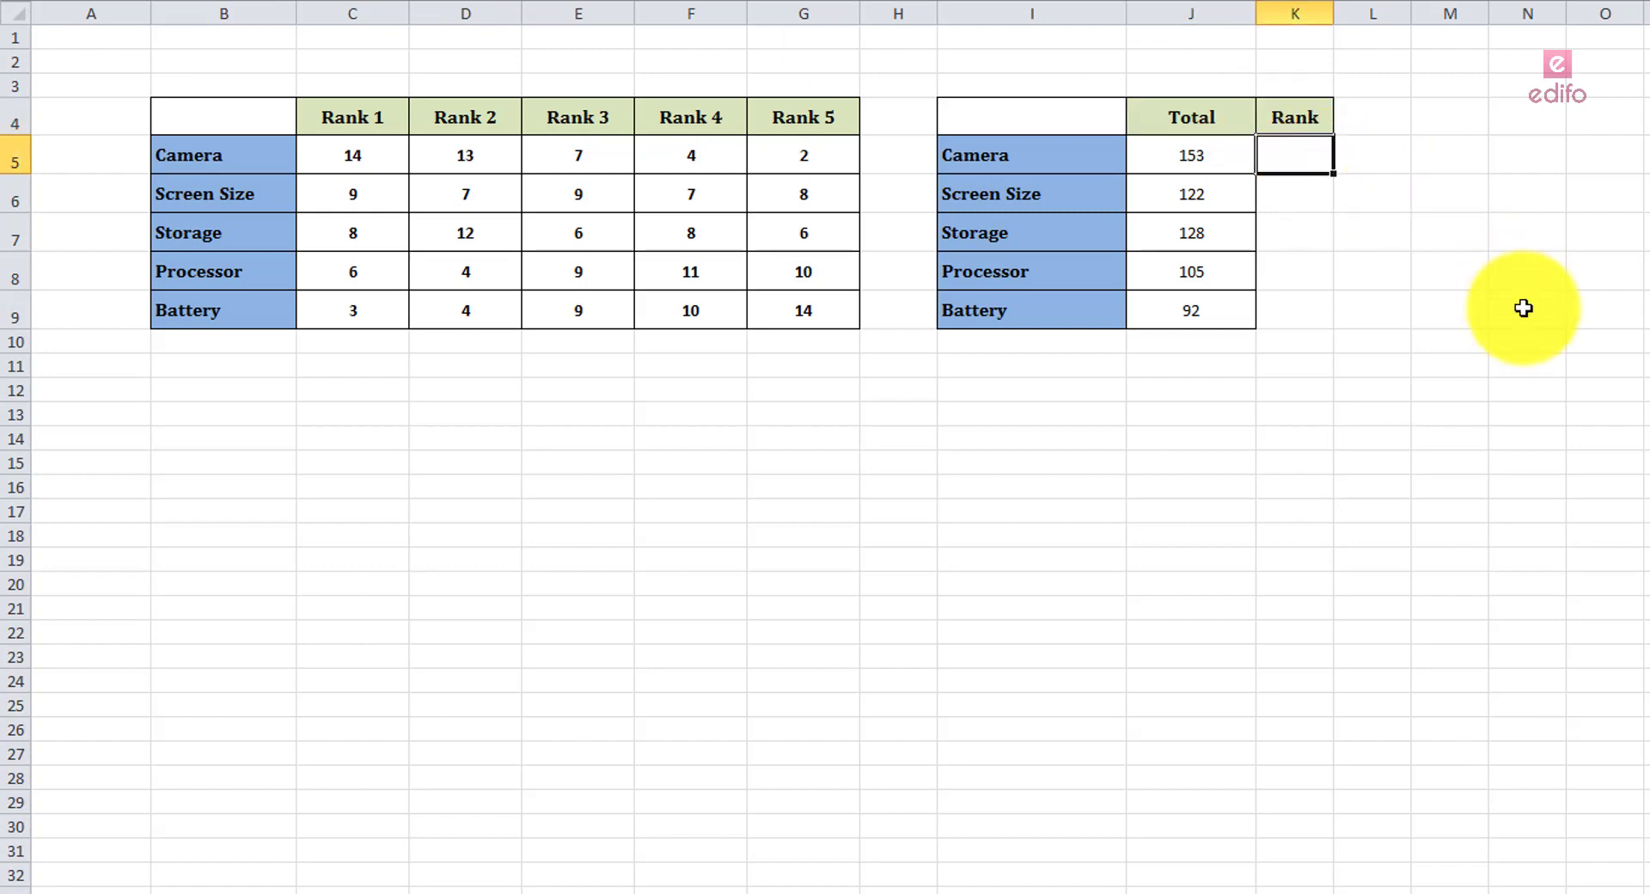
pyautogui.write('=')
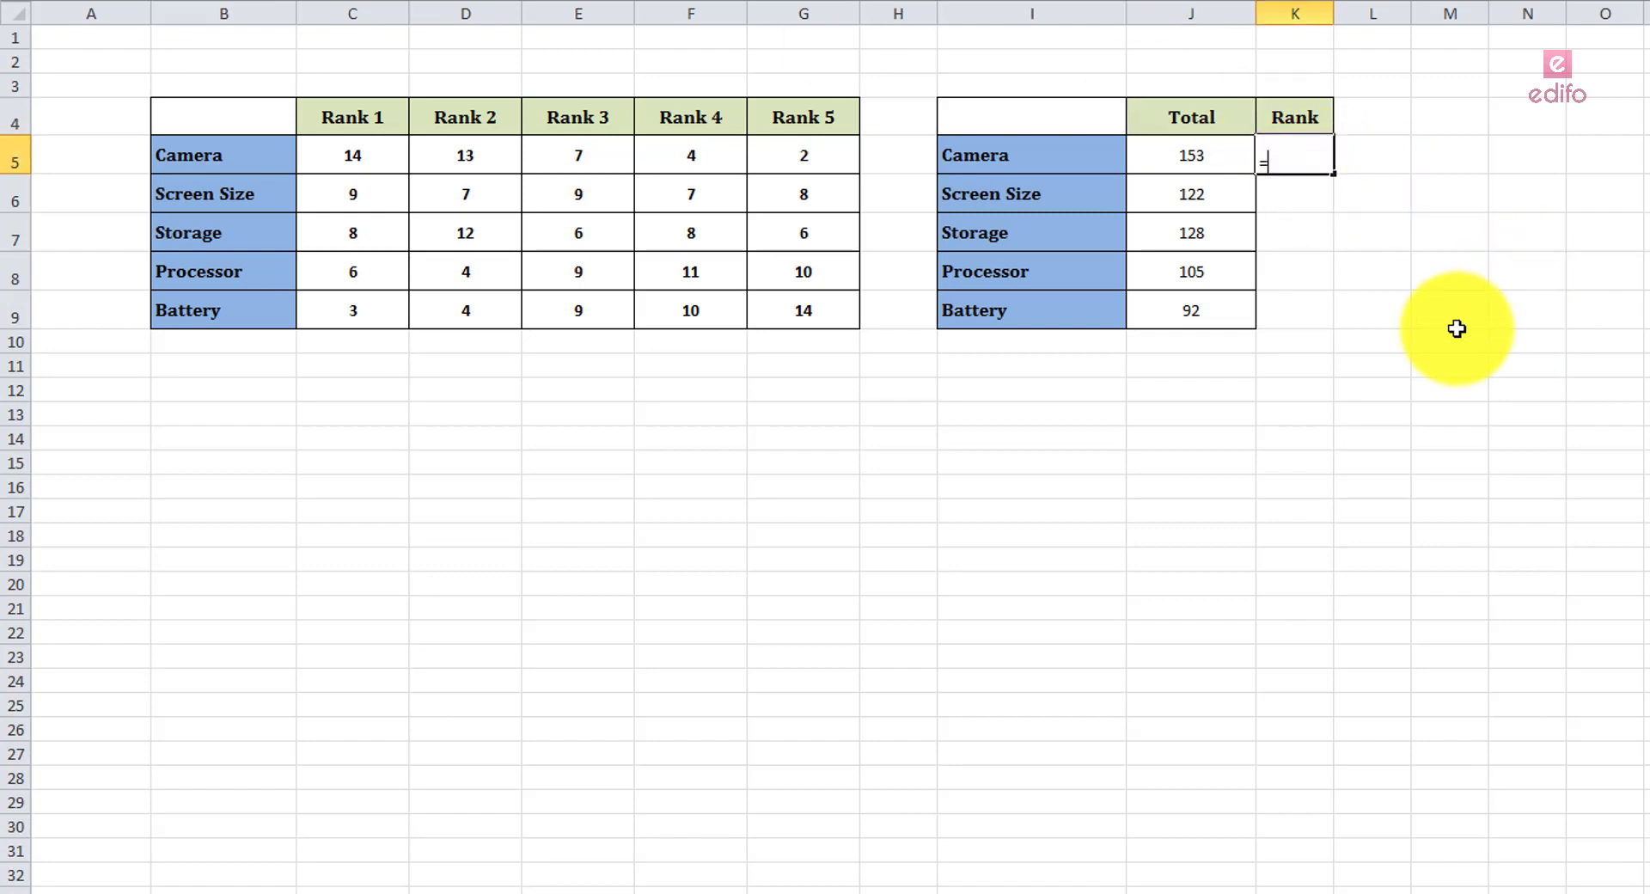
pyautogui.write('ran')
pyautogui.press('Down')
pyautogui.press('Down')
pyautogui.press('Down')
pyautogui.press('Down')
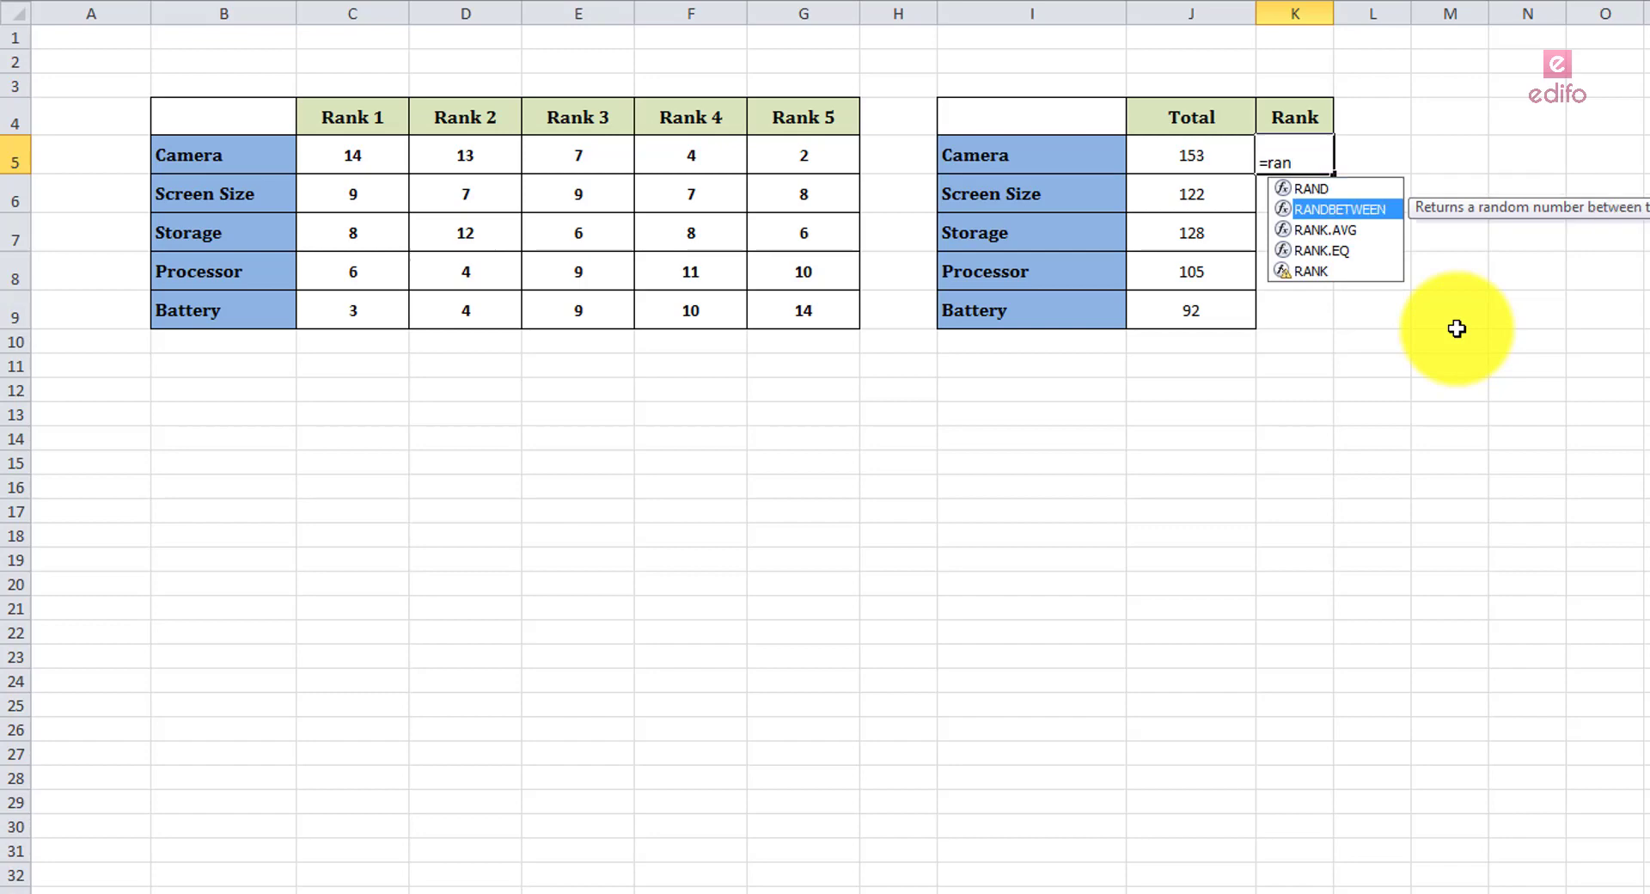
pyautogui.press('Tab')
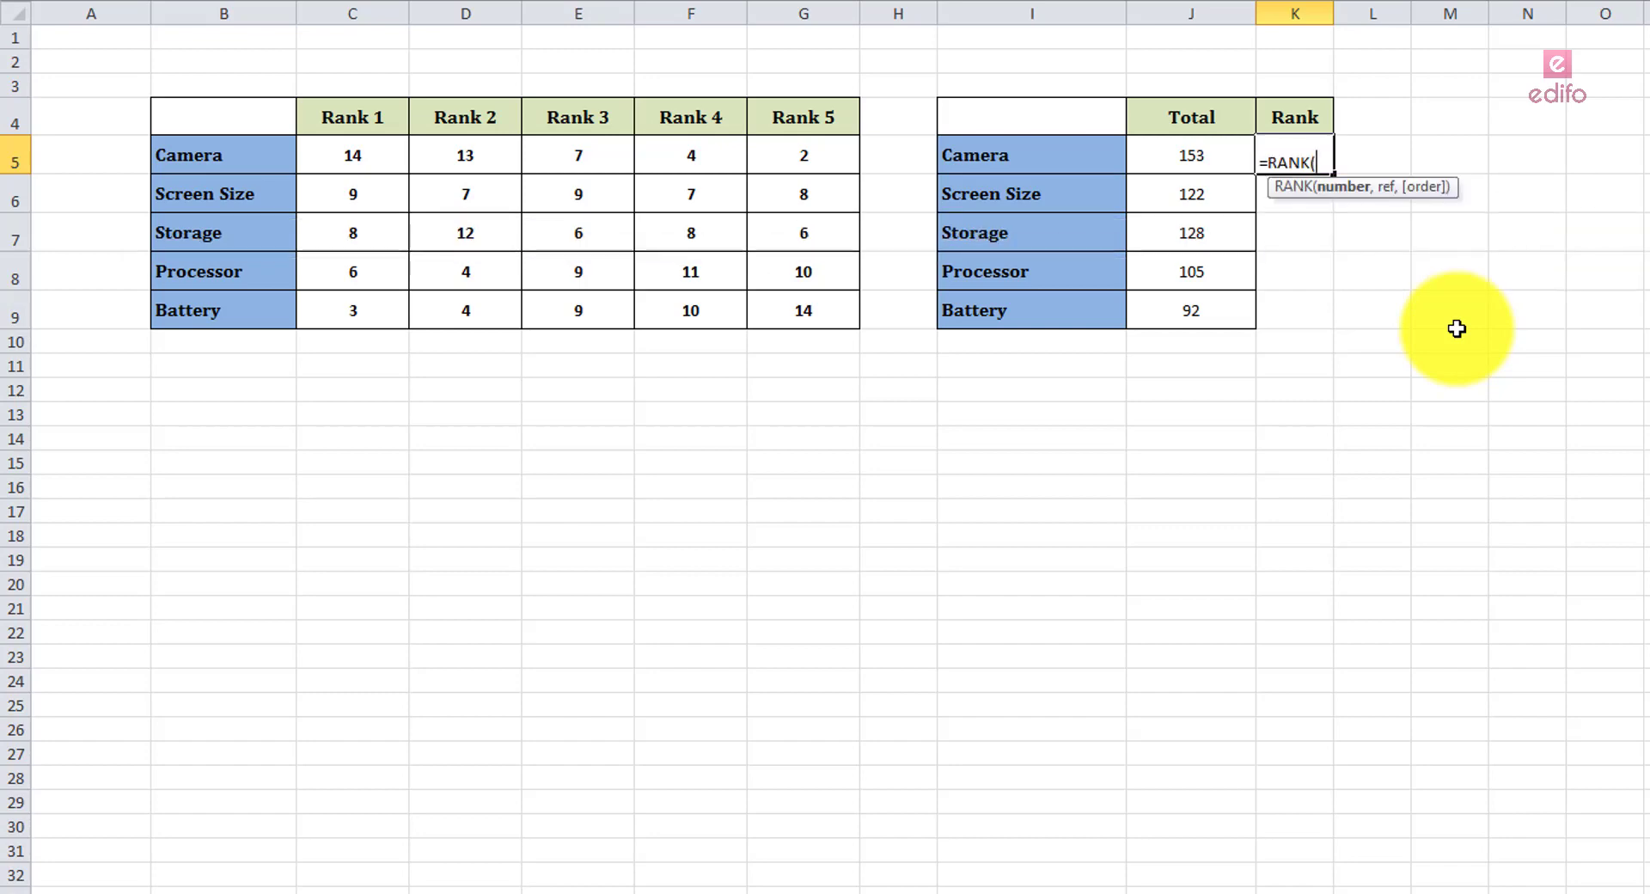
pyautogui.click(1197, 155)
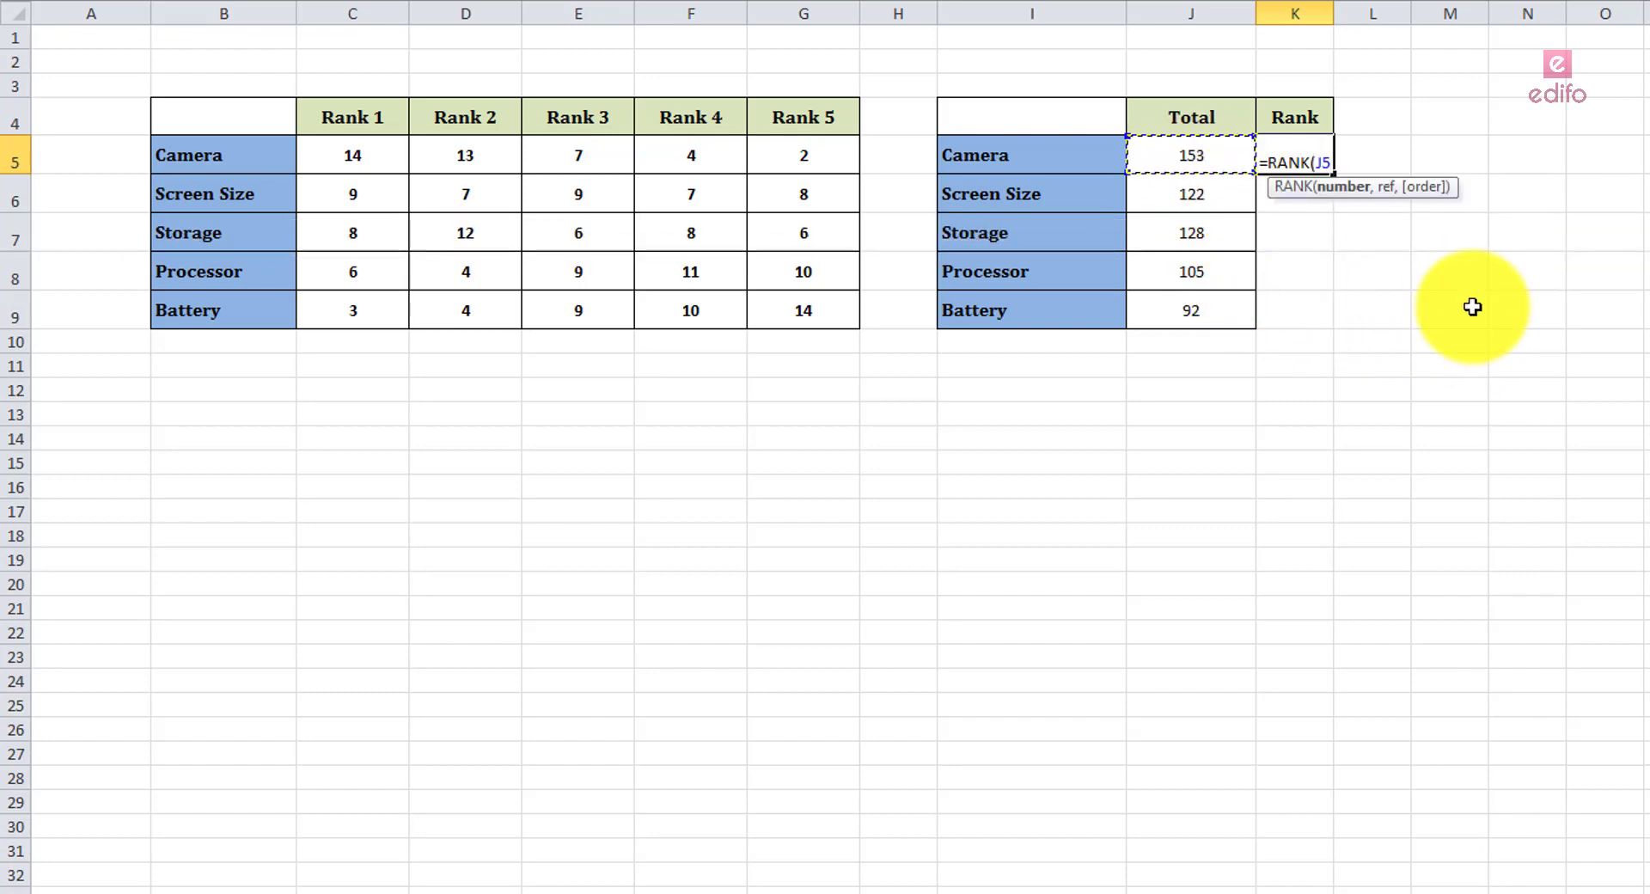
pyautogui.write(',')
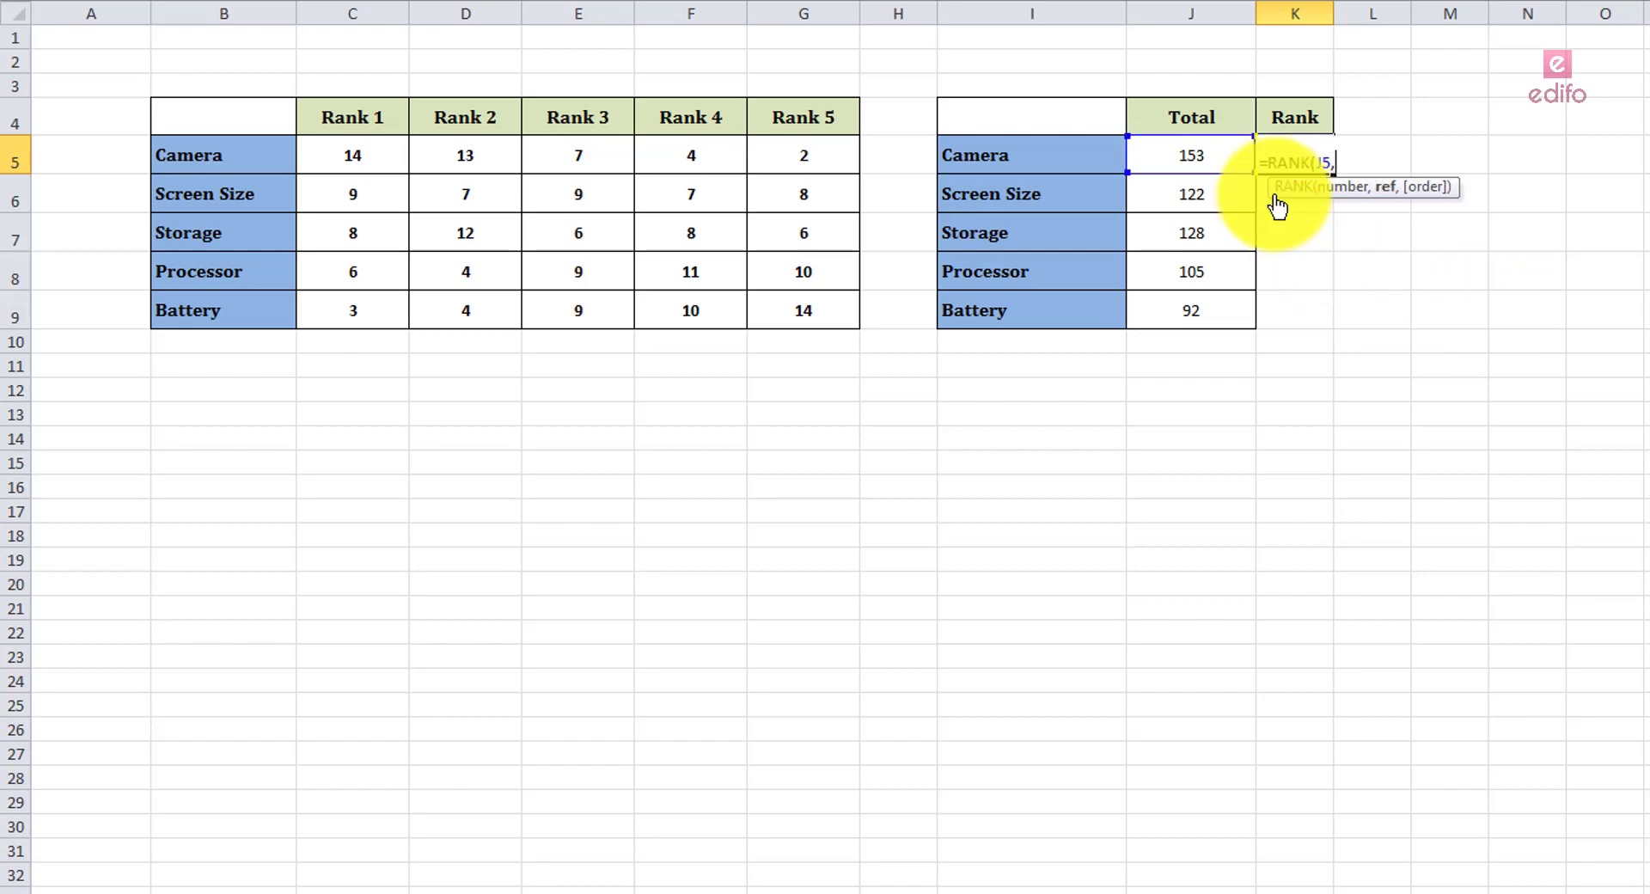
pyautogui.moveTo(1226, 163); pyautogui.dragTo(1219, 311)
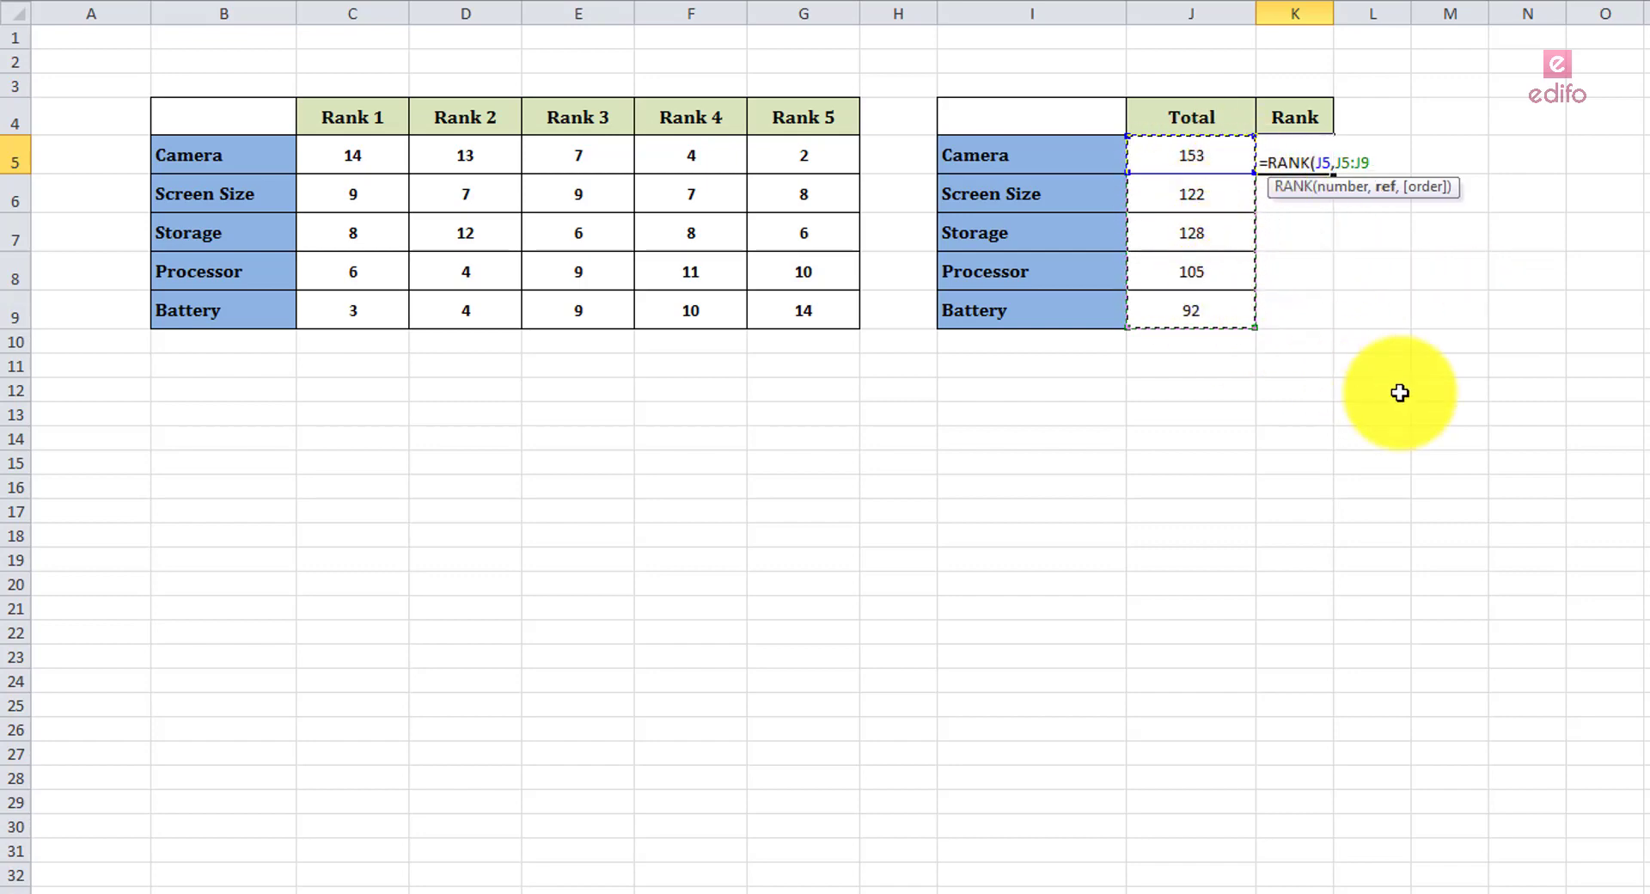
pyautogui.click(1342, 162)
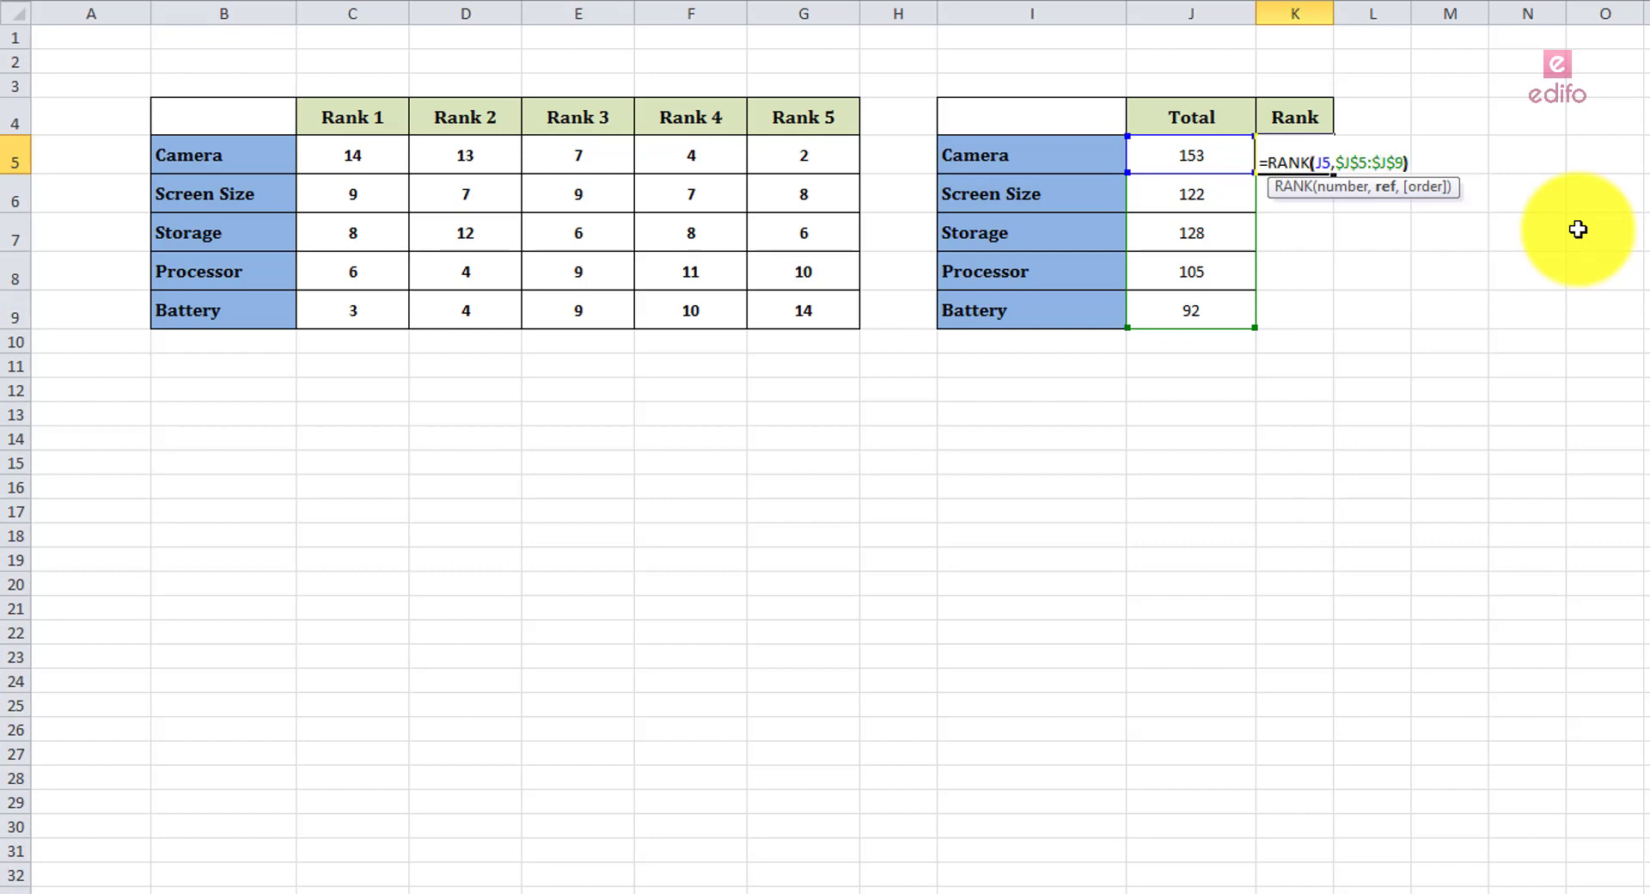
pyautogui.press('Return')
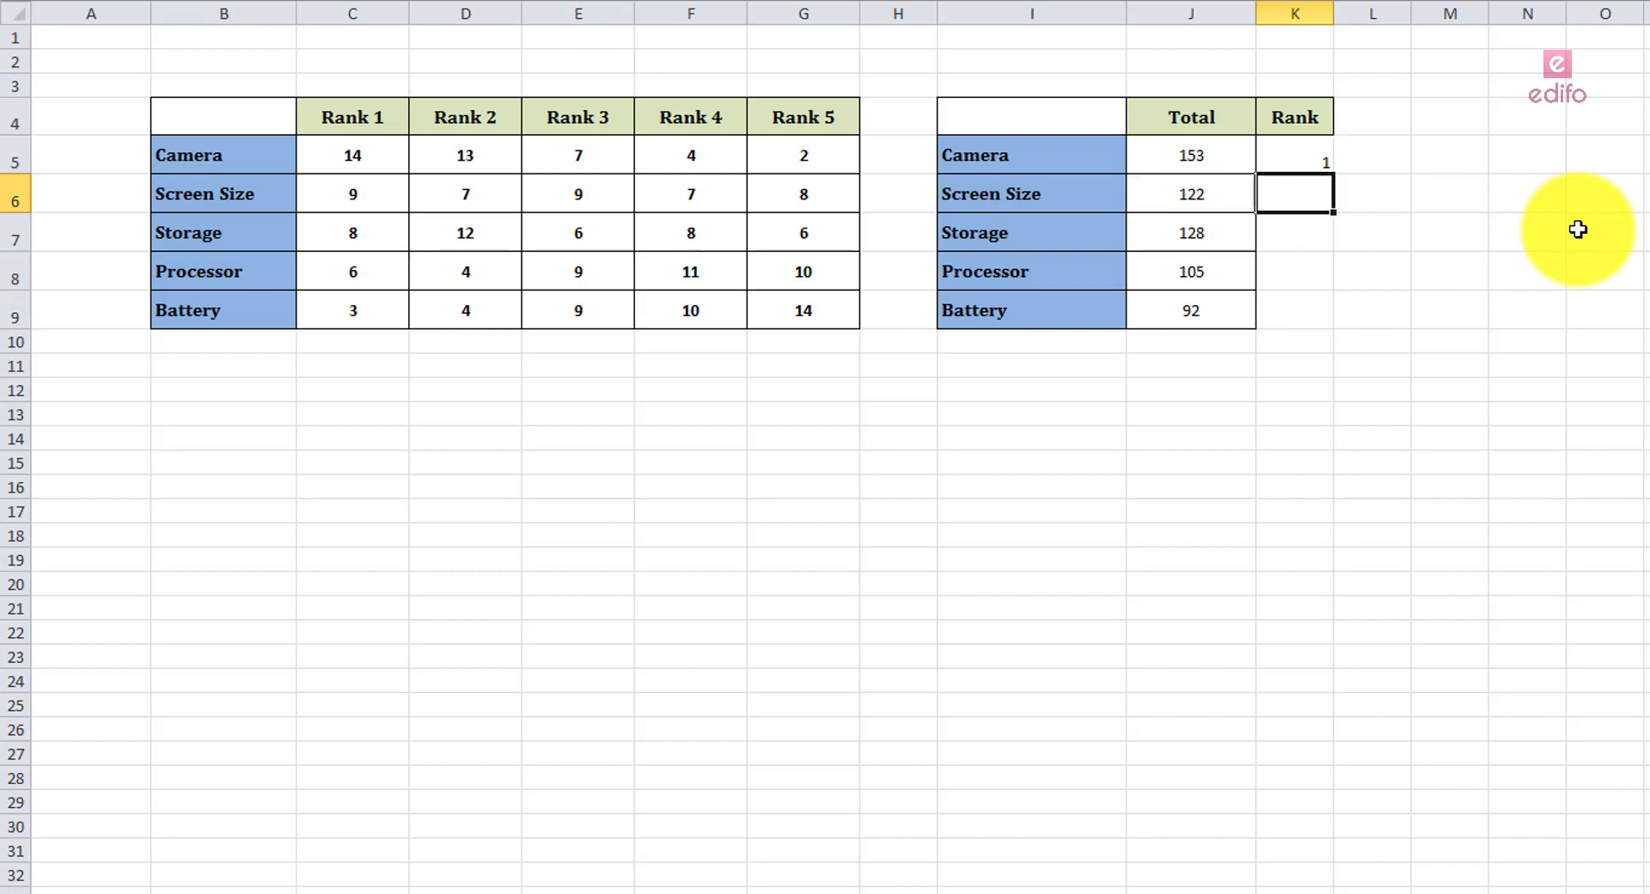
# - Fill the RANK formula down from K5 to K9 for all five features
pyautogui.click(1303, 157)
pyautogui.moveTo(1334, 174); pyautogui.dragTo(1341, 311)
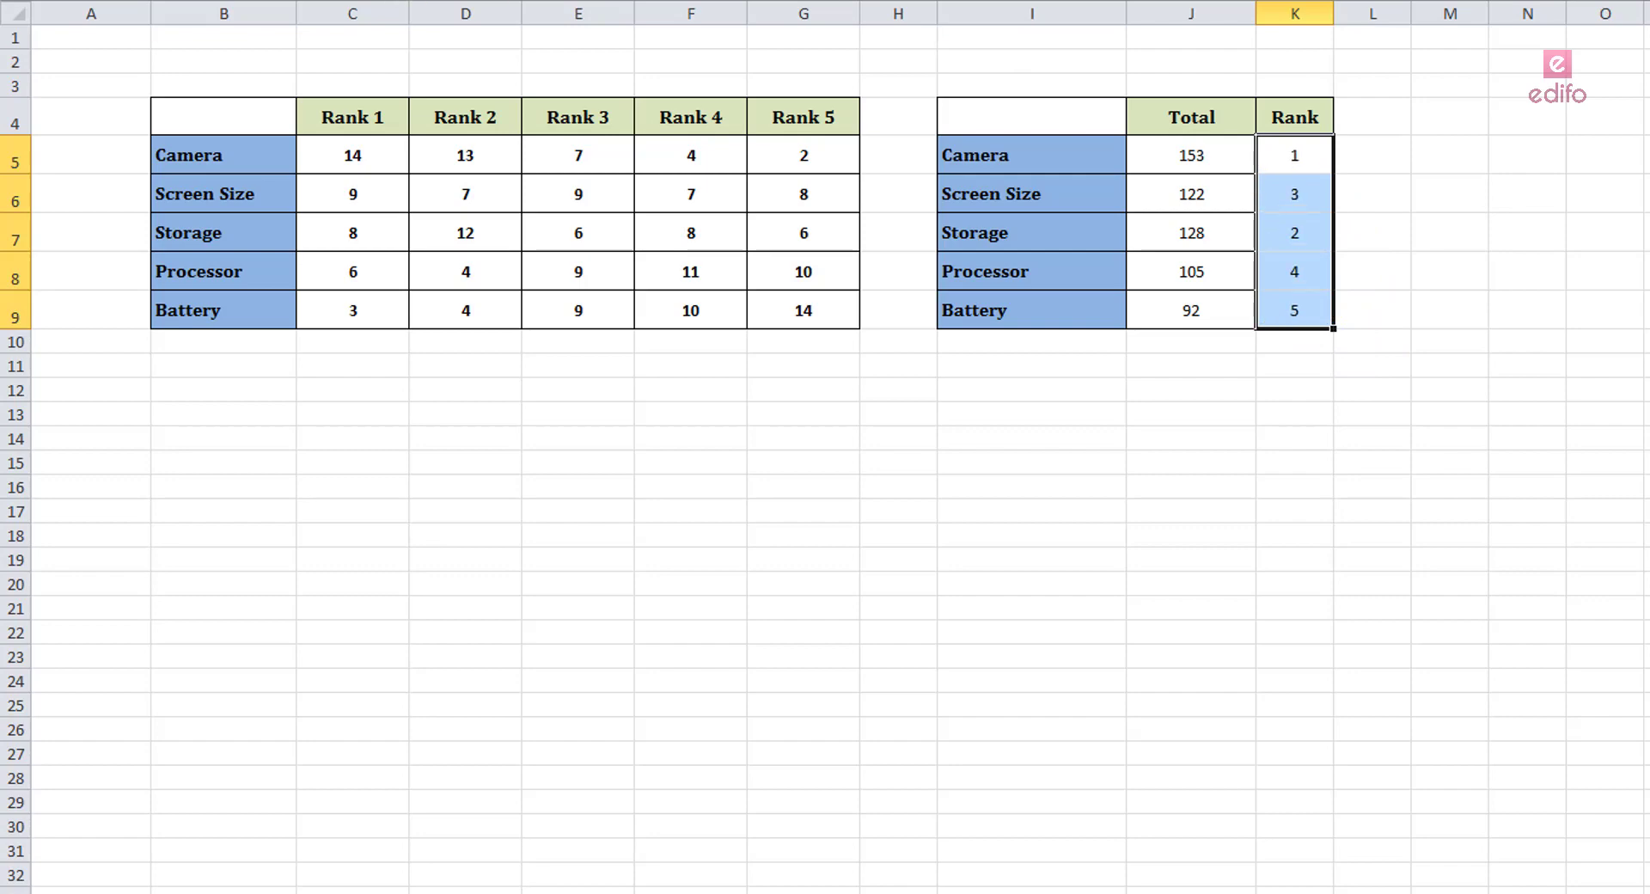
pyautogui.click(1311, 237)
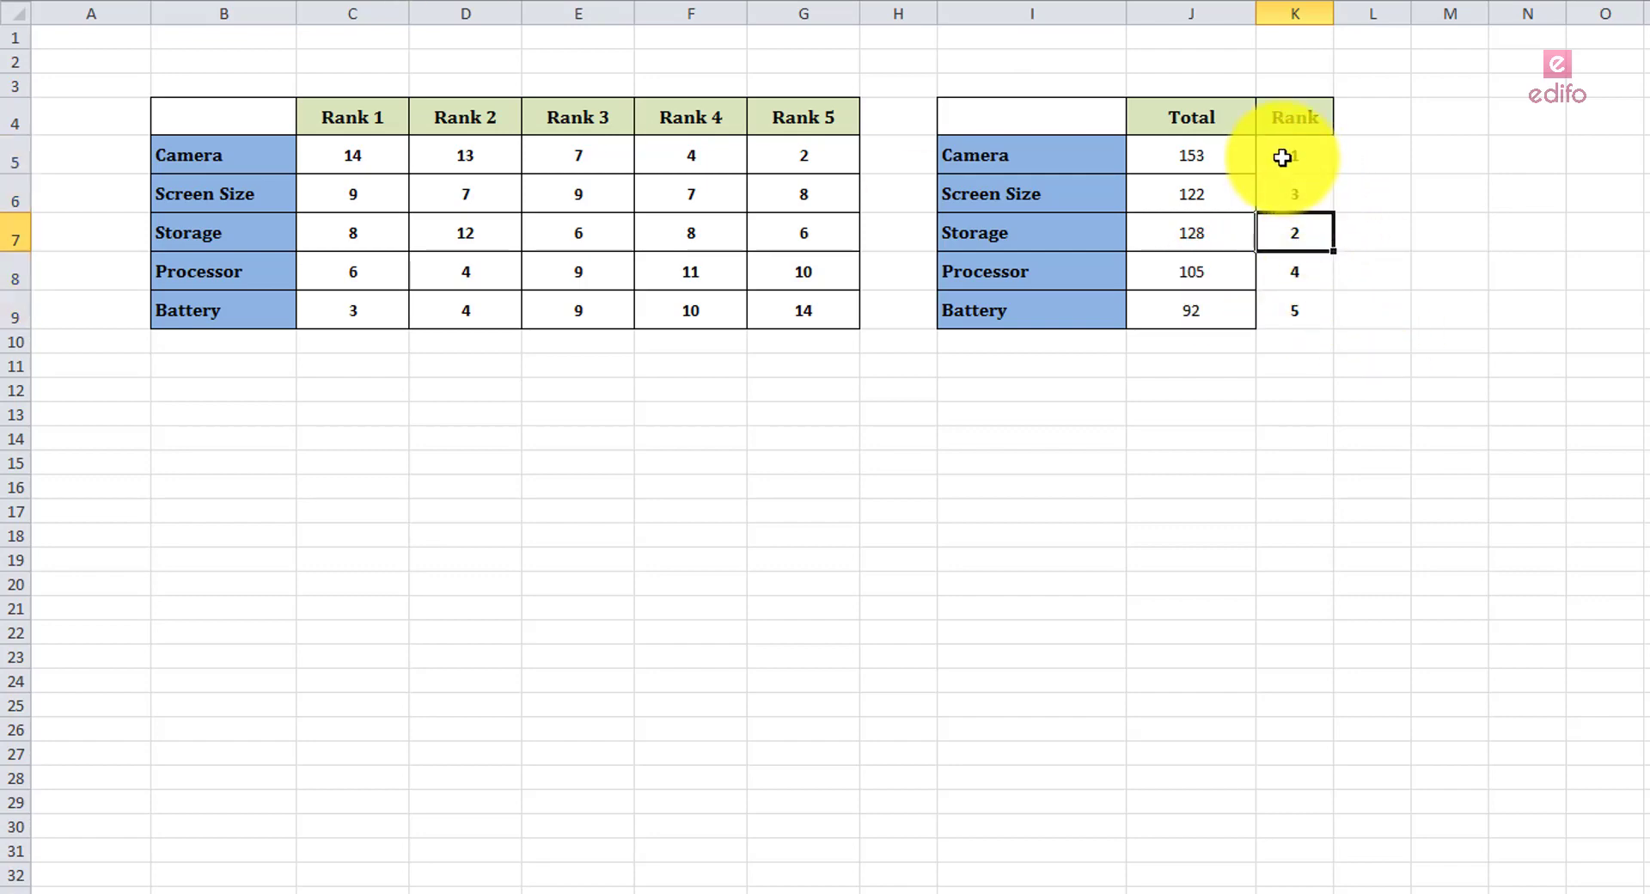
pyautogui.moveTo(1282, 157); pyautogui.dragTo(1289, 313)
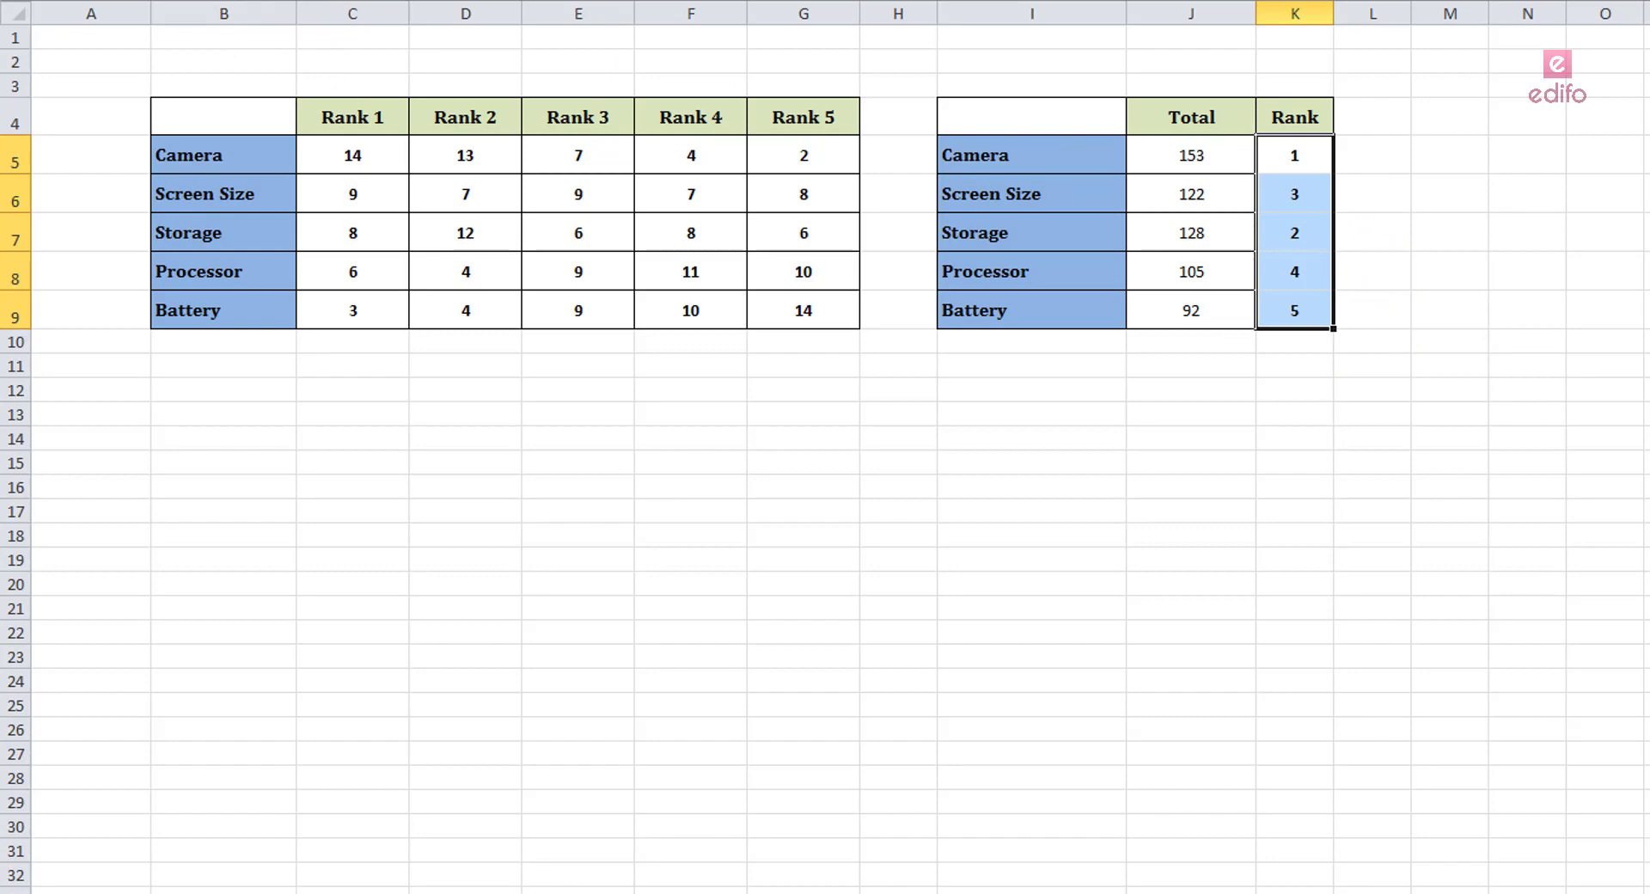
# - Verify the ranks: Camera 1, Storage 2, Screen Size 3, Processor 4, Battery 5
pyautogui.click(1297, 244)
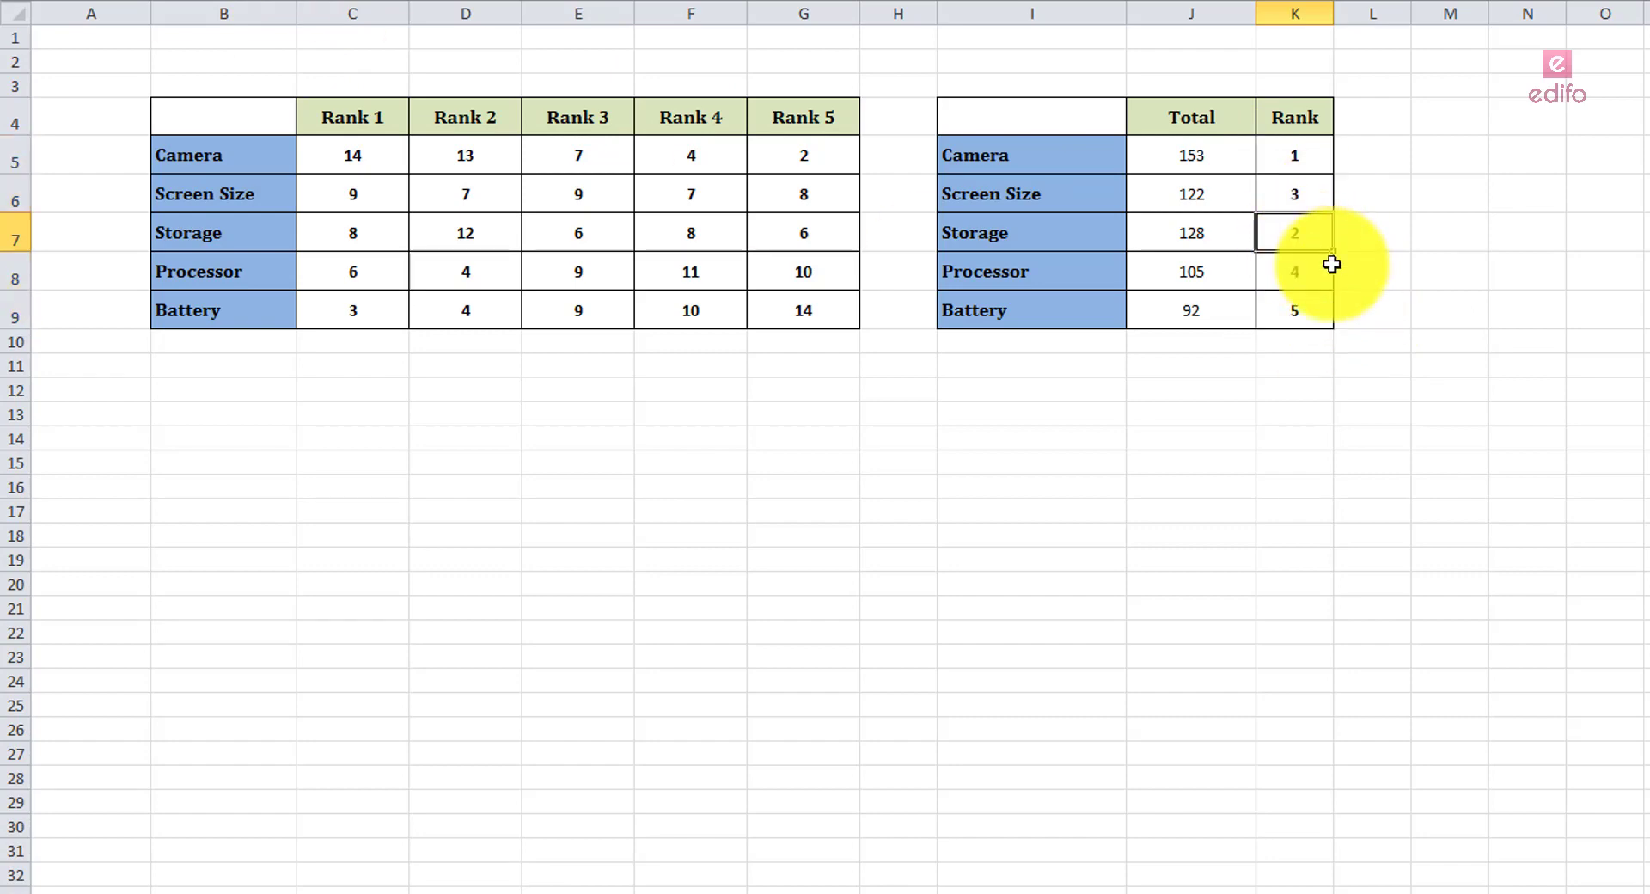
pyautogui.click(1303, 198)
pyautogui.click(1301, 274)
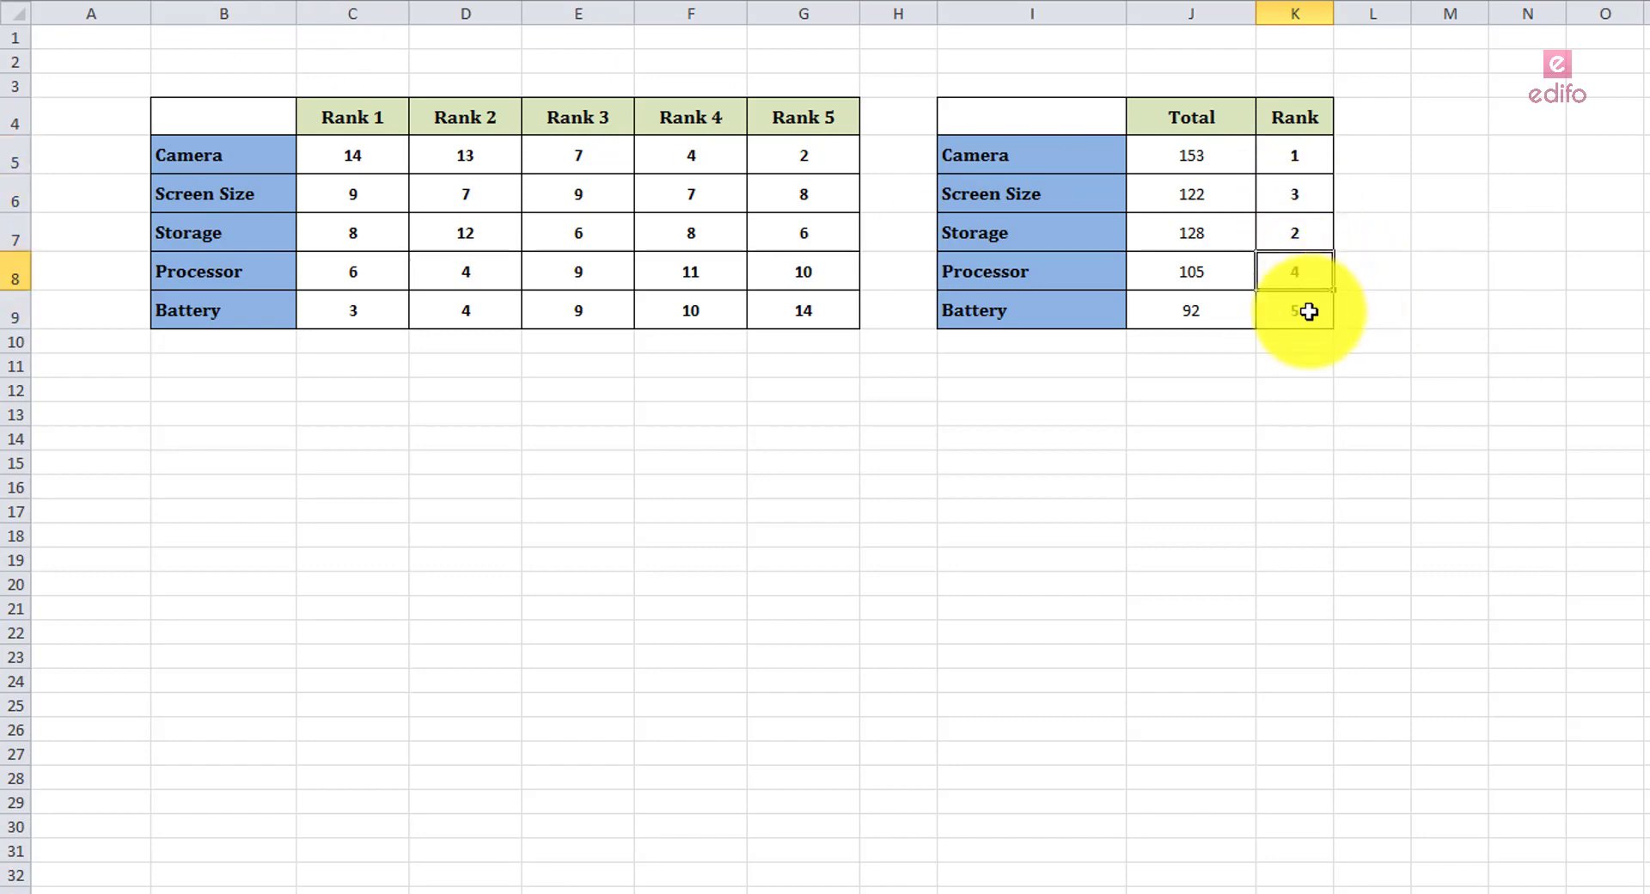
pyautogui.click(1301, 311)
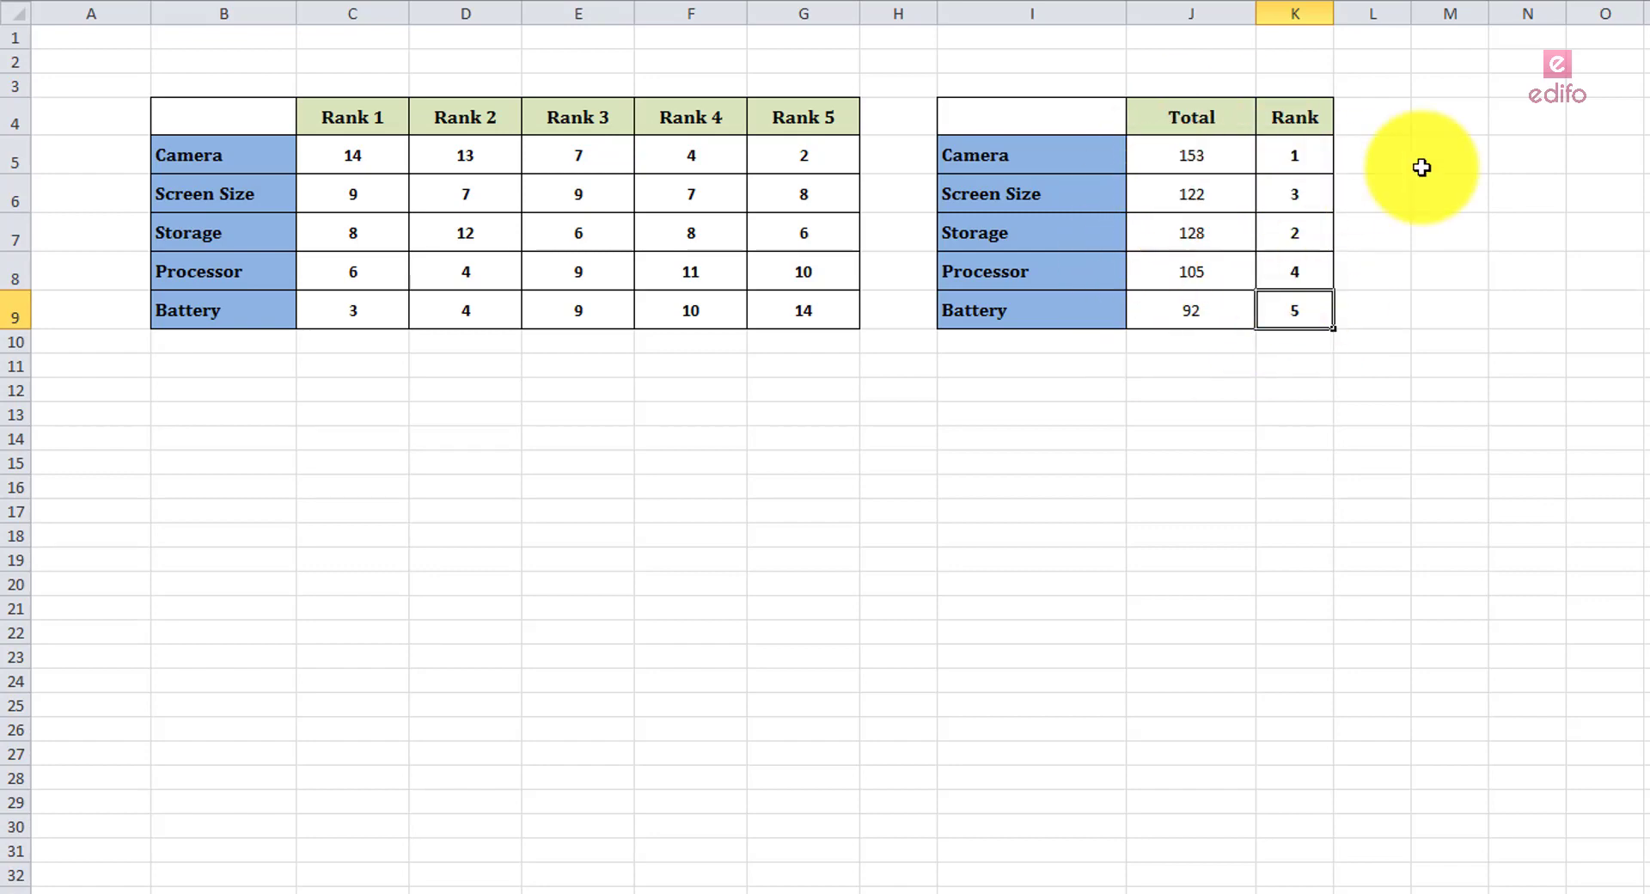
pyautogui.click(1296, 157)
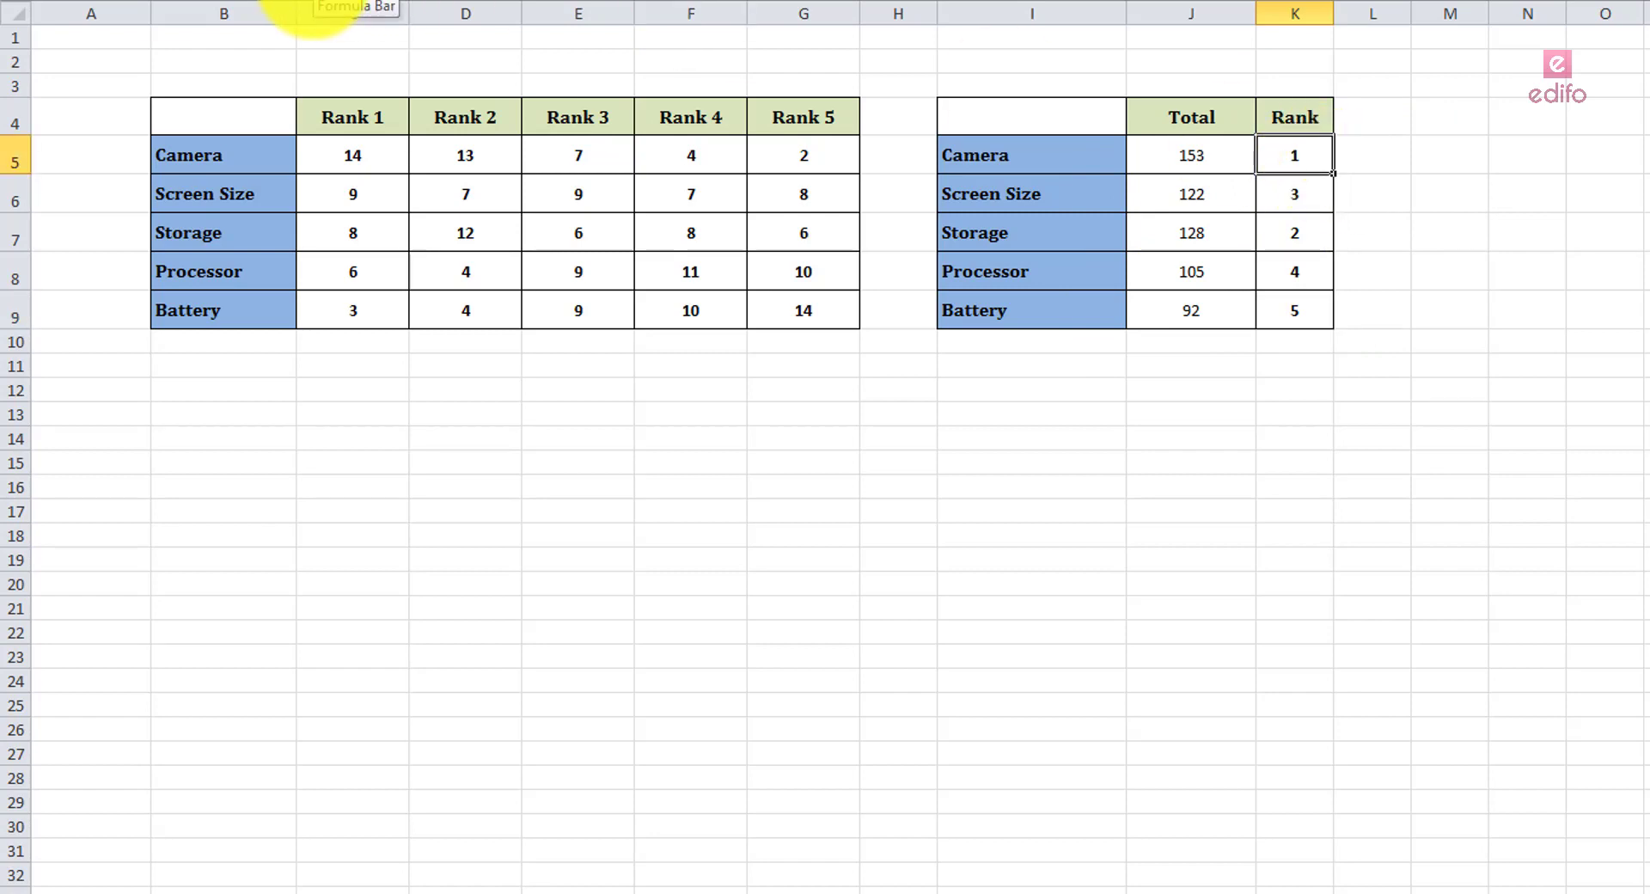
pyautogui.click(313, 7)
pyautogui.click(1289, 261)
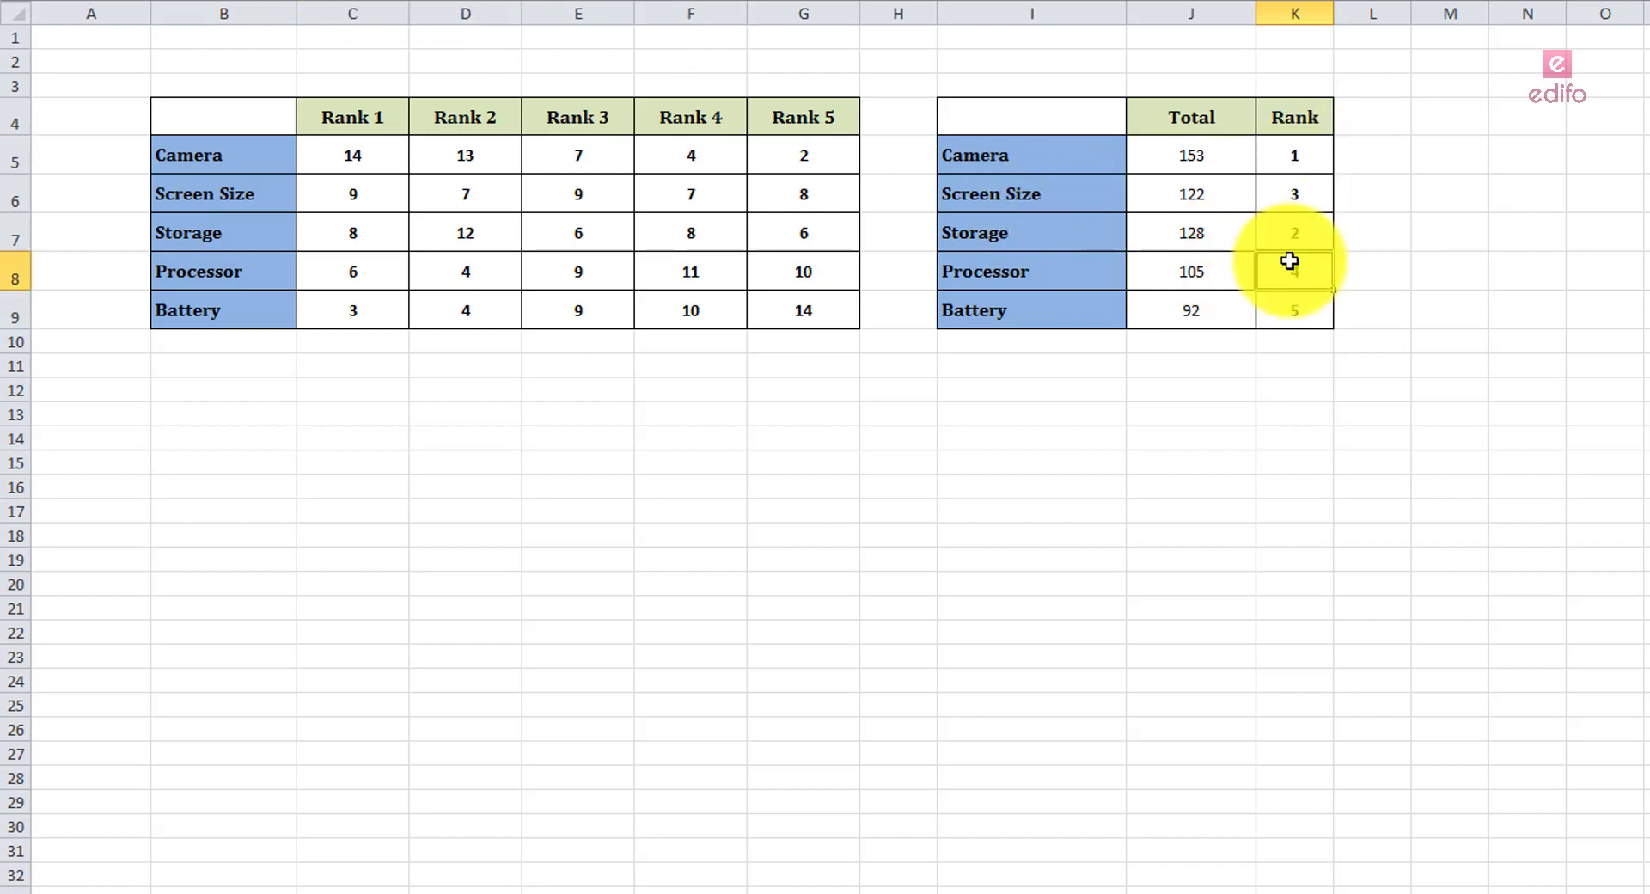
pyautogui.click(1295, 339)
pyautogui.click(1296, 187)
pyautogui.click(1356, 442)
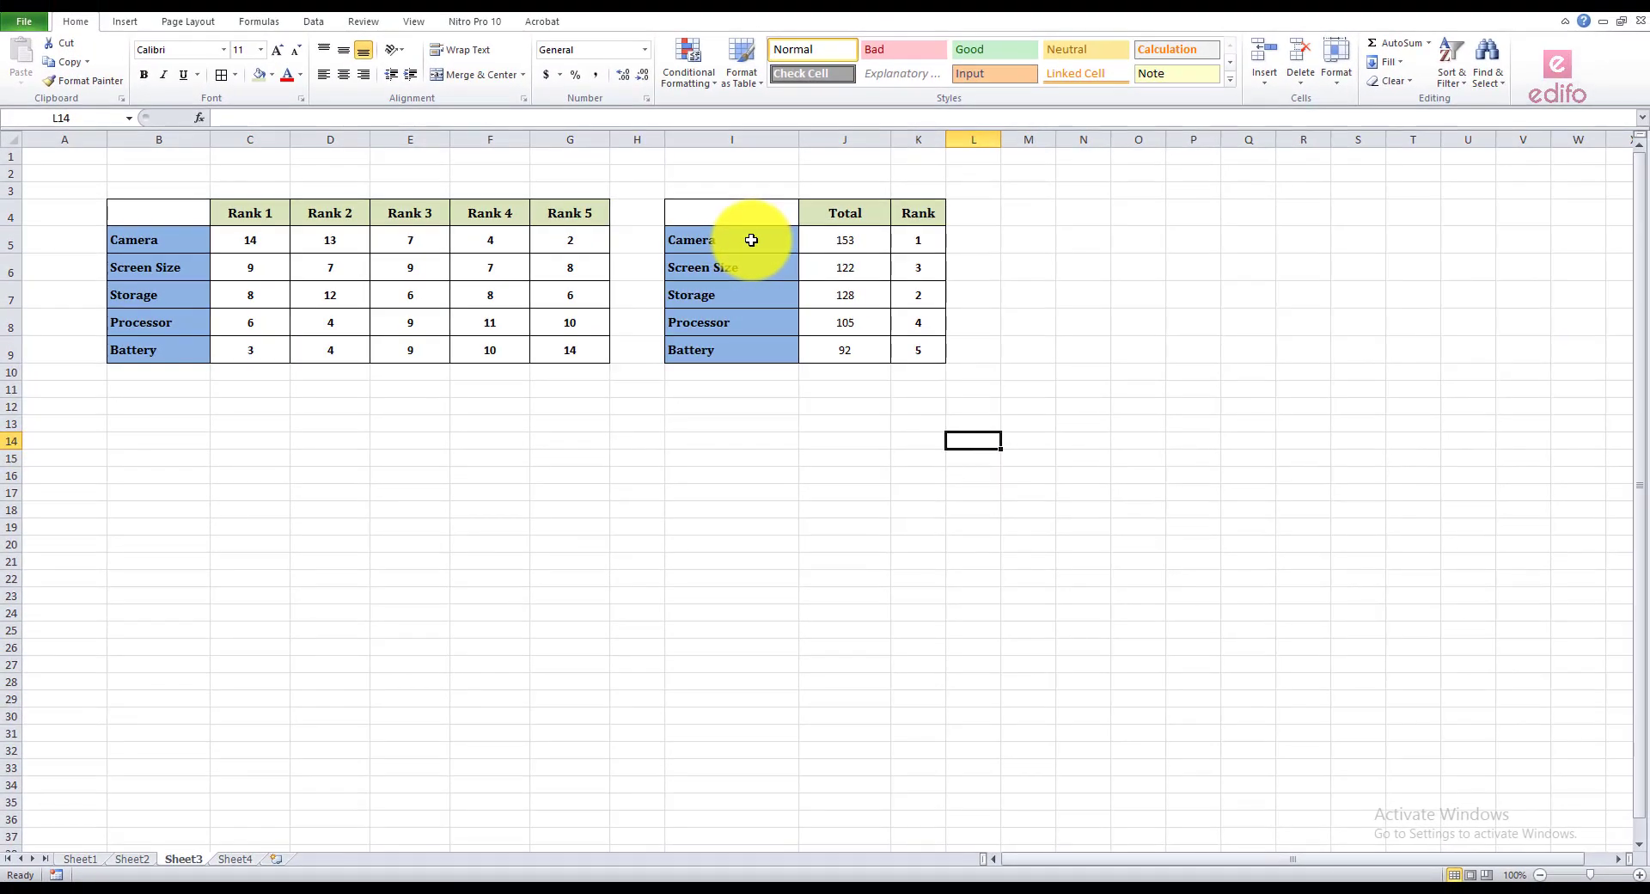
# - Chart the I5:J9 feature Totals as a 2-D clustered column chart and position it beside the tables
pyautogui.moveTo(751, 240); pyautogui.dragTo(838, 347)
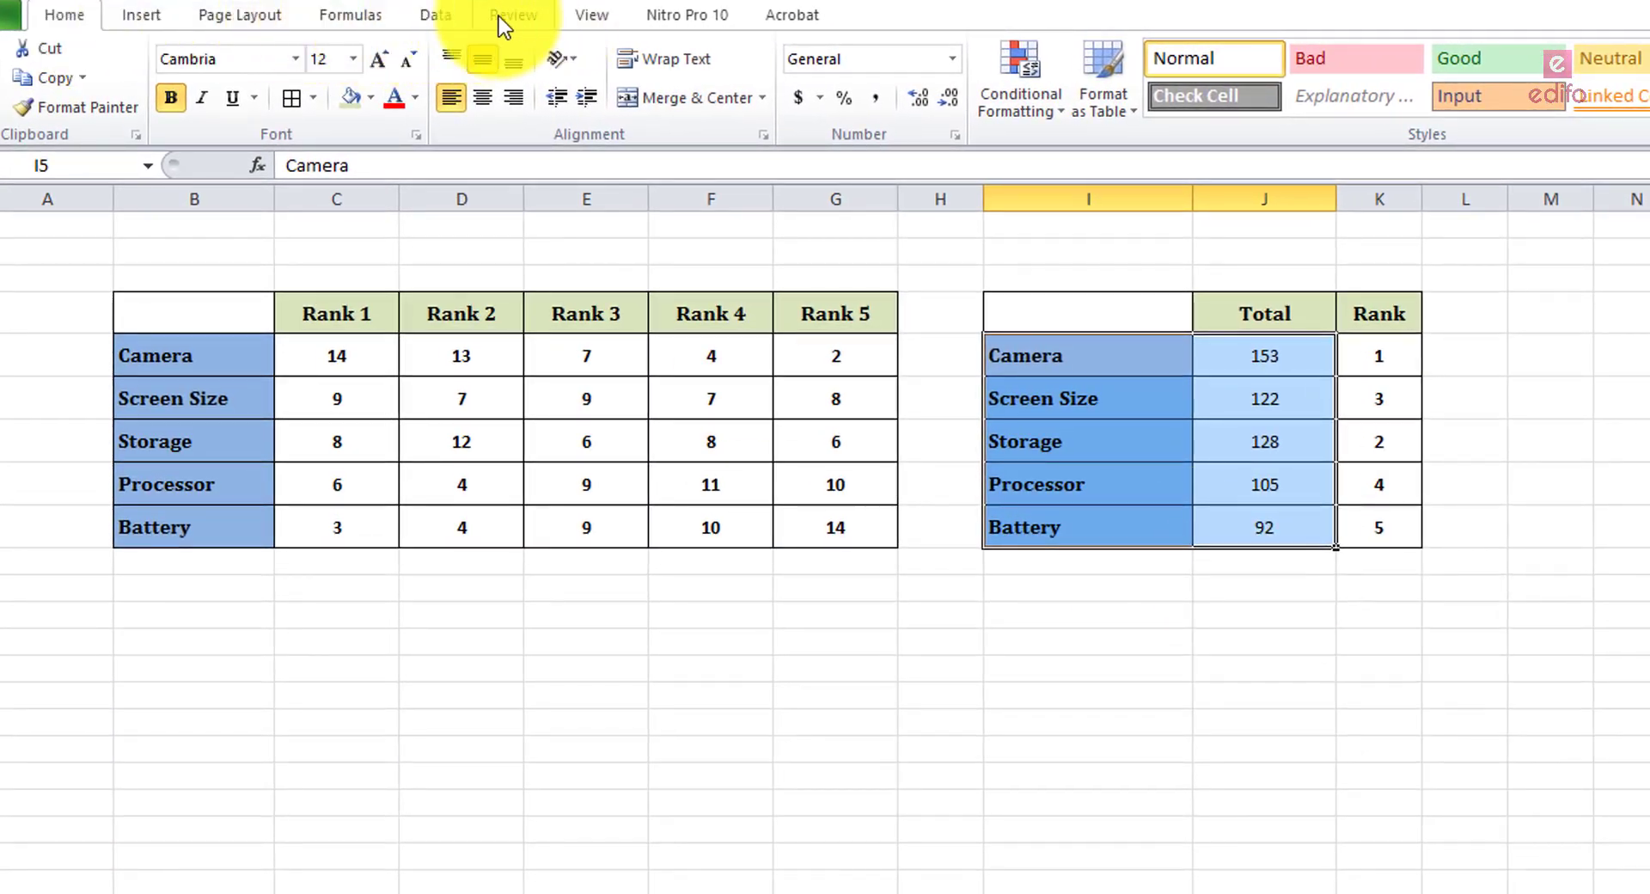
pyautogui.click(146, 15)
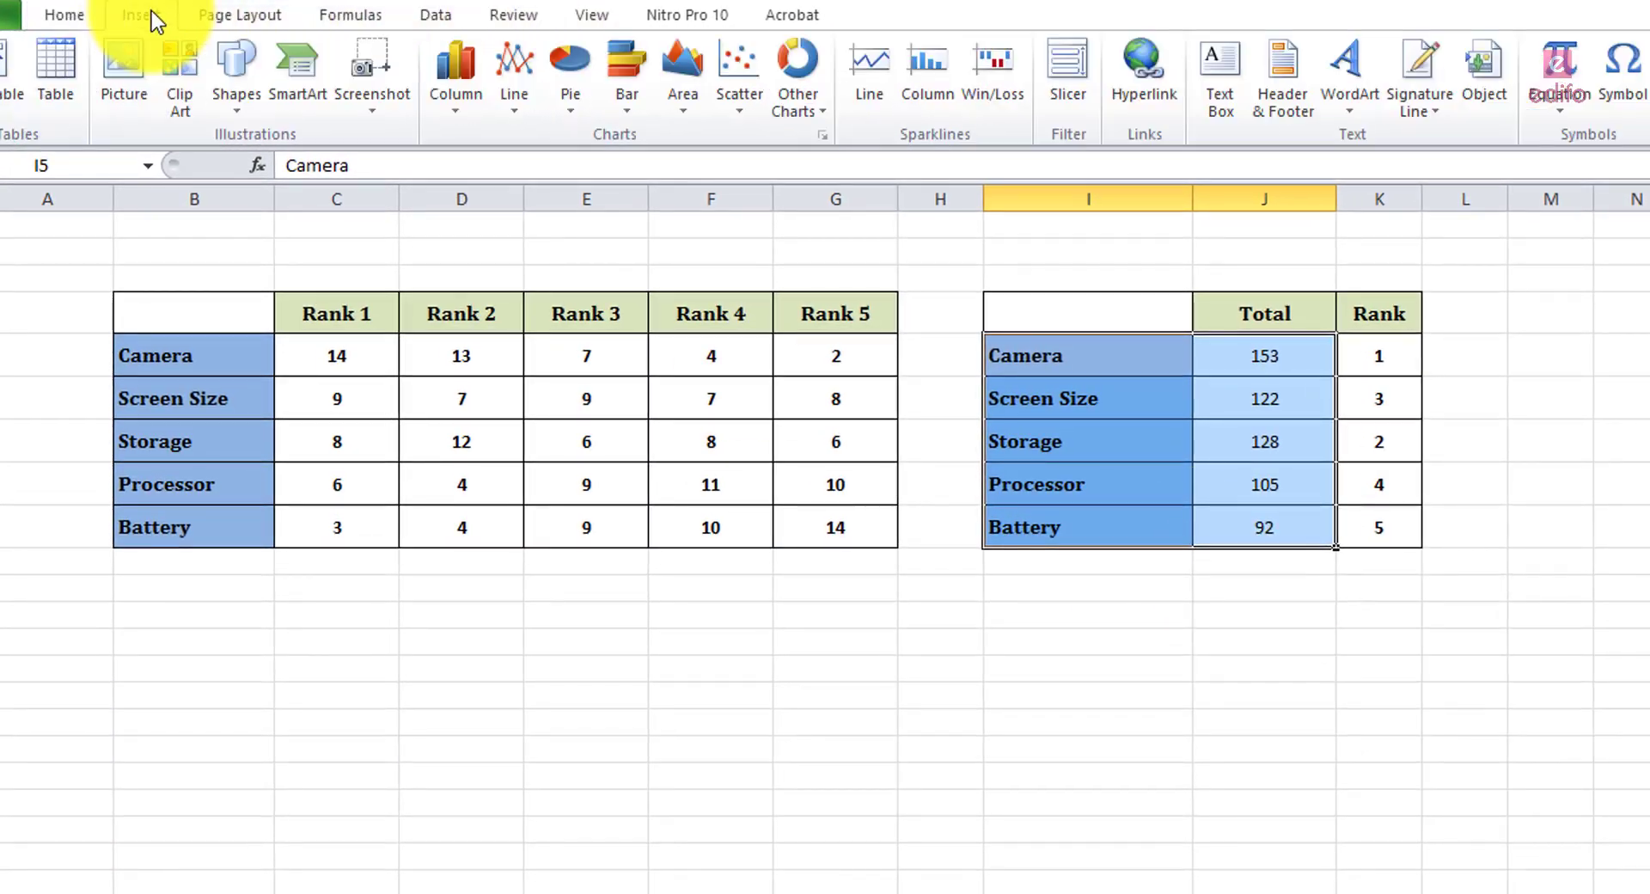
pyautogui.click(453, 110)
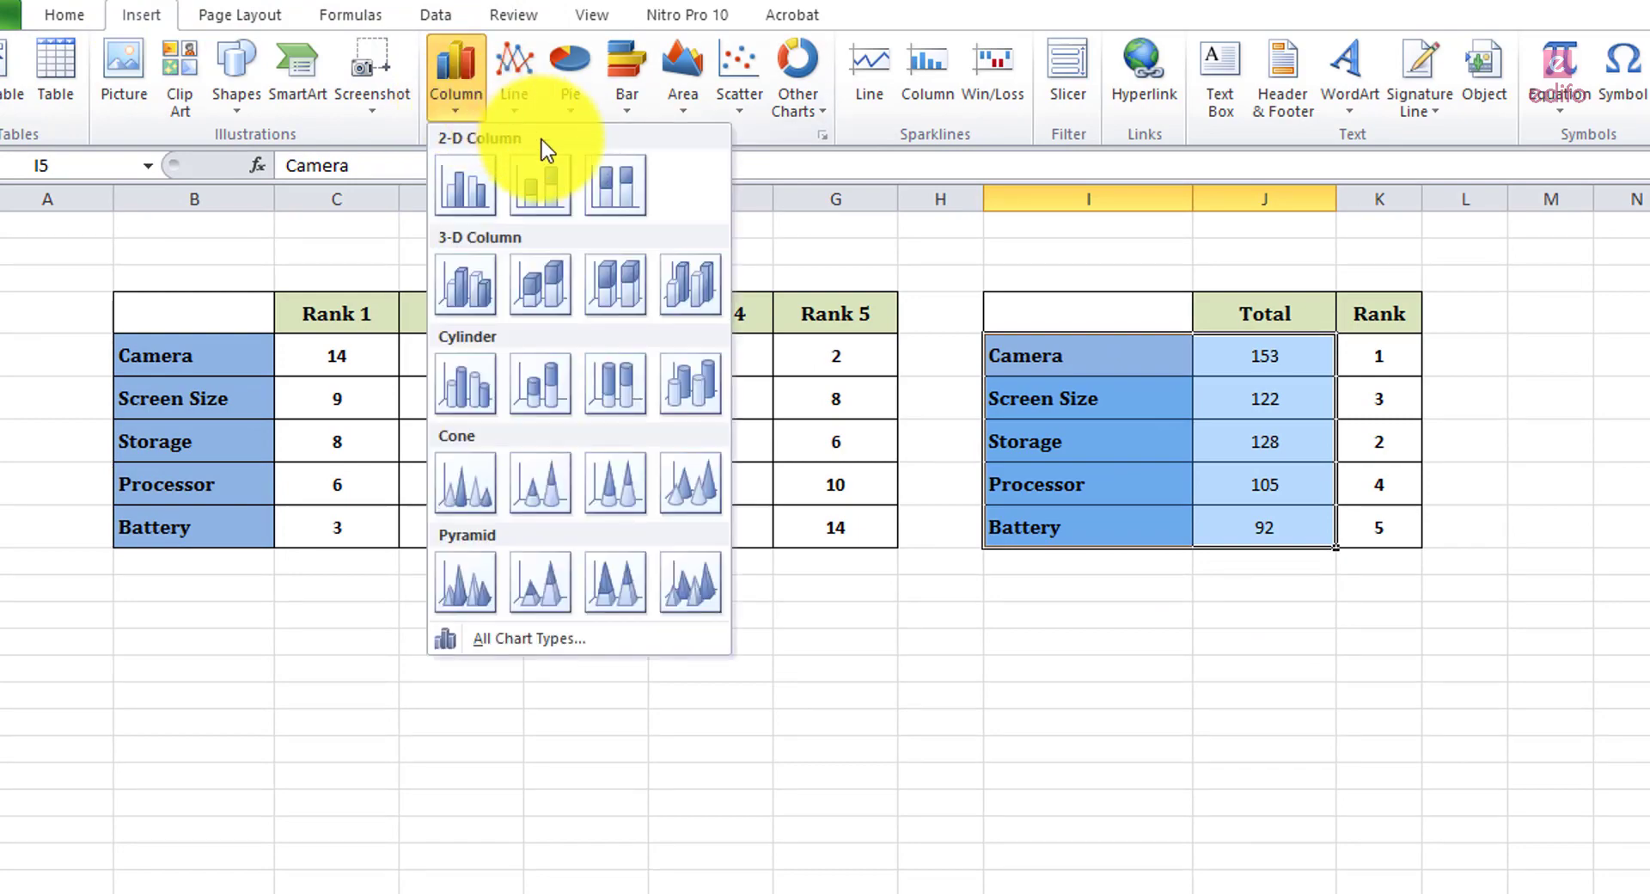
pyautogui.click(474, 189)
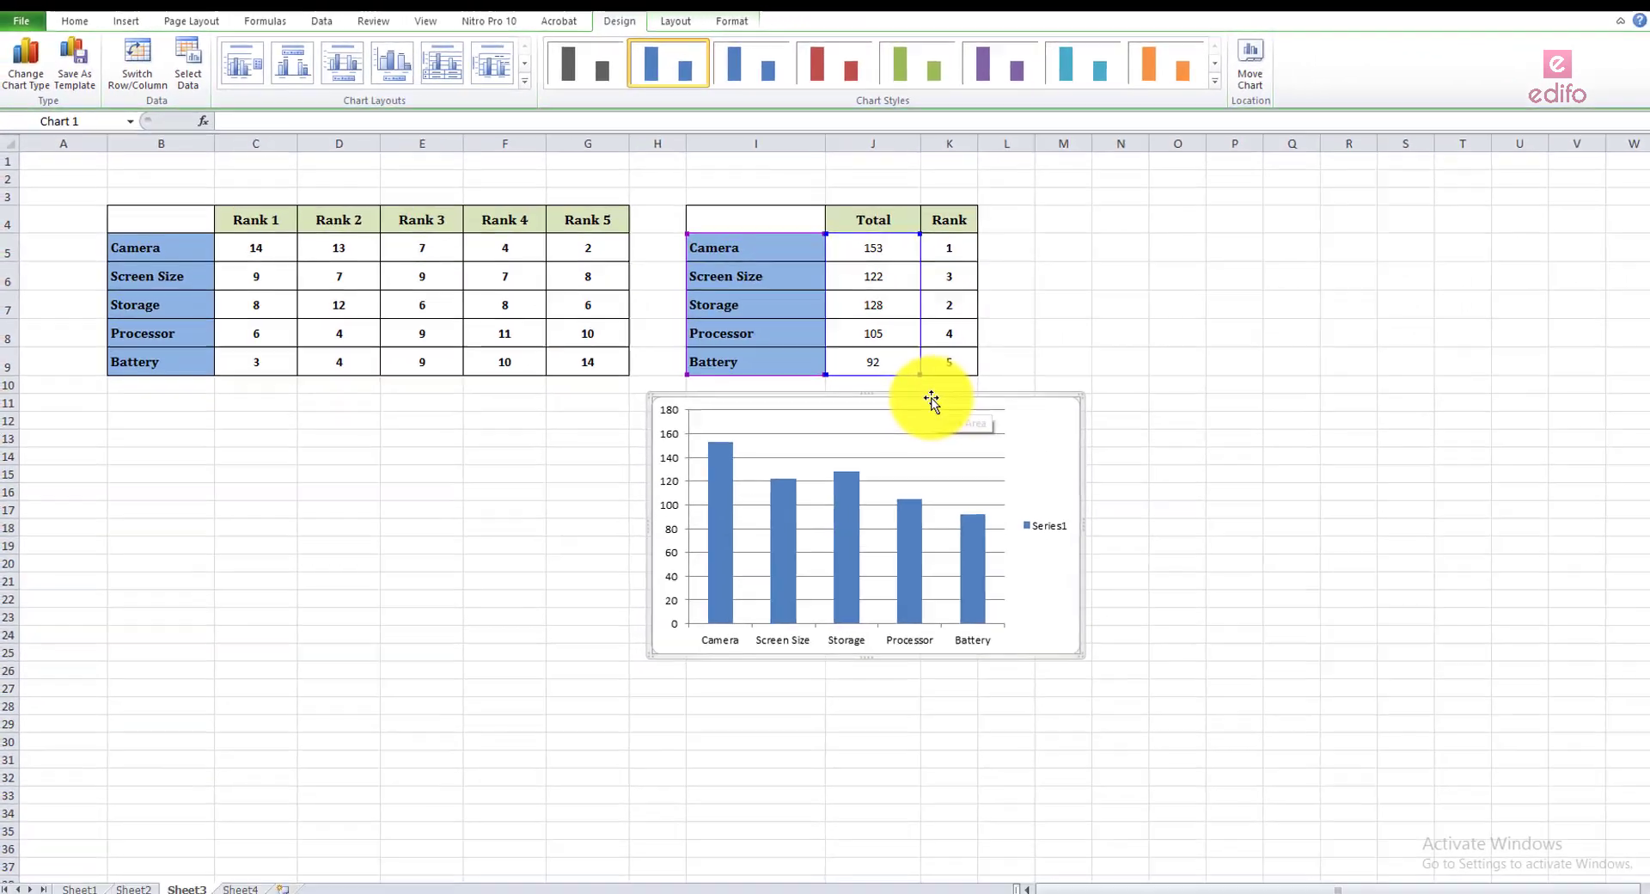
pyautogui.moveTo(1070, 462); pyautogui.dragTo(1281, 244)
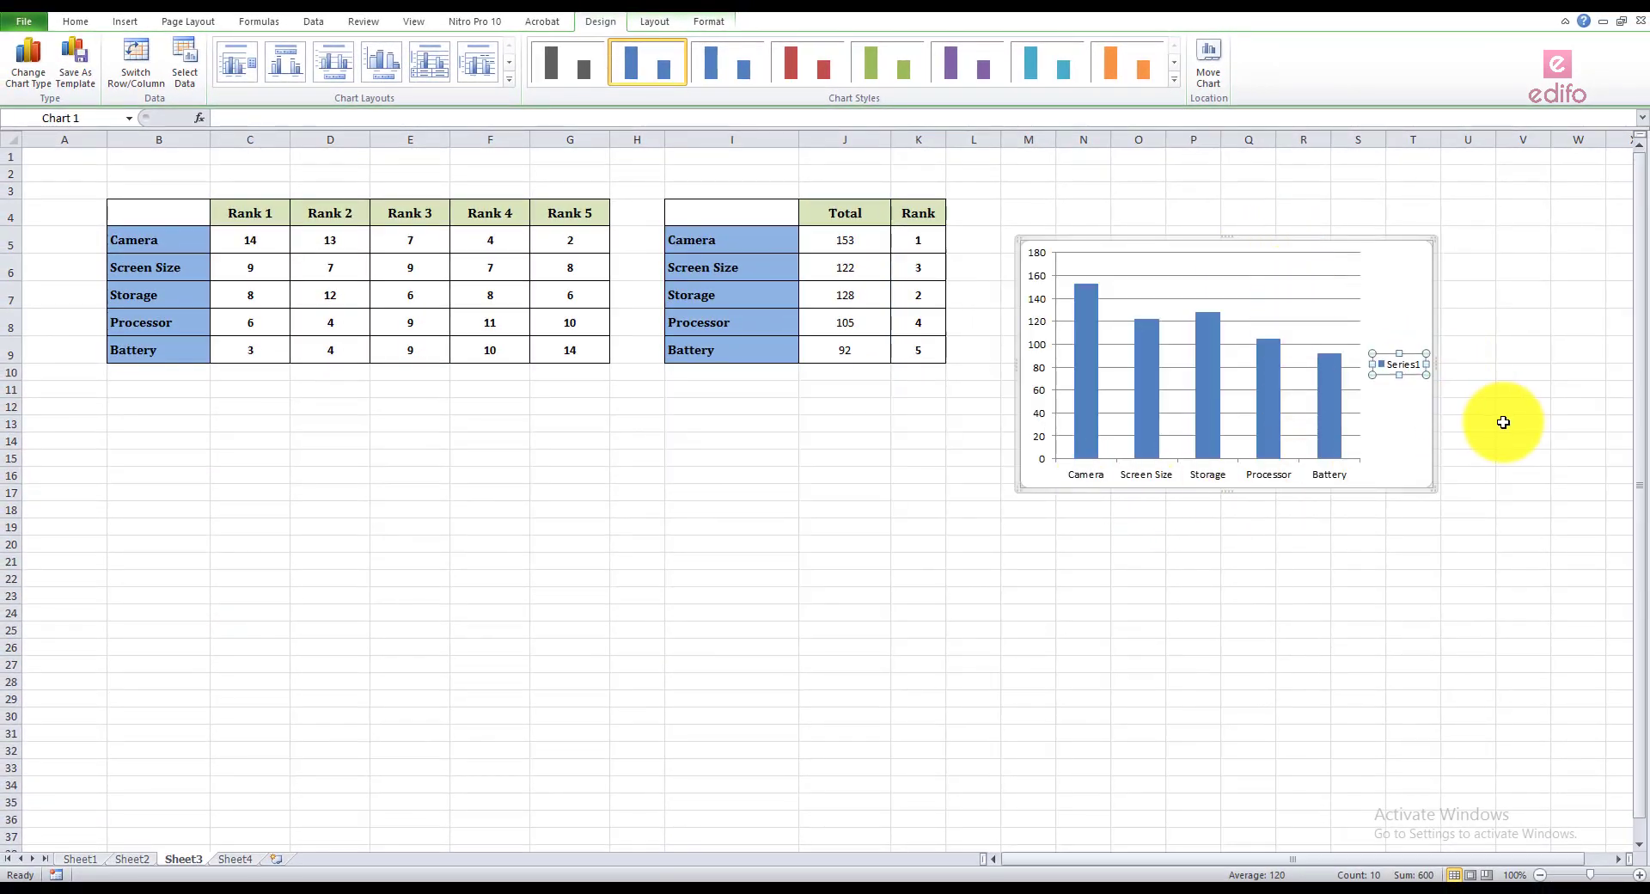
# - Delete the Series1 legend from the feature Totals column chart
pyautogui.press('Delete')
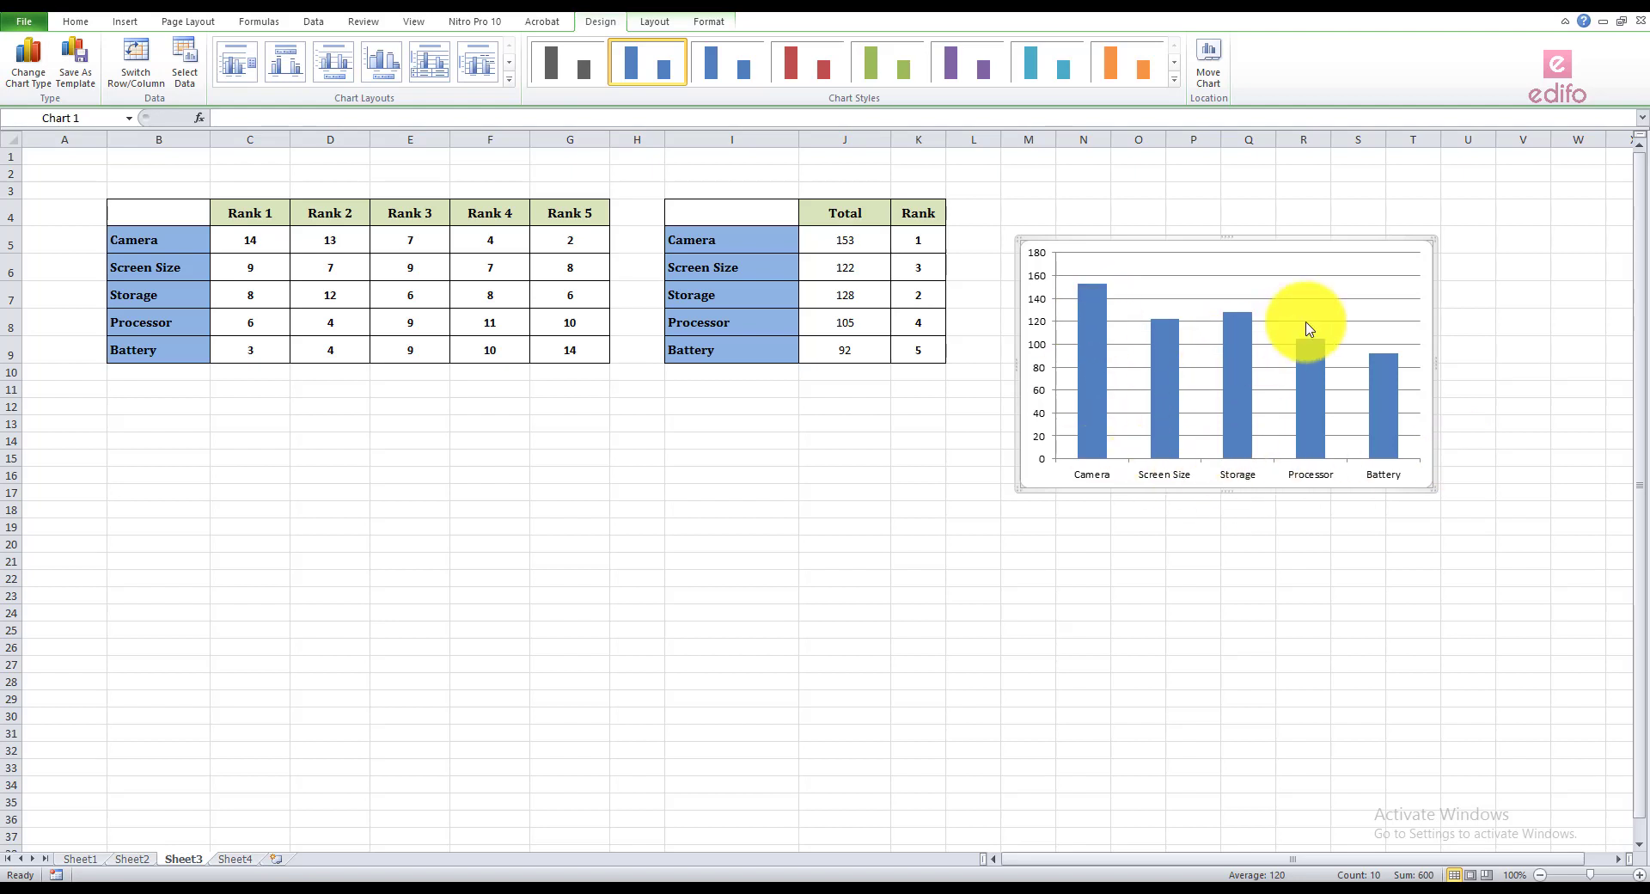
pyautogui.click(1096, 326)
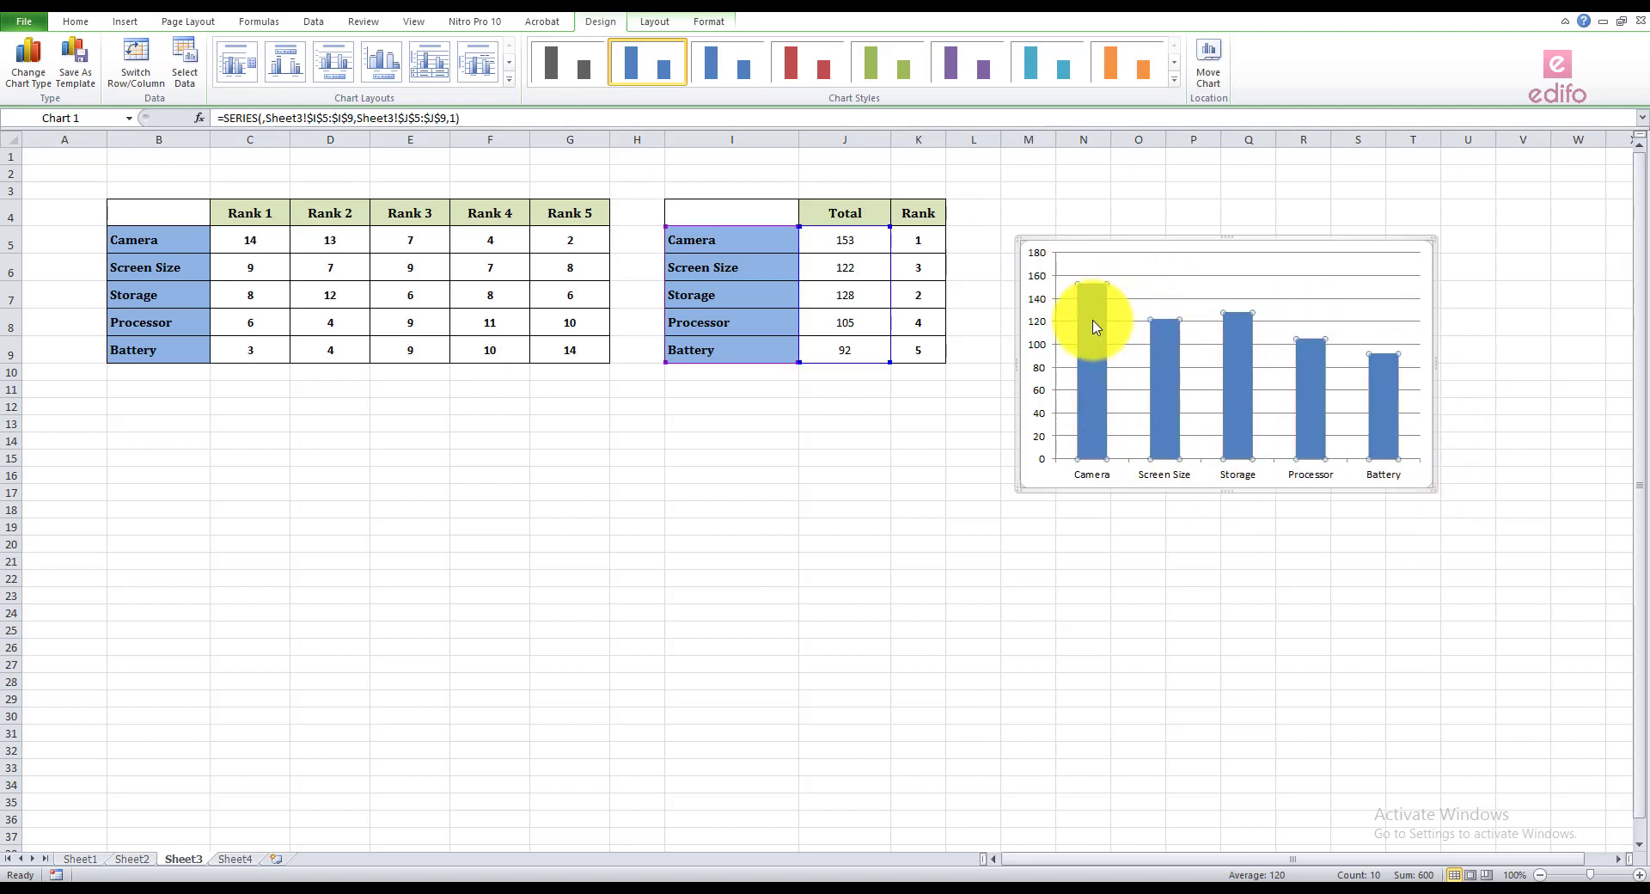
pyautogui.click(1235, 368)
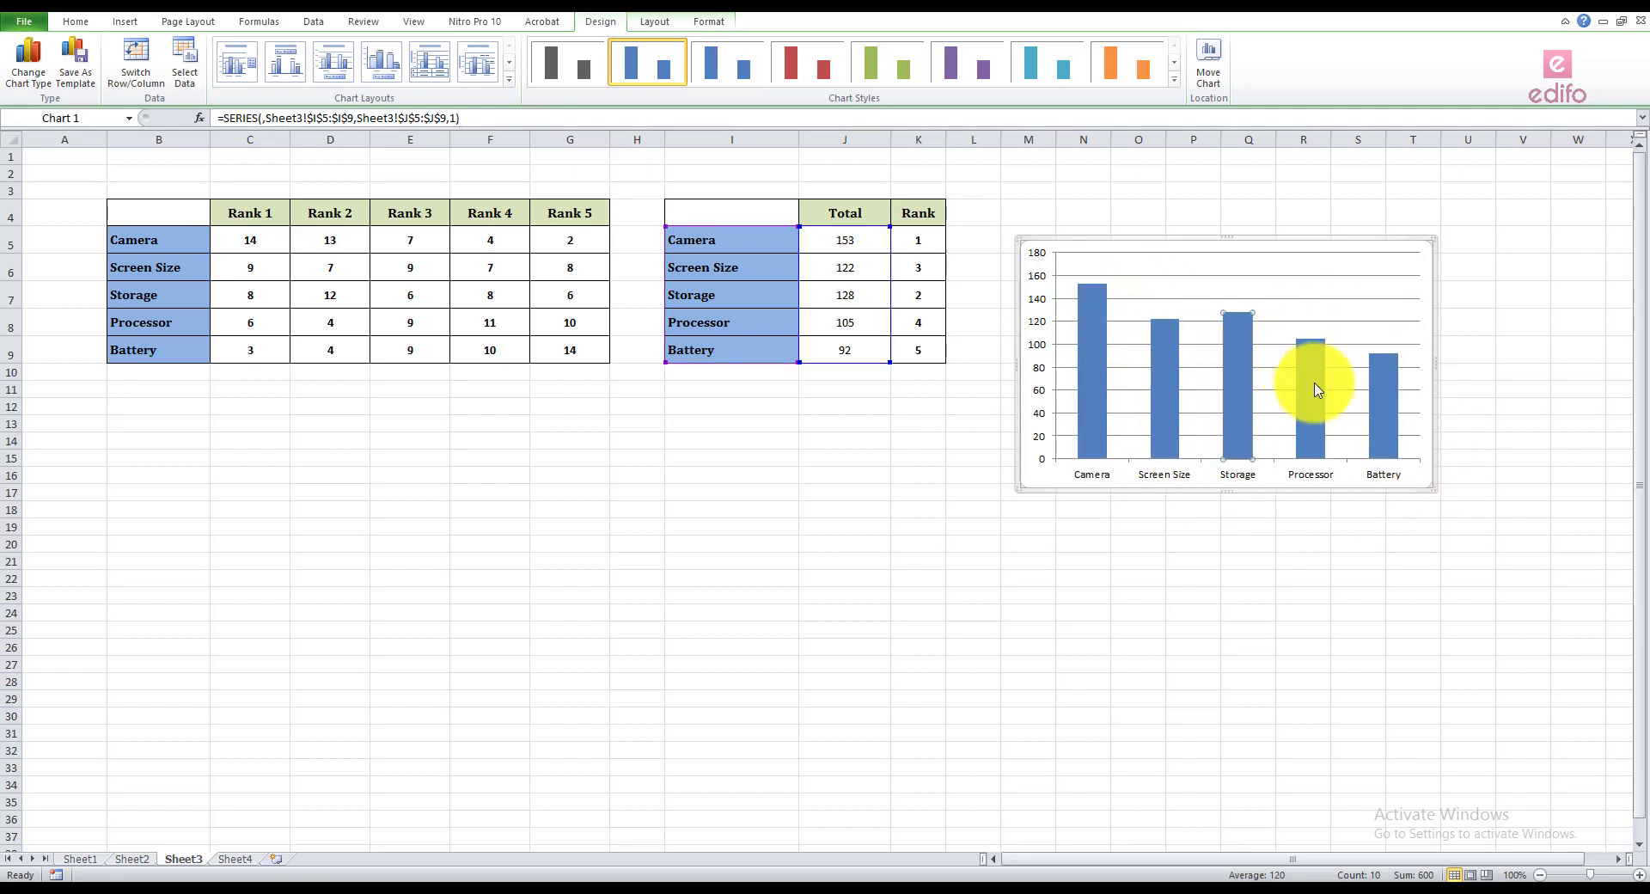
pyautogui.click(1384, 397)
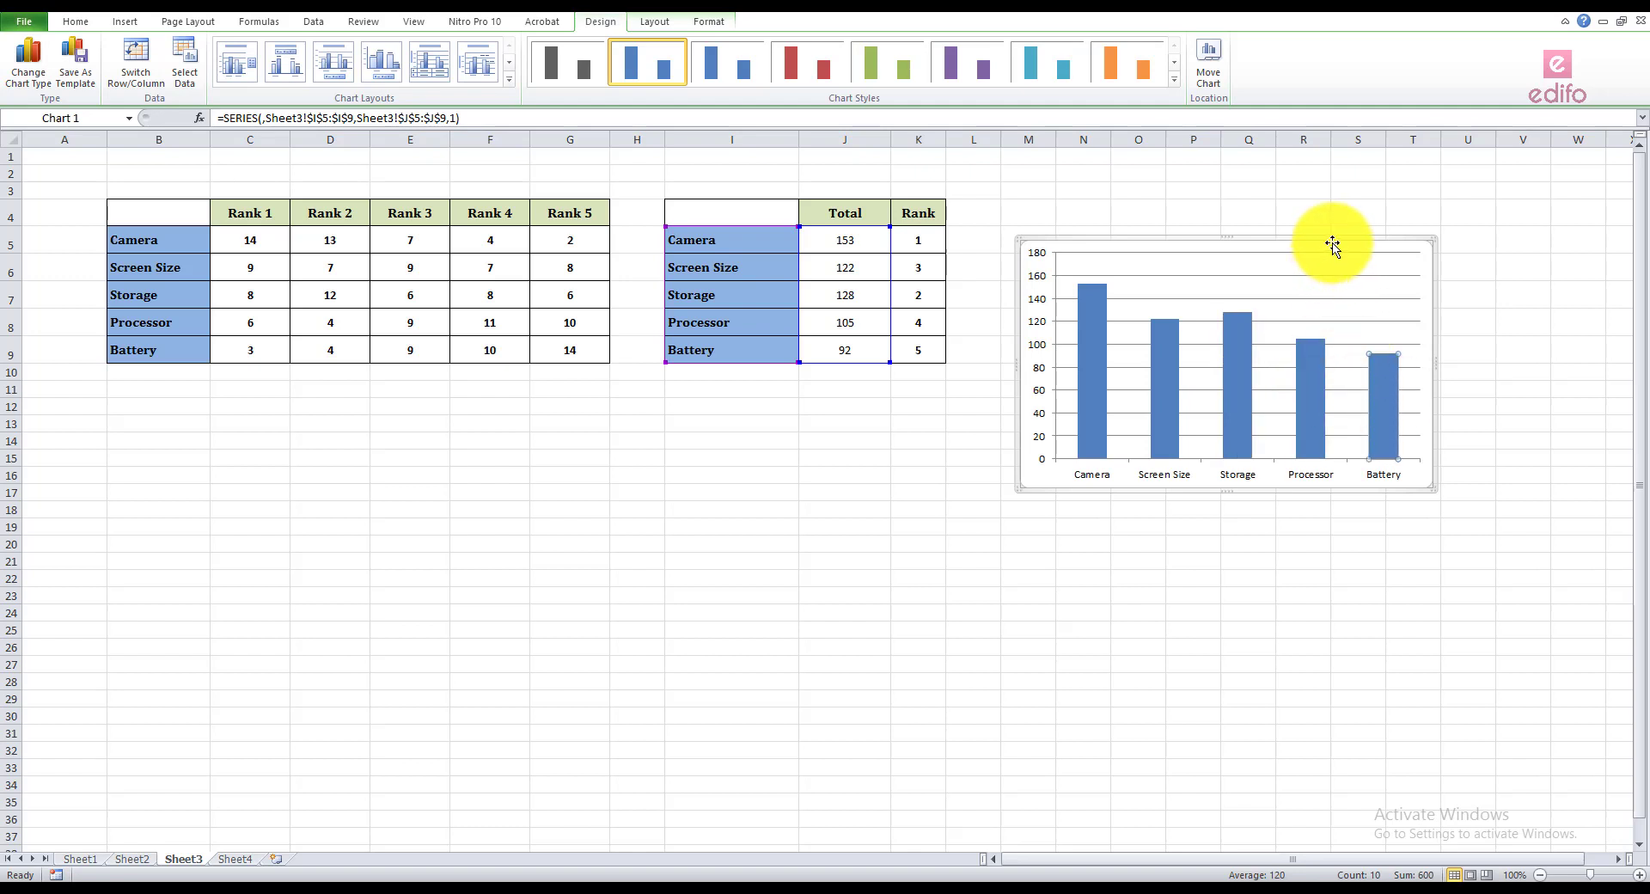
# - Enlarge the chart and place it right of the Total and Rank table near the top
pyautogui.moveTo(1333, 243); pyautogui.dragTo(704, 408)
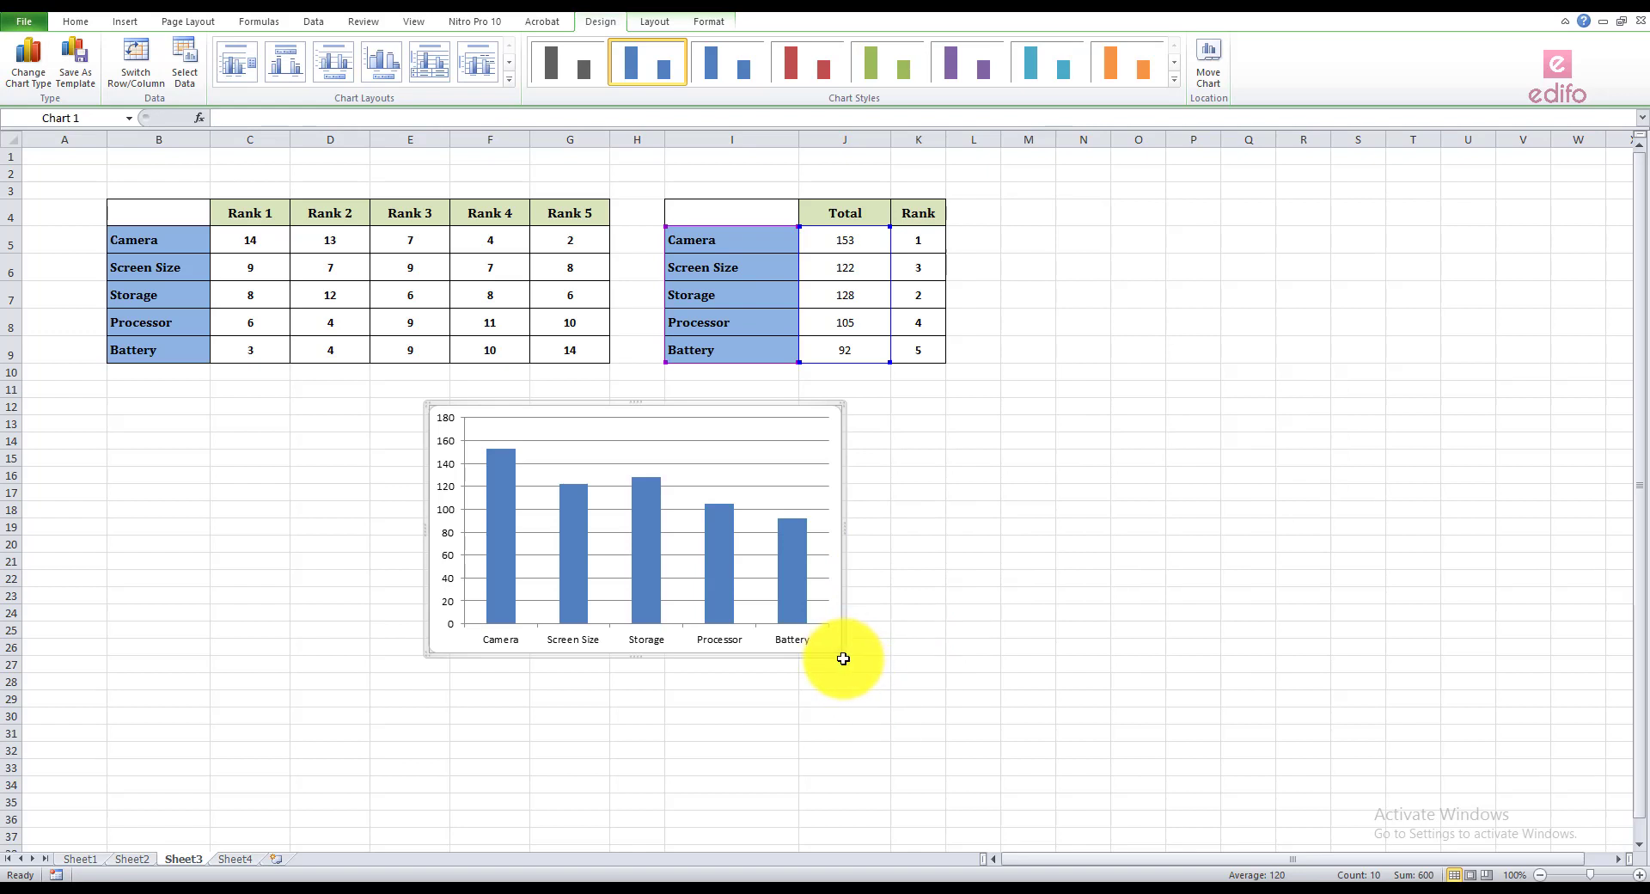
pyautogui.moveTo(842, 655); pyautogui.dragTo(994, 762)
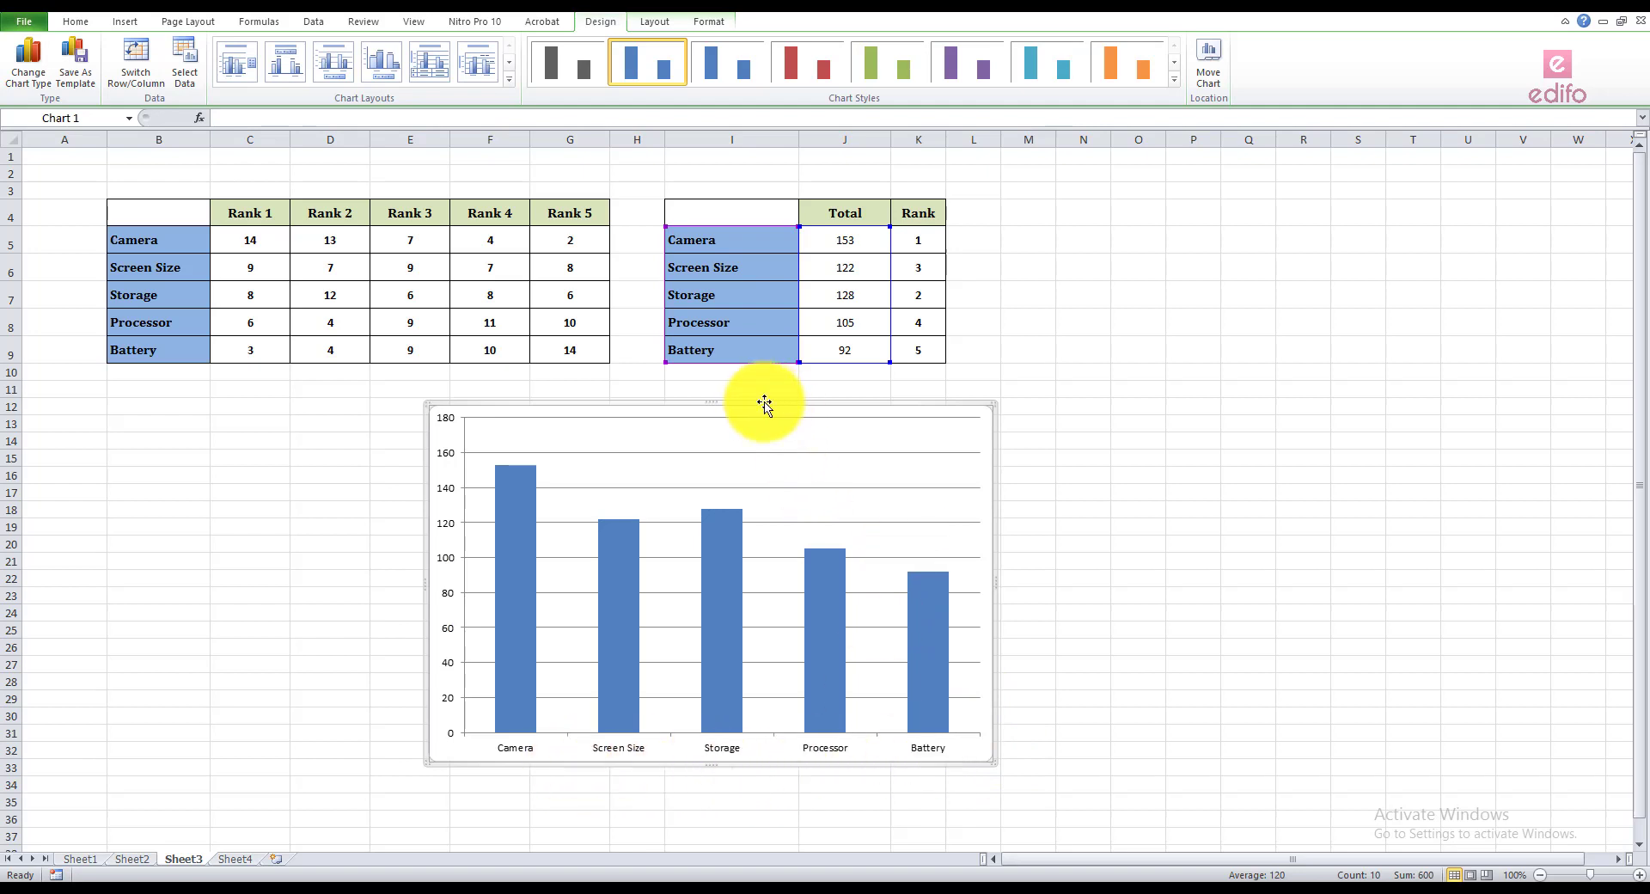
pyautogui.moveTo(764, 404); pyautogui.dragTo(1371, 177)
# - Move the feature Totals chart to sit centred below both tables, then deselect it
pyautogui.rightClick(1227, 171)
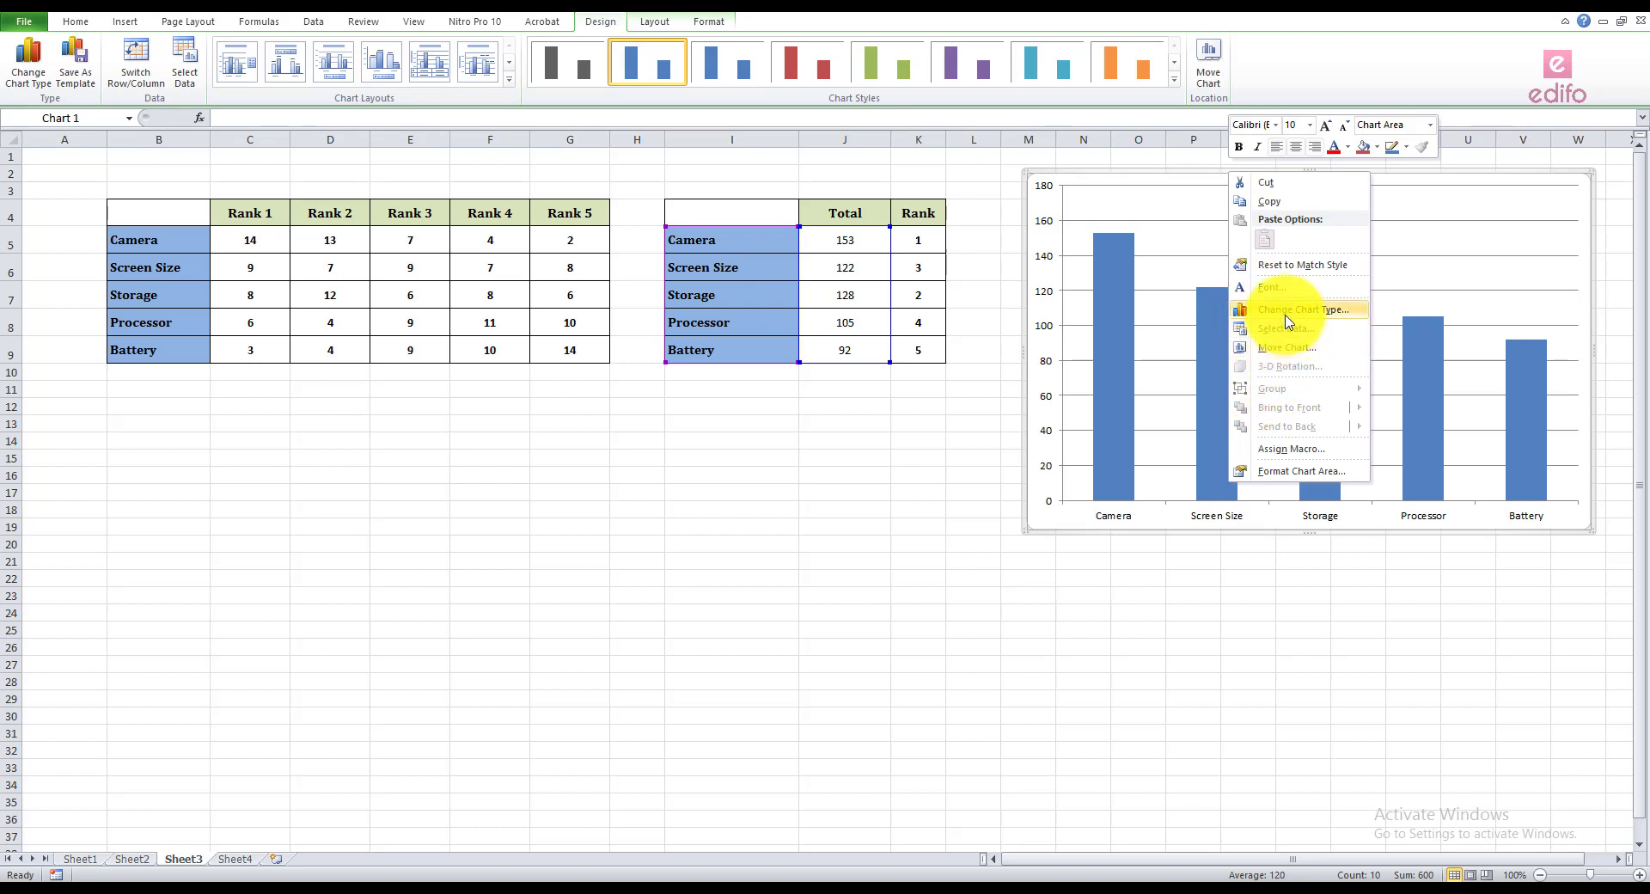
pyautogui.click(1219, 177)
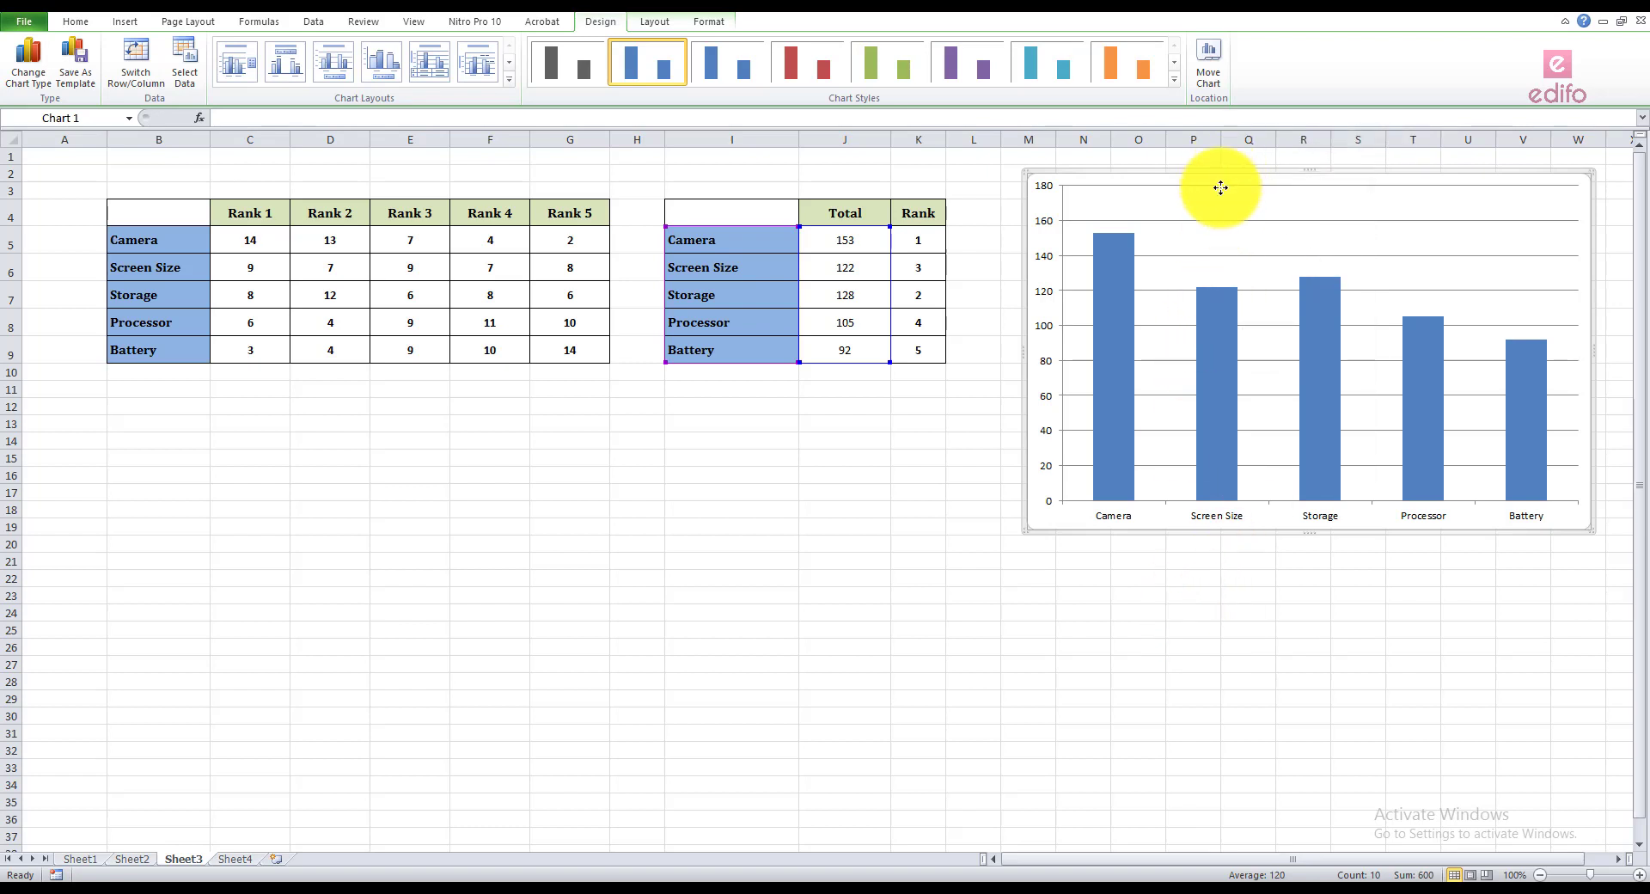
pyautogui.moveTo(1218, 180); pyautogui.dragTo(569, 430)
pyautogui.click(1045, 575)
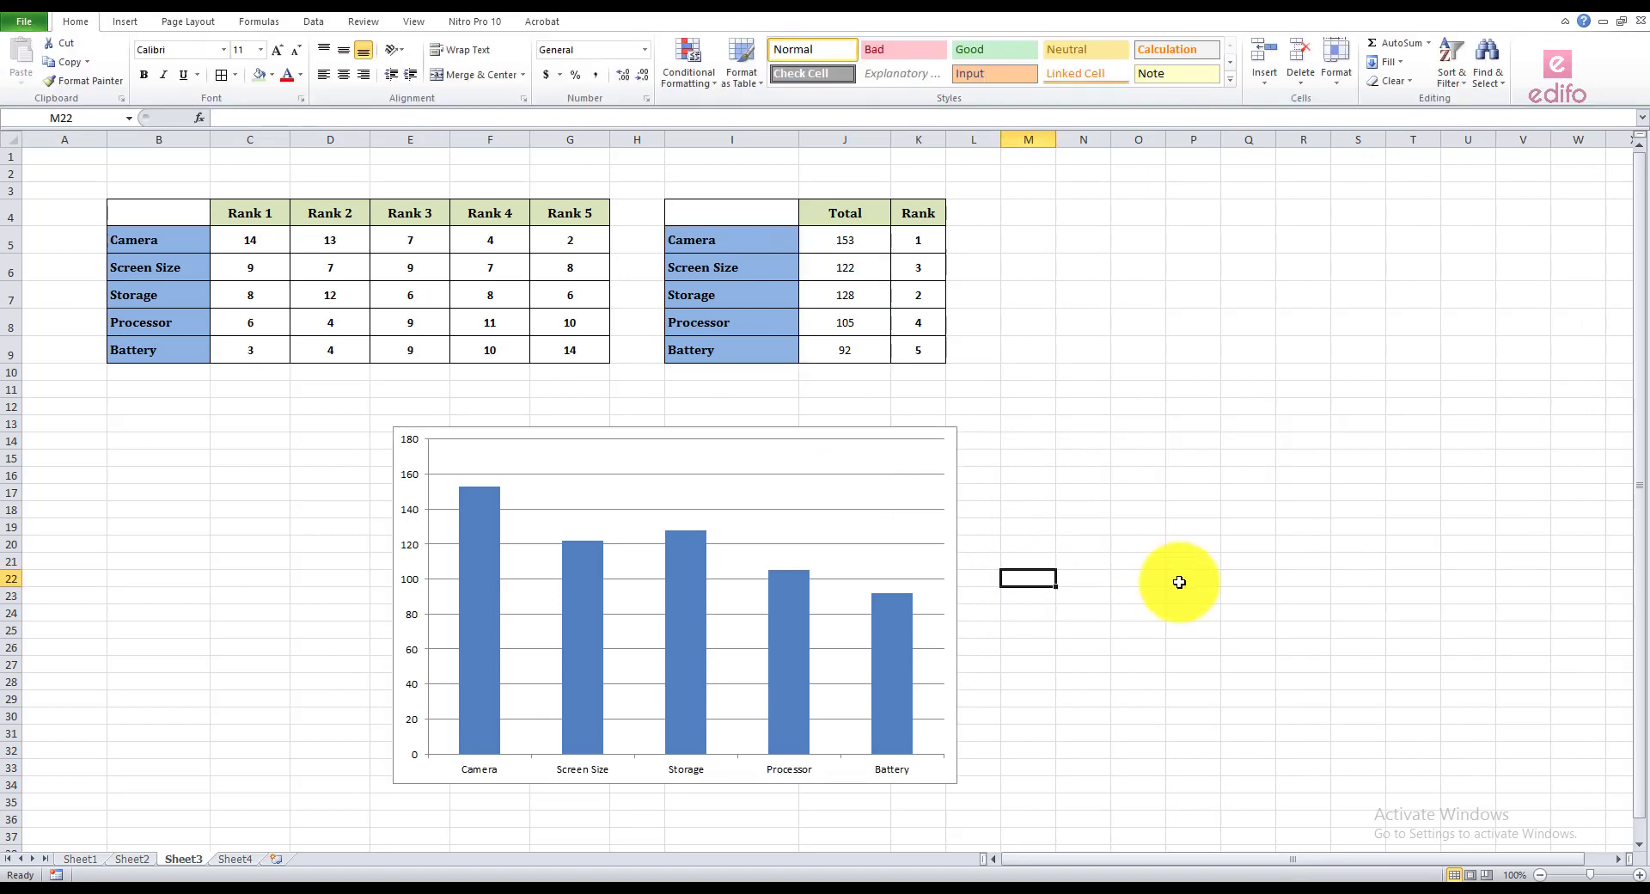
pyautogui.click(1240, 555)
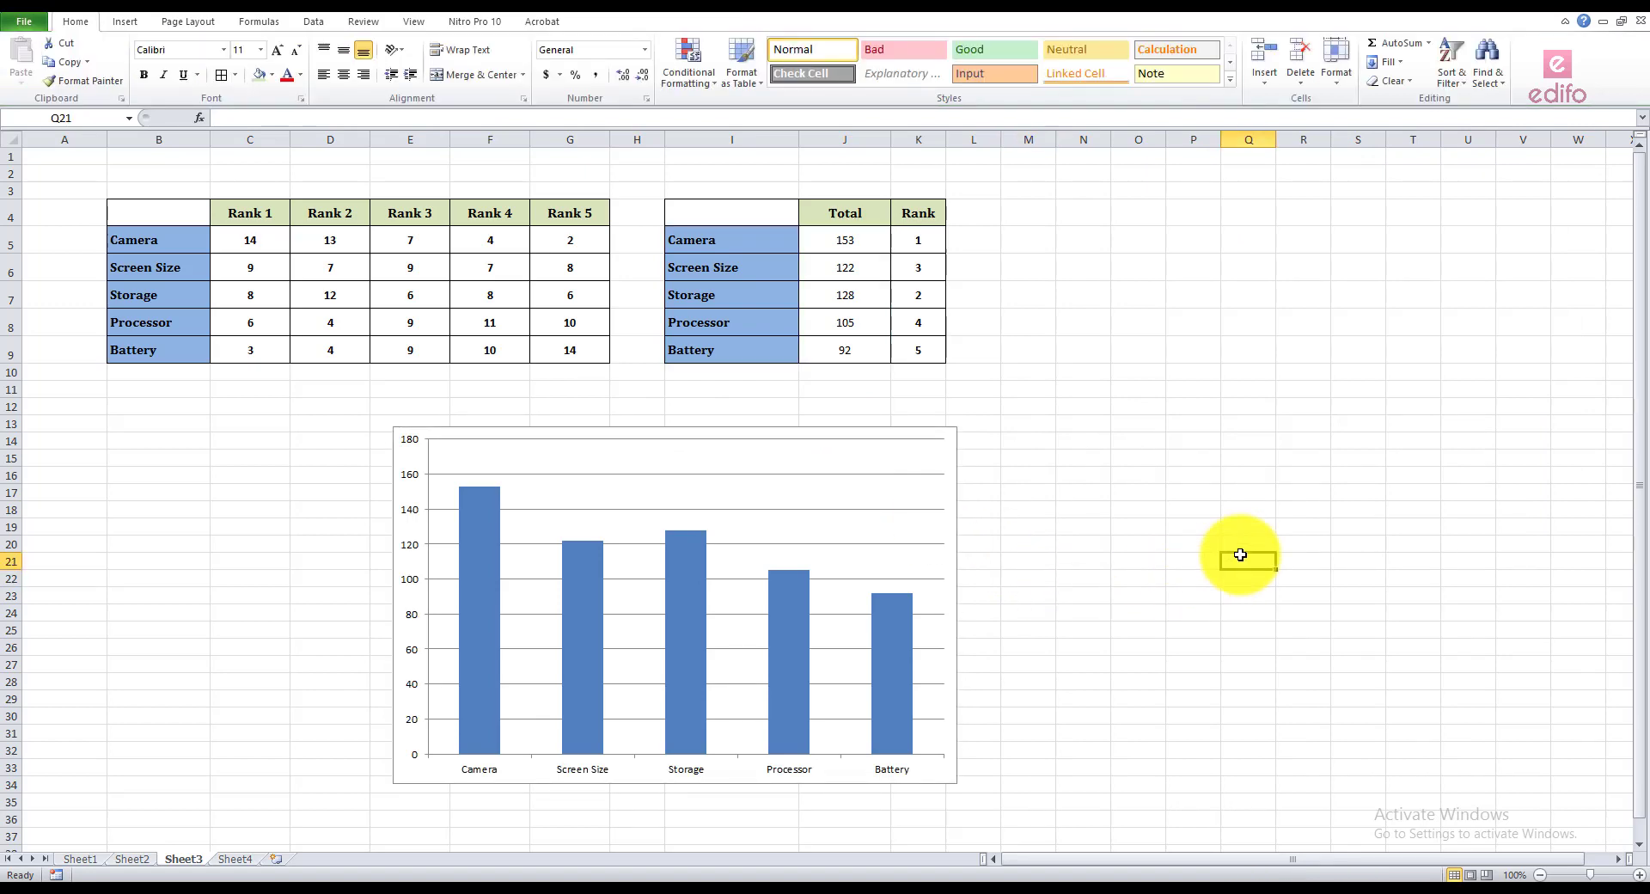